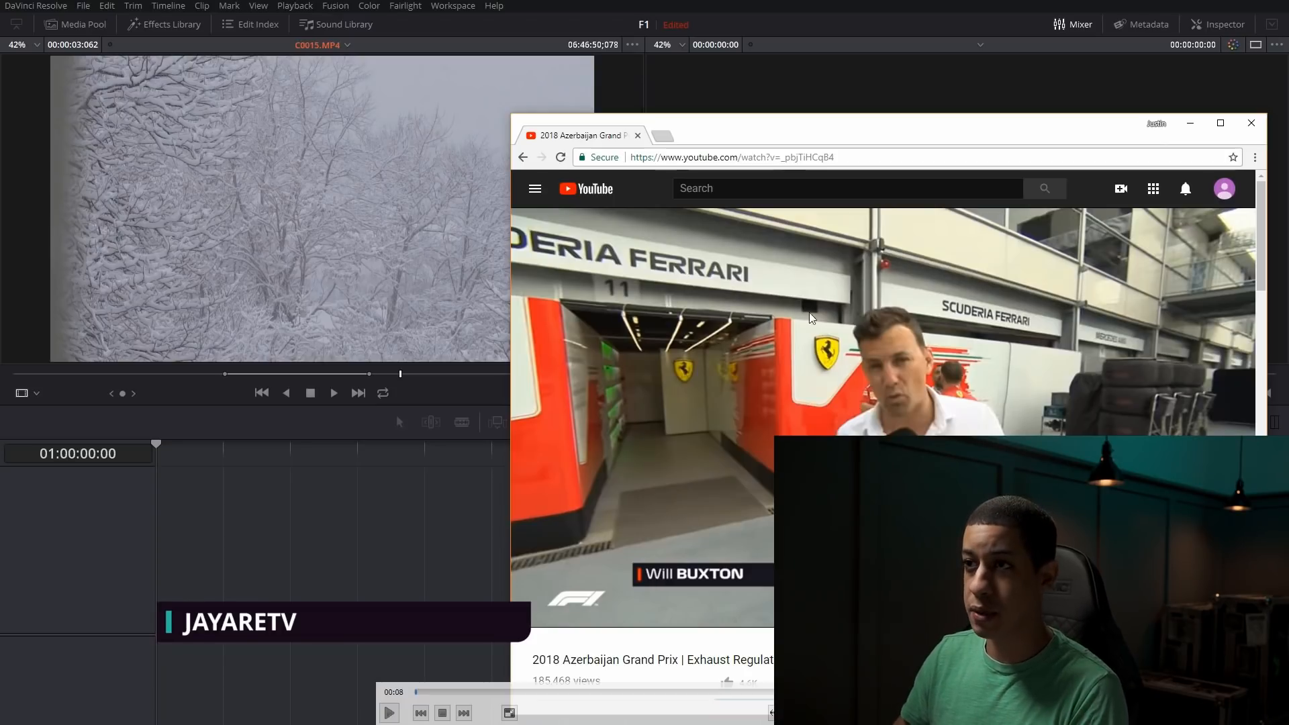
double_click(781, 269)
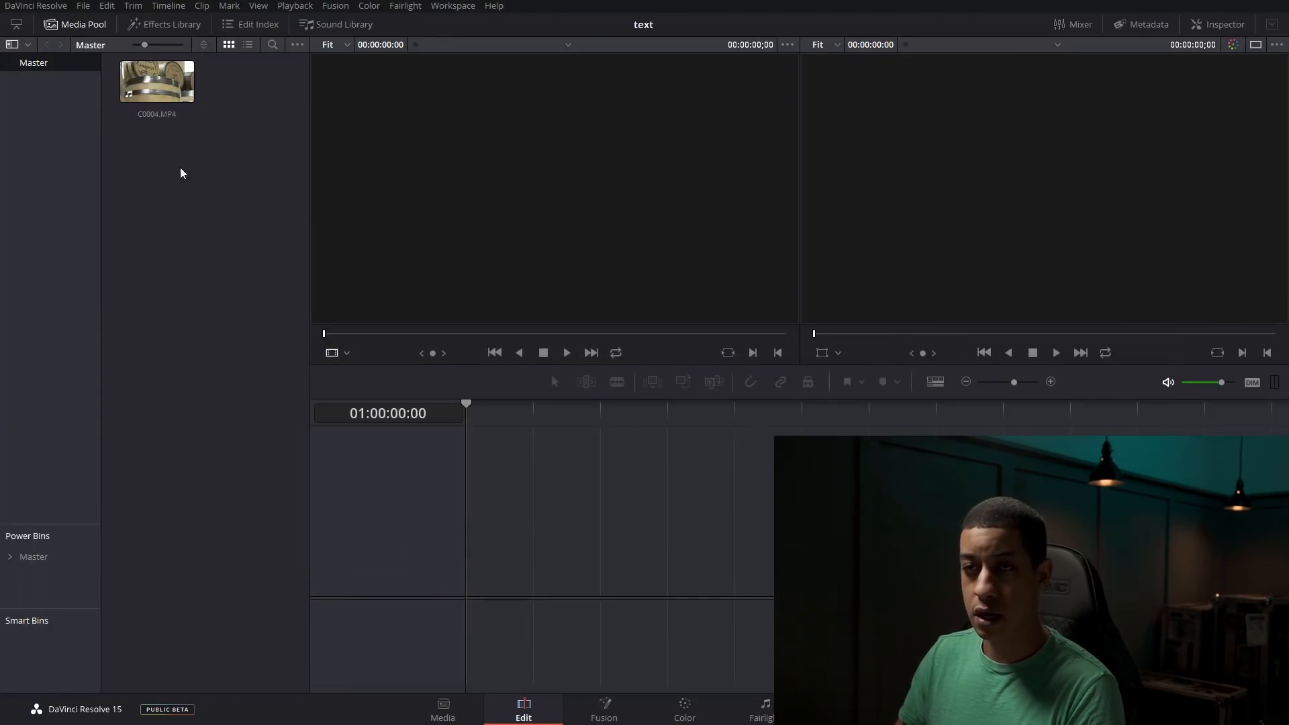
Mark a section of C0004.MP4 about 5 seconds 25 frames long and place it at the start of a new timeline
click(155, 97)
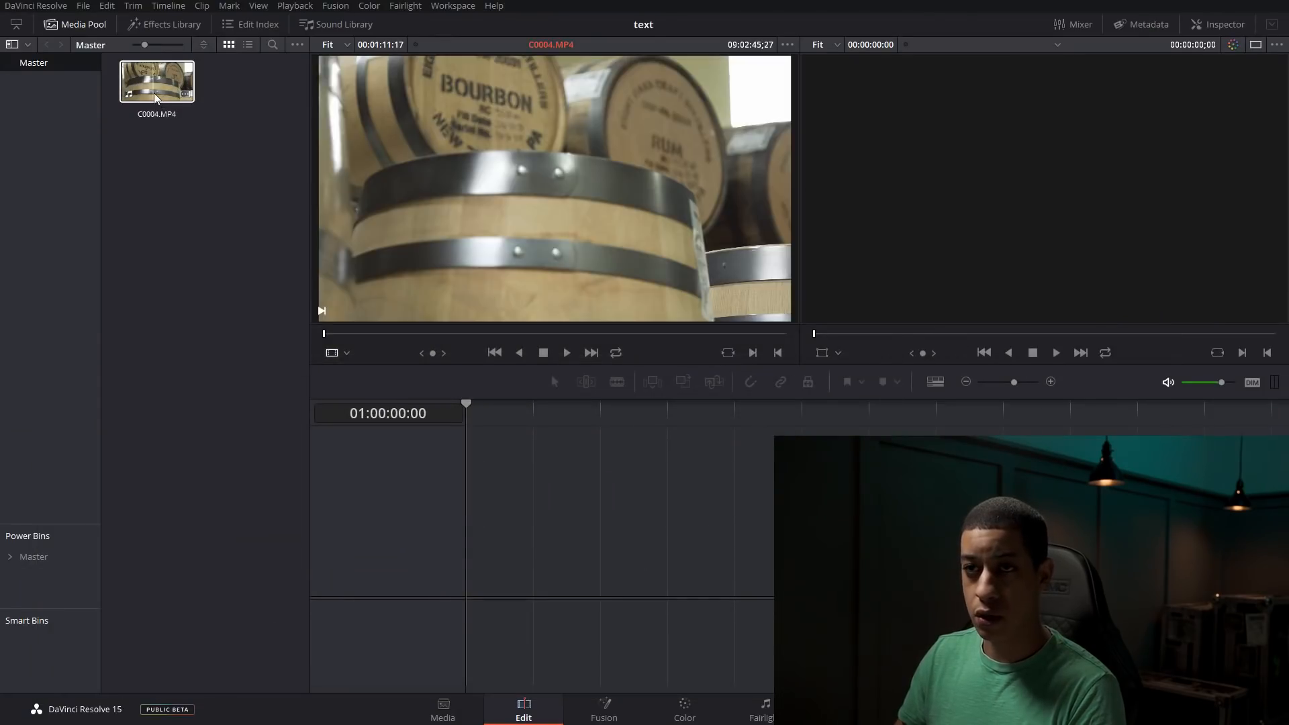
drag(443, 334, 602, 338)
key(i)
click(778, 353)
drag(508, 218, 466, 573)
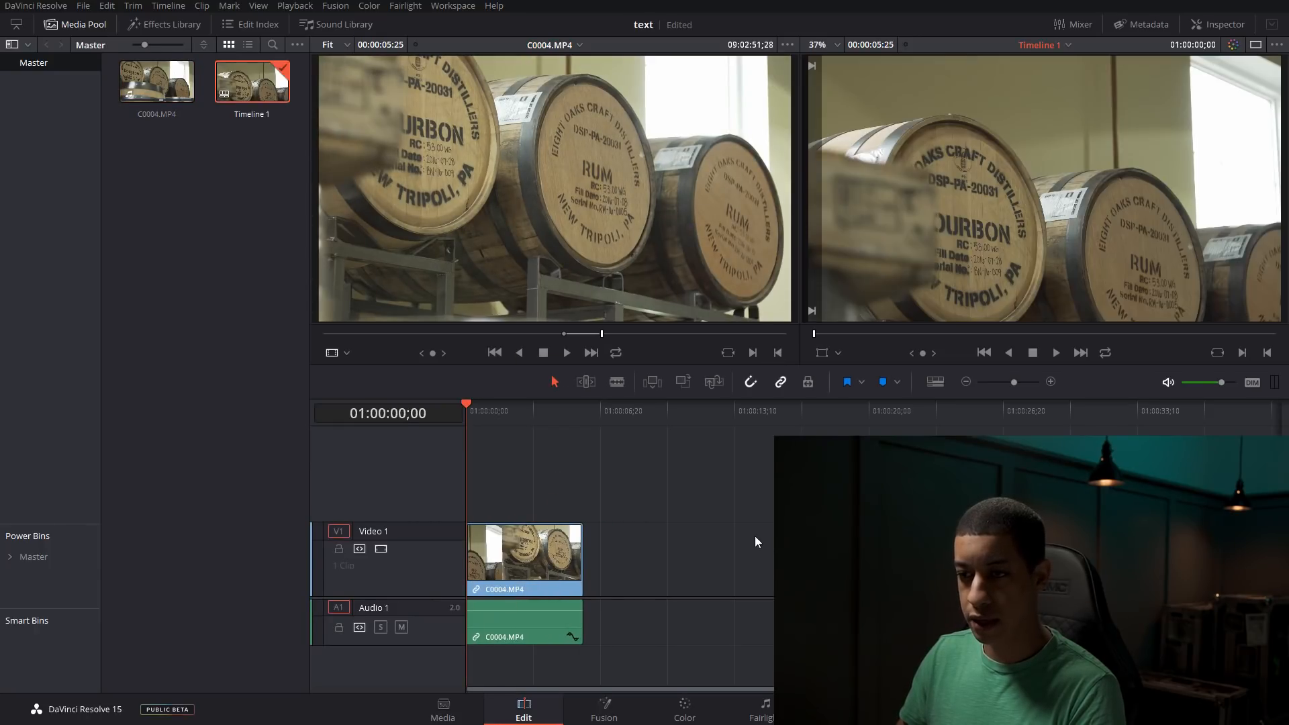
Unlink the C0004.MP4 timeline clip's audio from its video and delete the audio
right_click(542, 637)
click(603, 619)
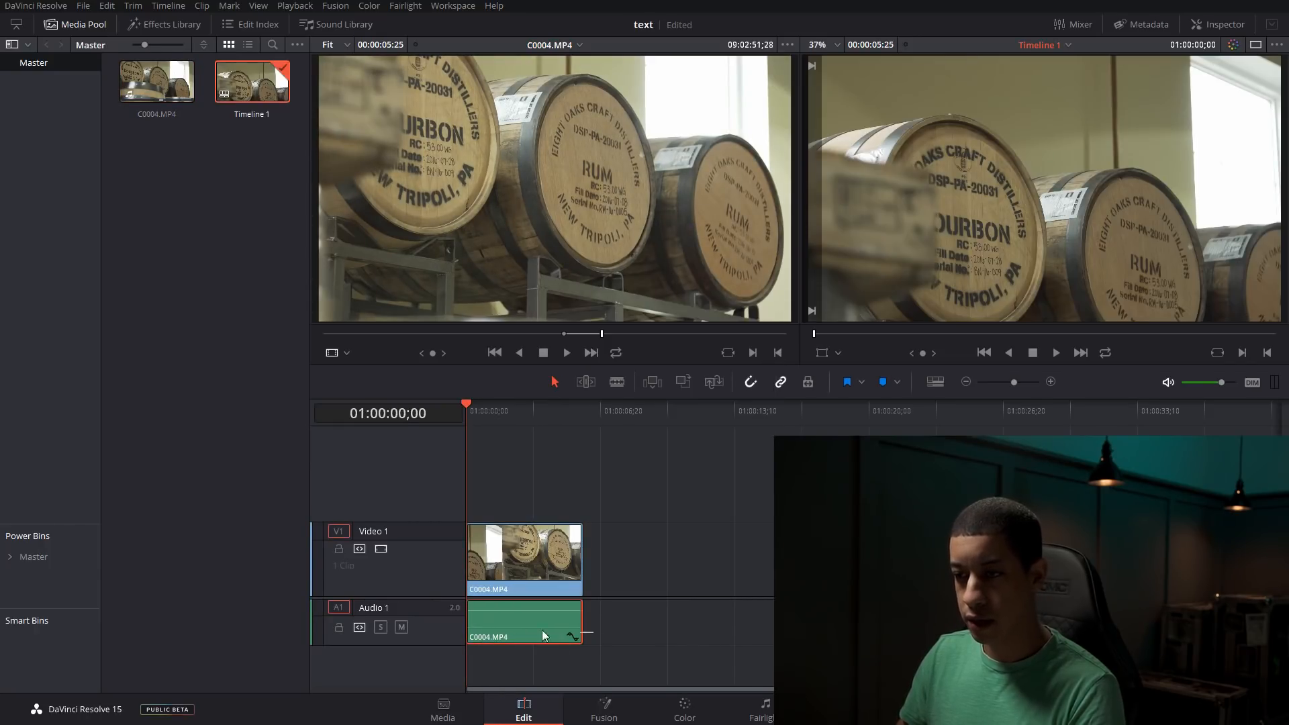
key(Delete)
On the Fusion page, move the MediaIn1 node out of the way and add a Background node in the free space
click(605, 711)
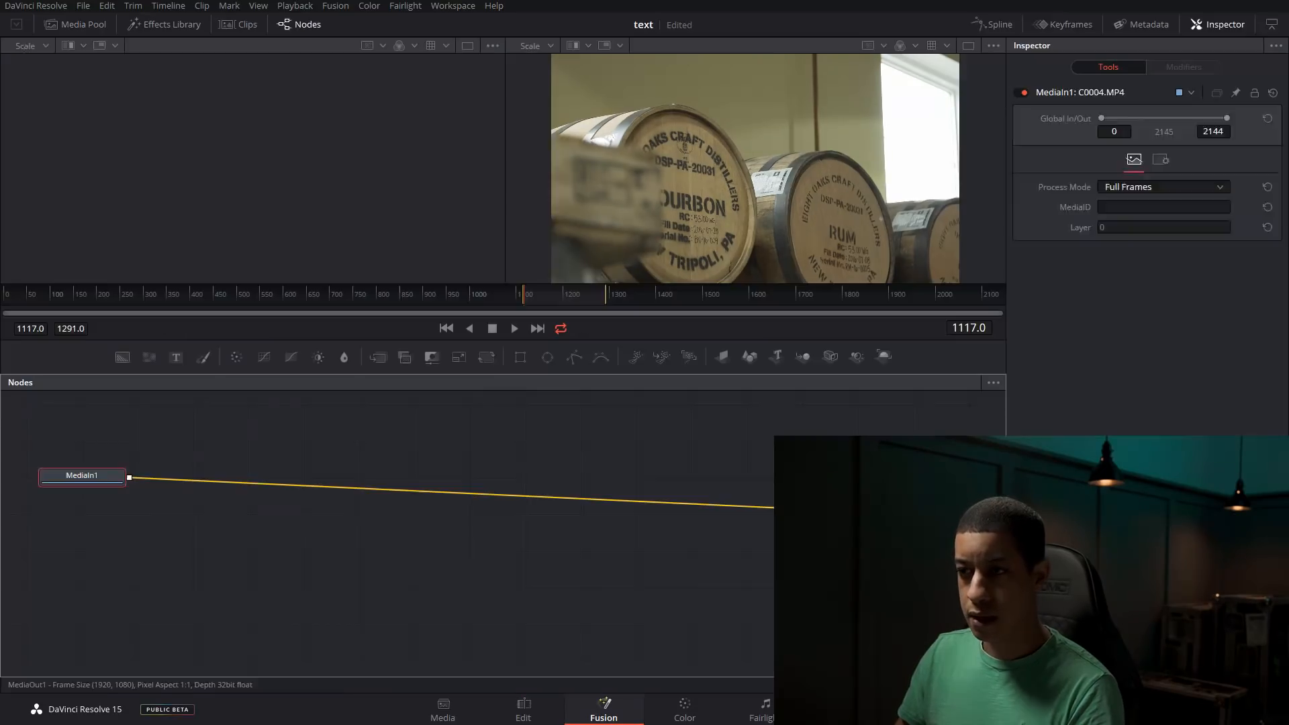
drag(76, 474, 876, 438)
click(122, 357)
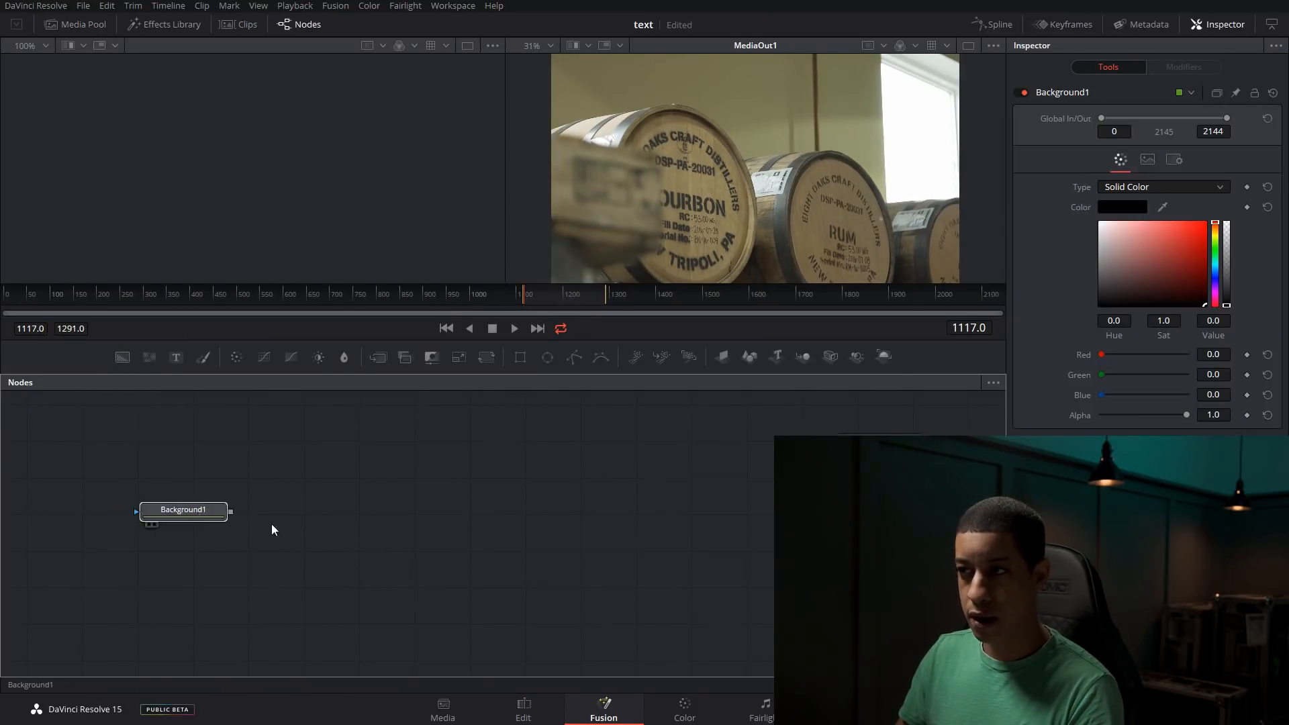
drag(208, 518, 339, 539)
Set the Background1 type to Gradient and show the node in the first viewer
drag(1118, 286, 1186, 245)
click(1175, 188)
click(1185, 254)
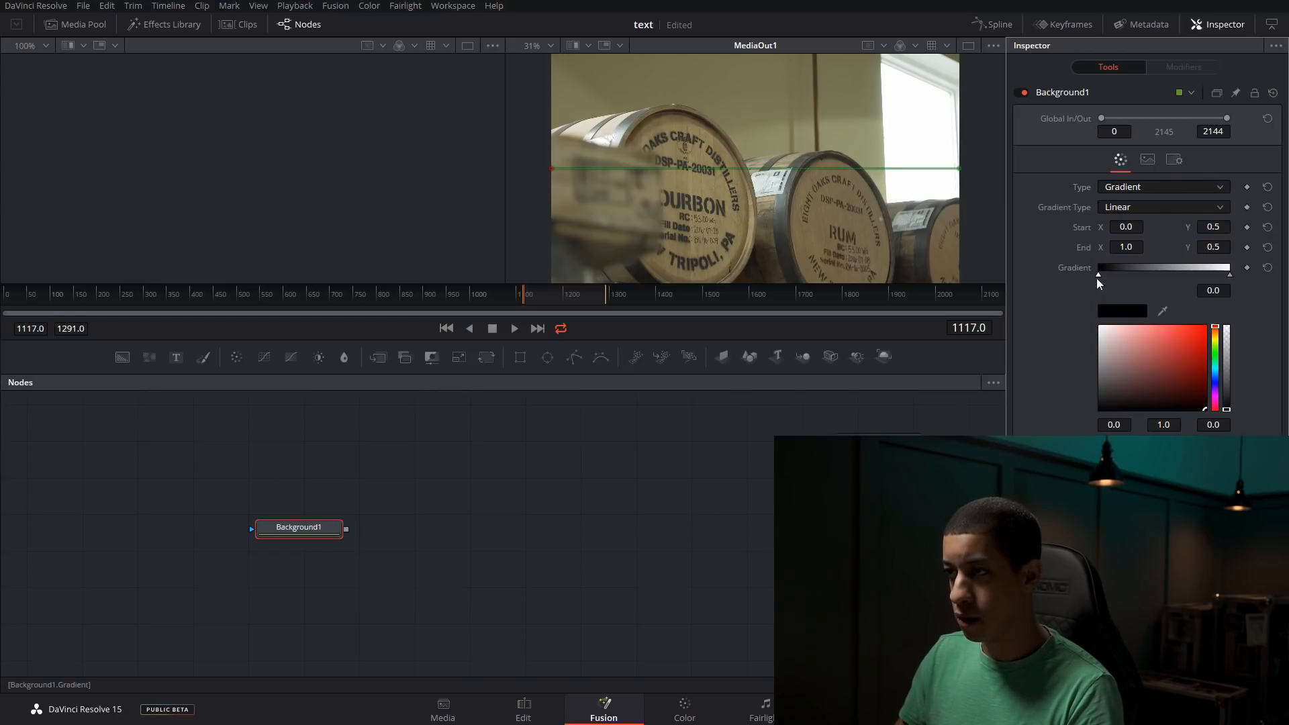
key(1)
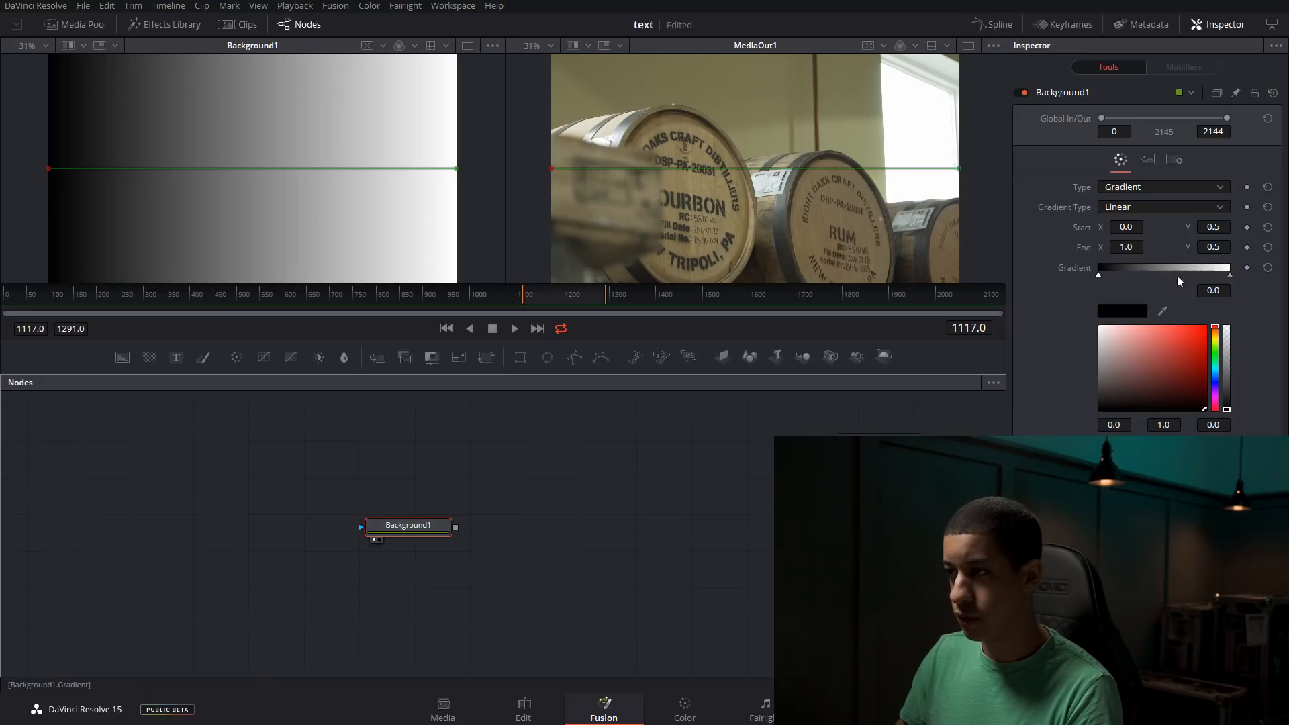
Color the gradient's start blue (hue 0.544, saturation 0.907, value 0.898) and its end light cyan (0.496, 0.634, 0.882)
click(1213, 372)
drag(1181, 345, 1197, 334)
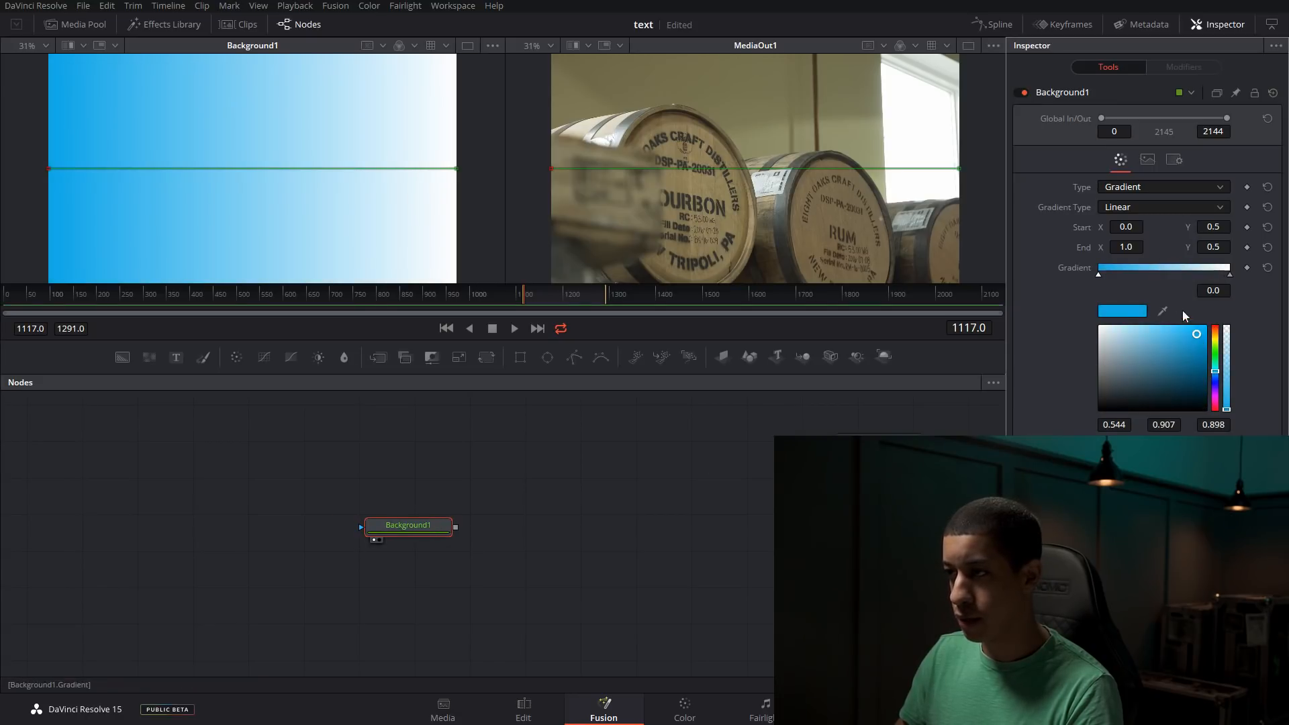
click(1231, 276)
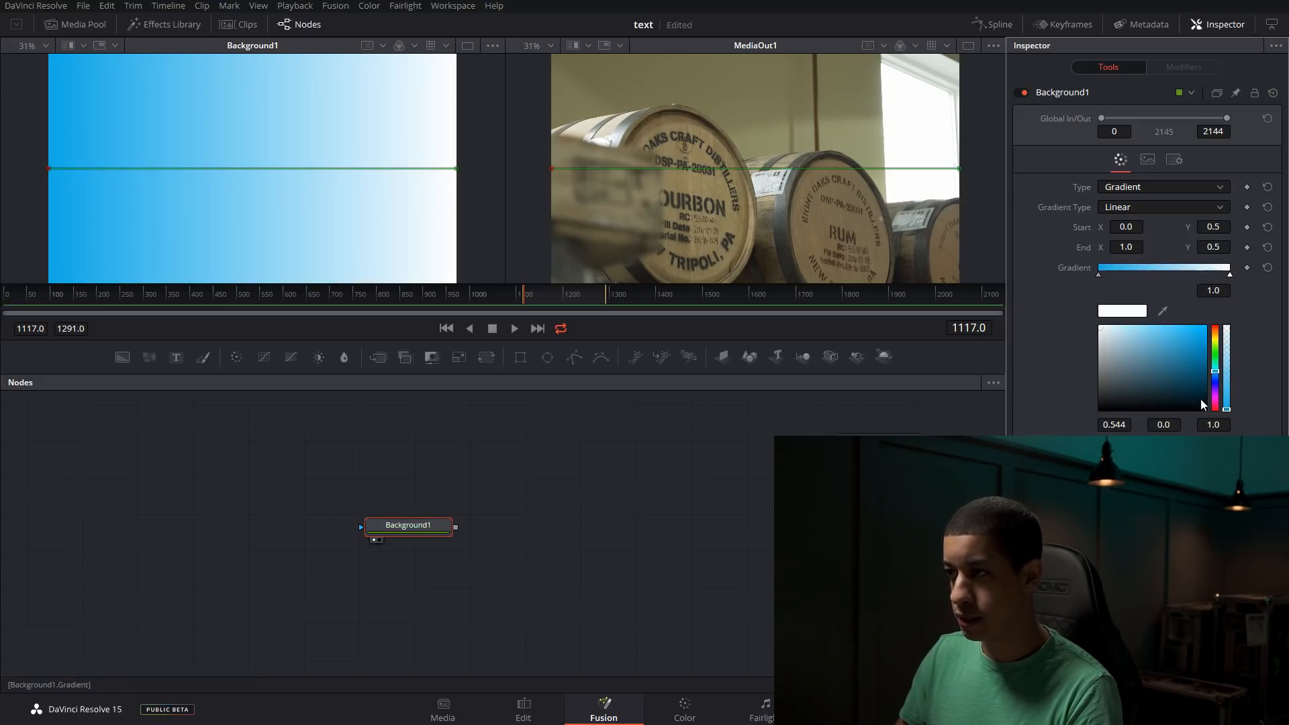
click(1215, 370)
drag(1183, 357, 1167, 336)
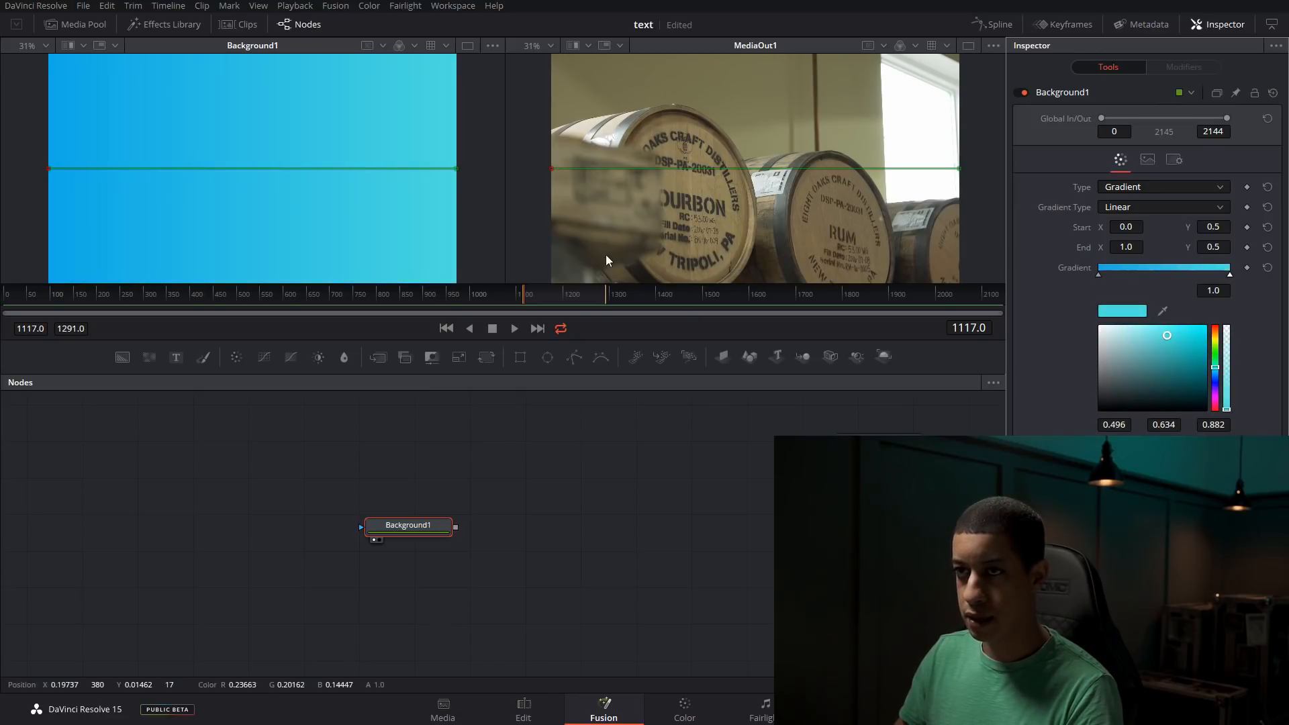
Make the gradient Radial, starting near the frame center at about 0.50, 0.52 and ending at about 0.95, 0.05
click(1167, 207)
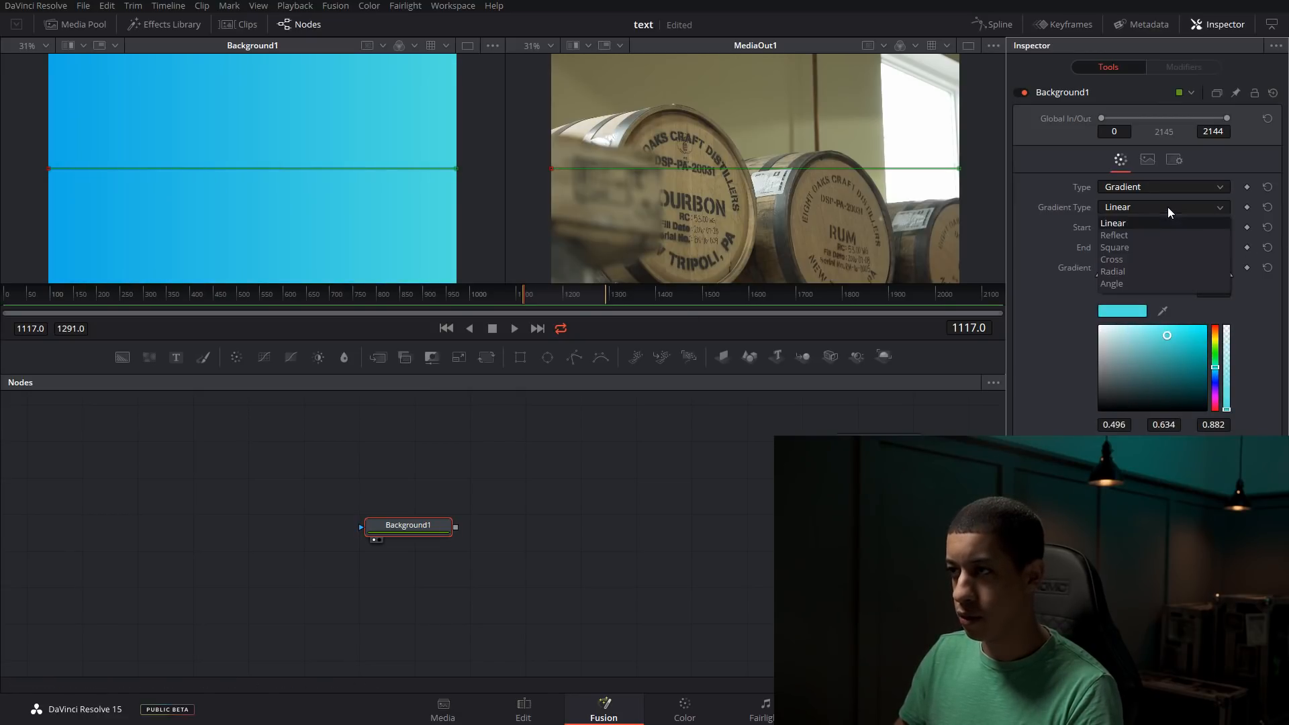
click(1130, 273)
drag(455, 168, 302, 144)
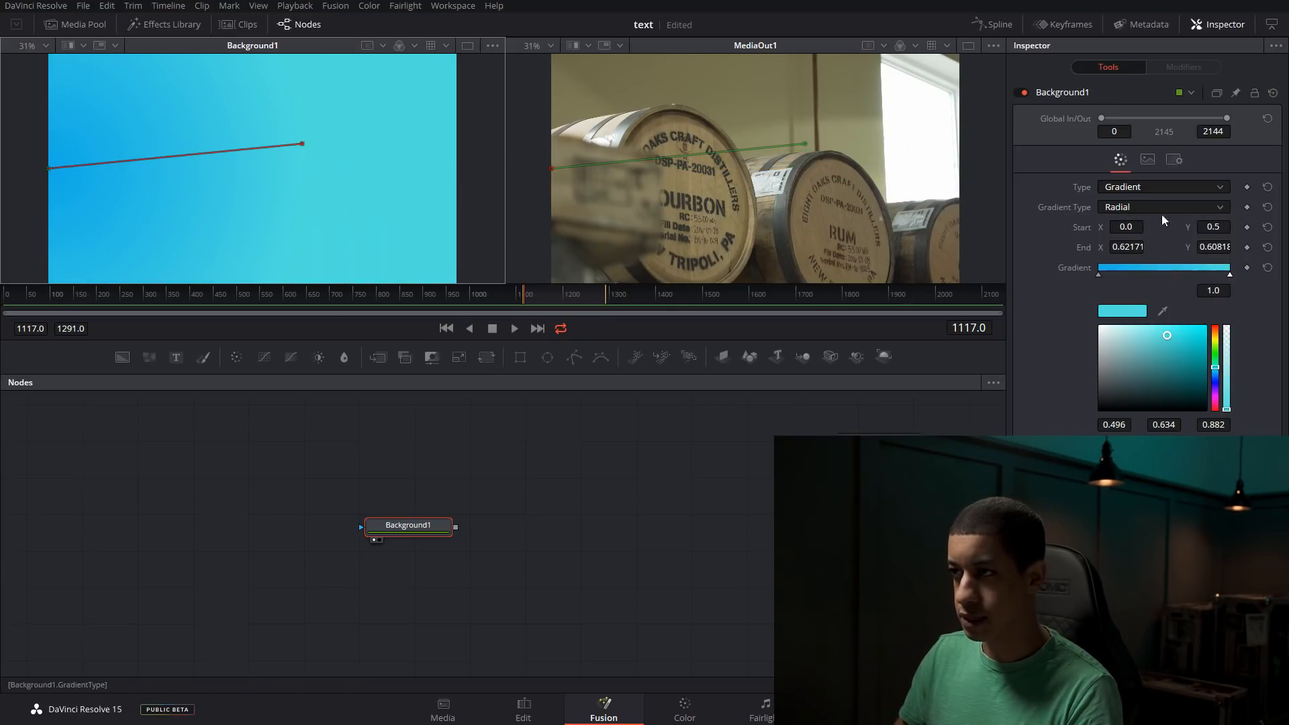
drag(50, 169, 34, 276)
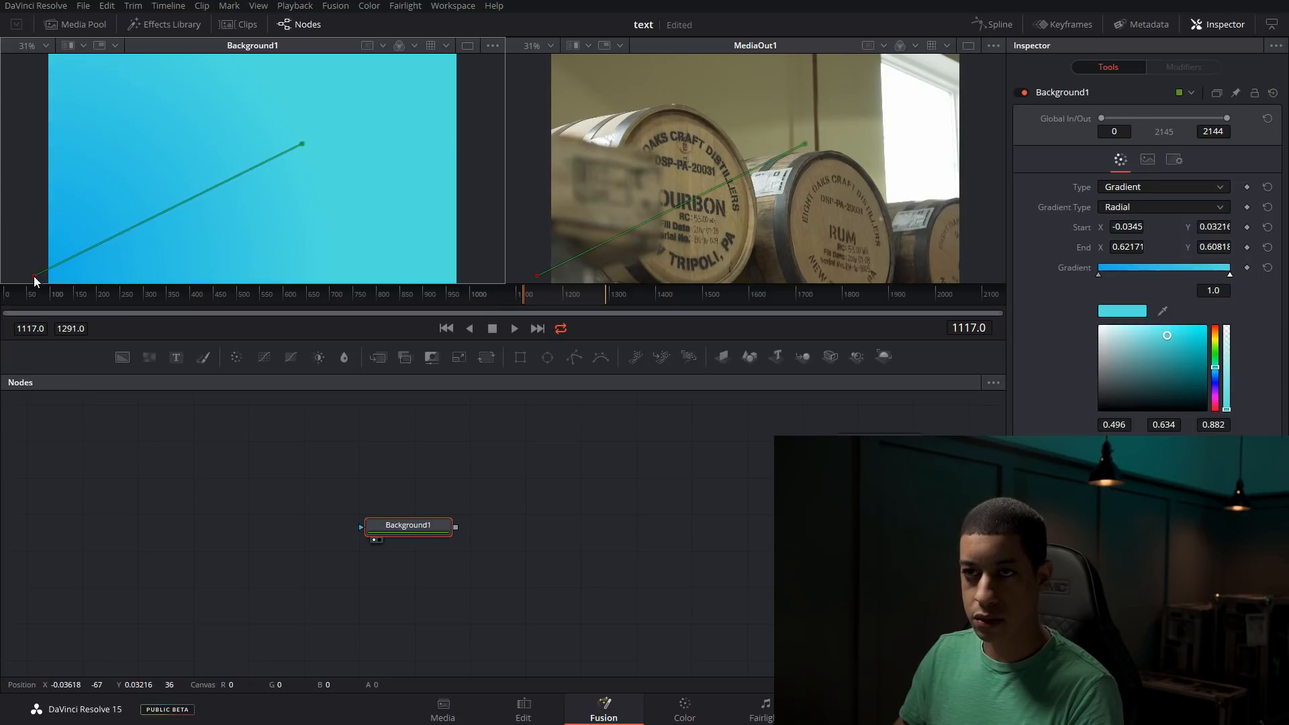
drag(302, 144, 386, 259)
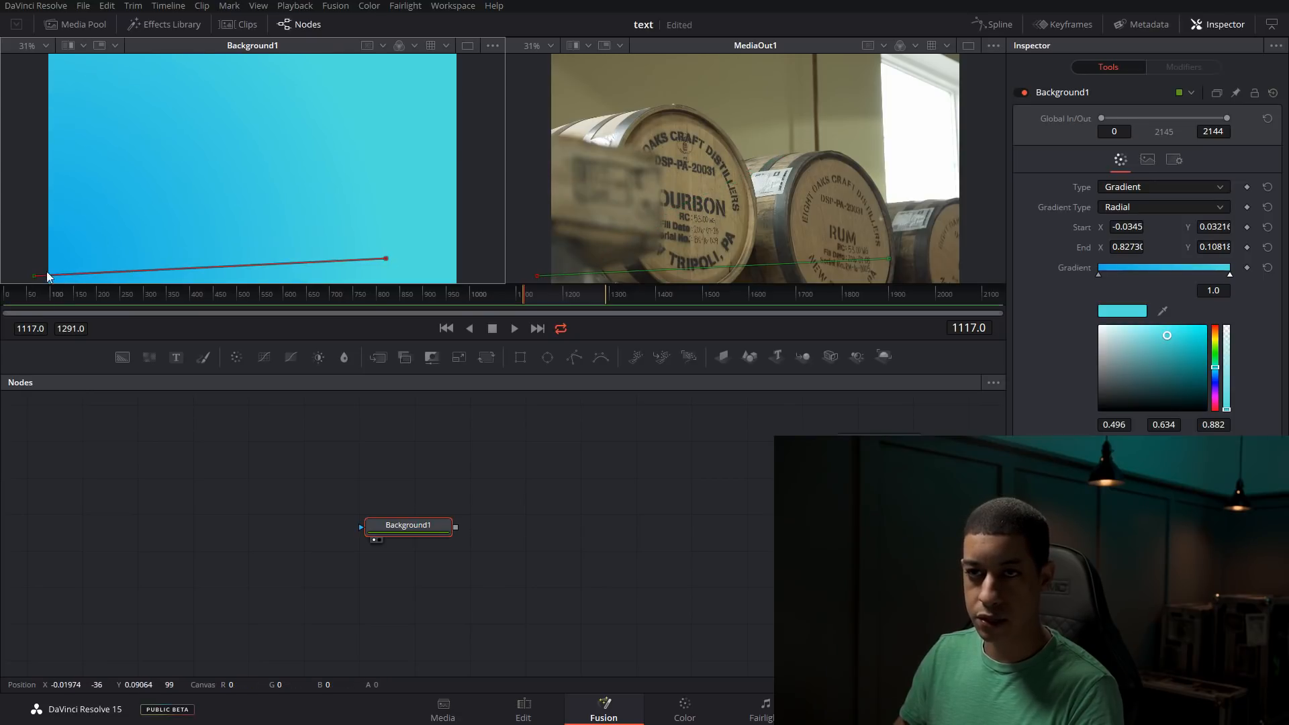
drag(35, 276, 254, 164)
drag(385, 260, 434, 270)
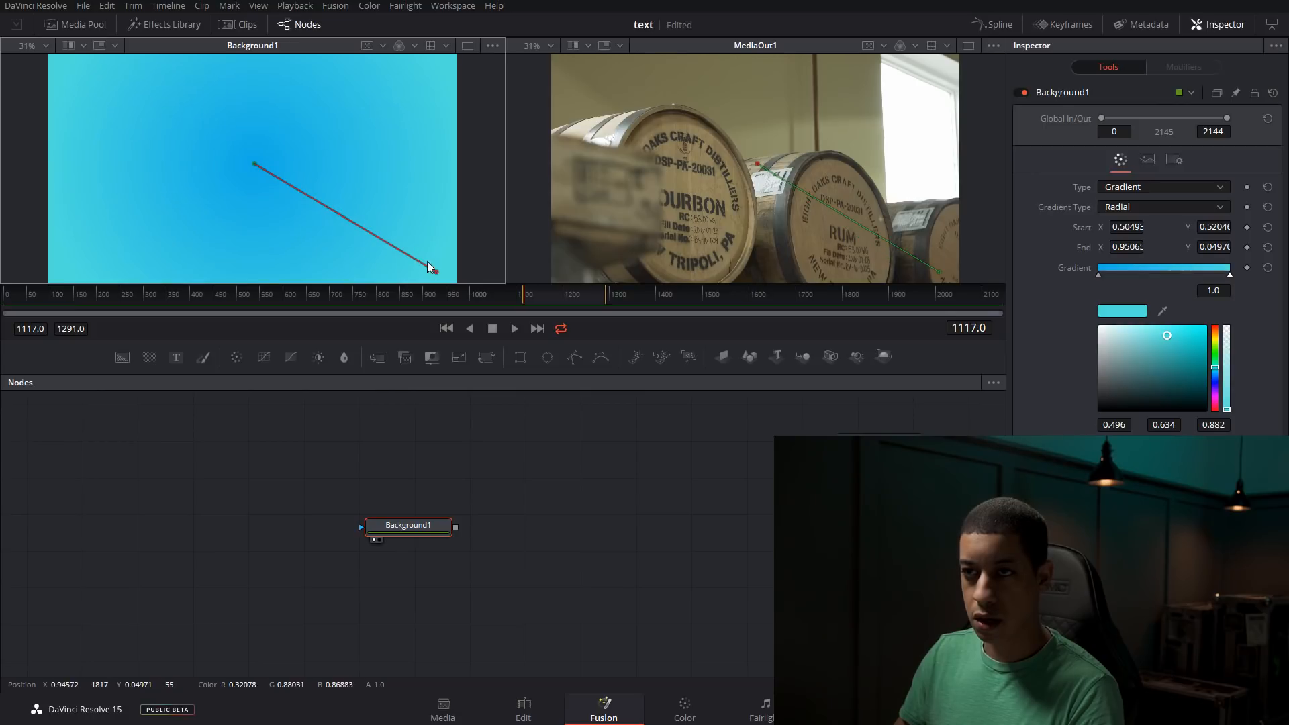
Add a Text node above Background1 and merge it over the background
drag(530, 568, 494, 507)
drag(412, 534, 387, 557)
click(309, 480)
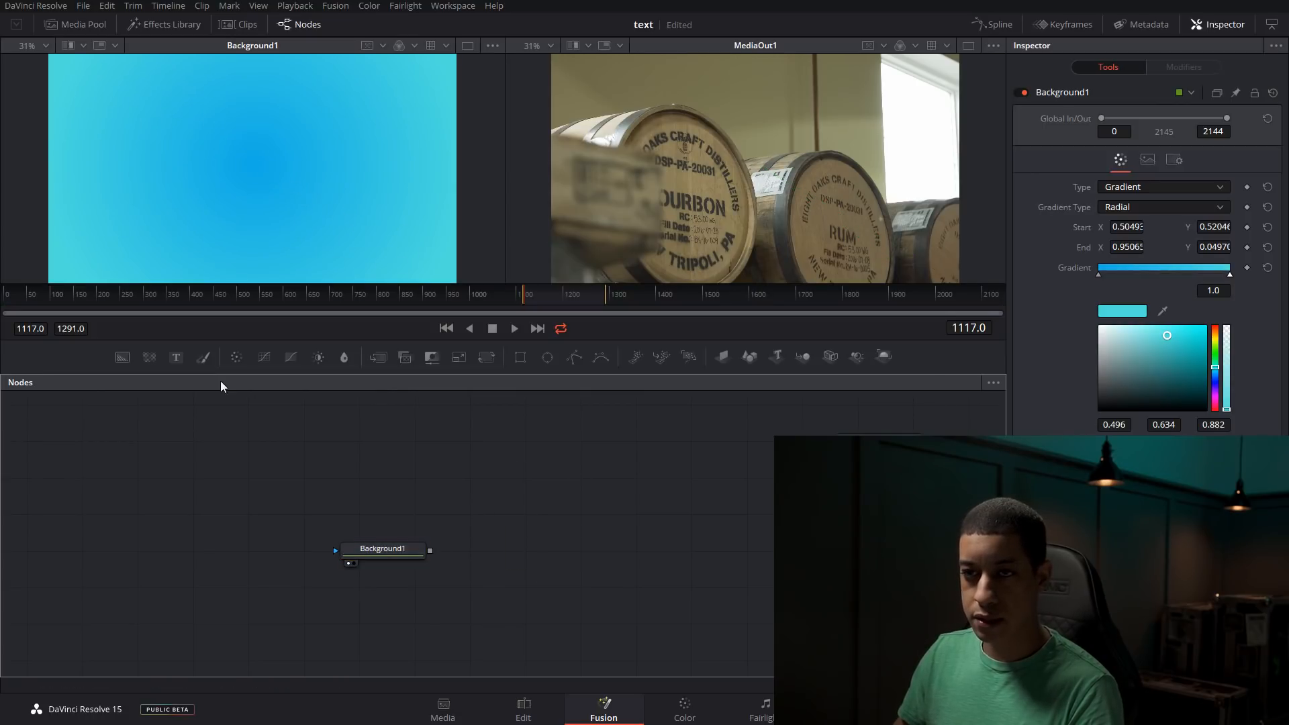
drag(200, 383, 374, 460)
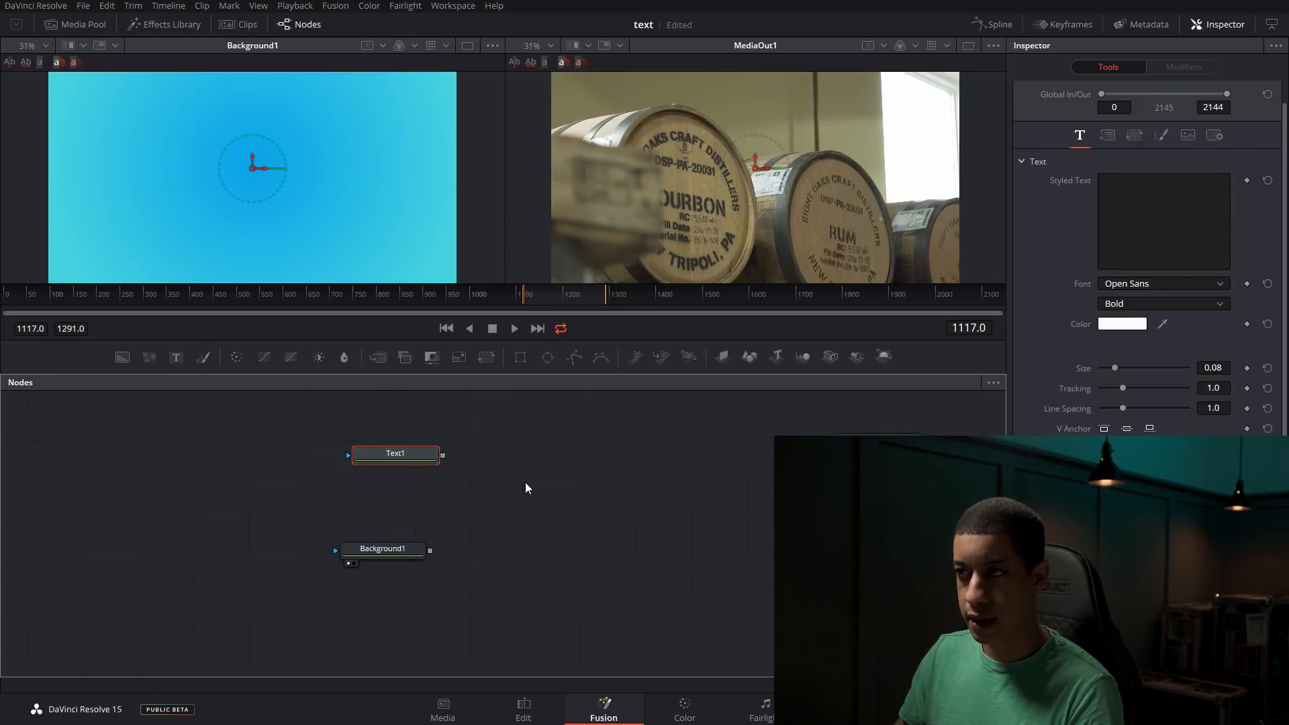
drag(443, 456, 432, 557)
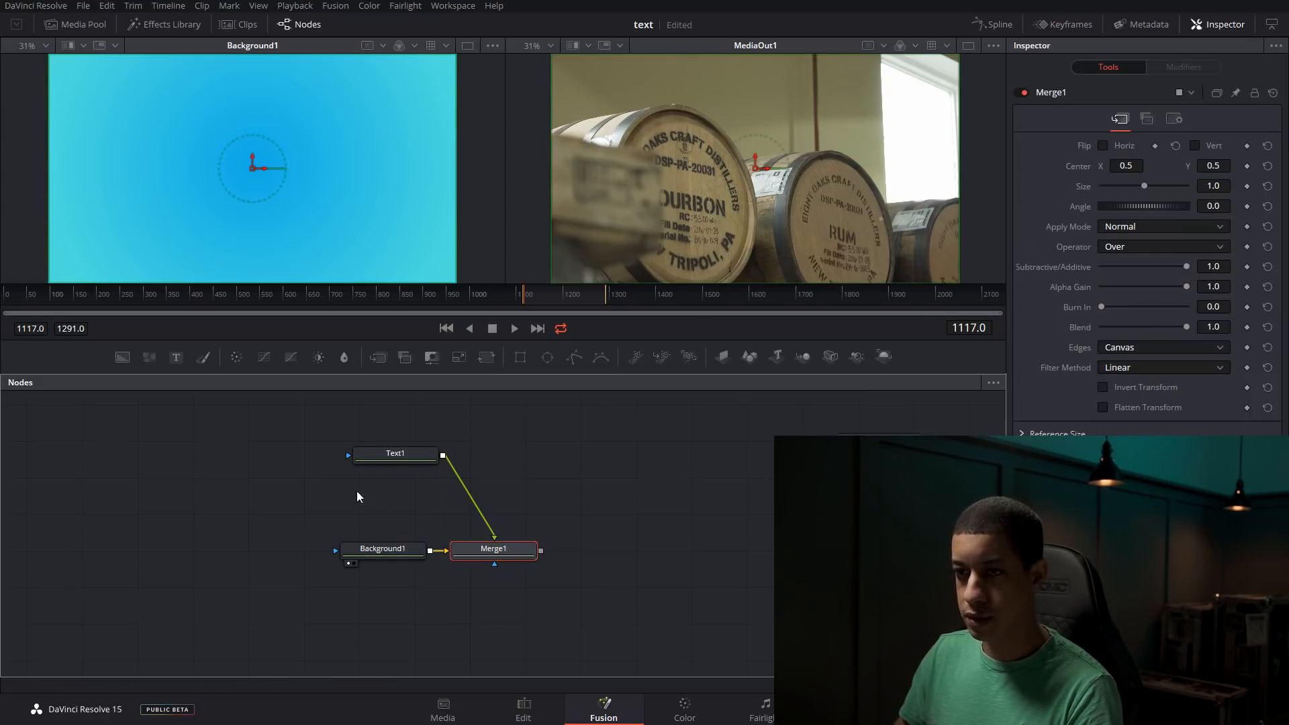
Enter "JAYARETV" as Text1's text, show Merge1 in the first viewer and place Text1 directly above Merge1
click(398, 454)
click(1192, 235)
text(JAYARETV)
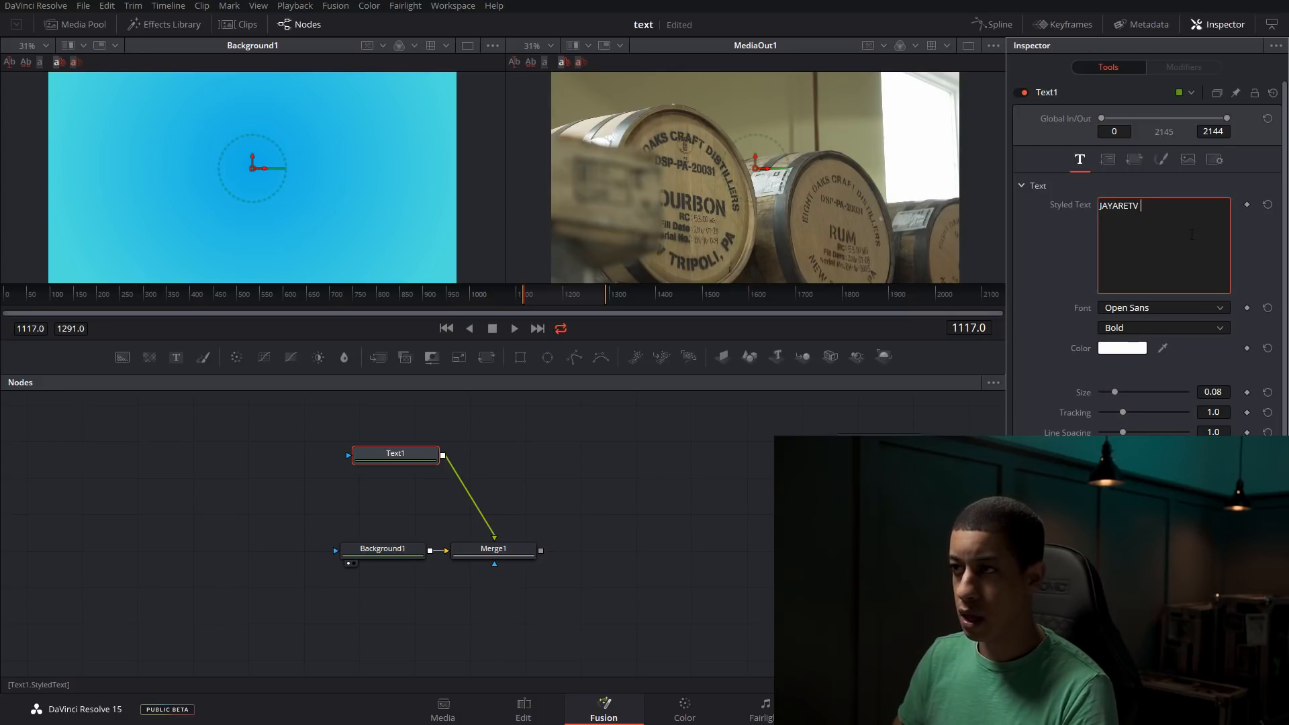
click(526, 545)
key(1)
drag(406, 462, 508, 469)
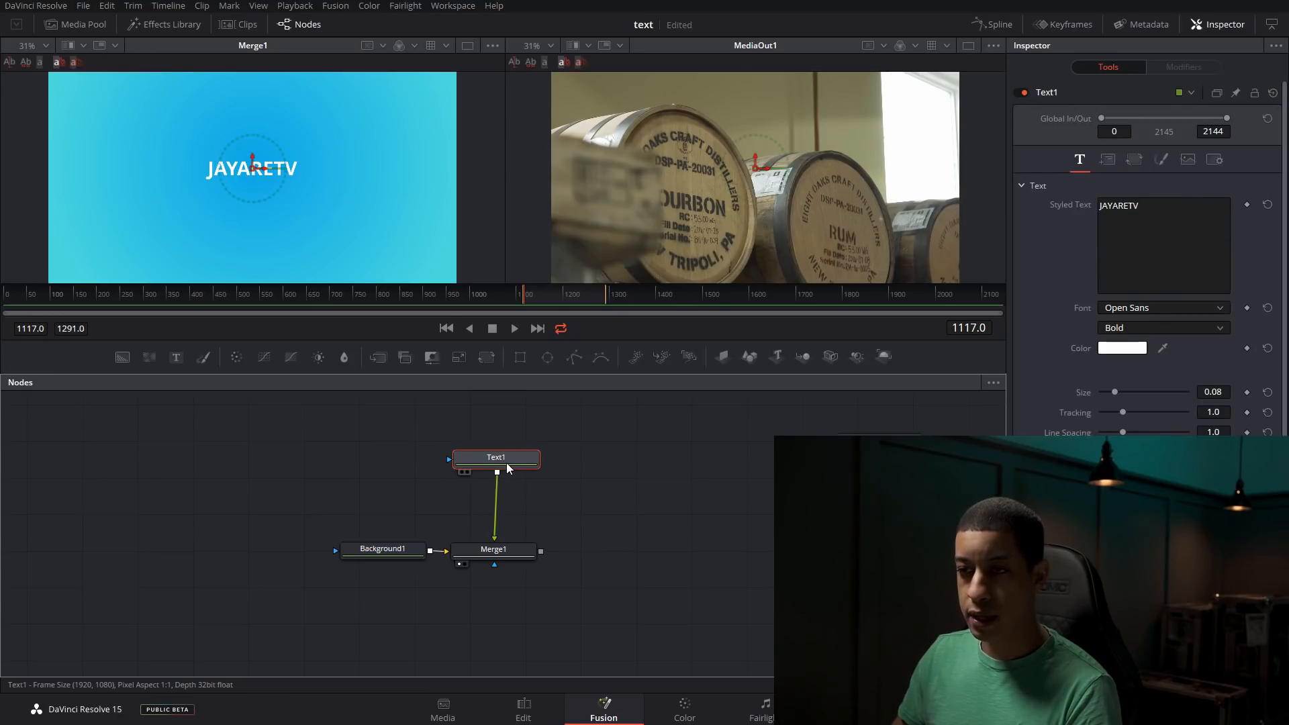
Change the JAYARETV text's font to Anton
click(1207, 308)
scroll(1162, 350, up, 10)
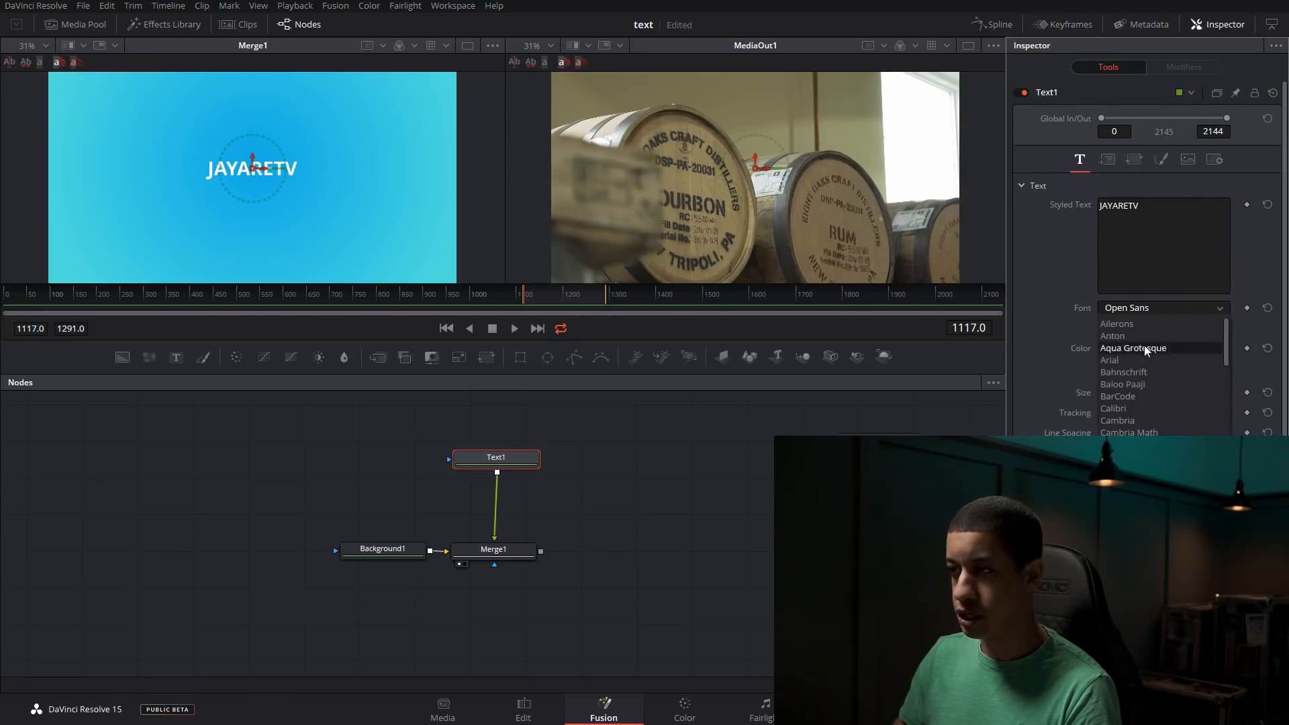
click(1141, 335)
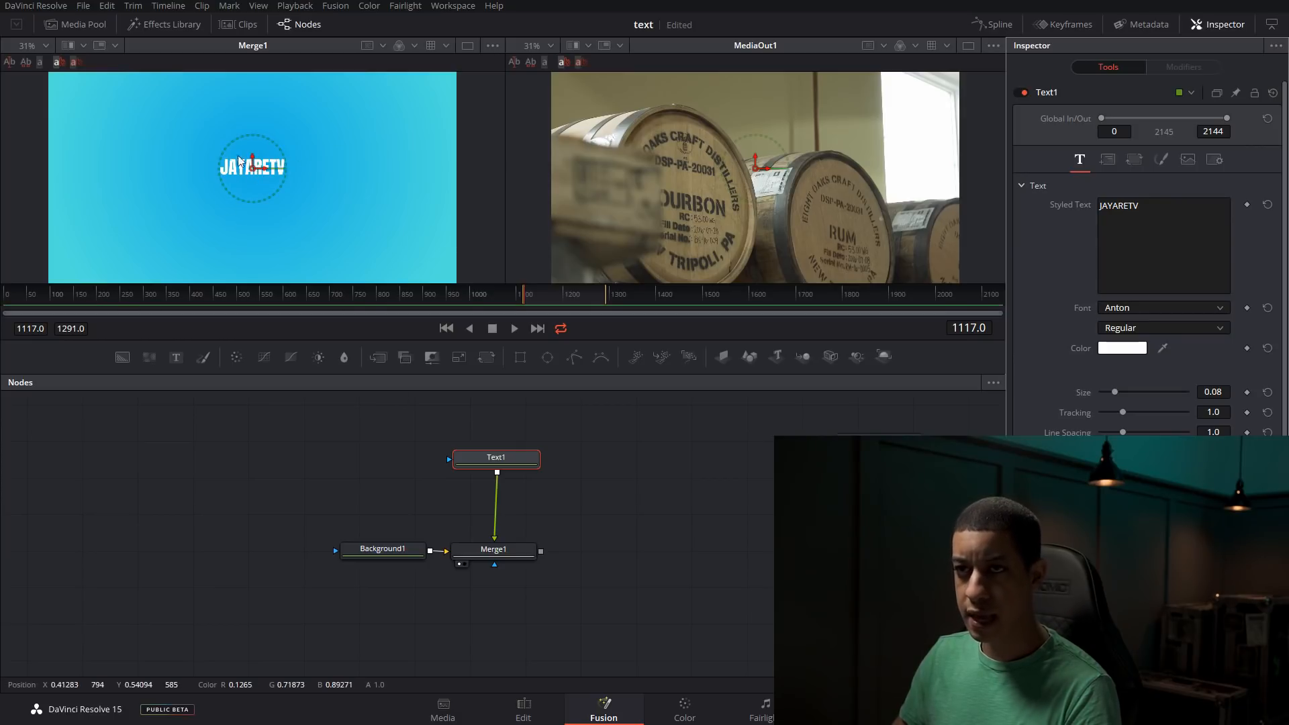
Show Text1 in the second viewer and fit the Merge1 image to the first viewer
scroll(275, 155, down, 1)
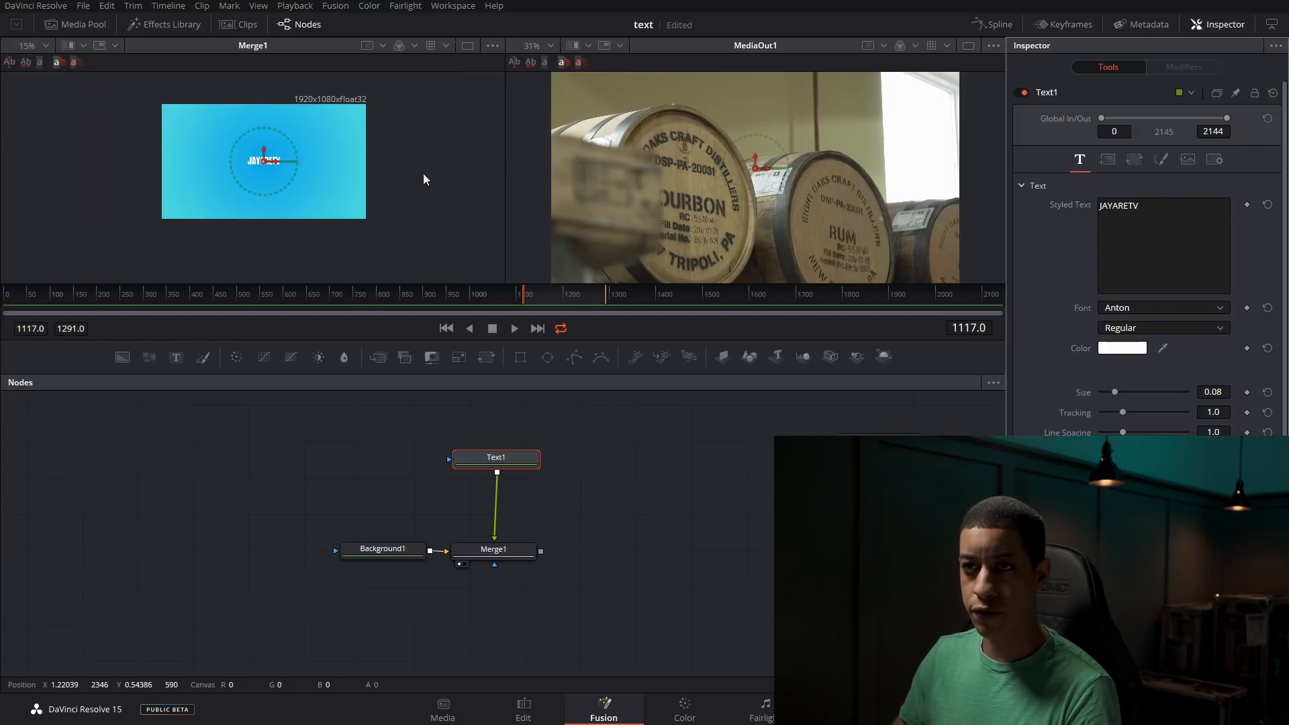
drag(496, 464, 733, 238)
click(486, 460)
key(2)
key(2)
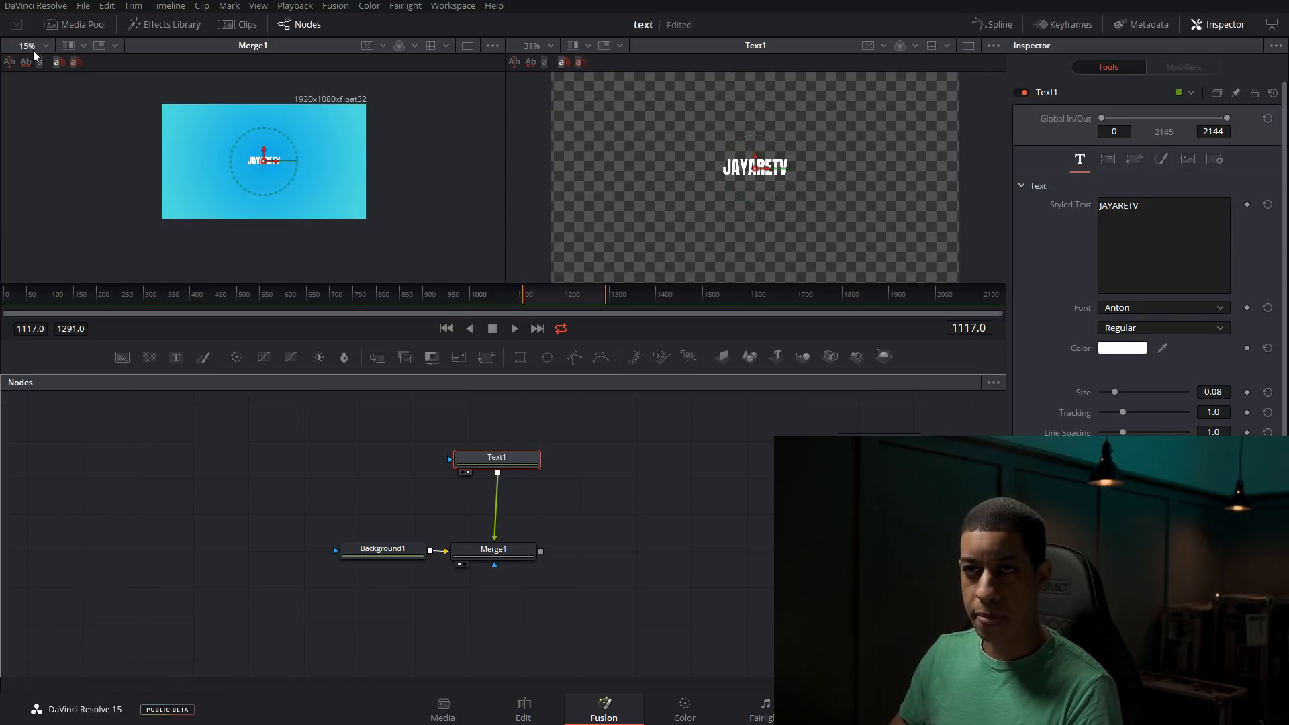
click(50, 42)
click(33, 71)
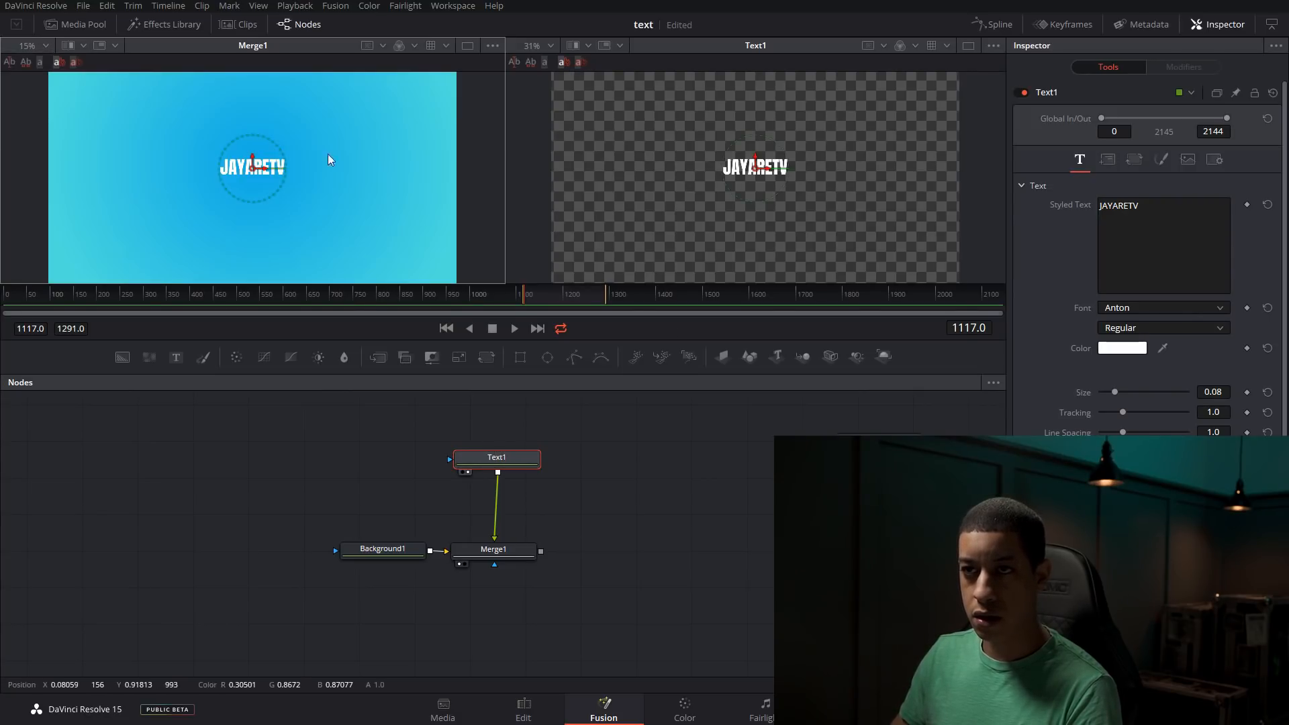
Keep Anton as the Text1 font and color the text orange
click(1147, 311)
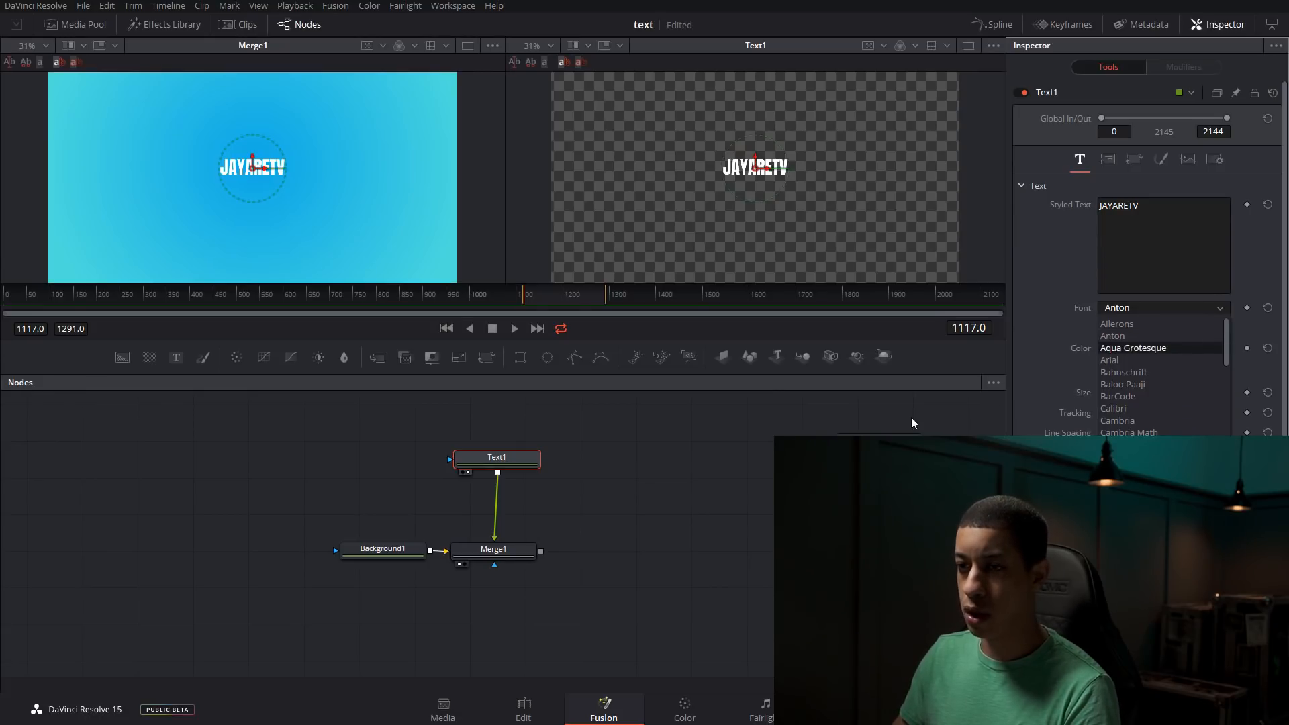
click(1135, 337)
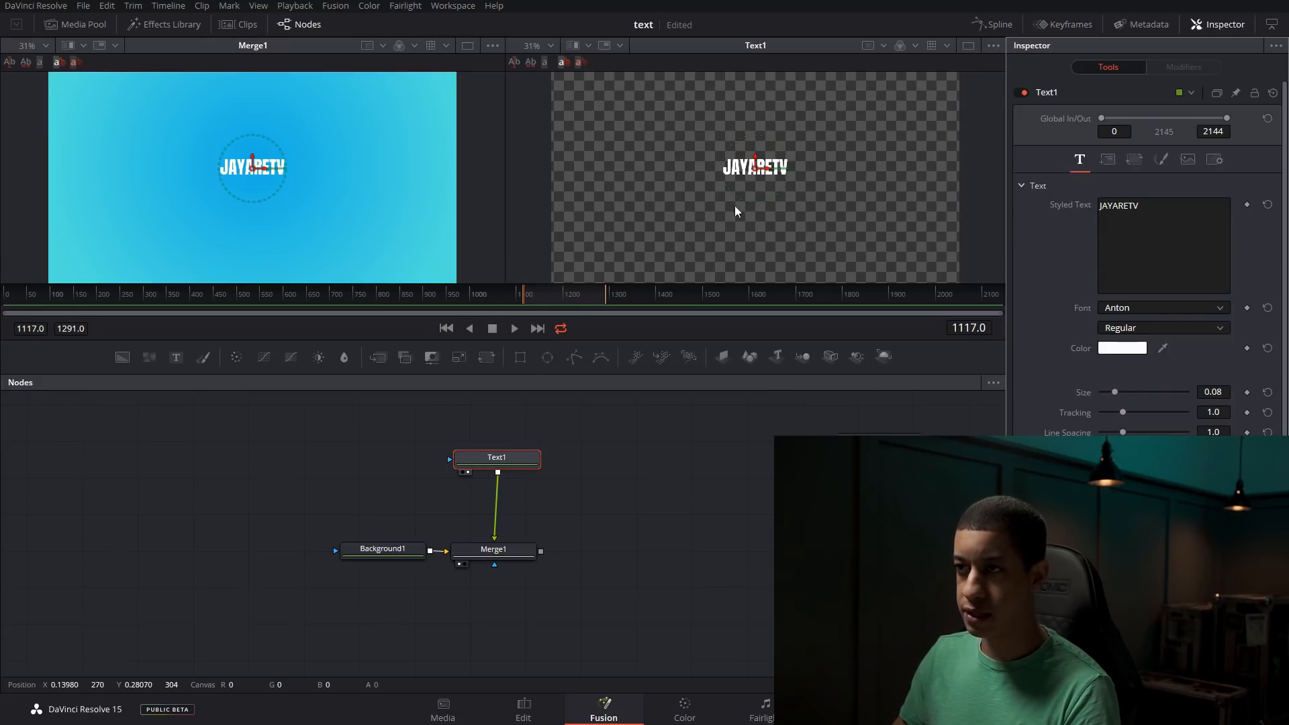
click(1122, 347)
drag(725, 356, 766, 246)
key(Return)
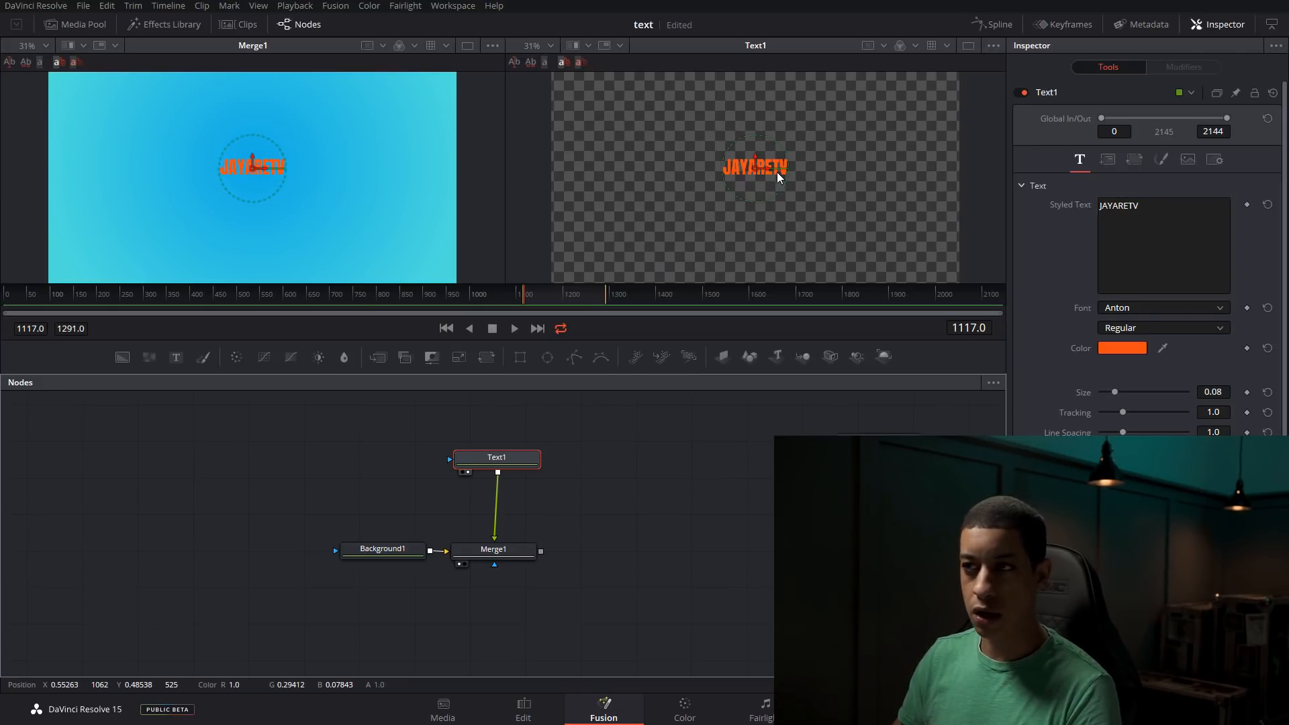
scroll(756, 169, up, 2)
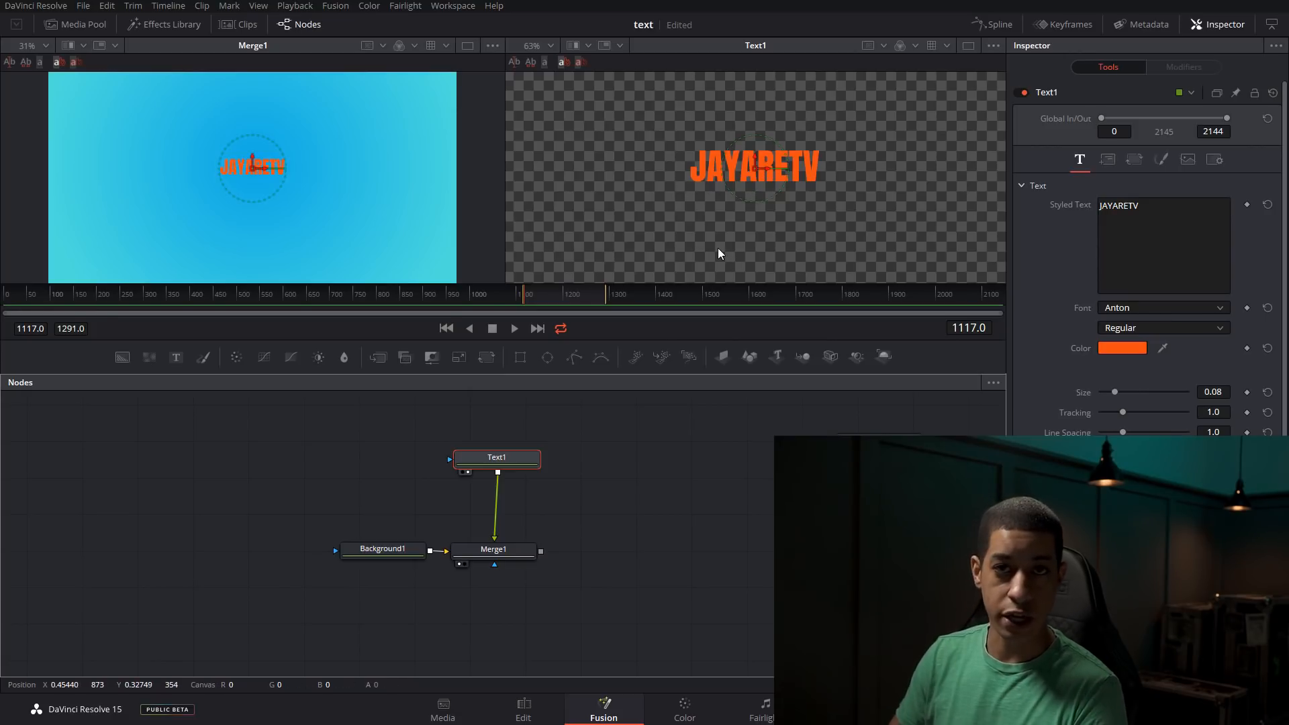
click(675, 529)
drag(528, 466, 526, 471)
click(658, 491)
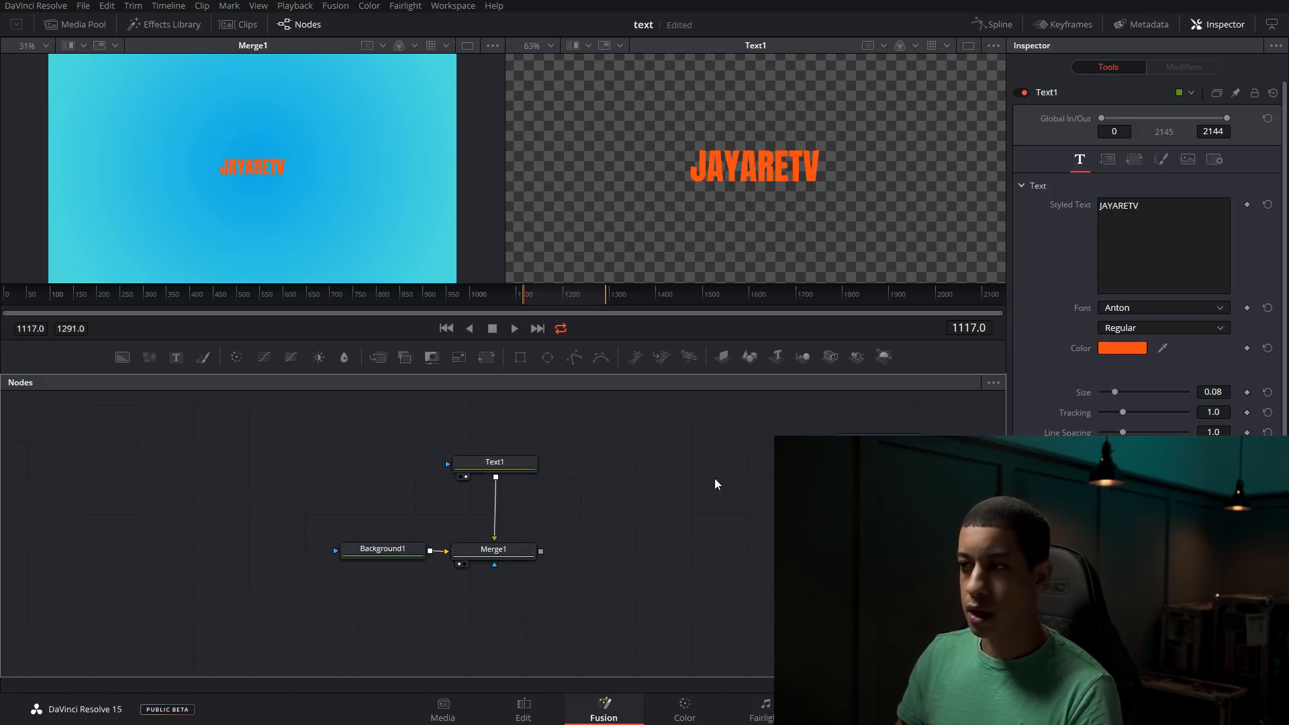
Look through Text1's layout, transform, shading, image and general settings
click(1108, 159)
click(1161, 159)
click(1188, 159)
click(1215, 159)
click(1135, 159)
click(1108, 159)
click(1080, 159)
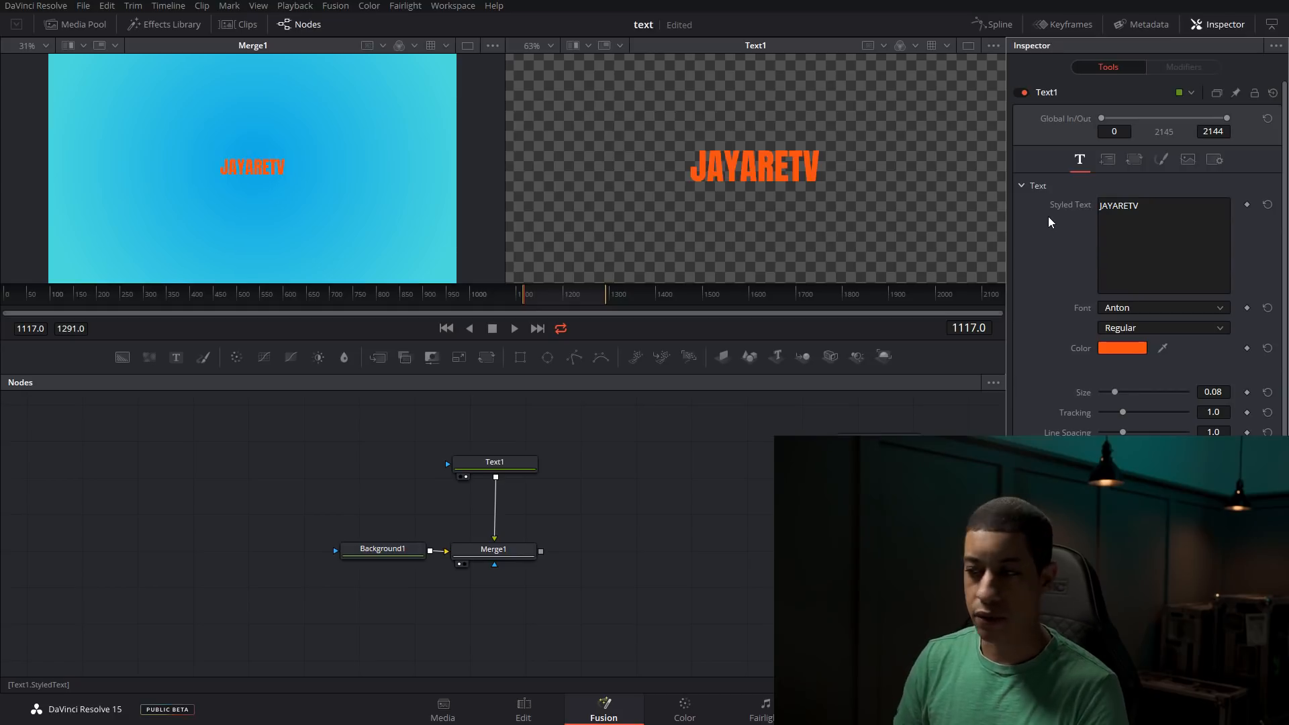
click(1113, 227)
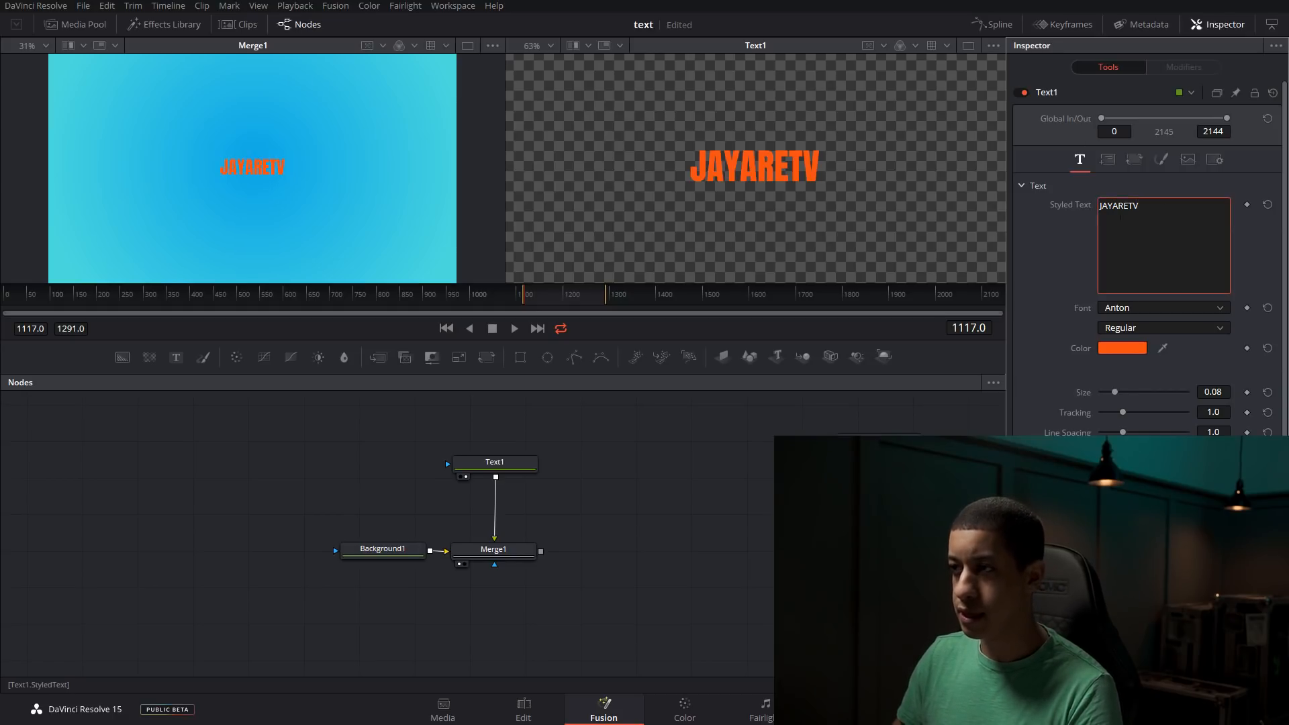
right_click(1119, 226)
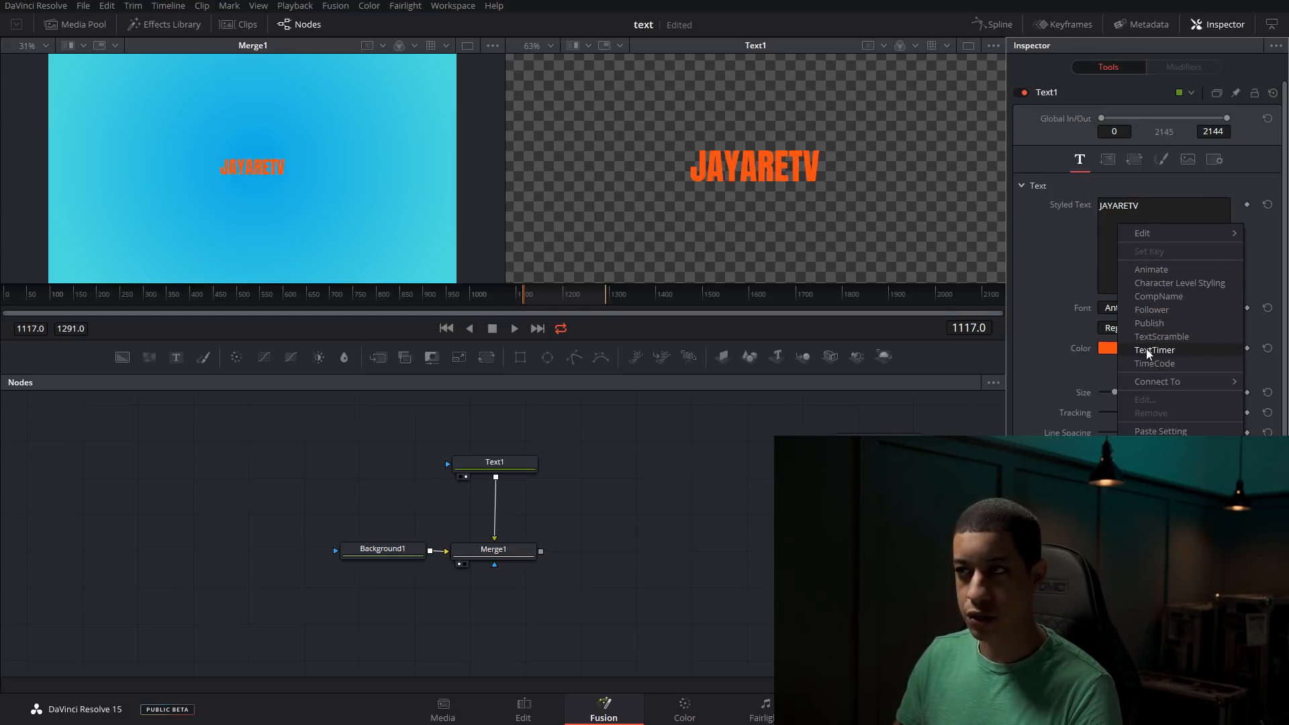
click(1036, 308)
right_click(1151, 240)
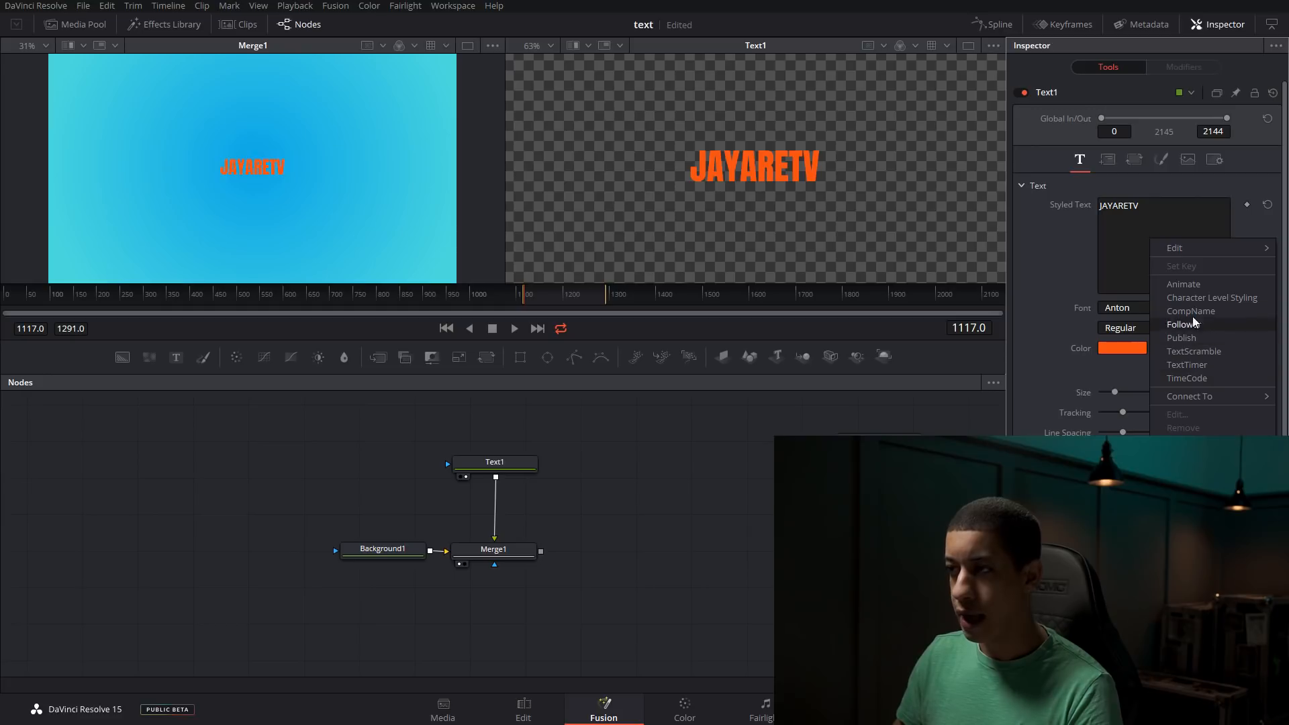
click(1056, 272)
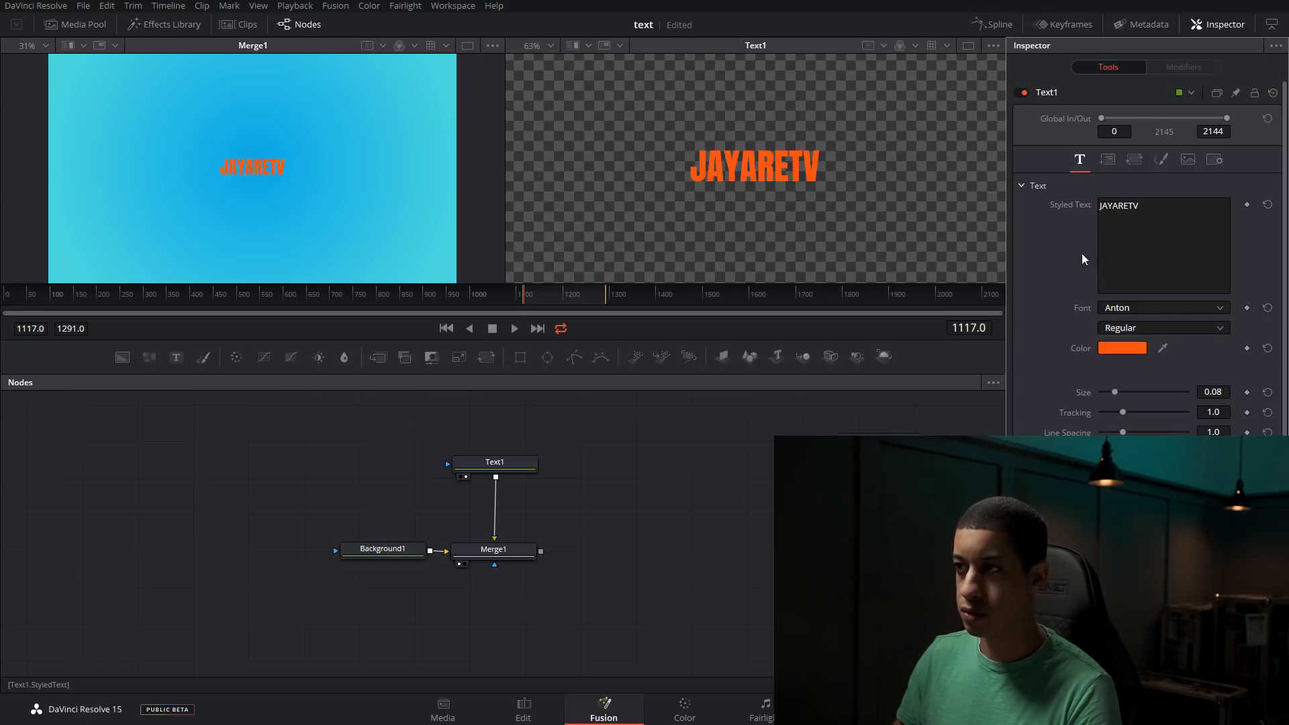
Apply a Character Level Styling modifier to Text1's styled text and expand the modifier's settings
right_click(1126, 230)
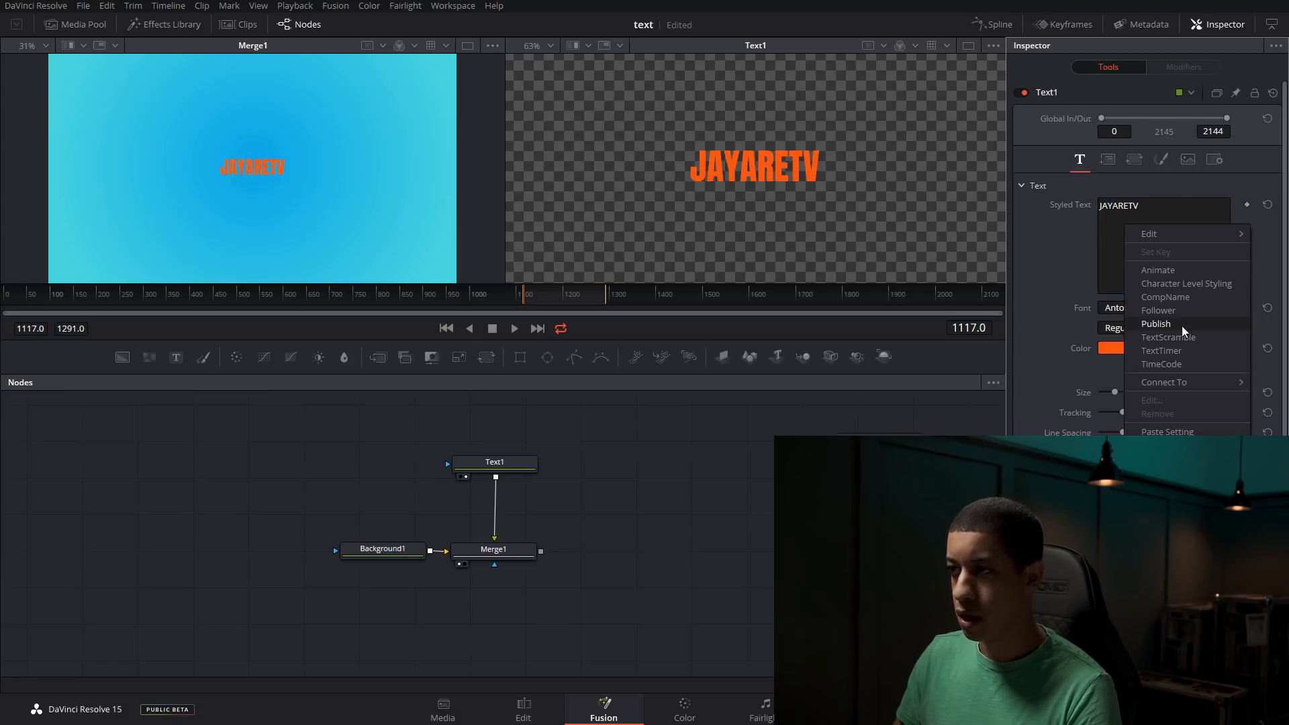
click(1202, 288)
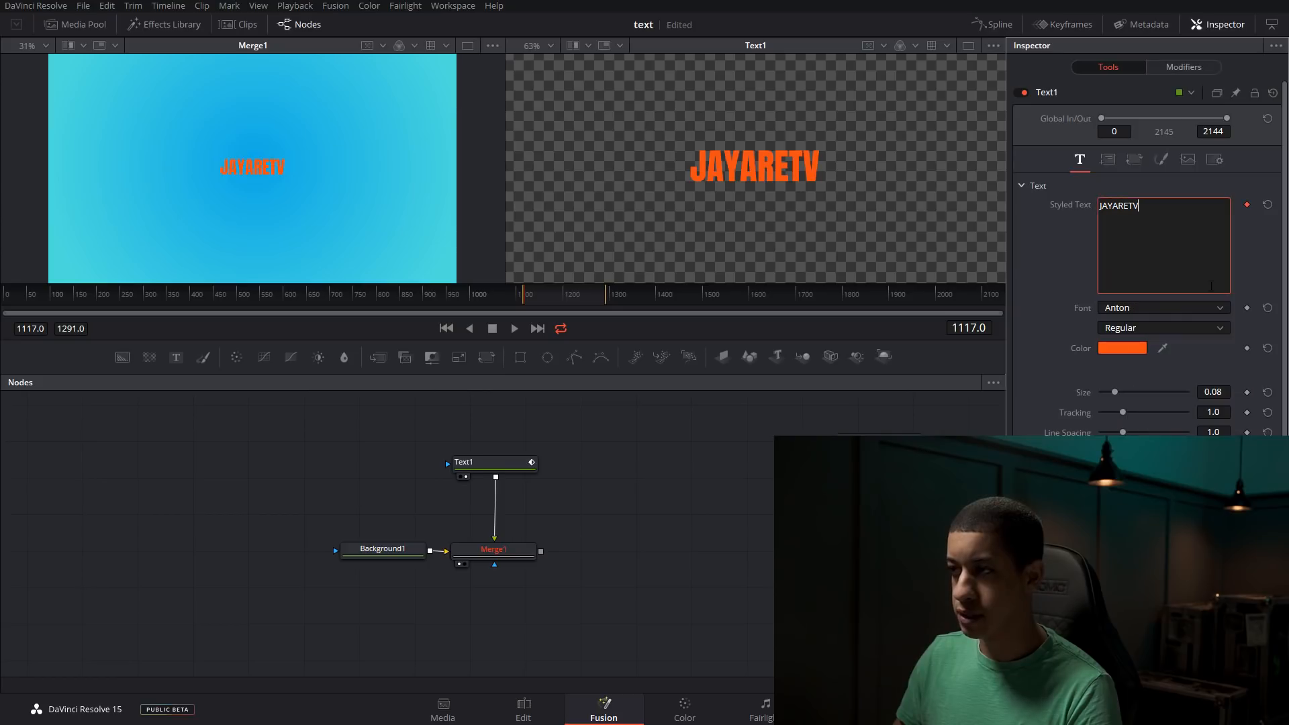
click(1200, 69)
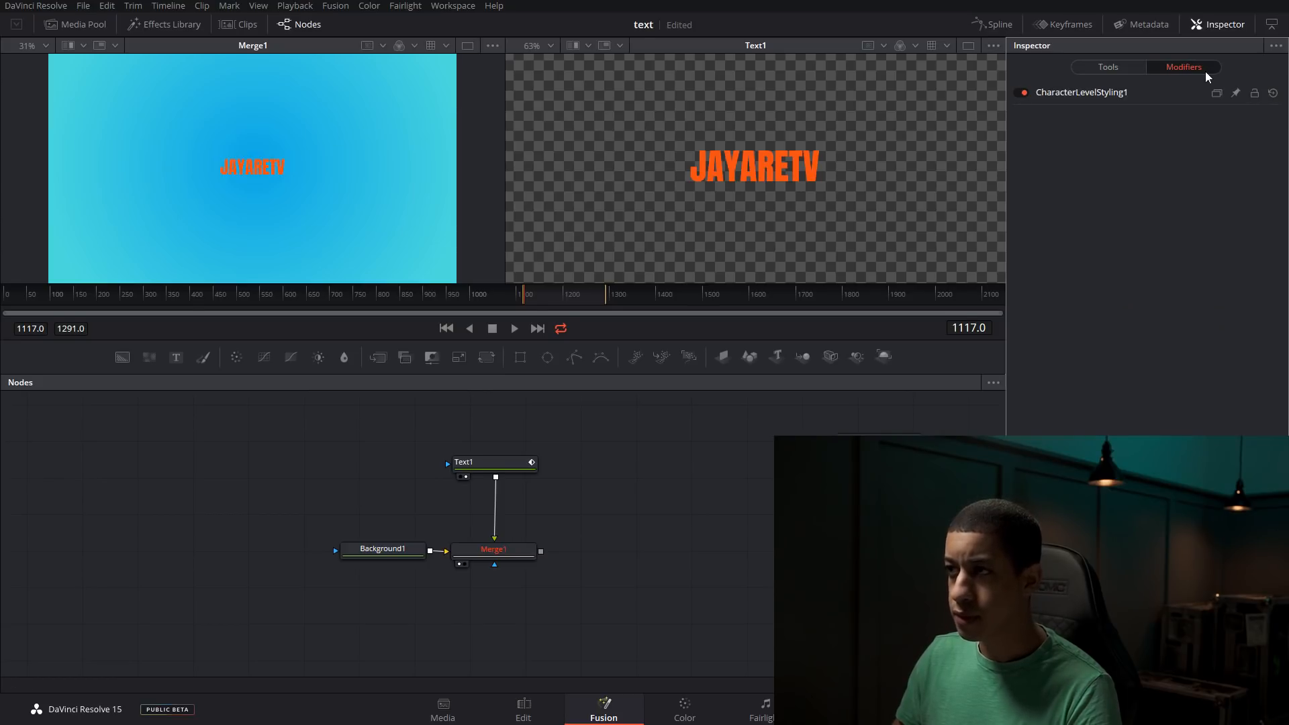
click(1076, 94)
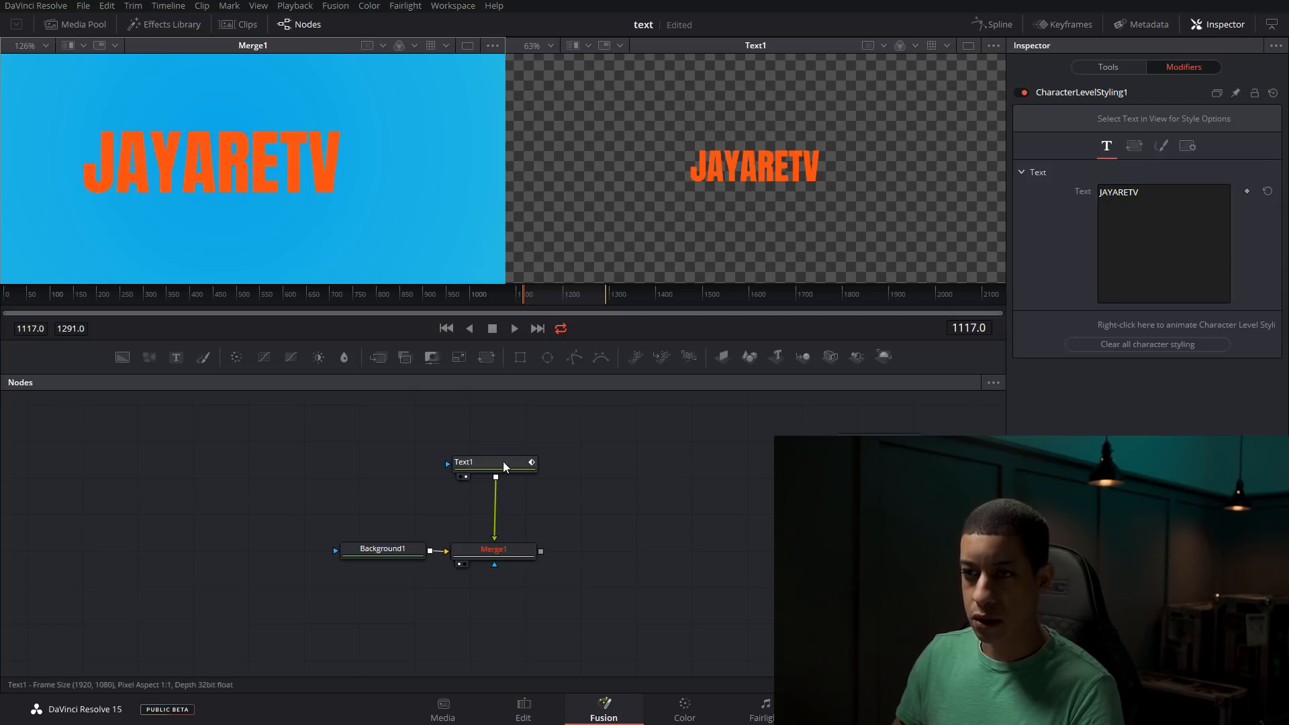
Select only the letter J of JAYARETV and style it with the Gadugi font, size 0.157 and a dark blue color
click(515, 469)
drag(84, 113, 175, 215)
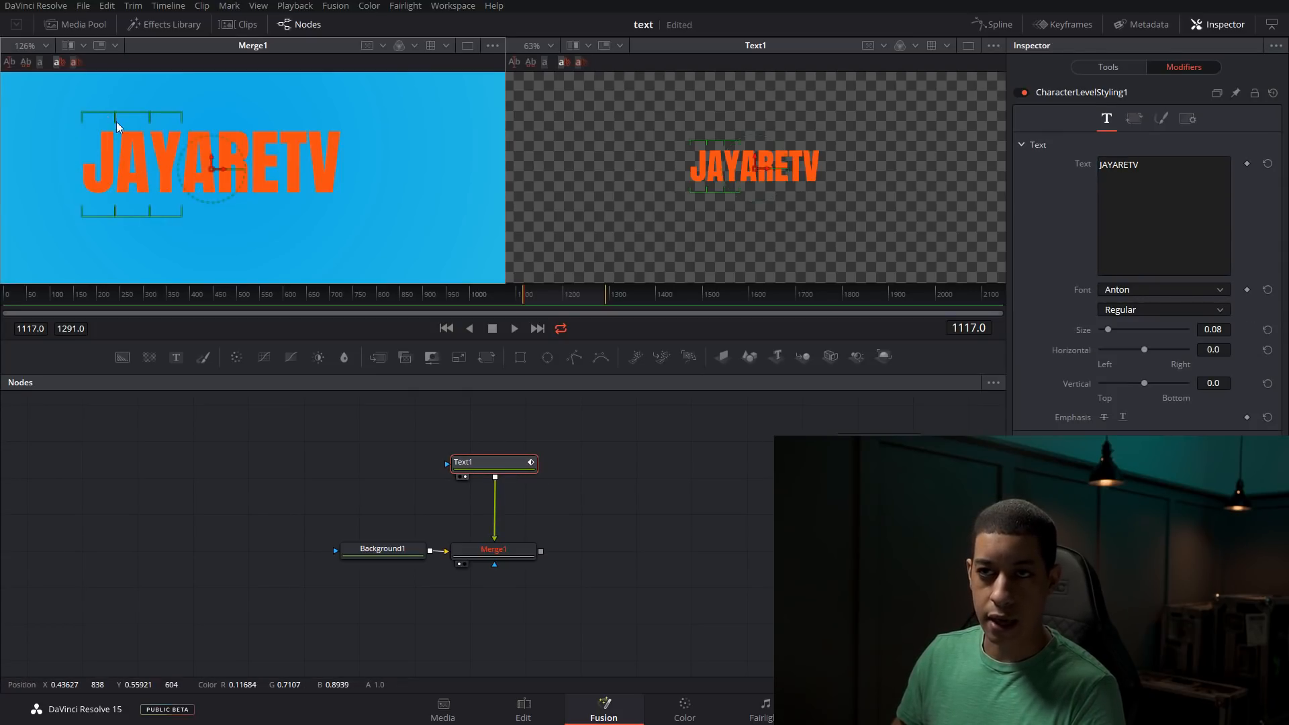
drag(39, 97, 113, 228)
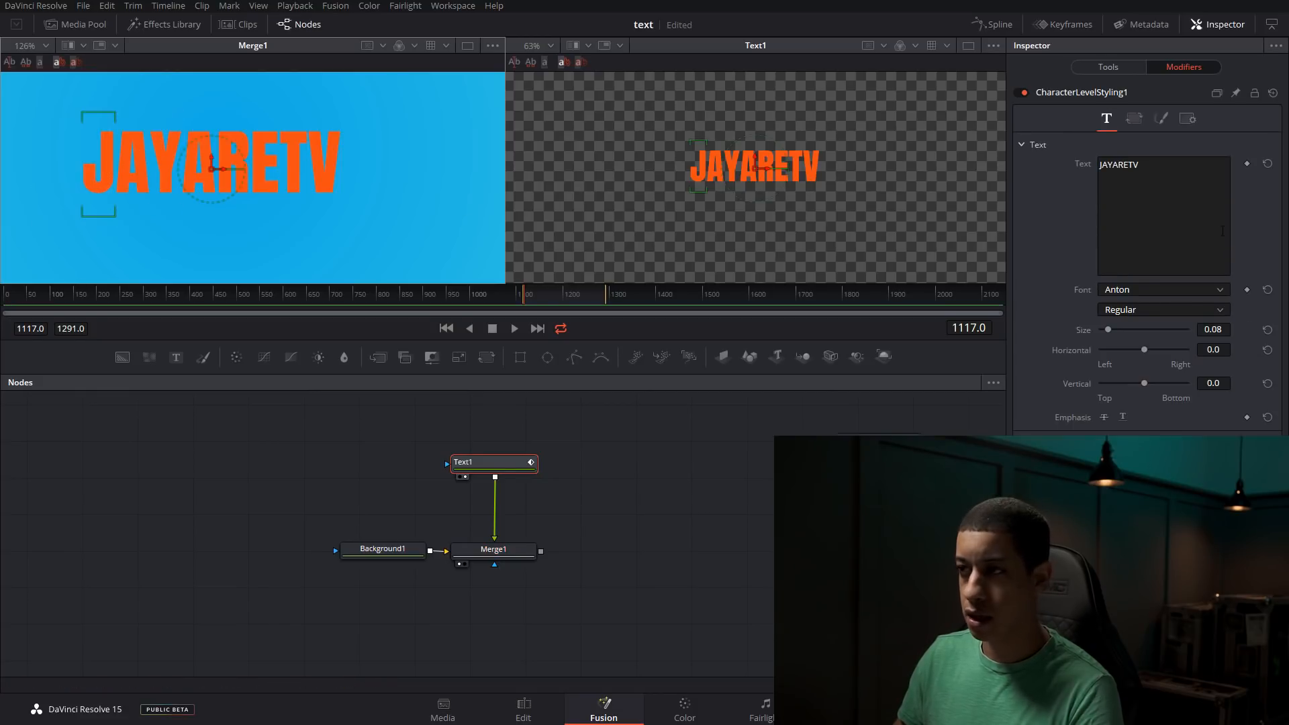
click(1174, 290)
scroll(1181, 343, down, 3)
click(1177, 439)
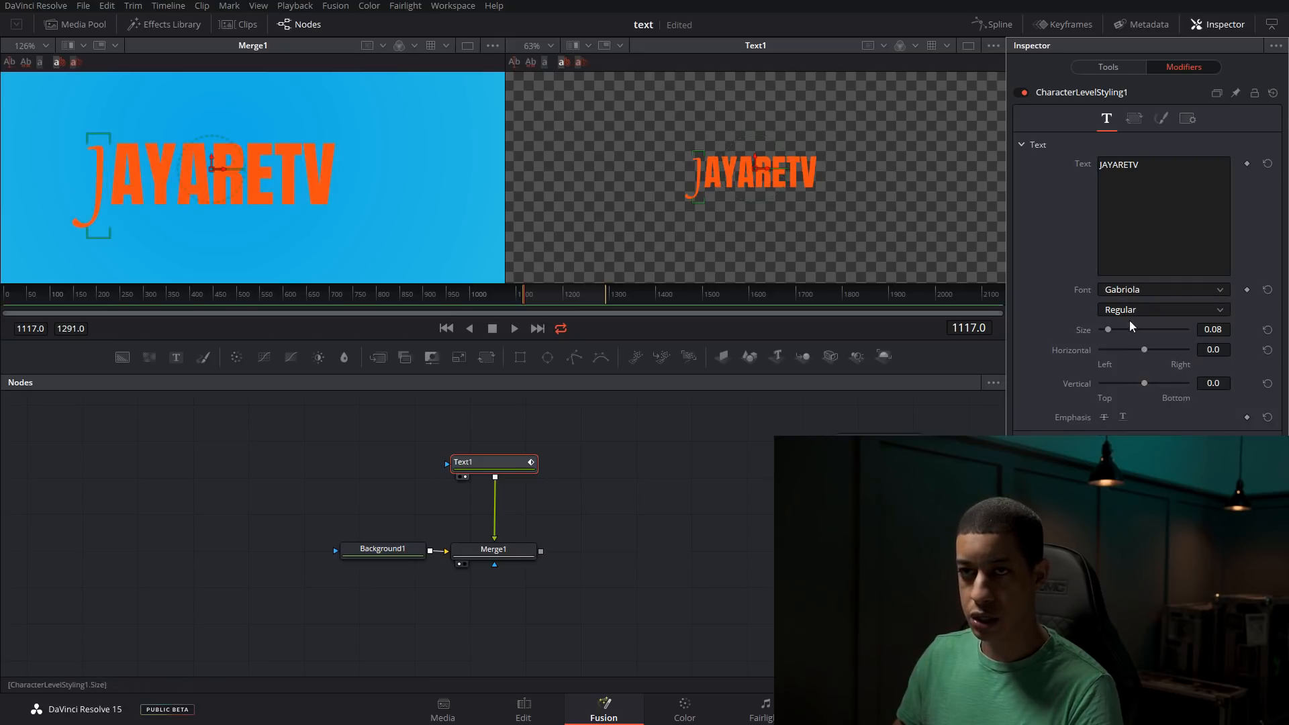
click(1165, 292)
click(1170, 450)
mouse_move(1109, 332)
mouse_down()
mouse_move(1137, 337)
mouse_move(1113, 340)
mouse_up()
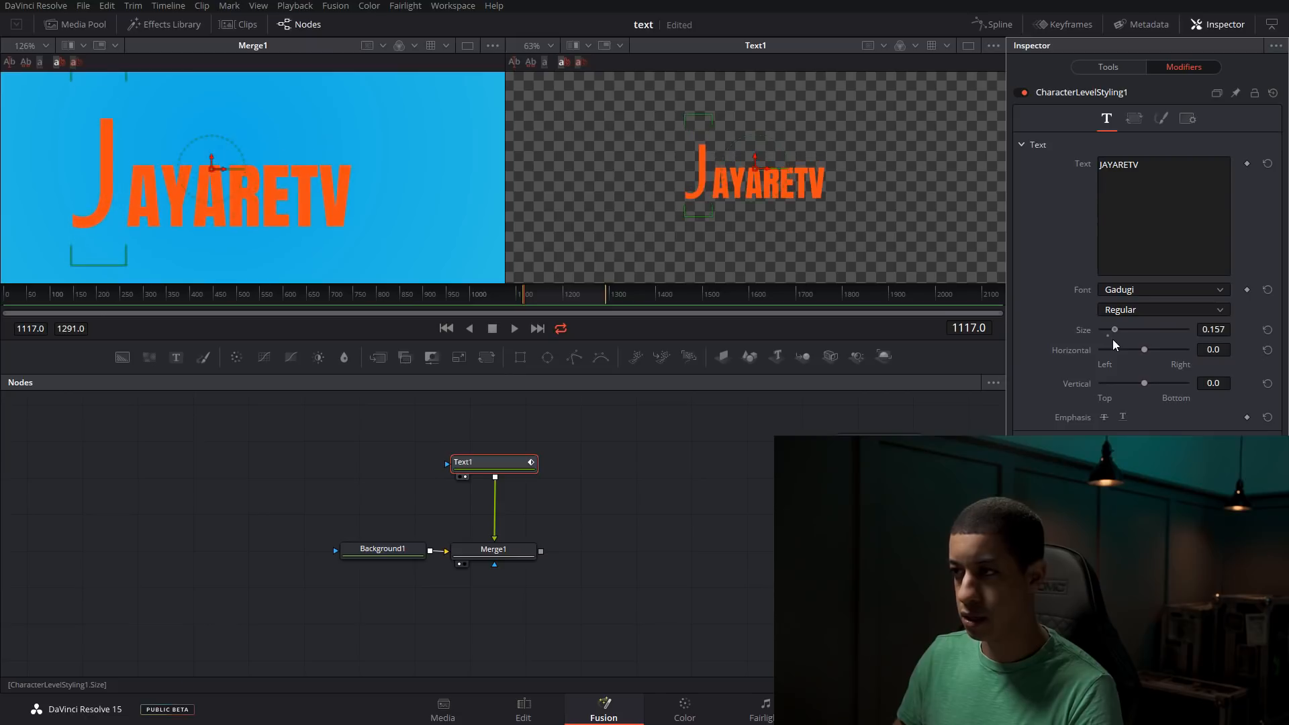
click(1161, 120)
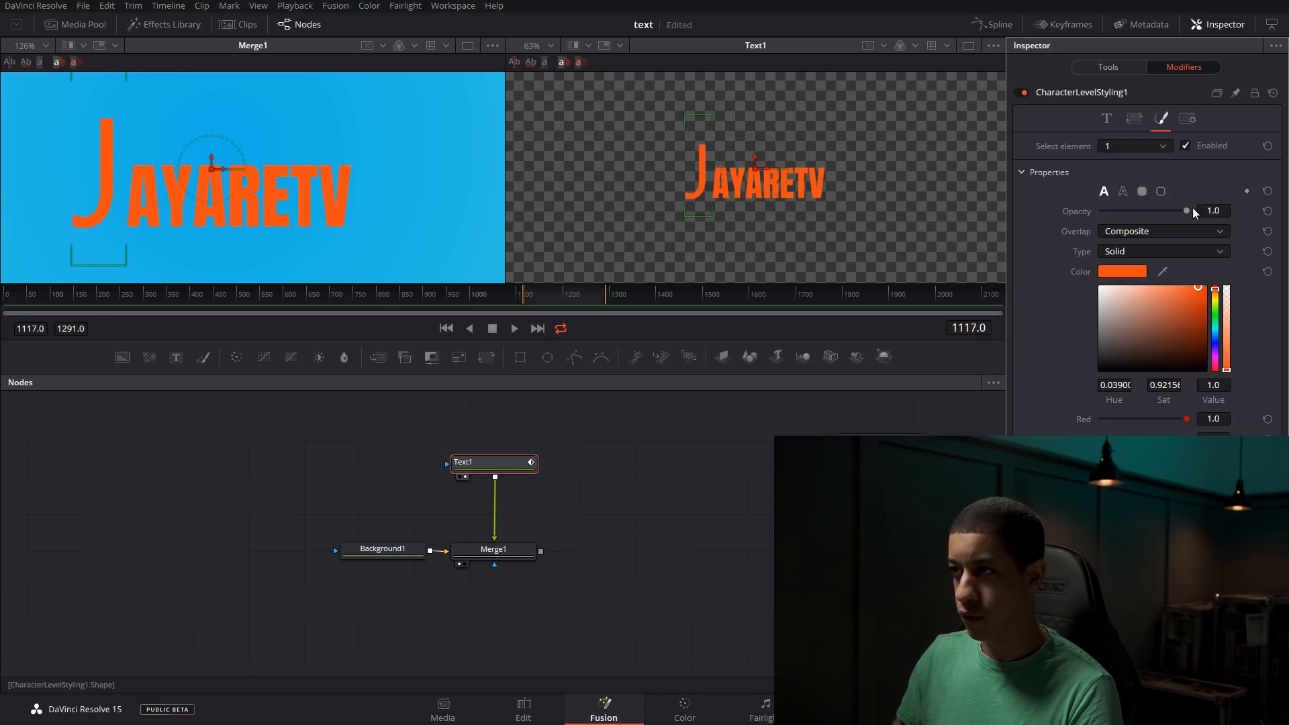
drag(1172, 322, 1216, 344)
Reselect Text1 and shift its text slightly left and down in the Merge1 image
click(515, 468)
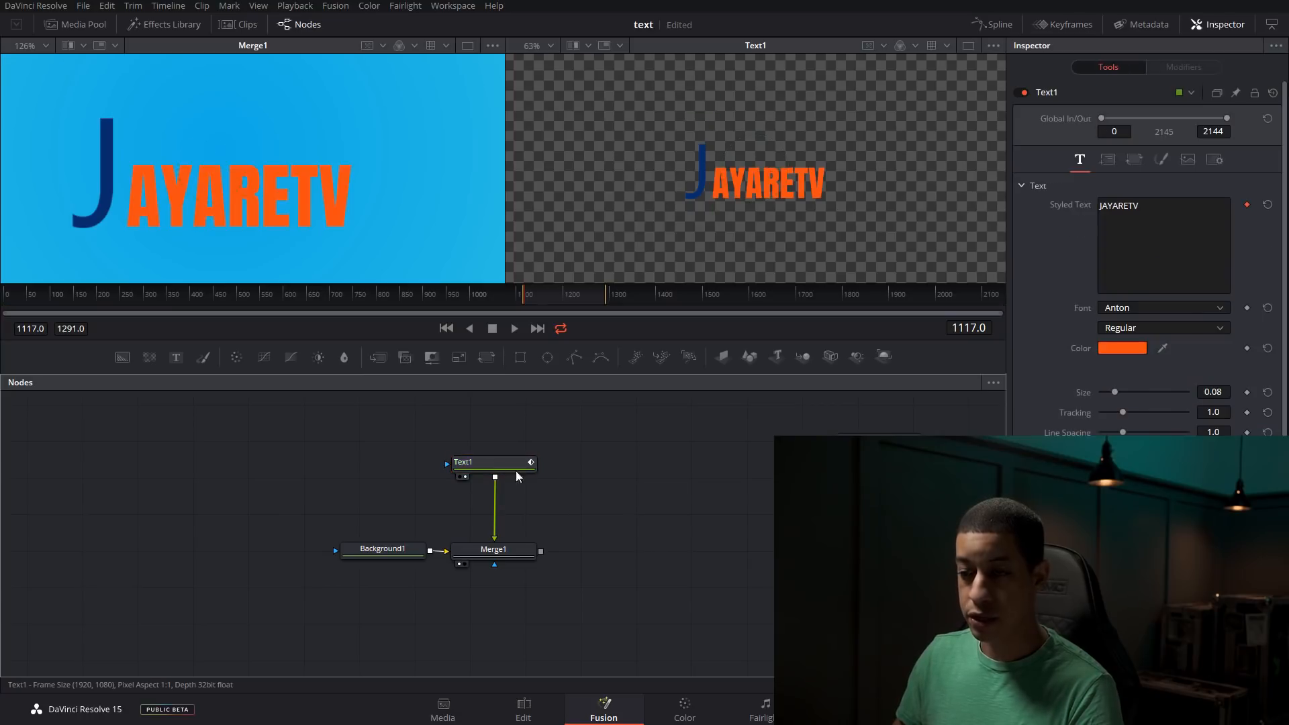
scroll(357, 196, down, 3)
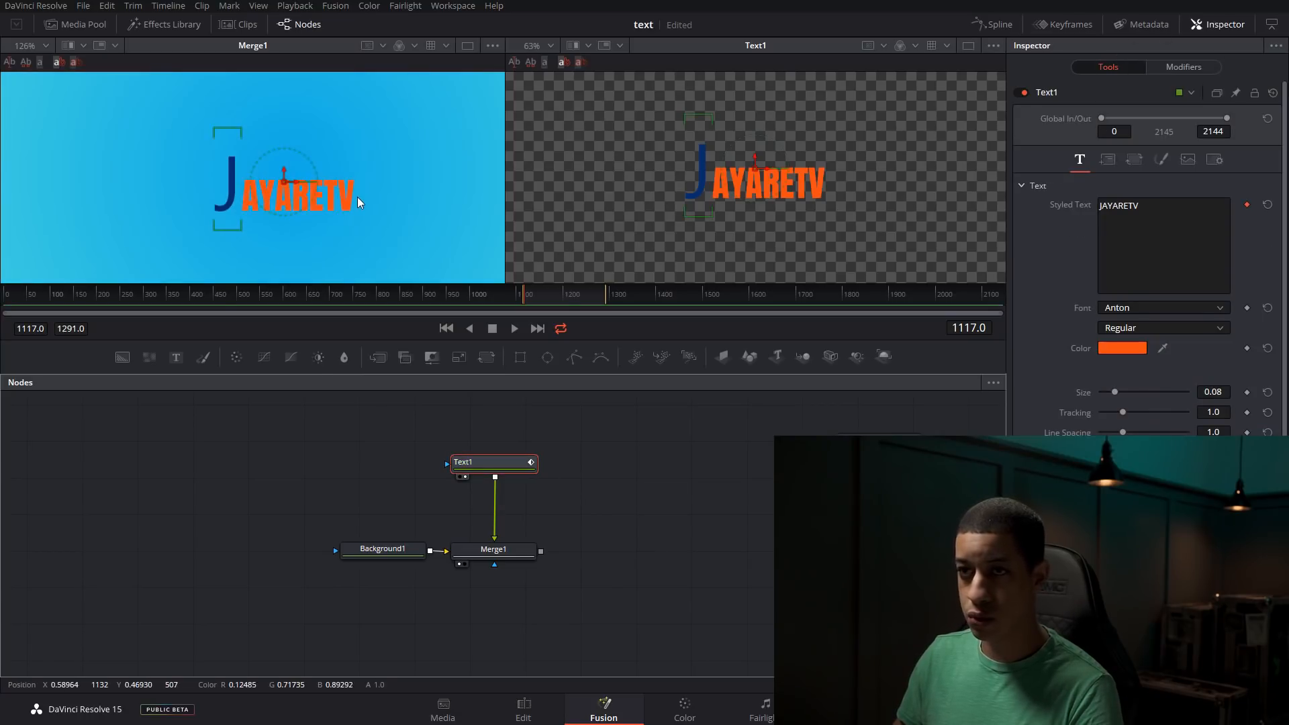
drag(282, 182, 232, 187)
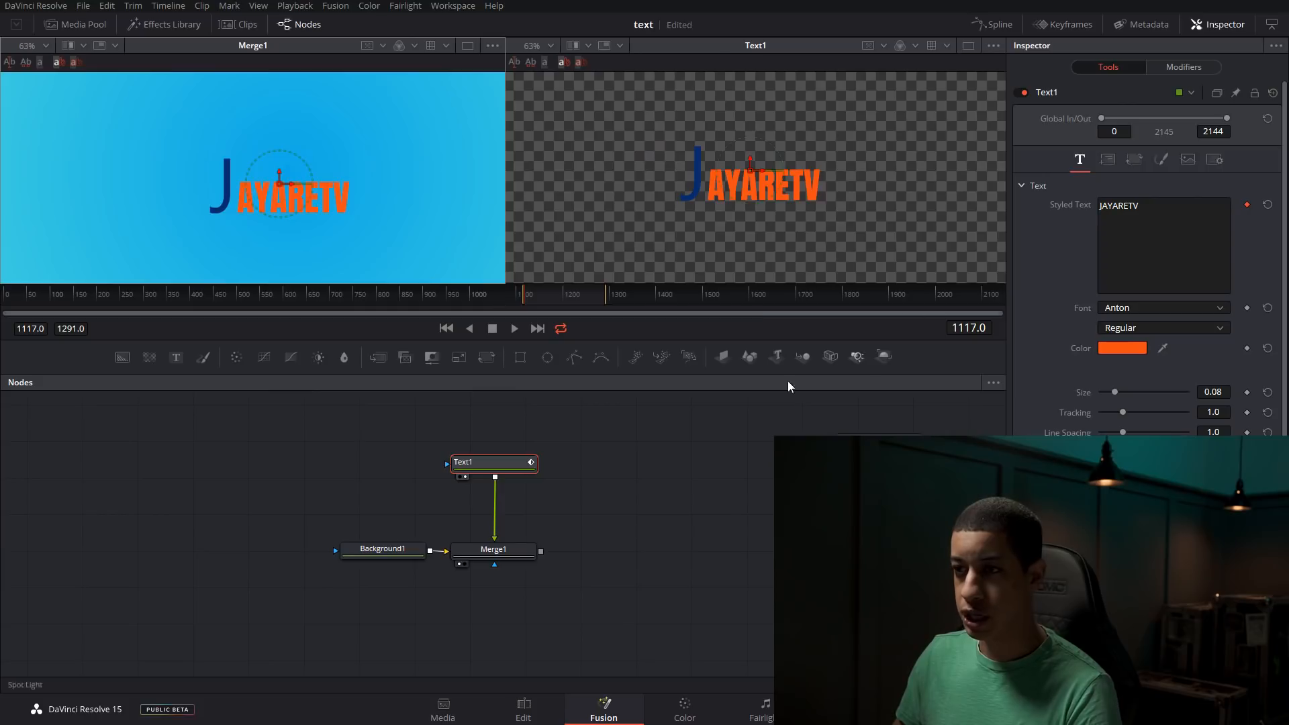
Select the letter J again and change its shading appearance to an outline through the Character Level Styling modifier
click(1183, 67)
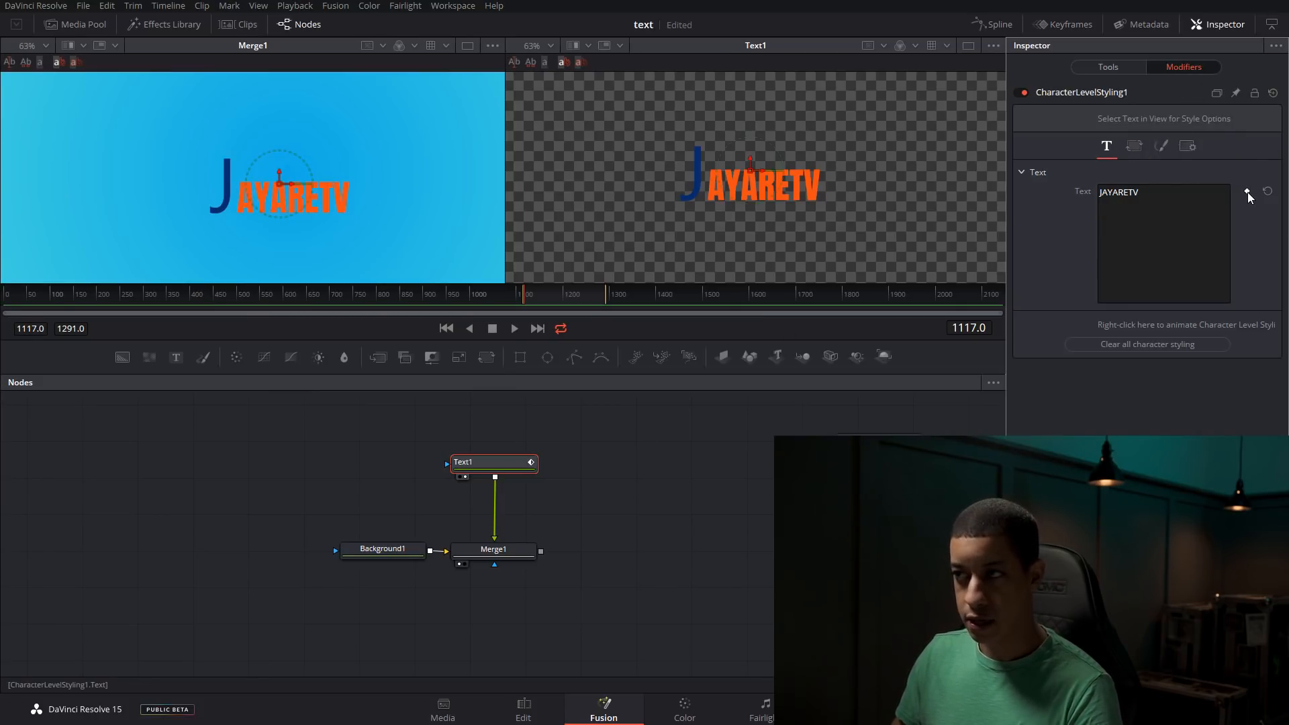
click(1161, 146)
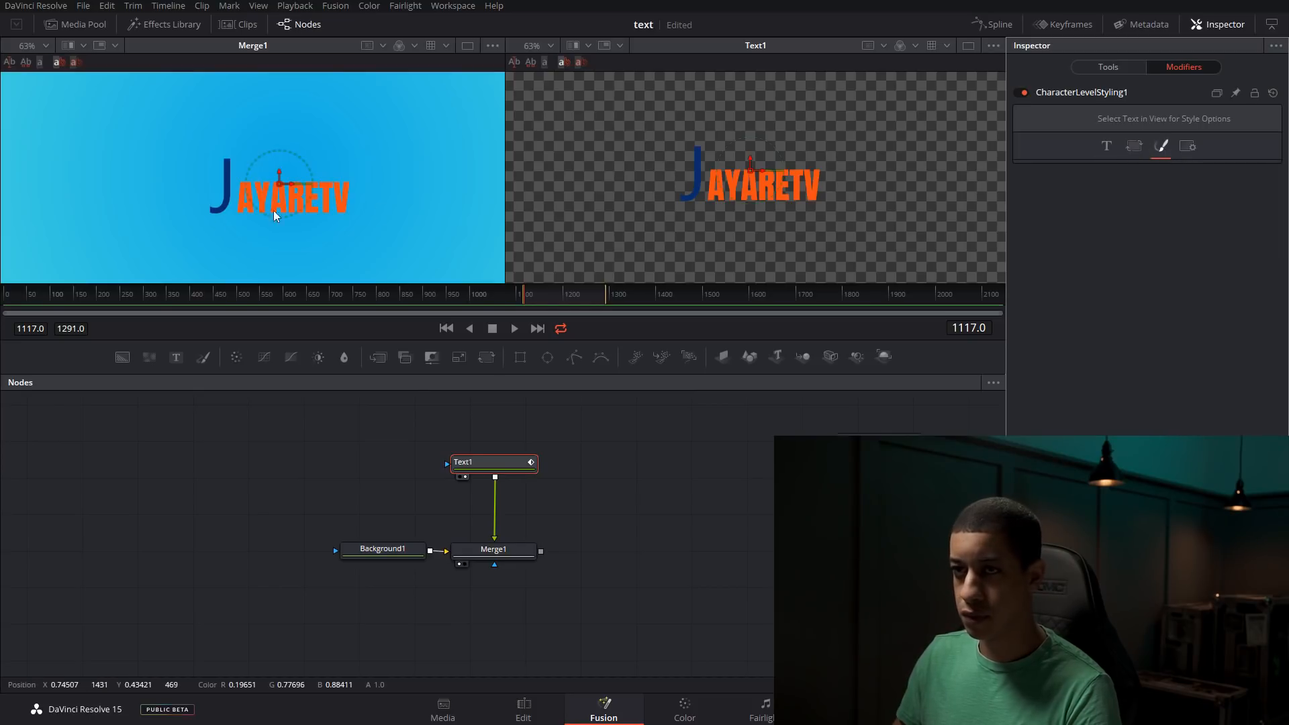
drag(188, 139, 225, 219)
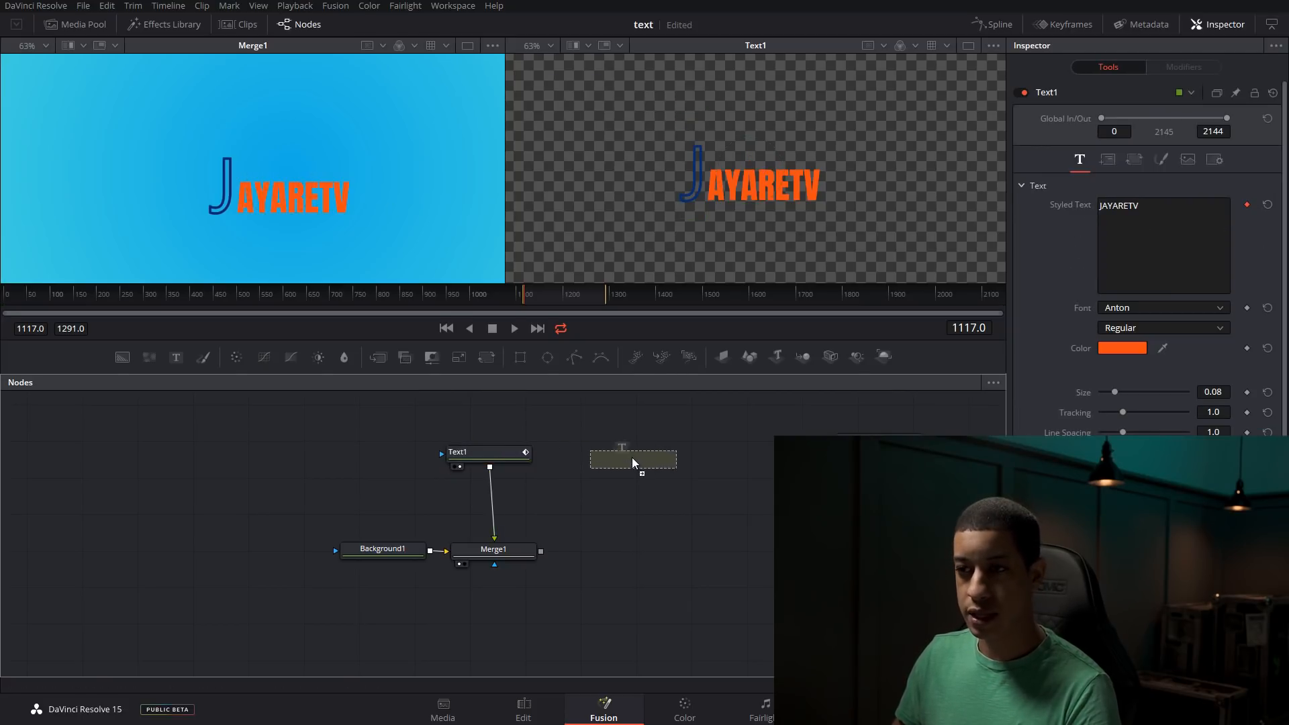
Try adding another text node, and rearrange the Text1 and Merge1 nodes above Background1
drag(176, 357, 488, 511)
click(650, 529)
click(506, 450)
click(511, 553)
drag(454, 409, 465, 466)
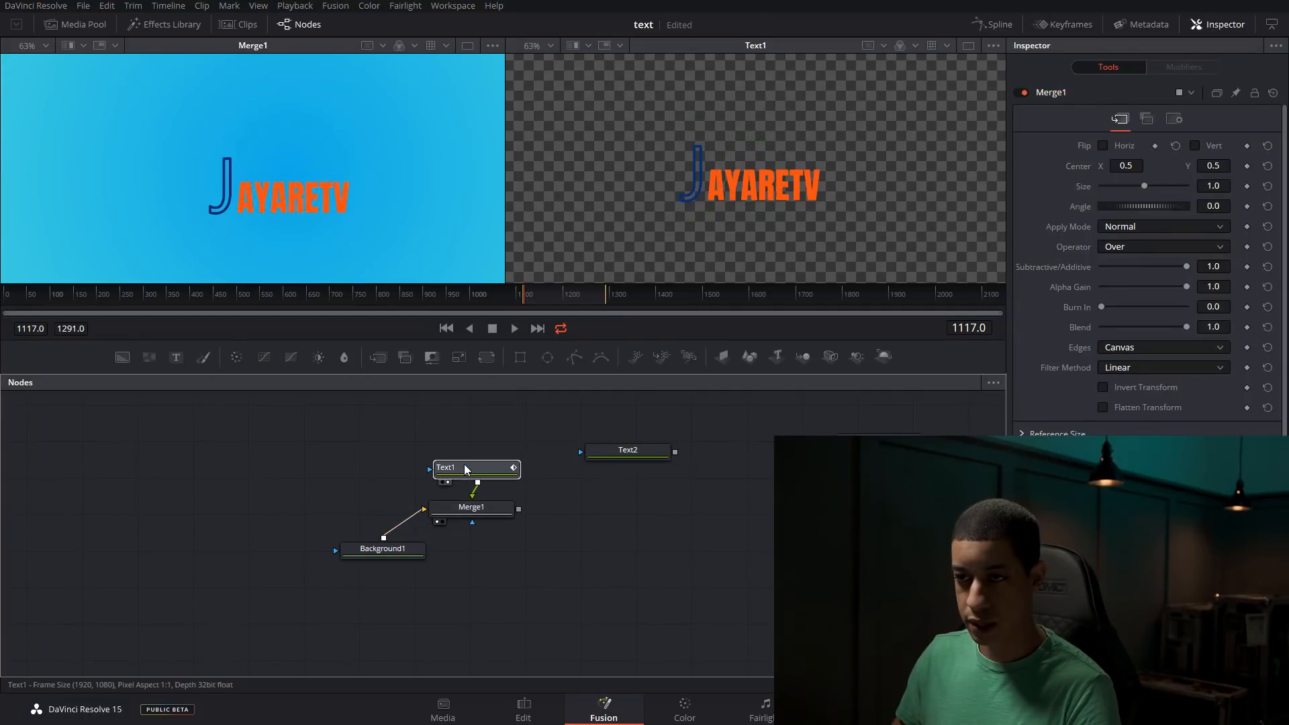
click(466, 469)
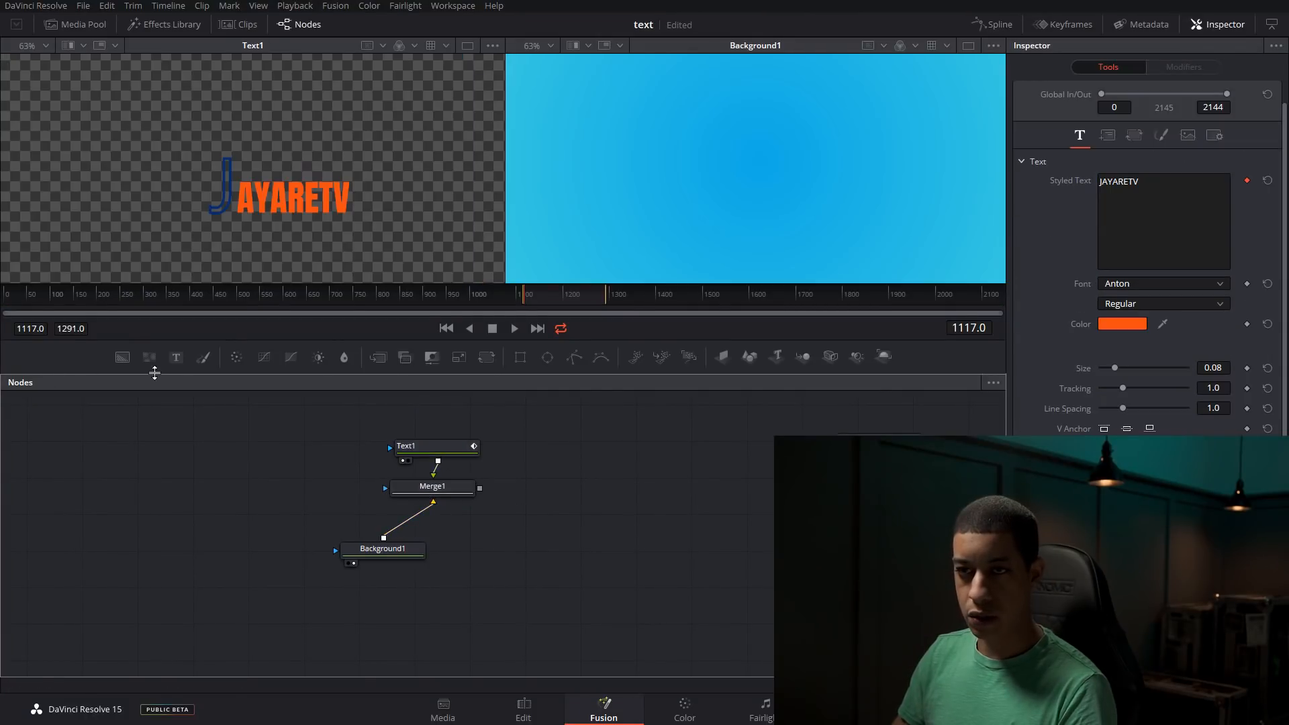
Add a second text node and a second merge node beside Text1 and Merge1
click(176, 357)
click(526, 491)
click(378, 357)
click(508, 509)
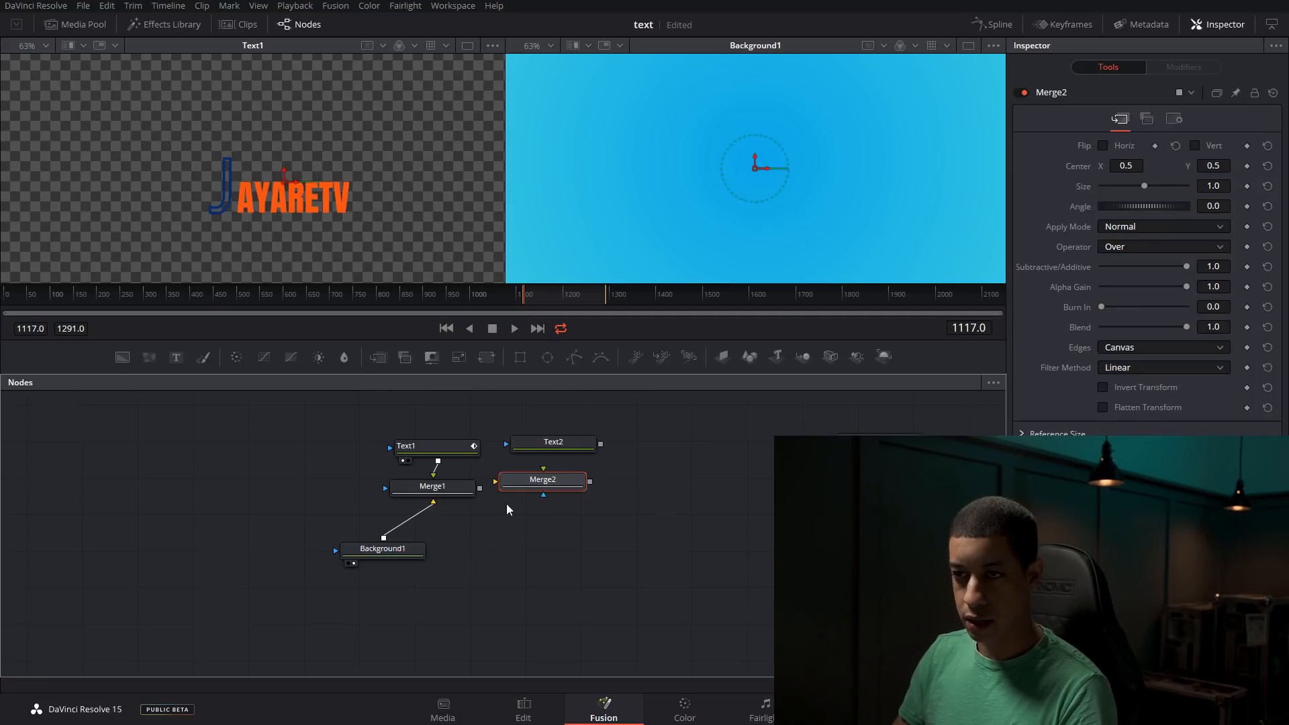
Connect Background1 as Merge2's background and Text2 as its foreground, and show Merge2 in the second viewer
drag(383, 538, 496, 482)
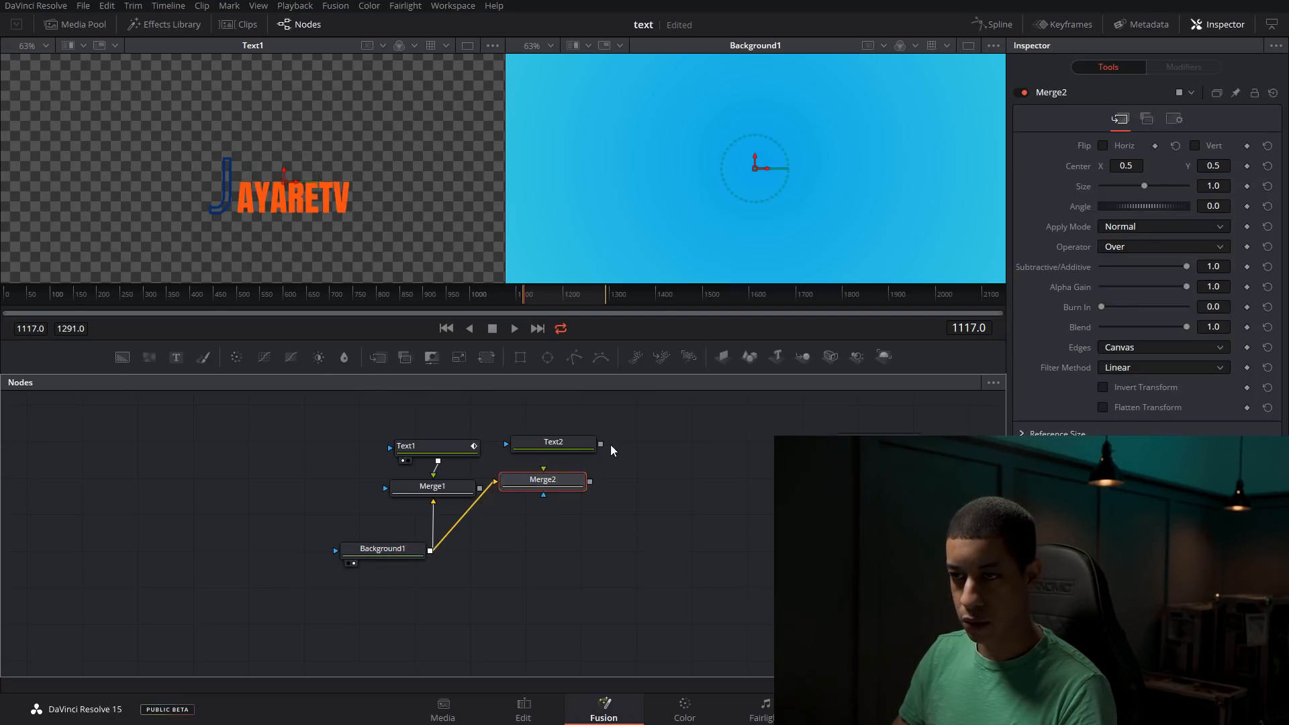
drag(601, 444, 576, 492)
key(2)
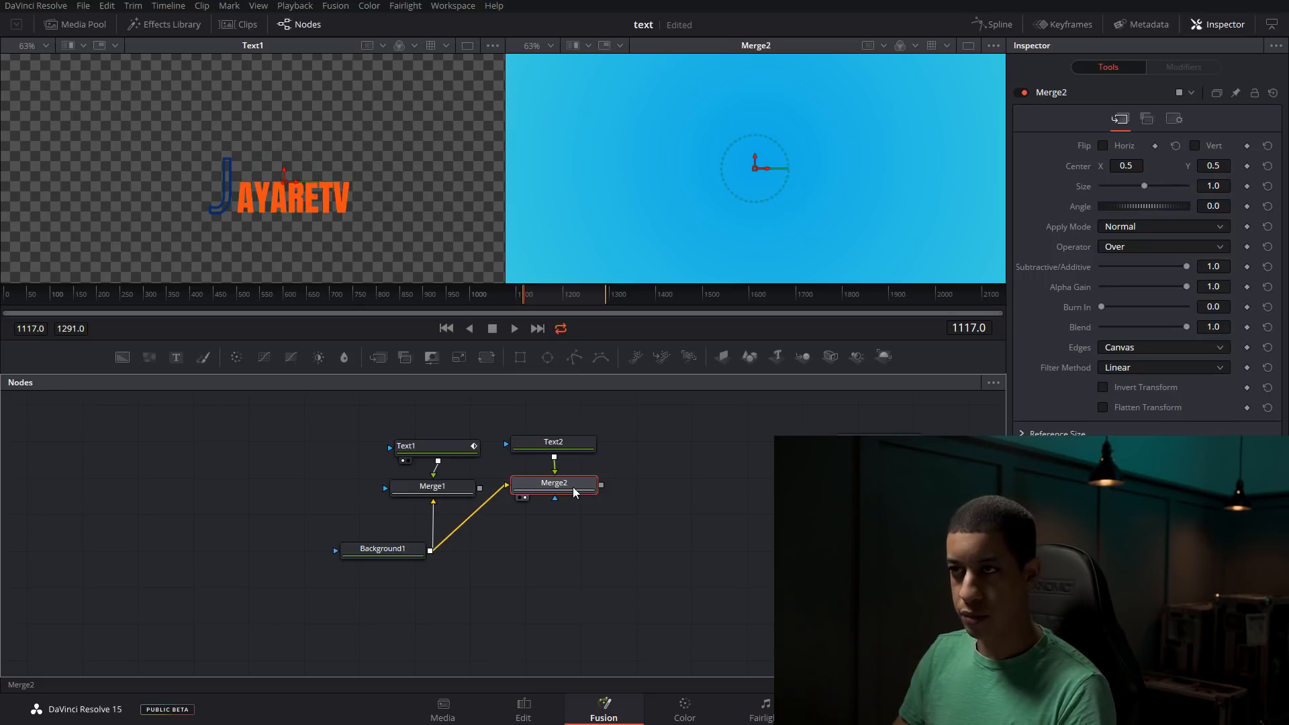
Enter JAYARETV as the styled text of Text2
click(522, 442)
click(1141, 222)
text(JAYARETV)
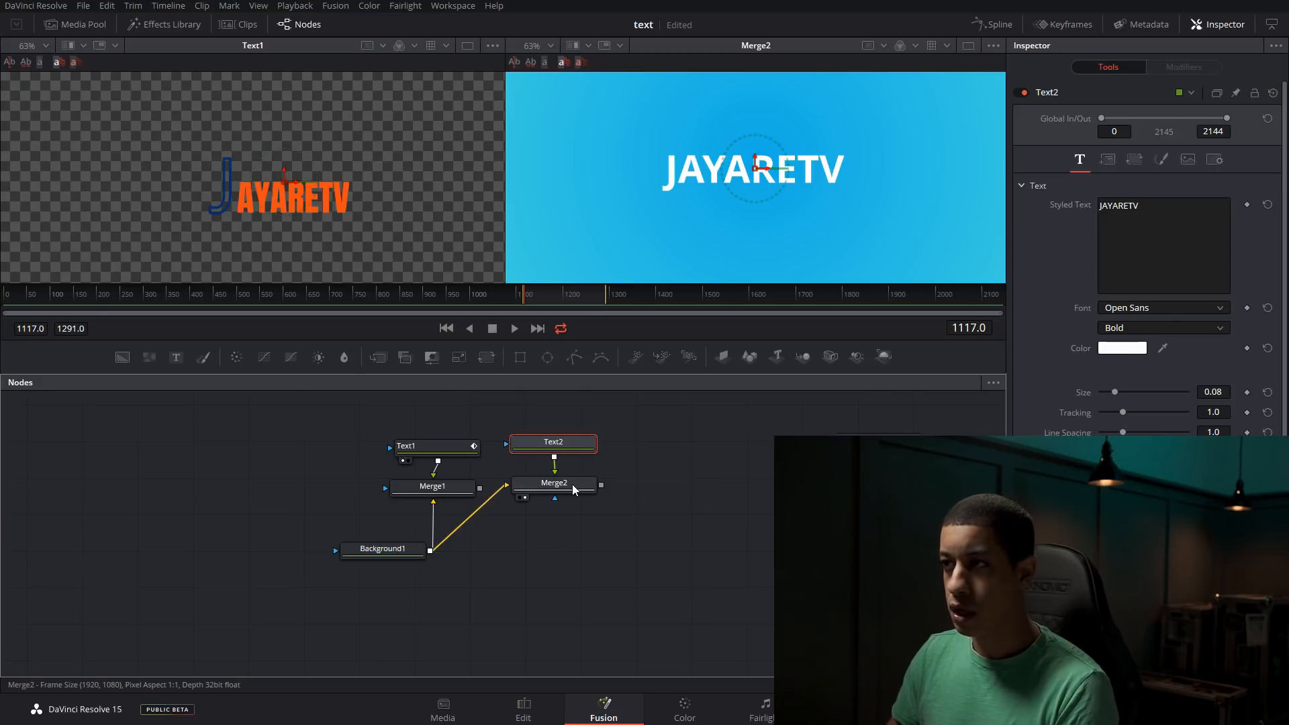
Try the text outline and border outline appearances on Text2's first shading element, and return to the text fill
click(1153, 161)
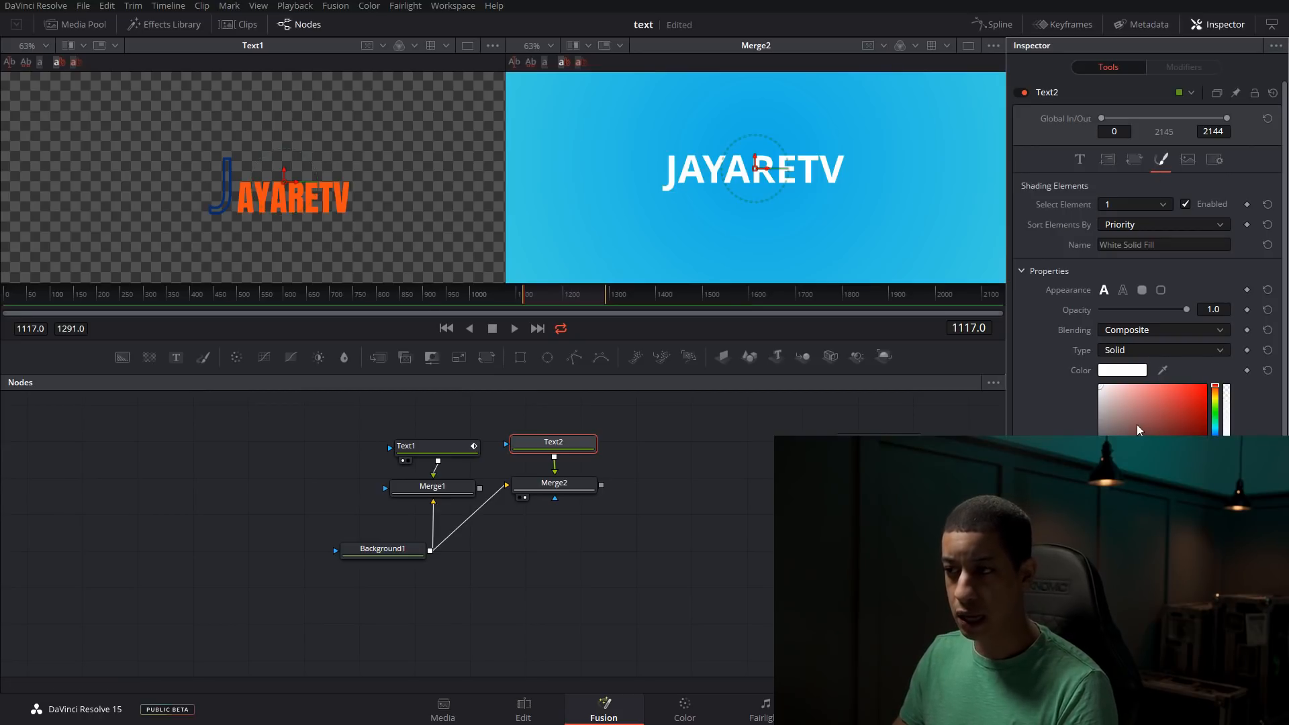
click(1123, 290)
click(1161, 290)
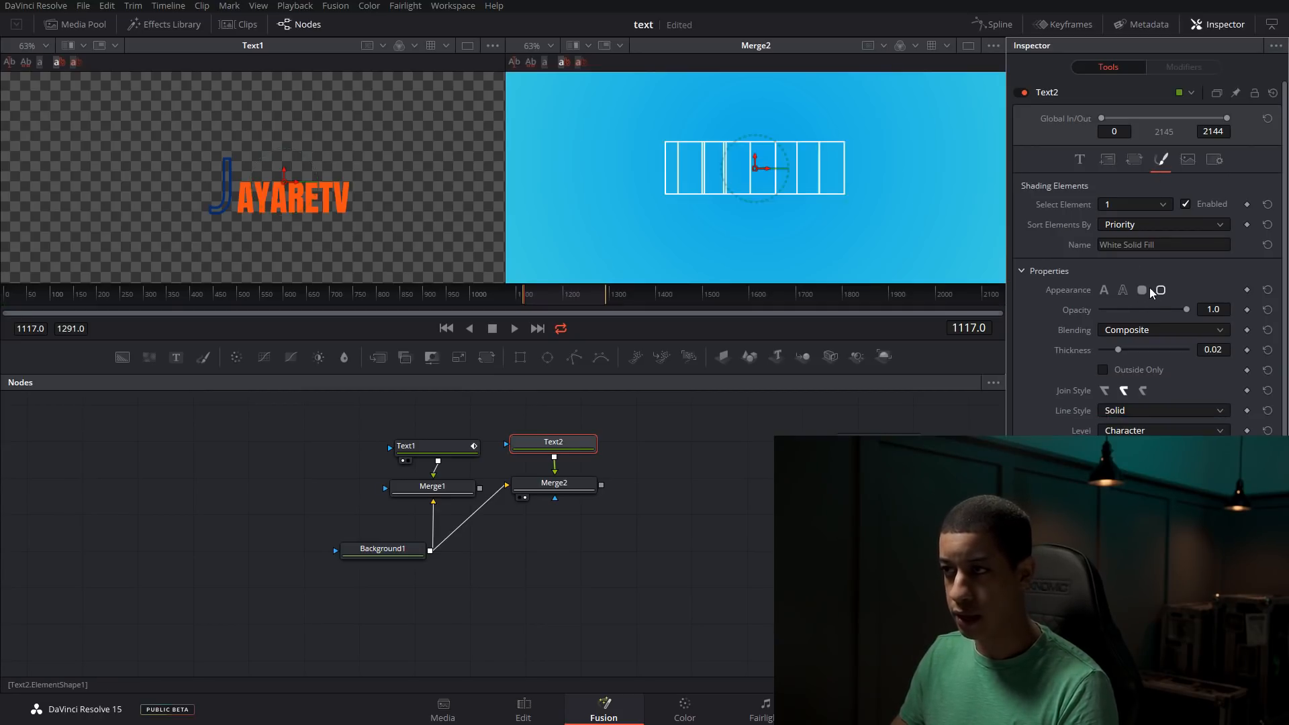
click(1104, 290)
Enable Text2's shading element 2, Red Outline, and give it a muted red color with saturation 0.615 and value 0.638
click(1163, 205)
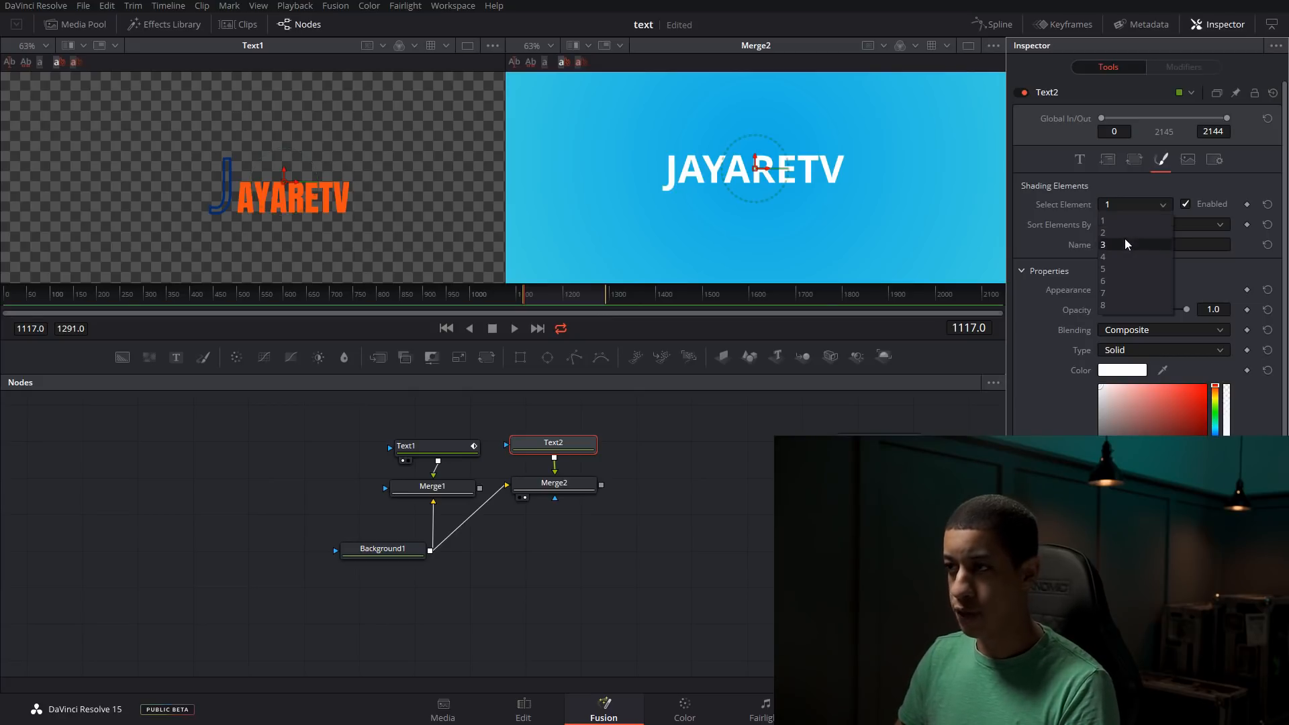
click(1121, 244)
click(1131, 214)
click(1120, 233)
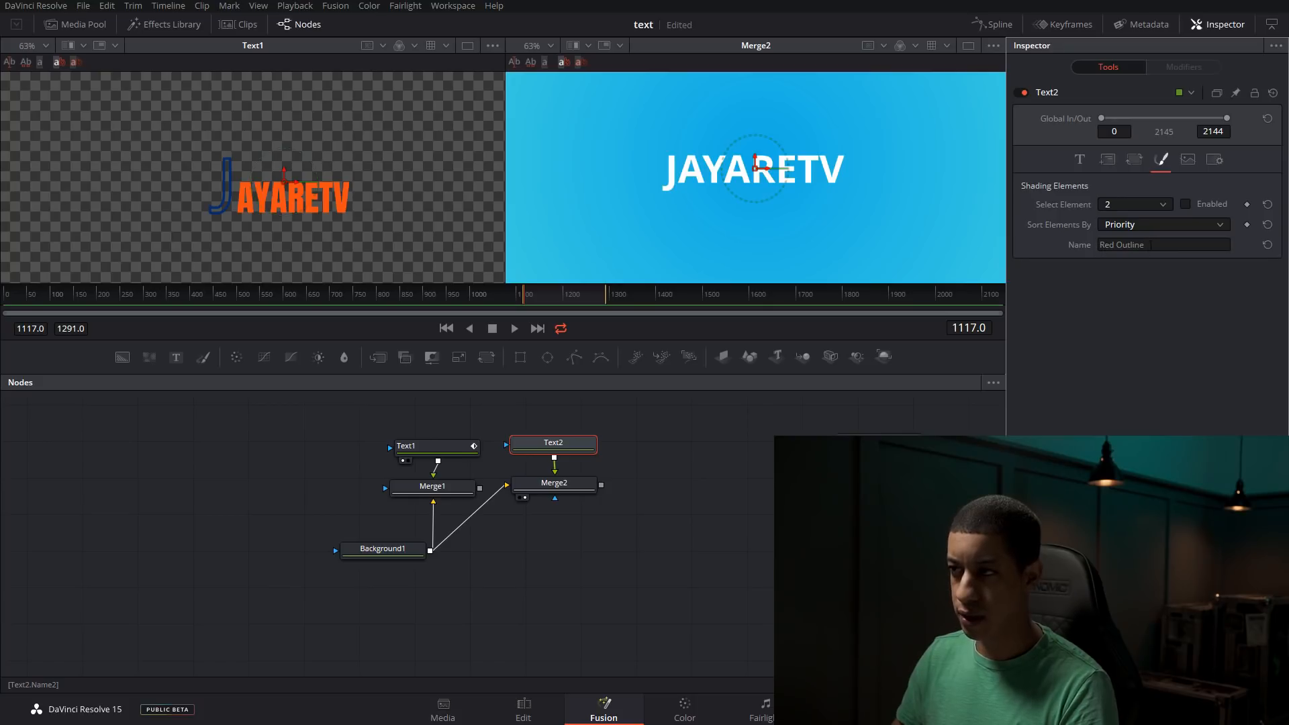
click(1199, 206)
click(1112, 244)
click(1147, 246)
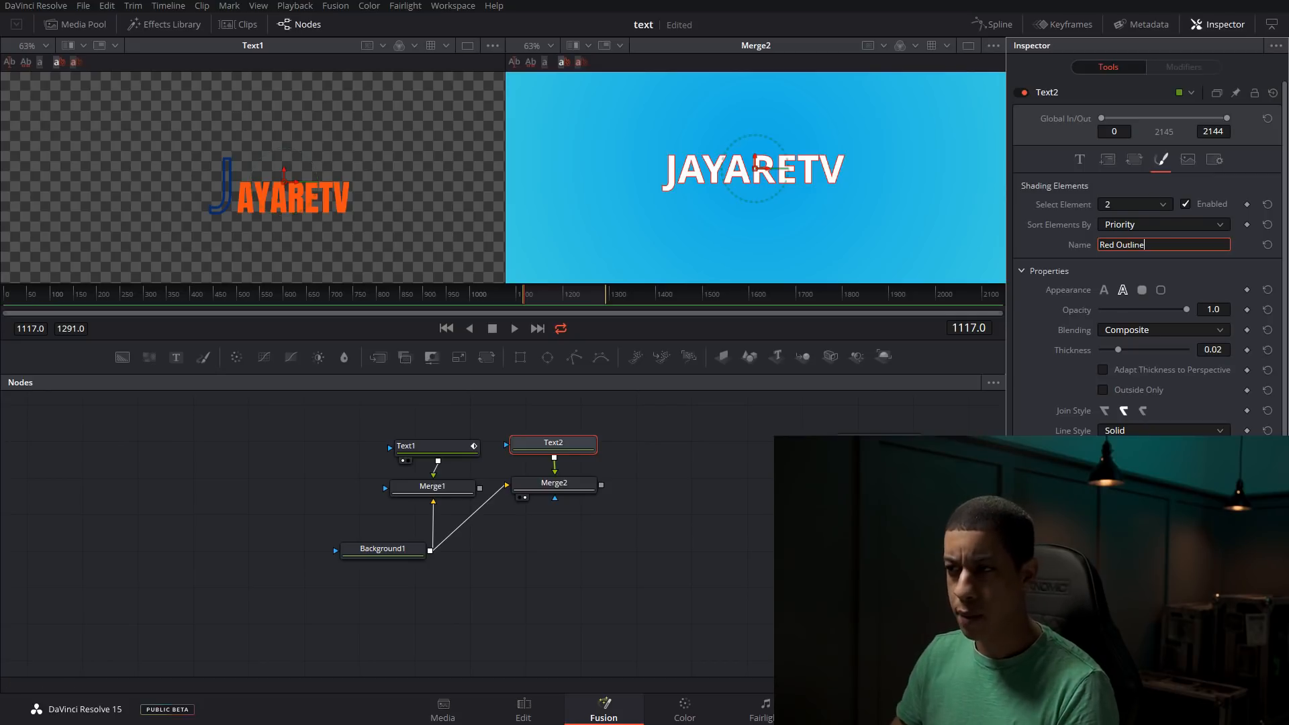
key(Return)
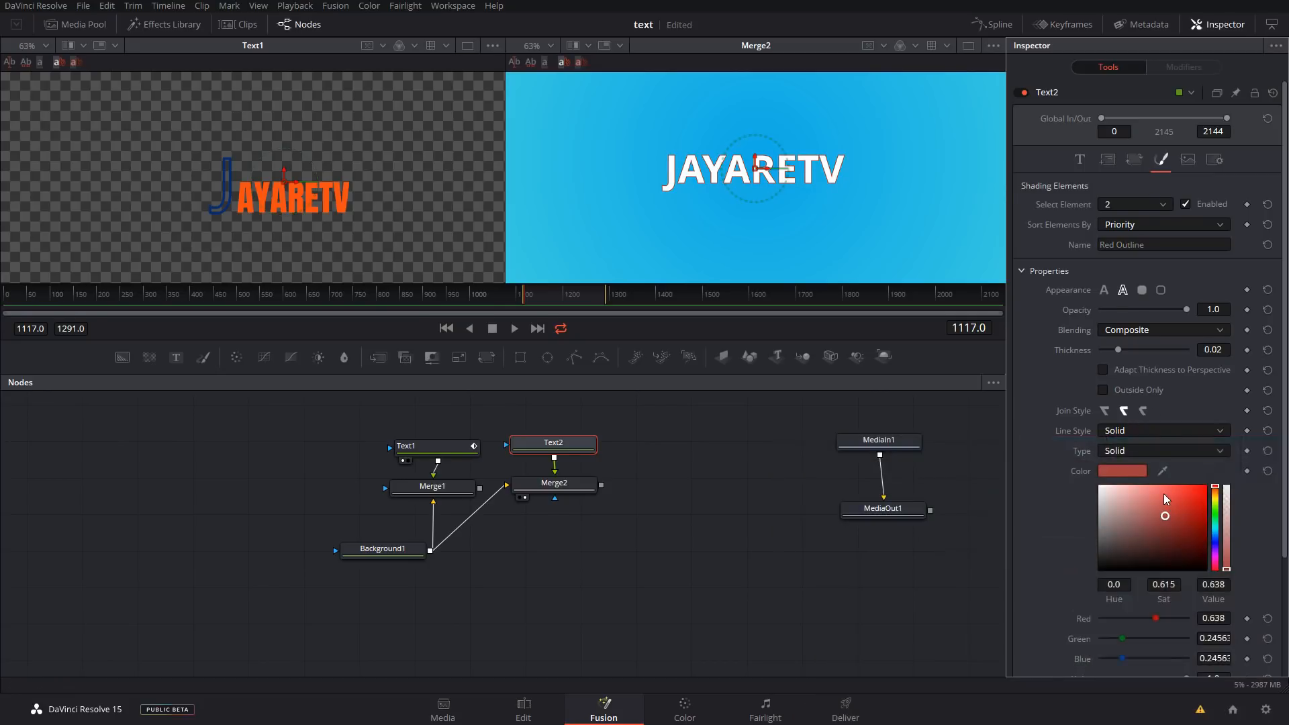
scroll(1163, 493, down, 3)
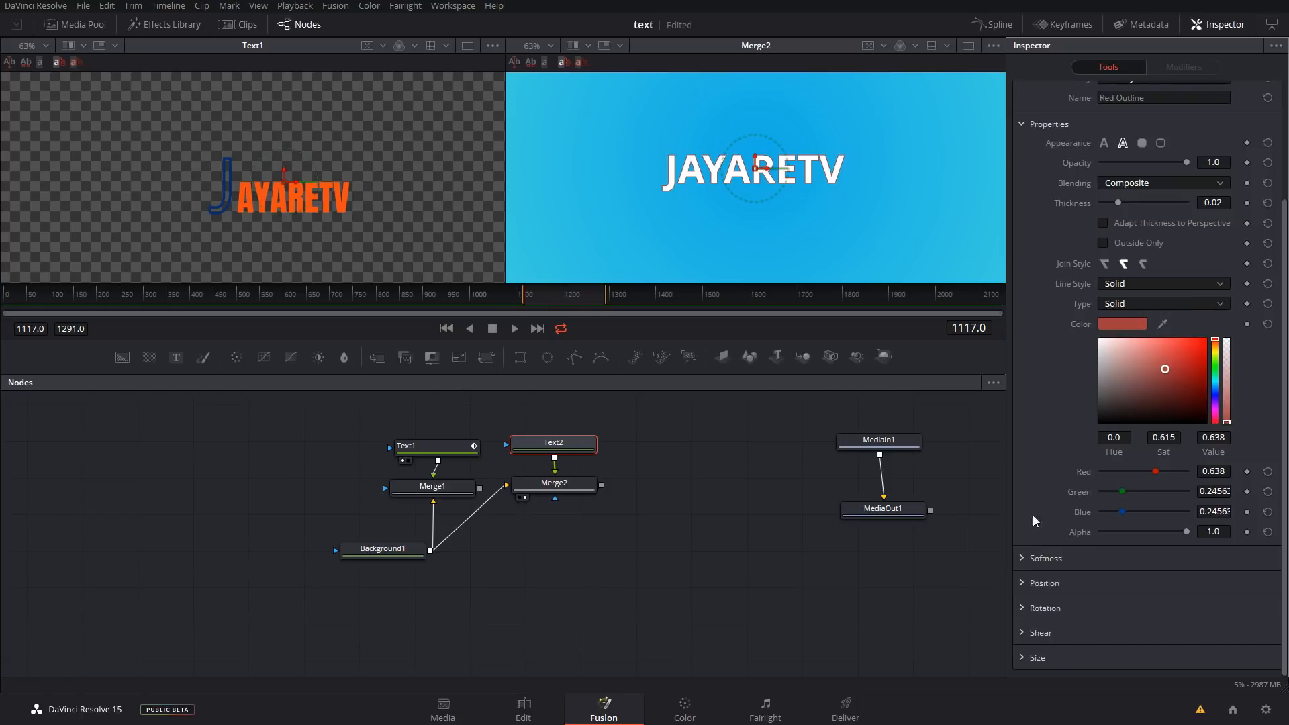
scroll(1033, 515, up, 3)
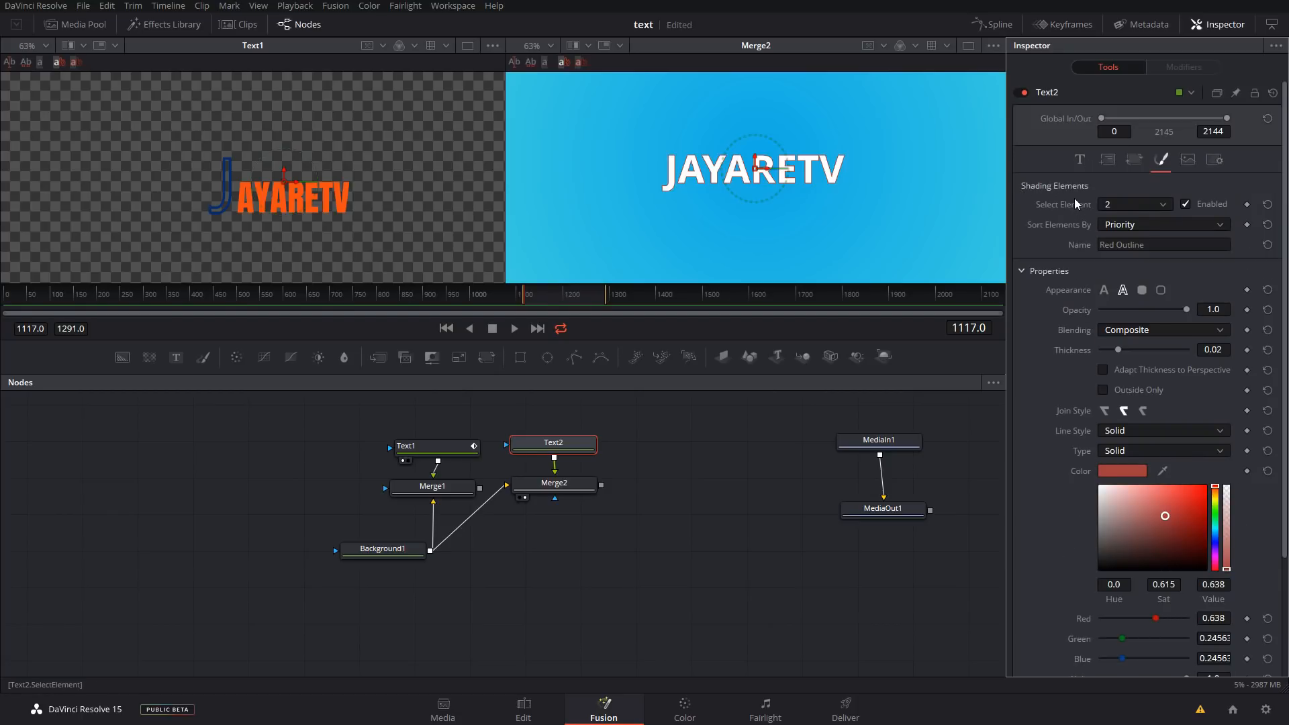
Enable Text2's shading element 3, Black Shadow, and make it bright green with hue 0.272, saturation 0.975 and value 1.0
click(1137, 200)
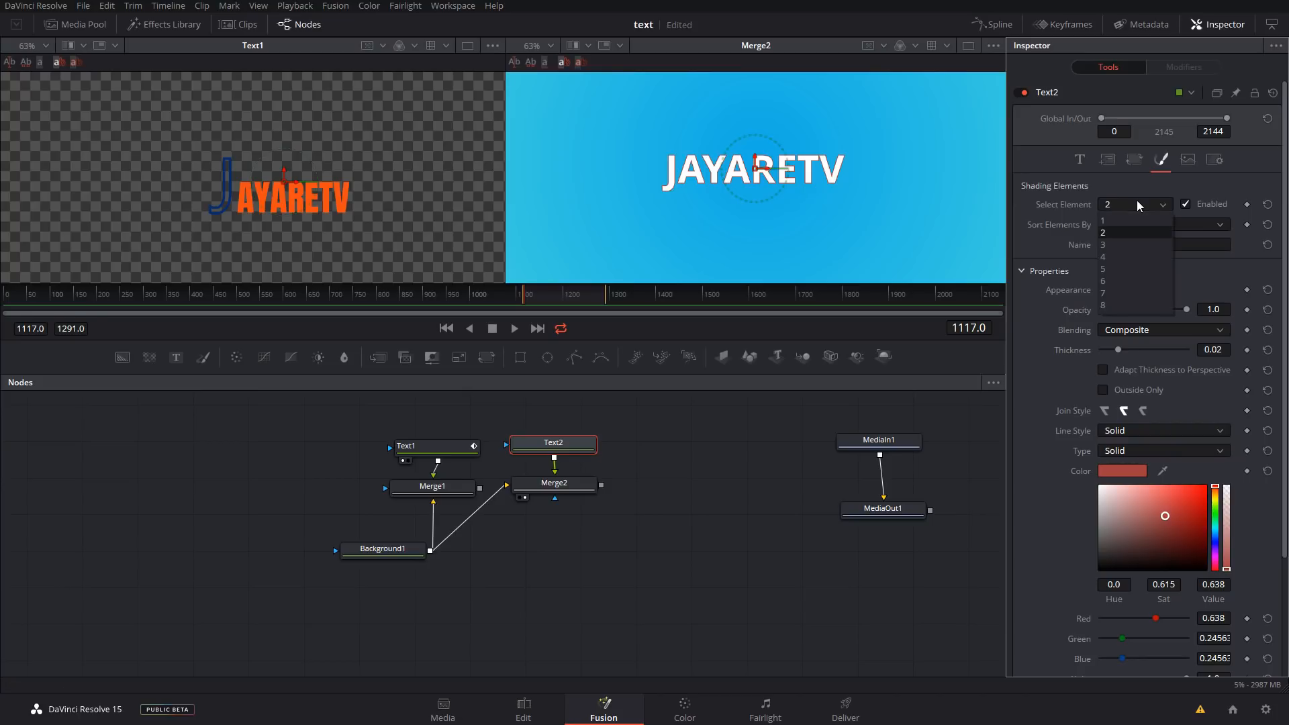
click(1112, 244)
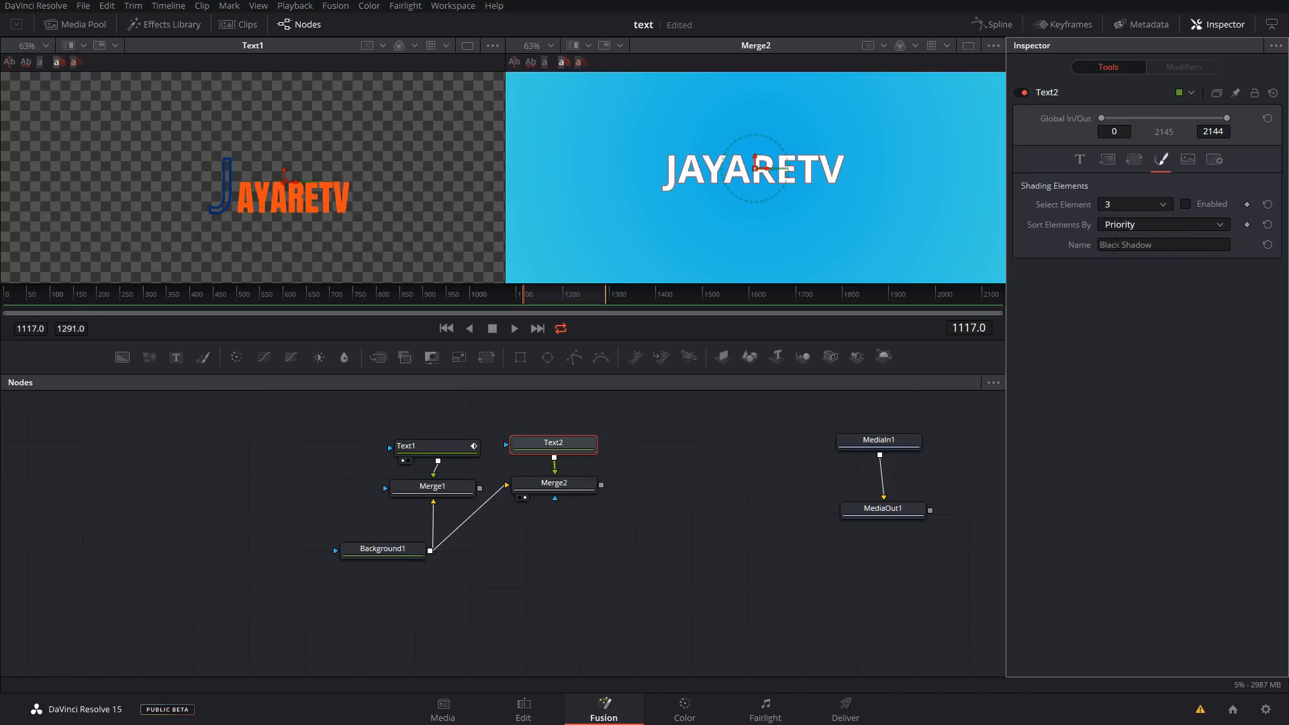
click(1186, 204)
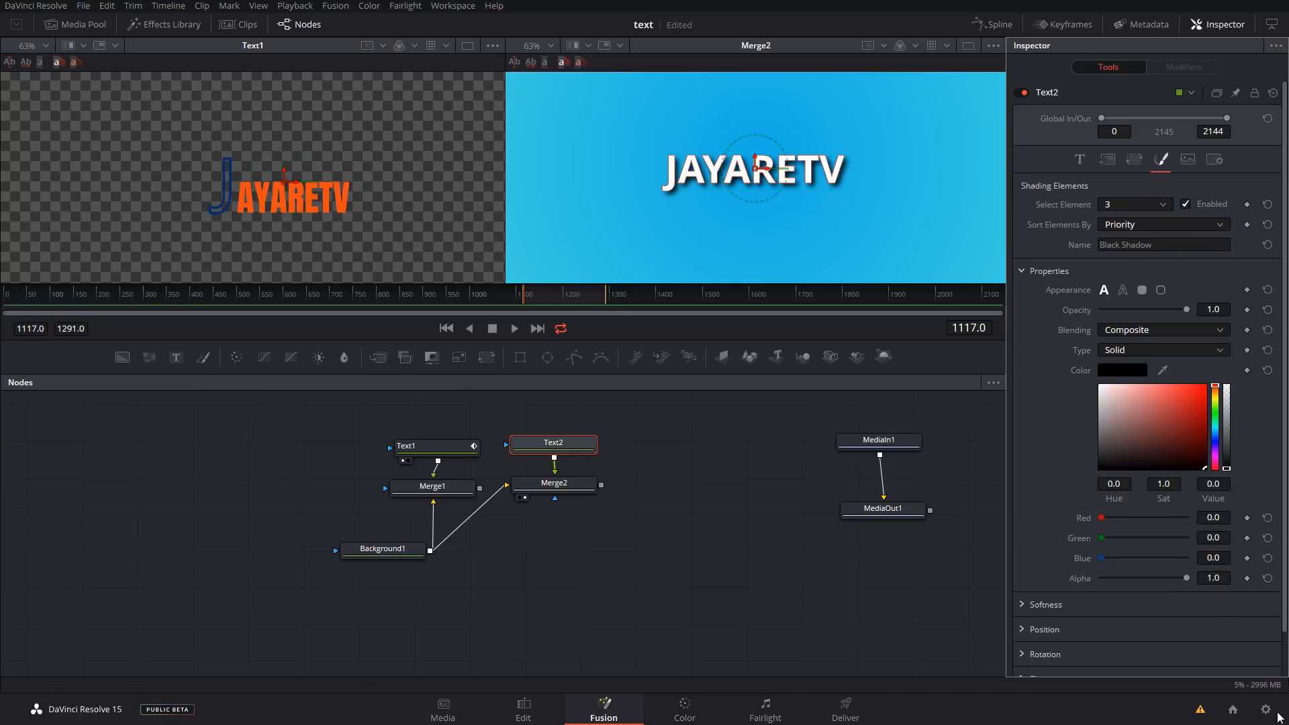
drag(1214, 399, 1203, 386)
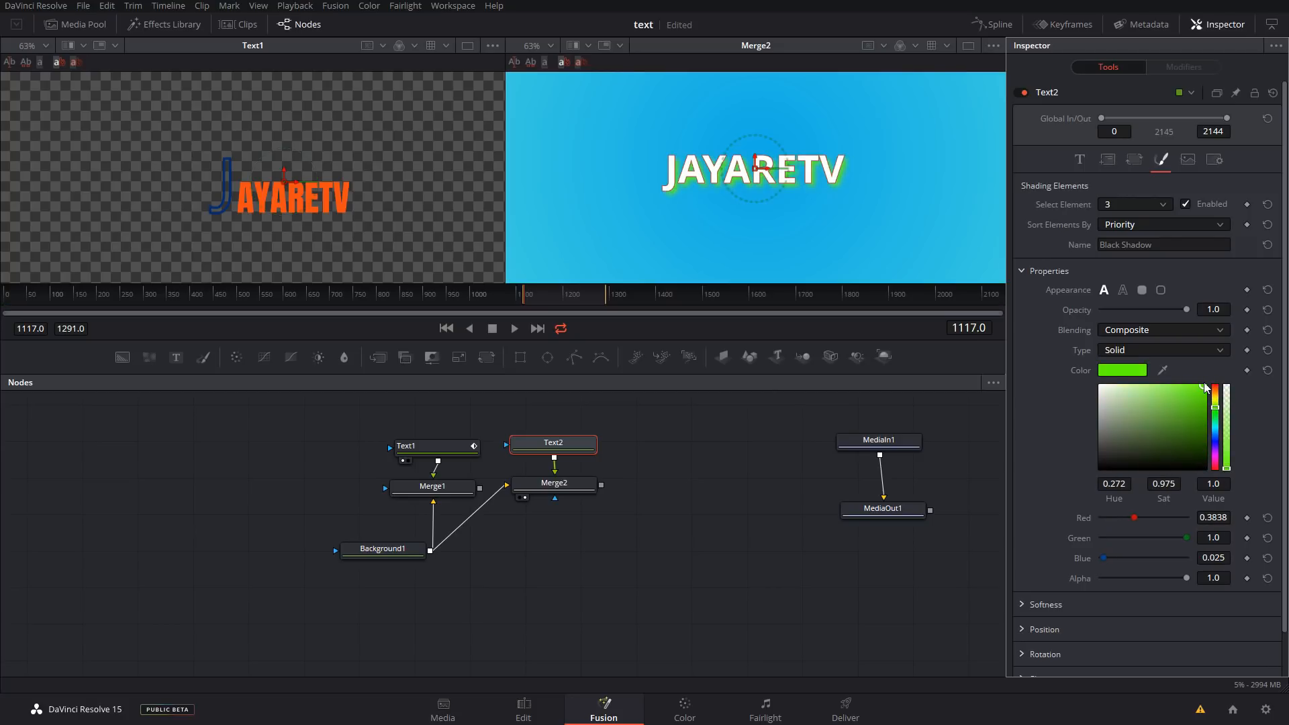
Slant the green shadow so it leans to the right behind the text, and display Text2's shading element 4, Blue Border
scroll(1053, 441, down, 2)
click(1024, 633)
scroll(1111, 627, down, 1)
mouse_move(1144, 615)
mouse_down()
mouse_move(1185, 615)
mouse_move(1123, 618)
mouse_up()
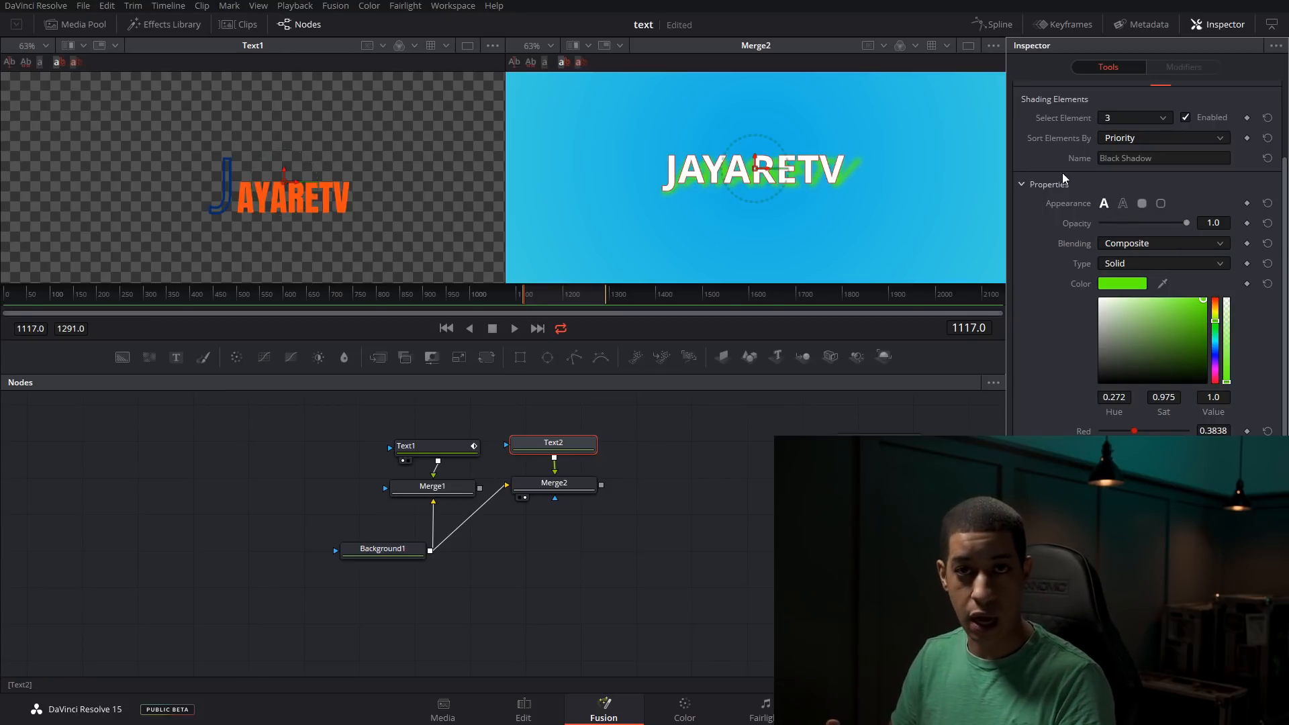
click(1118, 117)
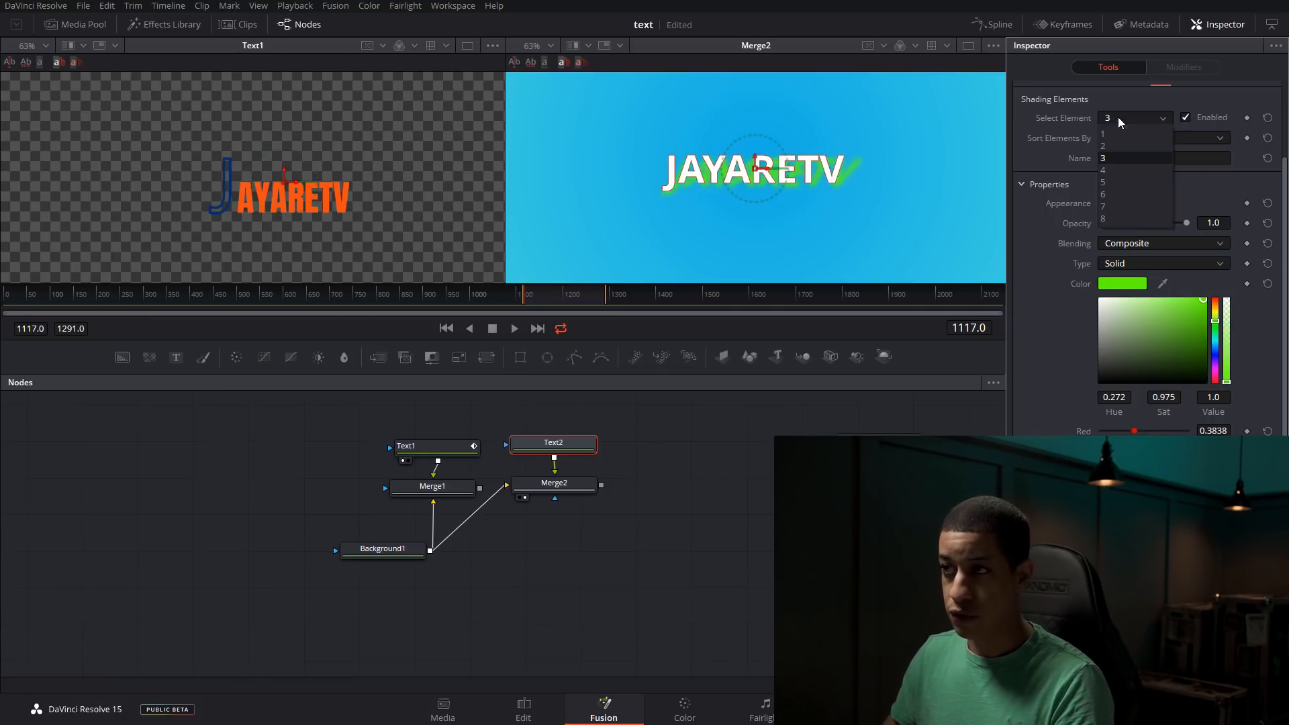
click(1134, 170)
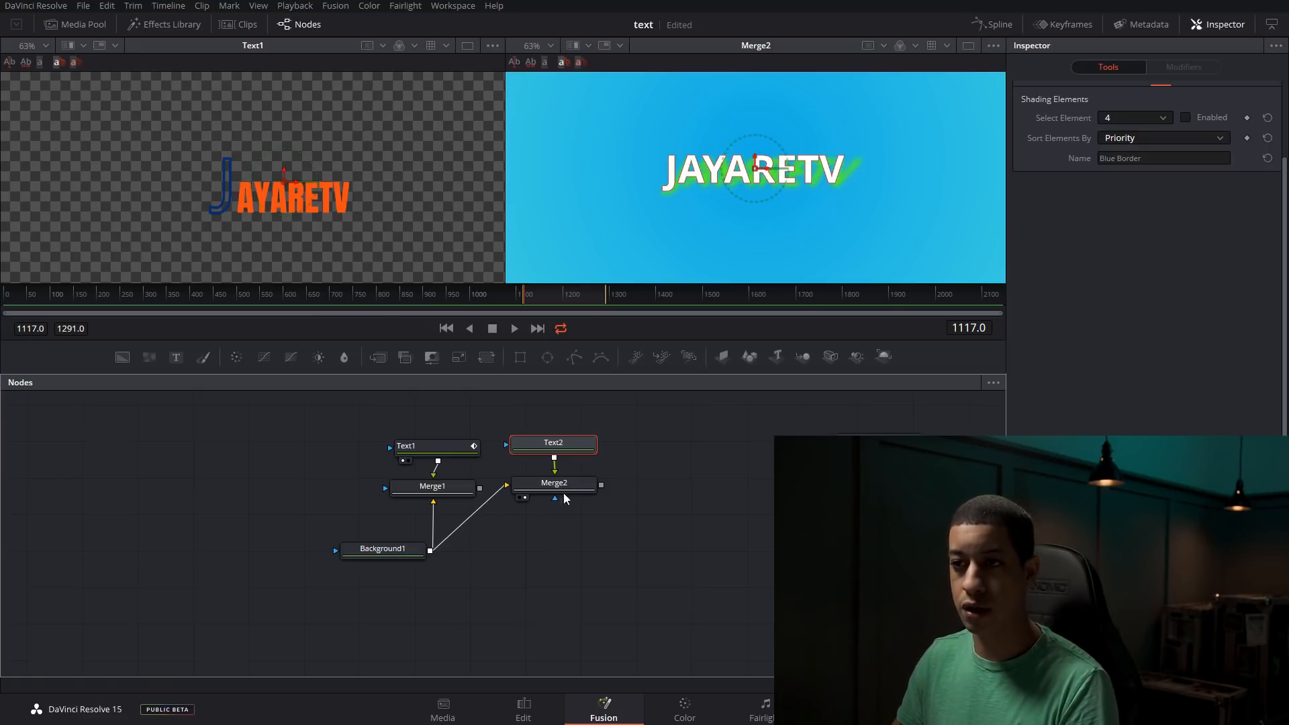
Add Text3 and Merge3 nodes beside Text2, connecting Background1 as Merge3's background and Text3 as its foreground
click(341, 394)
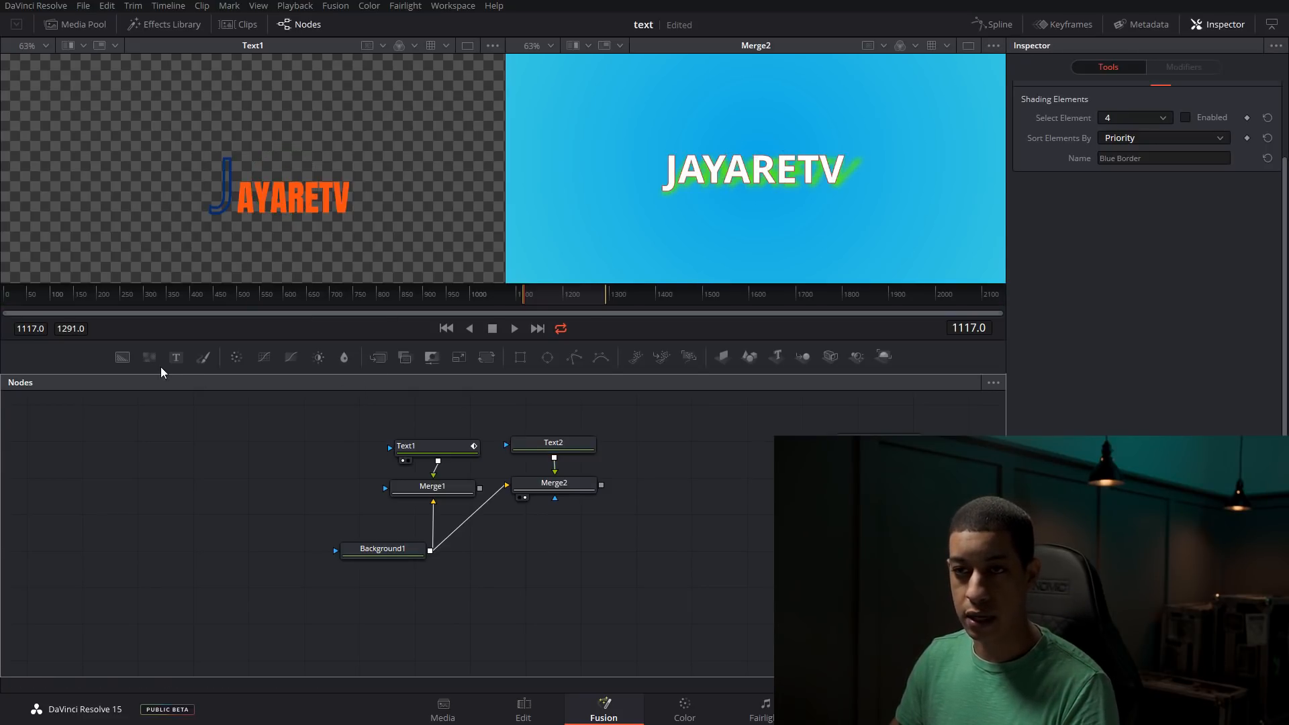
drag(268, 400, 667, 442)
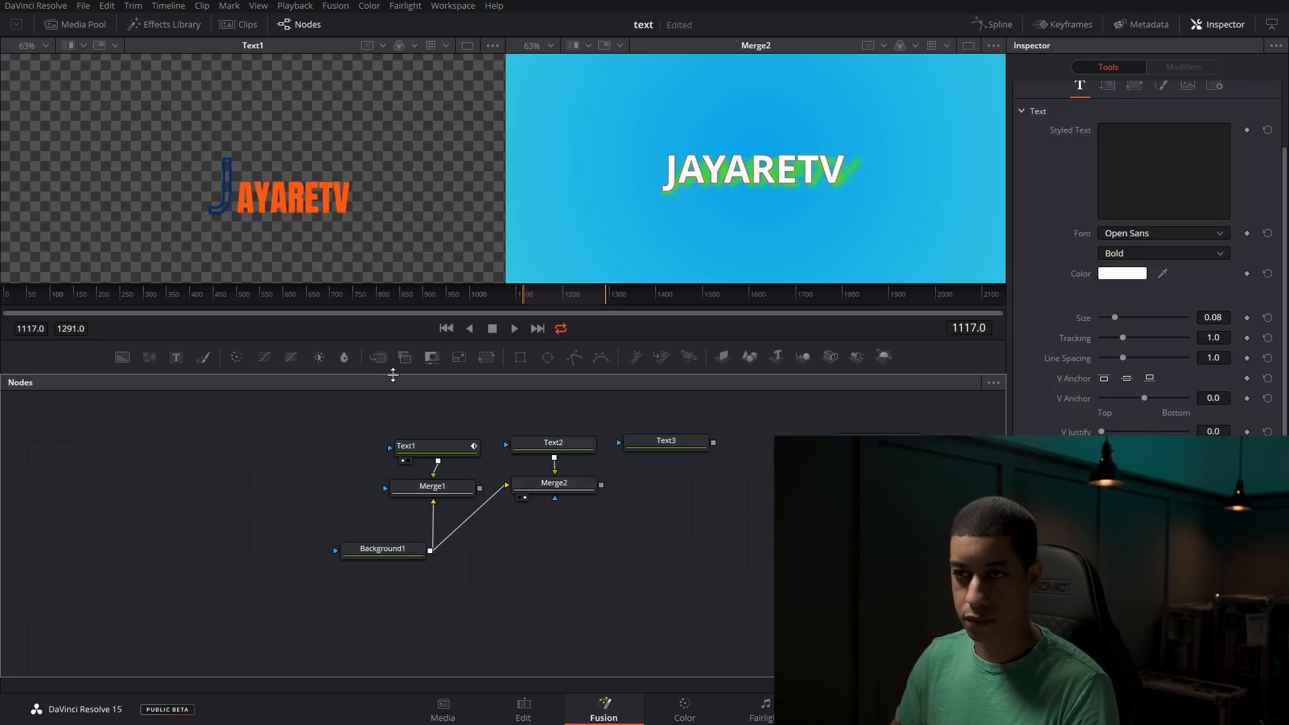
drag(461, 416, 430, 551)
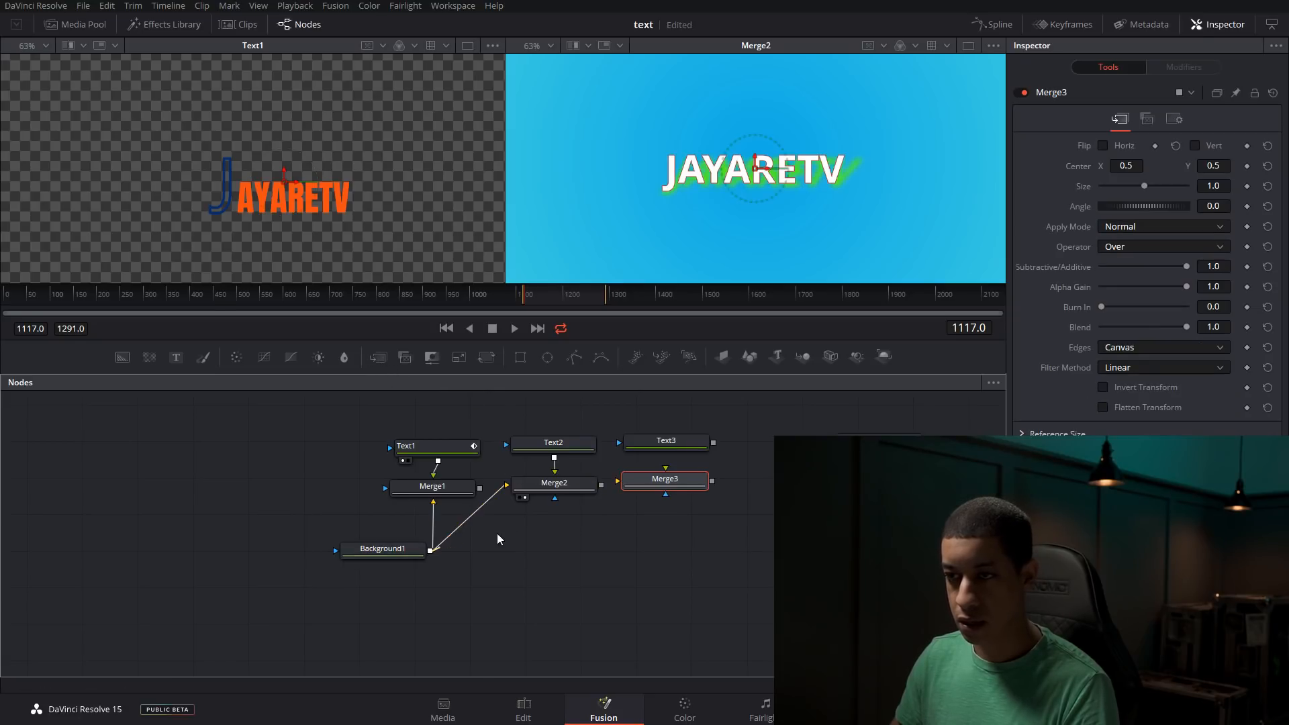
drag(713, 444, 666, 479)
click(731, 617)
drag(728, 405, 687, 487)
click(767, 546)
click(614, 572)
Move Merge3 lower in the node graph and disconnect Background1 from it, shifting Text1 slightly
drag(442, 460, 423, 442)
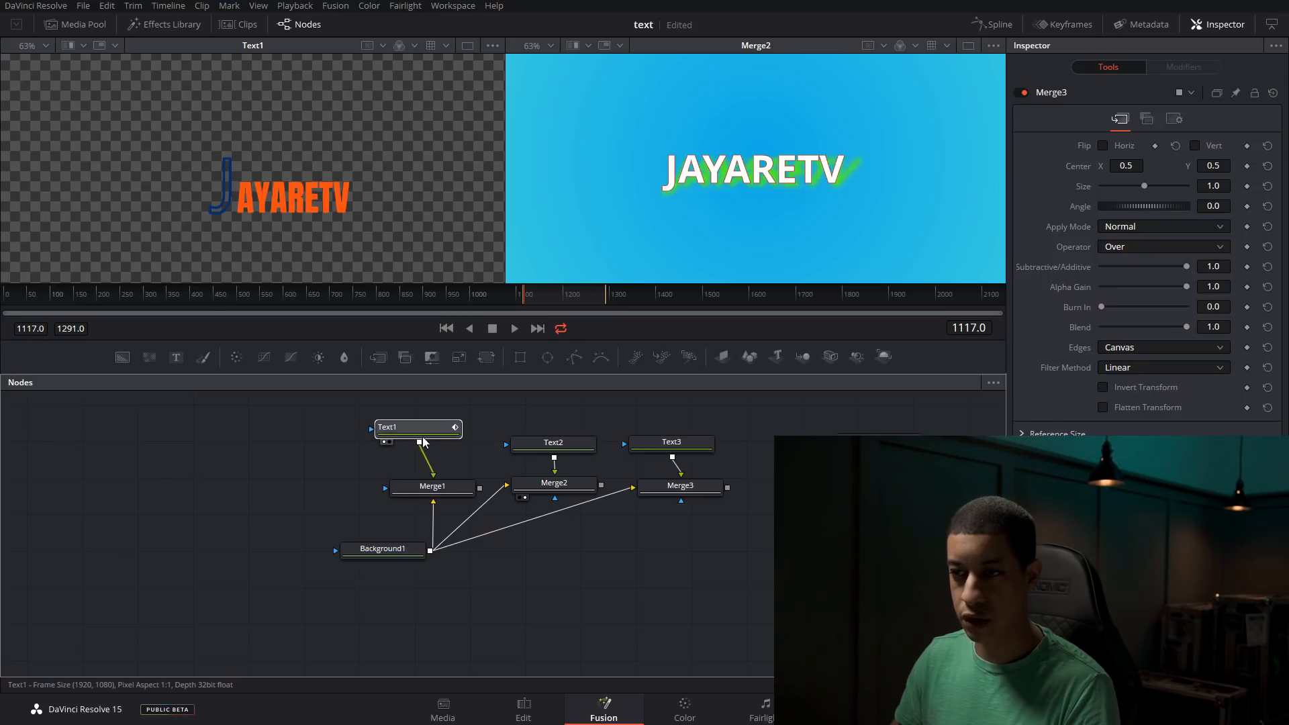
drag(700, 491, 695, 551)
click(633, 549)
drag(444, 440, 448, 446)
Show MediaIn1 in the second viewer scaled to fit, and reposition the MediaIn1 and MediaOut1 nodes
click(880, 445)
key(2)
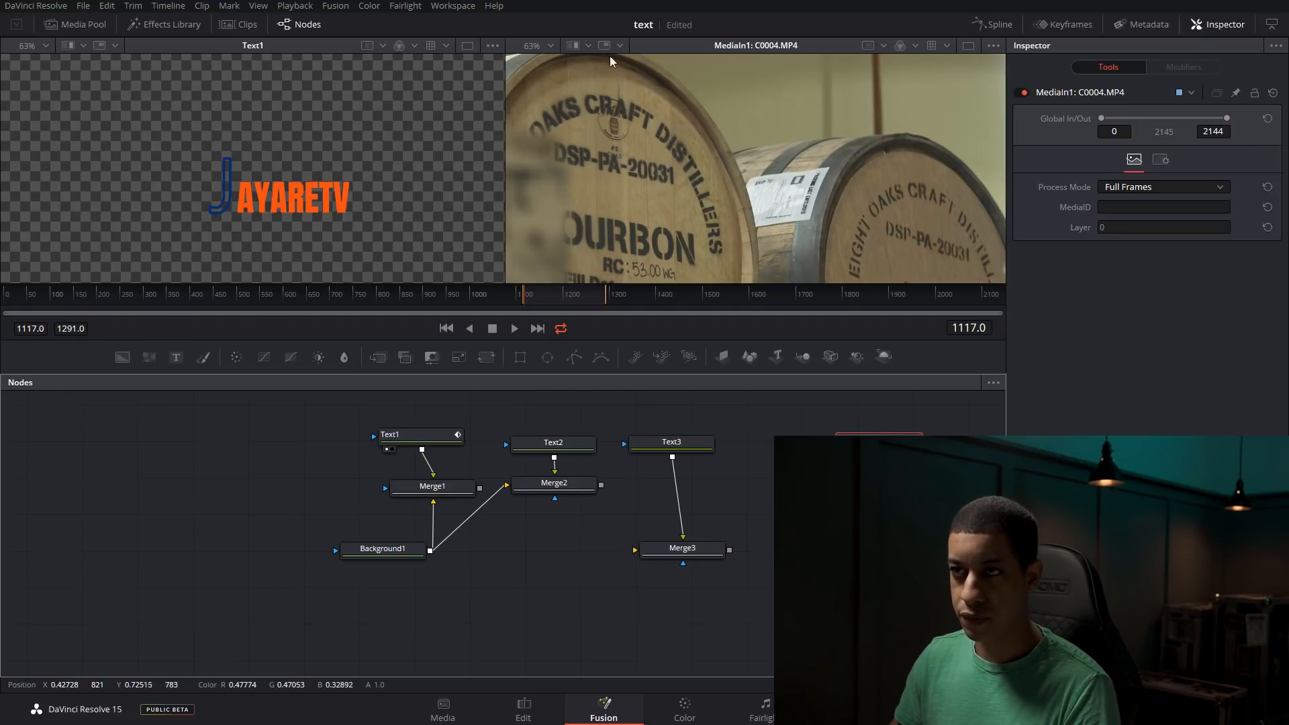
click(549, 45)
click(552, 65)
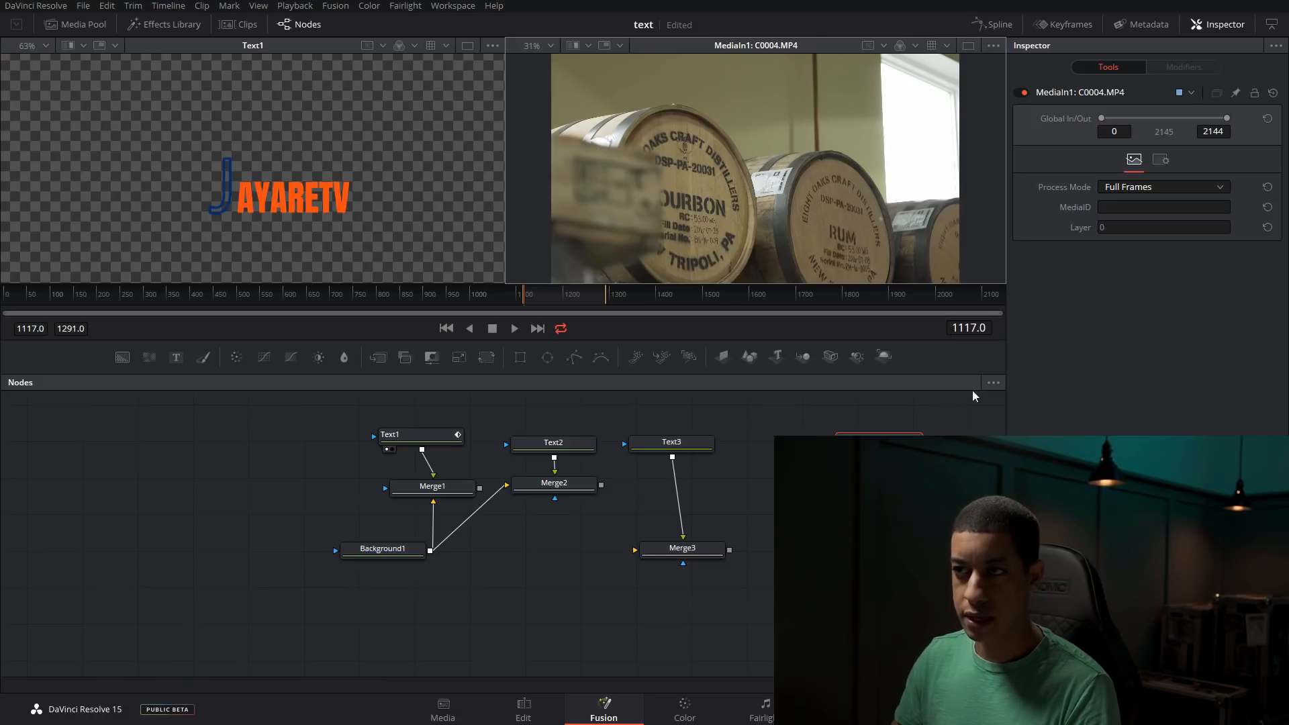
click(894, 544)
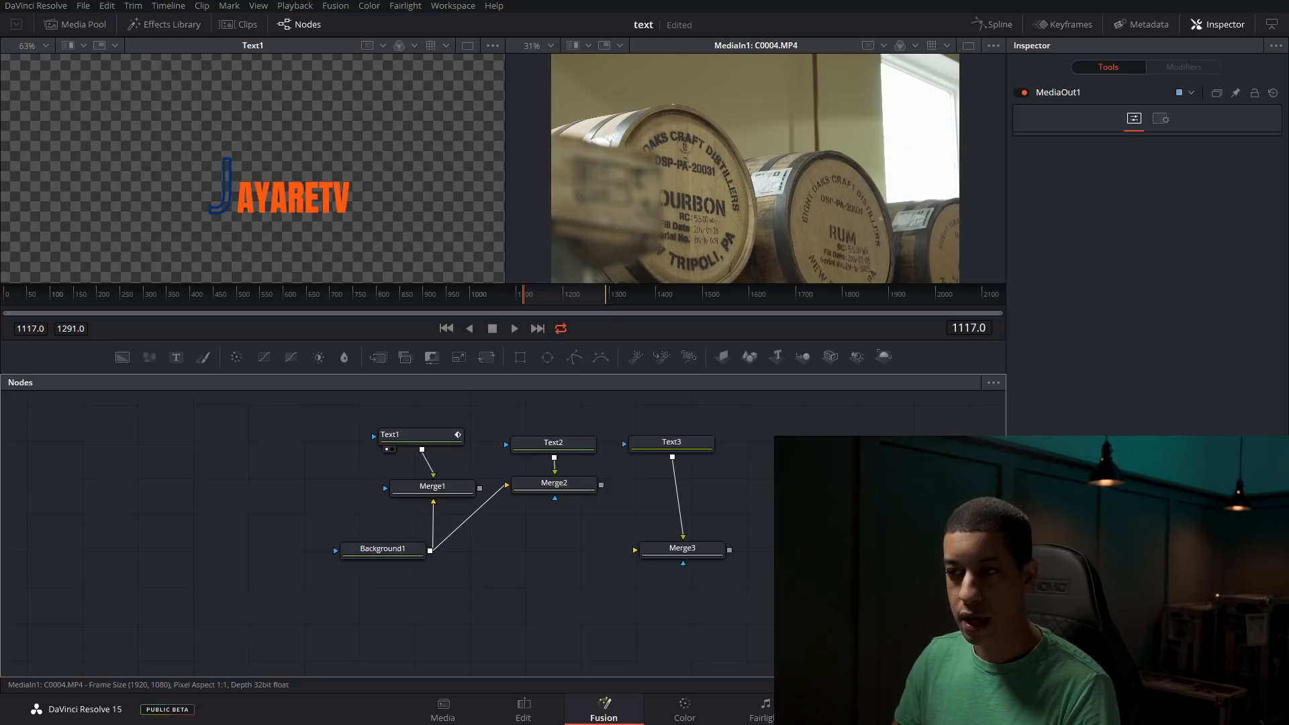
click(839, 548)
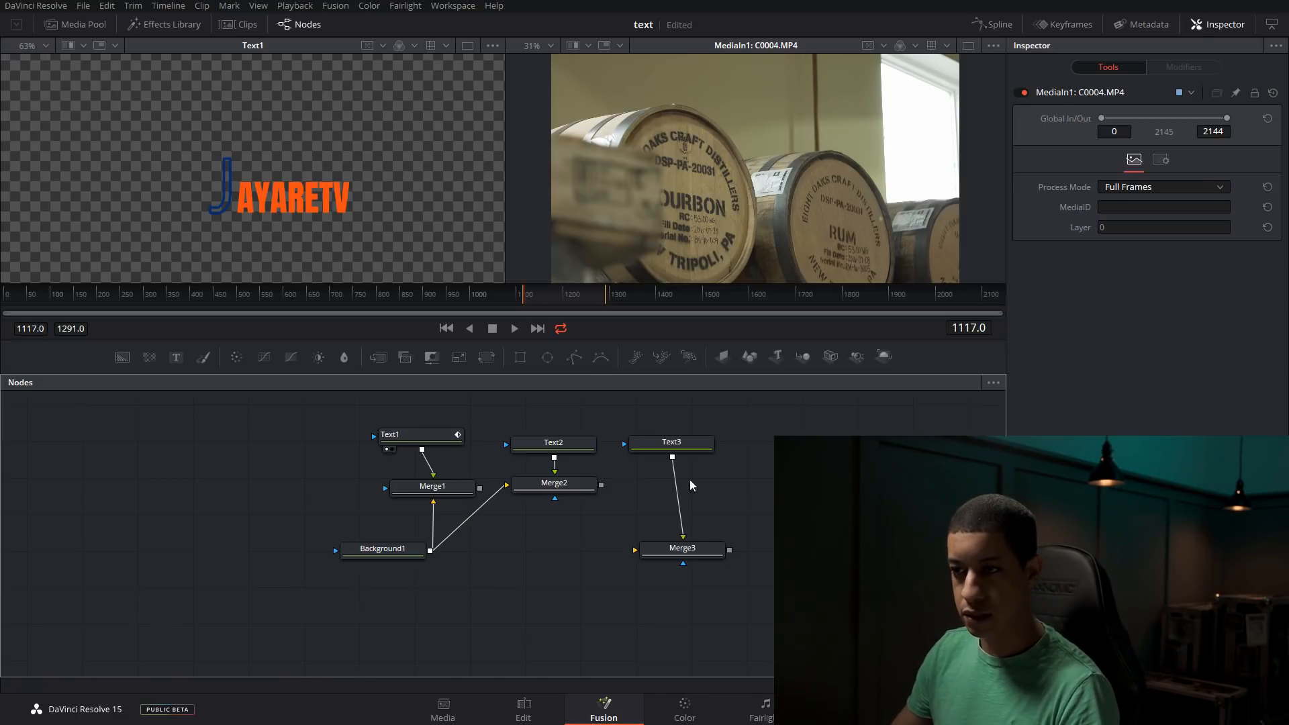
Disconnect Text3 from Merge3 and connect MediaIn1 to Merge3 instead, placing Merge3 closer to the media nodes
click(682, 522)
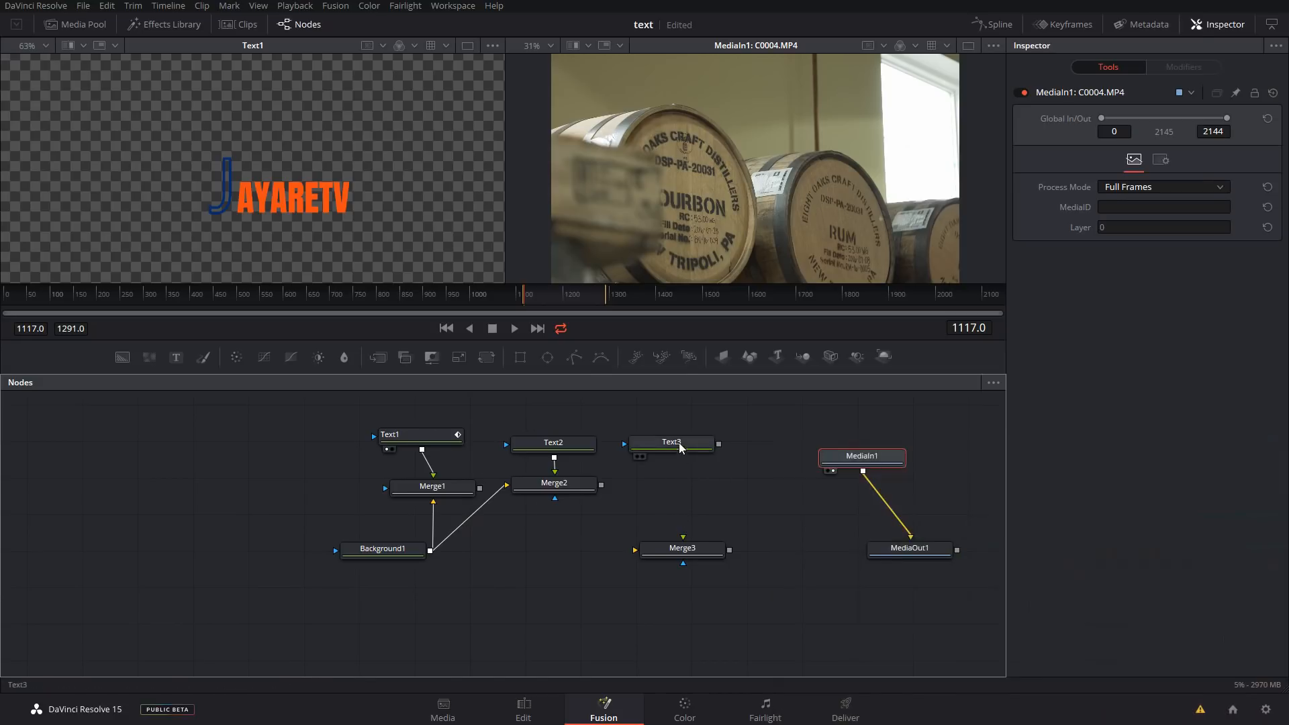
drag(704, 551, 758, 538)
drag(863, 472, 697, 538)
click(419, 435)
click(744, 537)
Add a Background2 node below Merge3, set its alpha to 0.0, and show it in the second viewer
drag(122, 357, 730, 618)
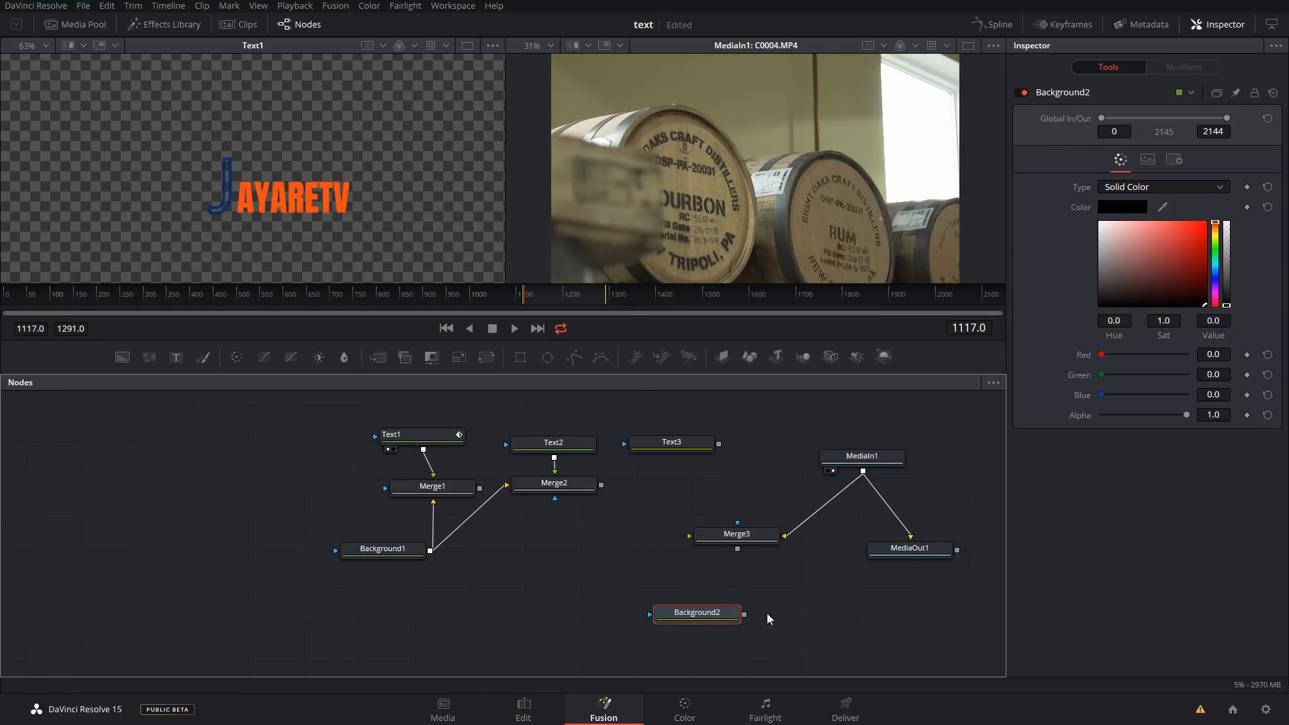
drag(1227, 300, 1226, 203)
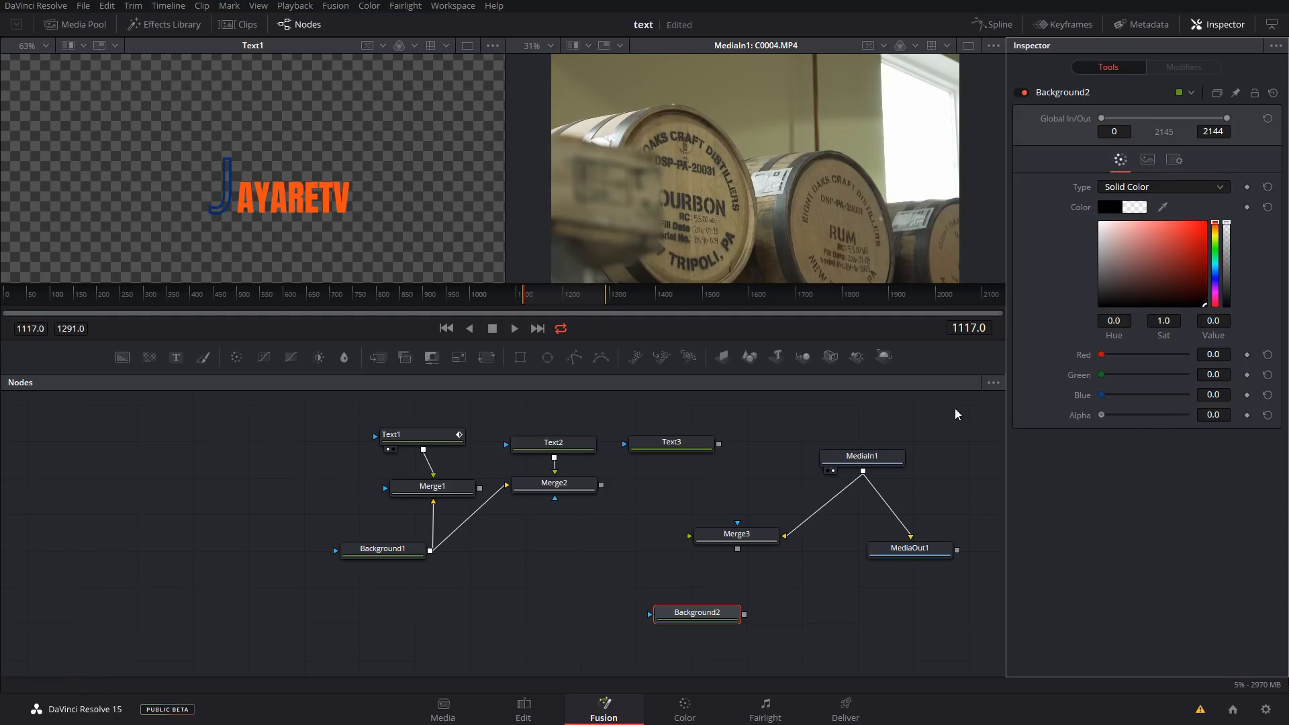
key(2)
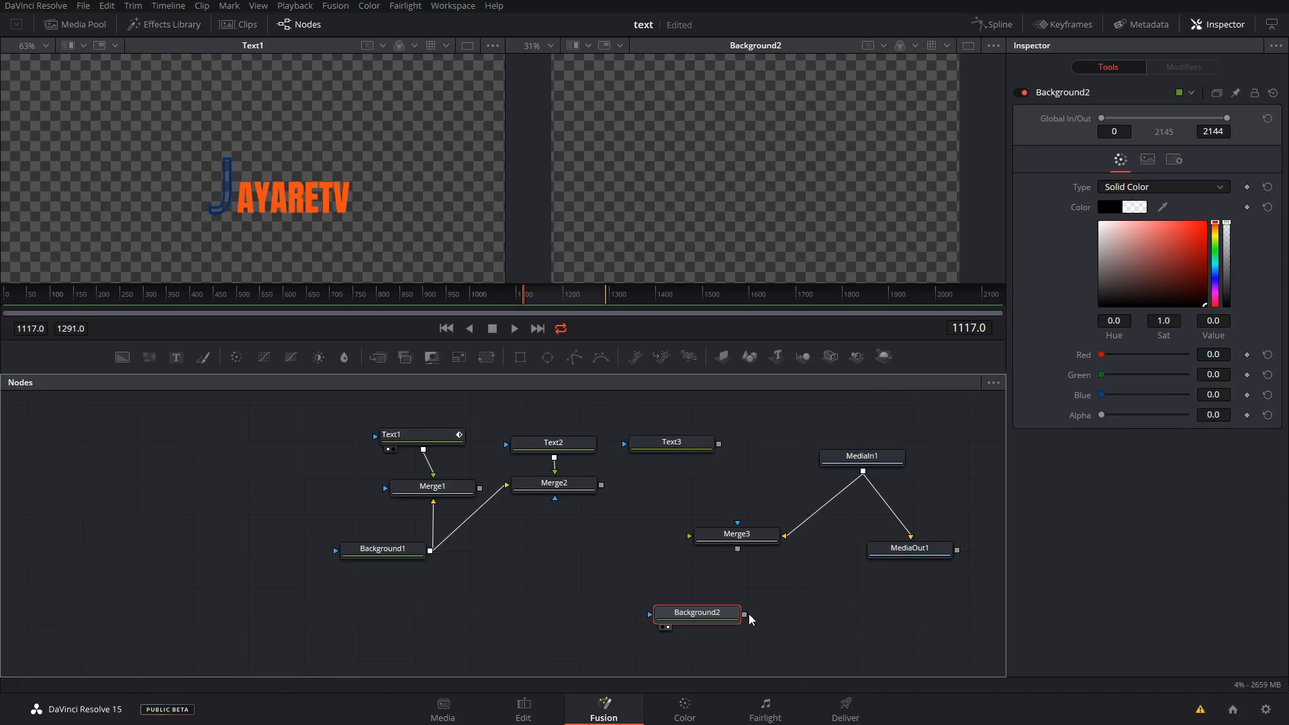
Connect Background2 to Merge3 and swap the inputs so Background2 is the background and MediaIn1 the foreground
drag(744, 614, 748, 533)
click(762, 539)
key(ctrl+t)
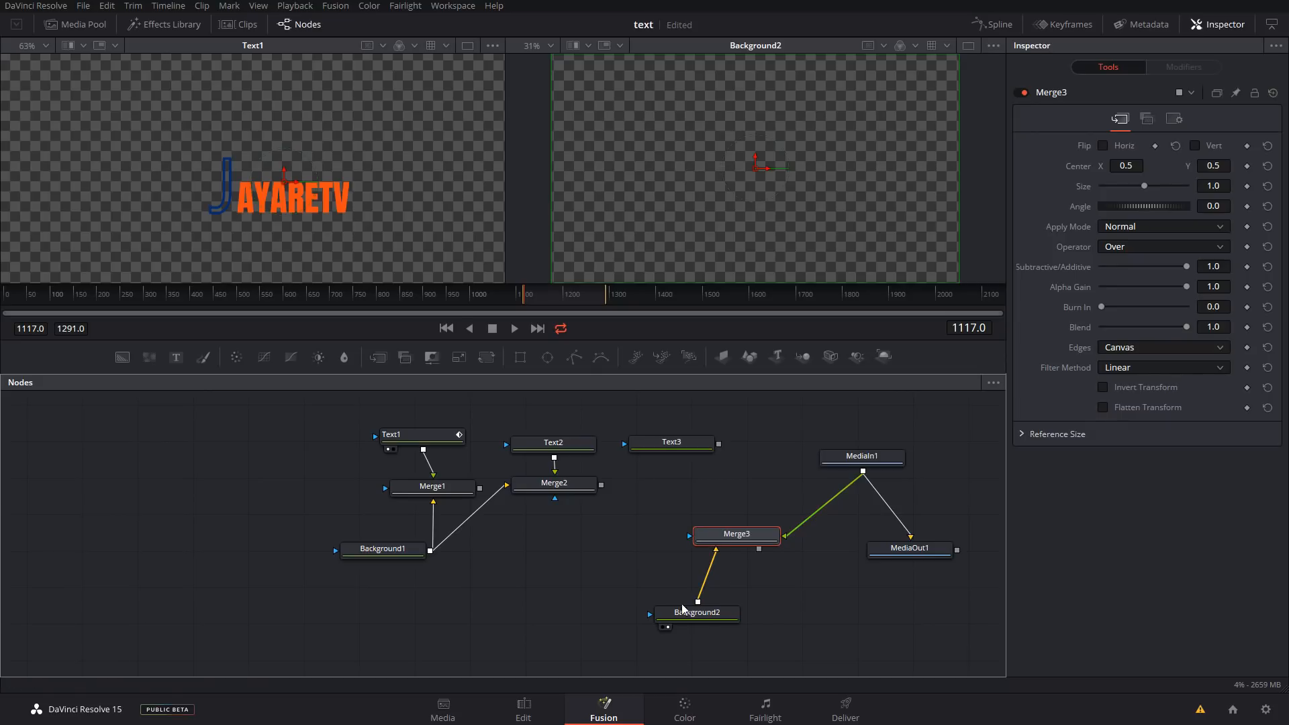
drag(675, 626, 651, 623)
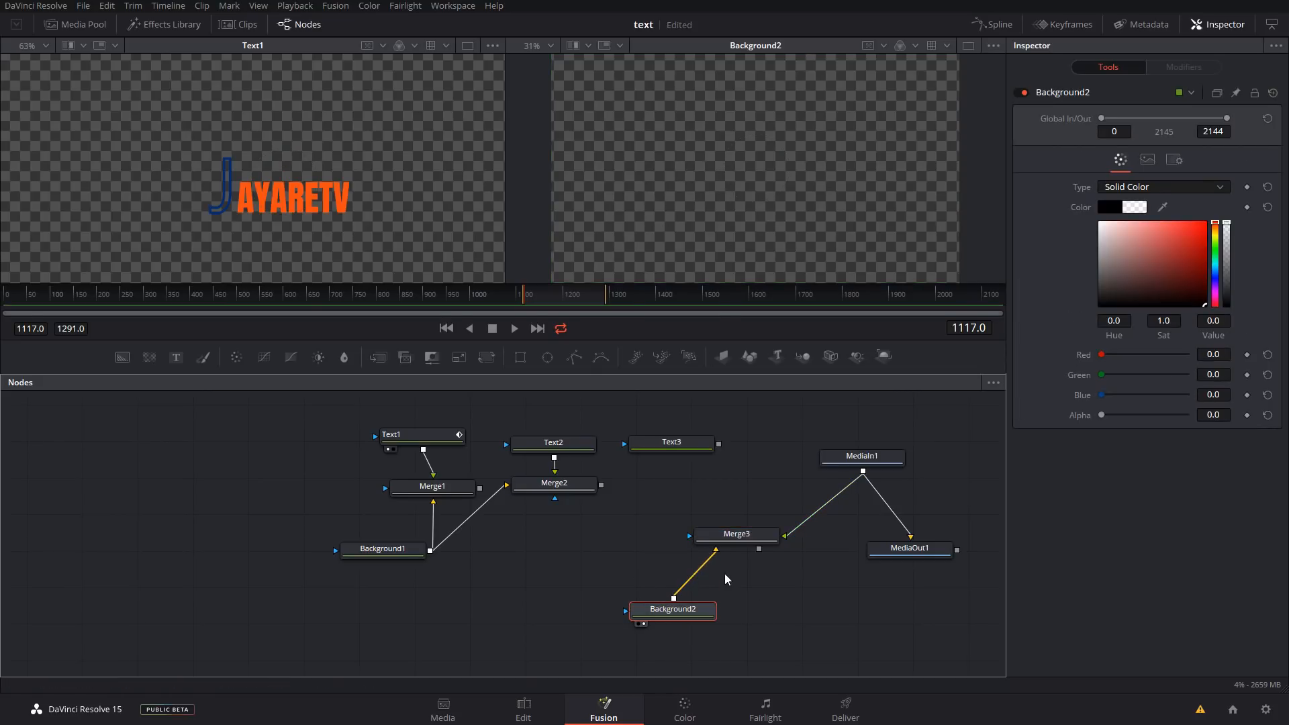
Show Merge3 in the second viewer and clear the first viewer
click(872, 461)
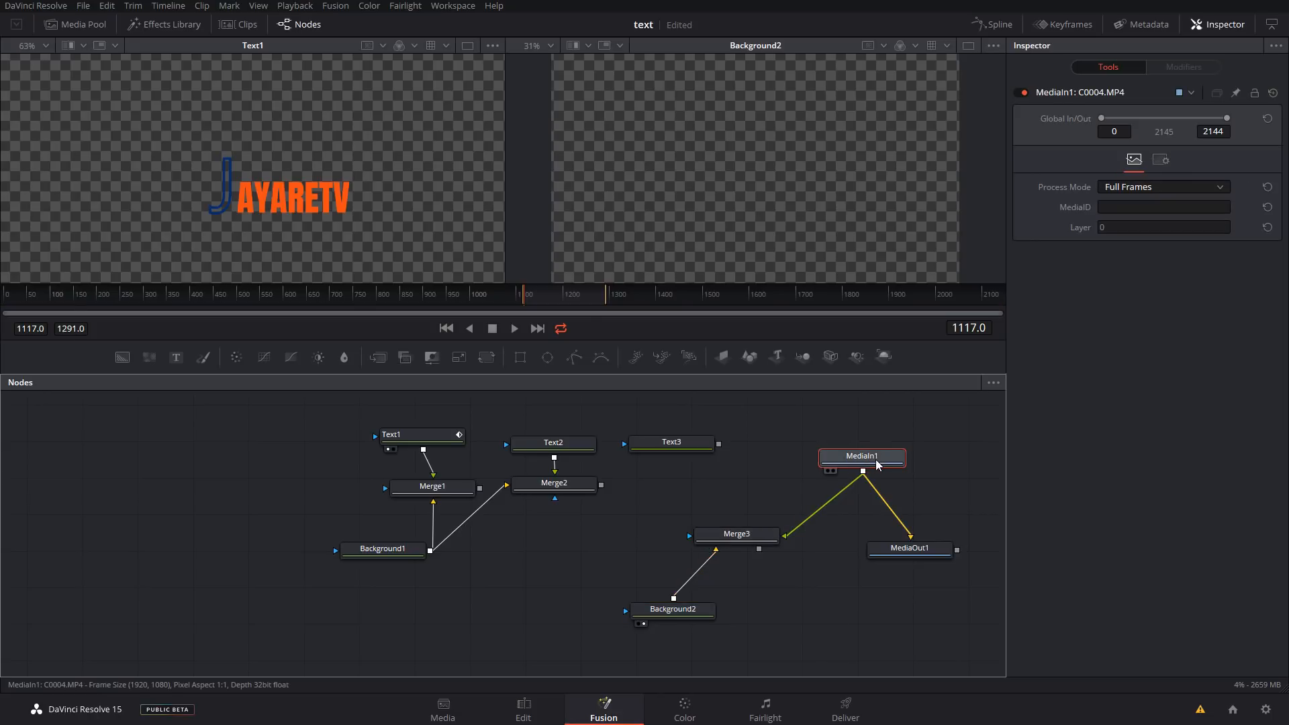
click(755, 536)
key(1)
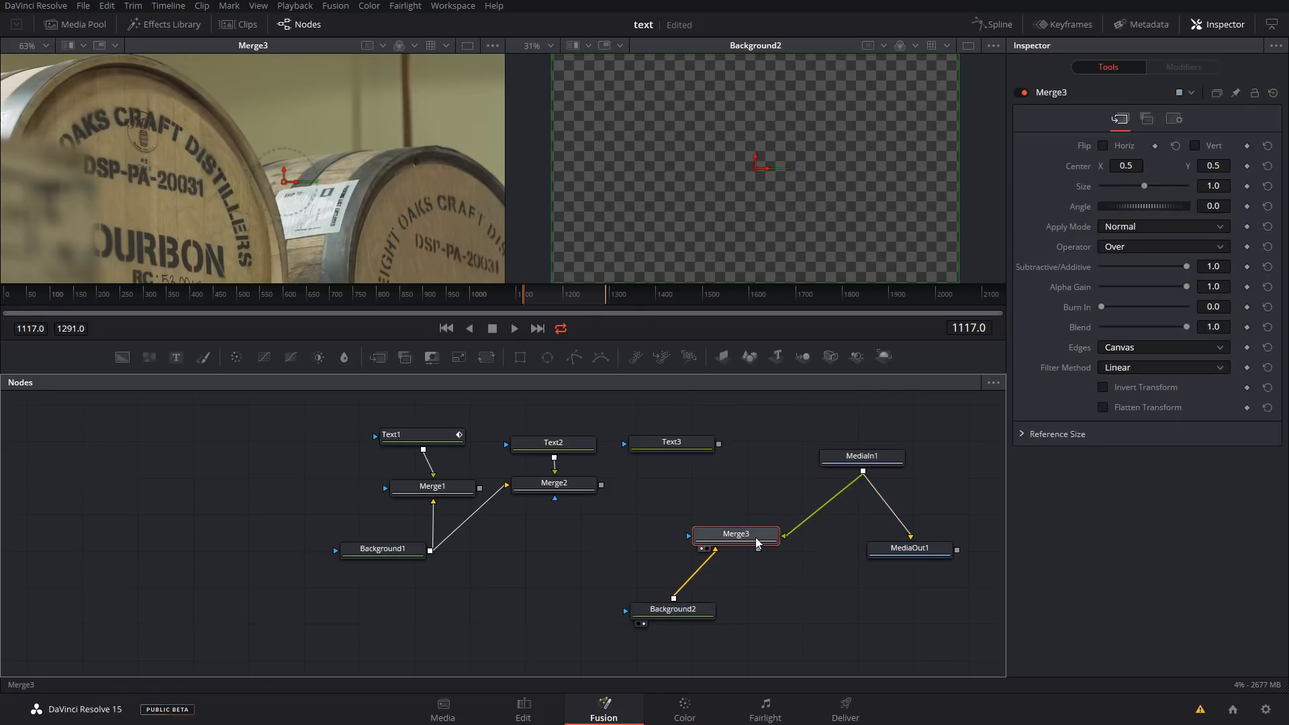
key(2)
key(1)
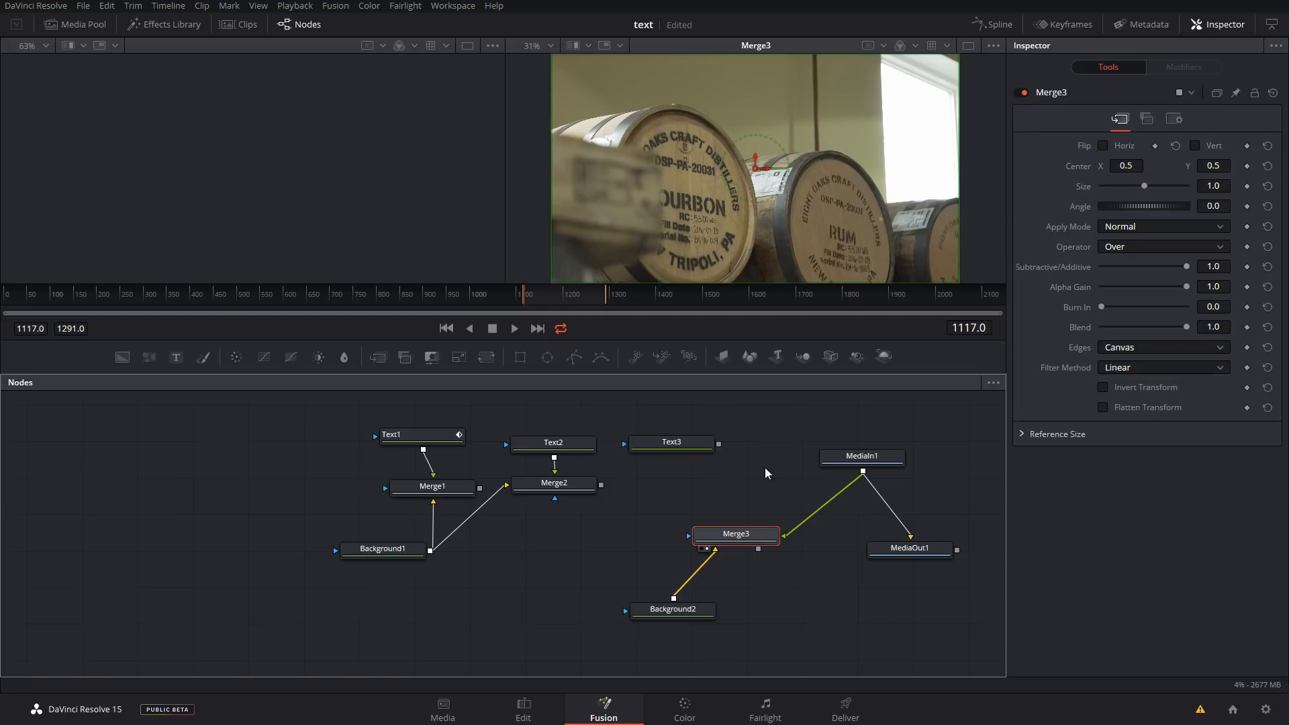
Move Text1 directly above Merge1 and show it in the first viewer
drag(405, 439, 428, 424)
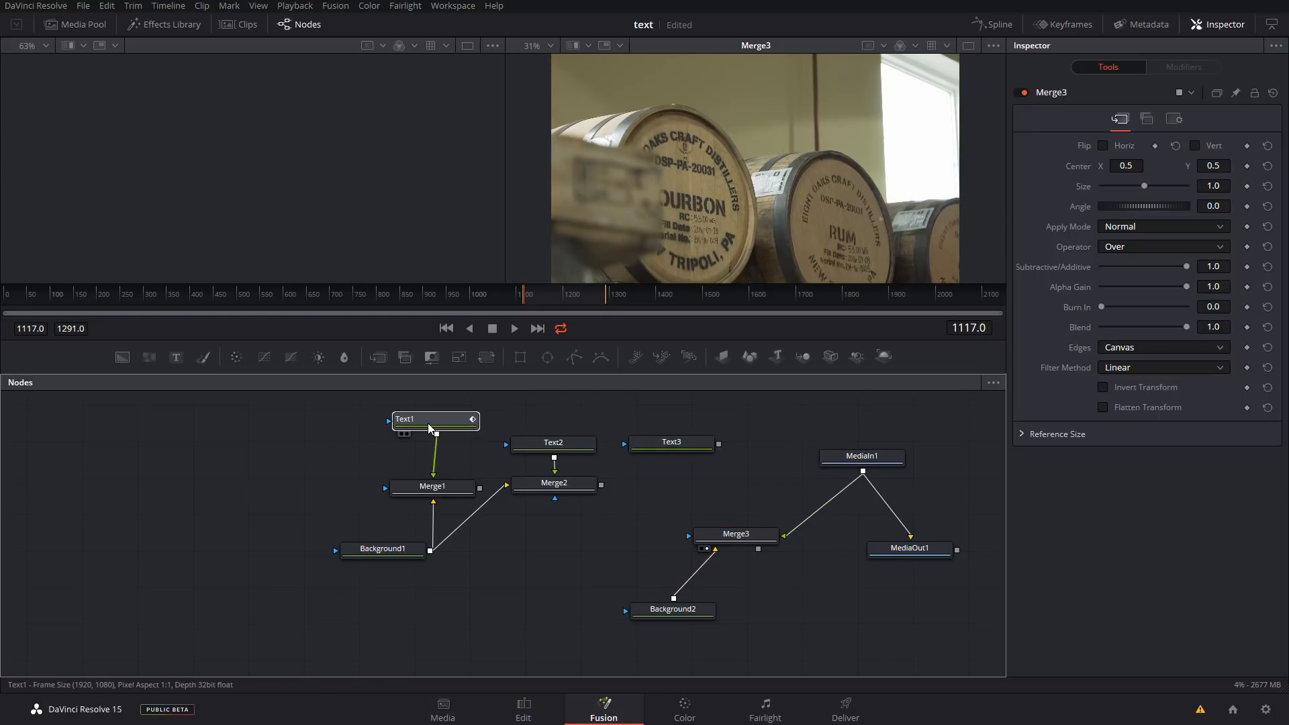
key(1)
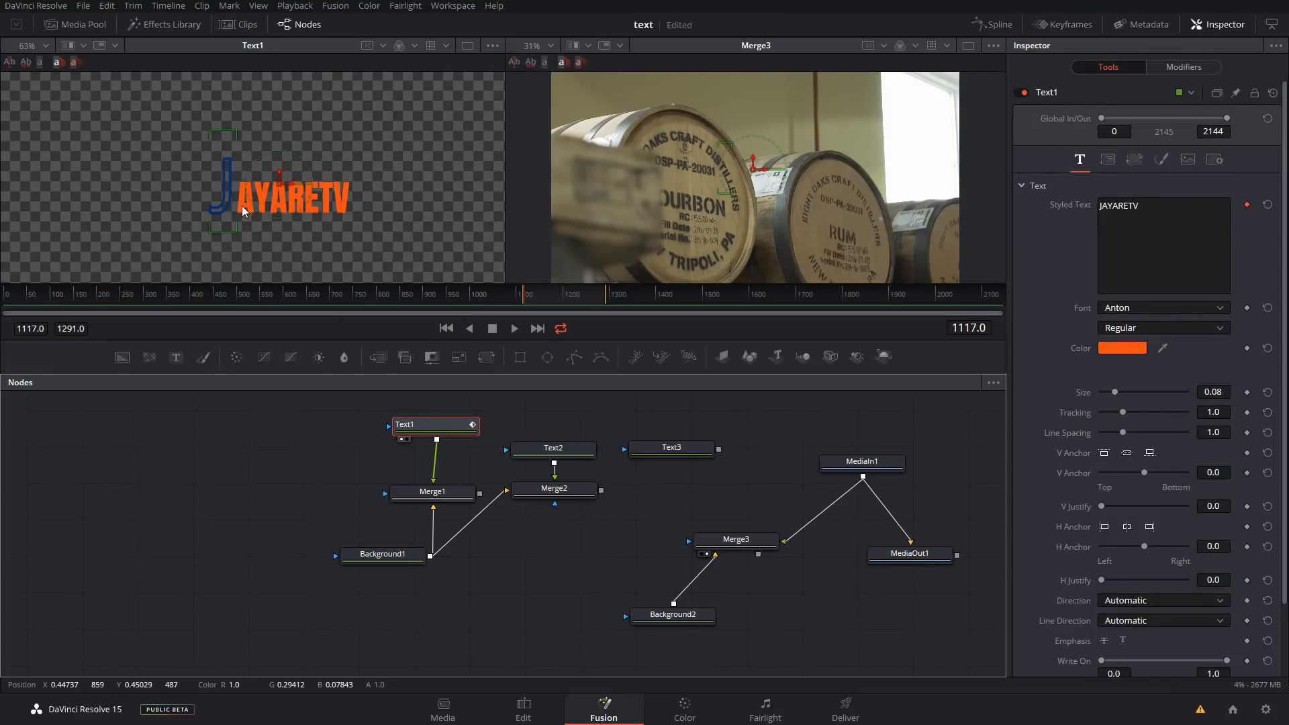
click(327, 472)
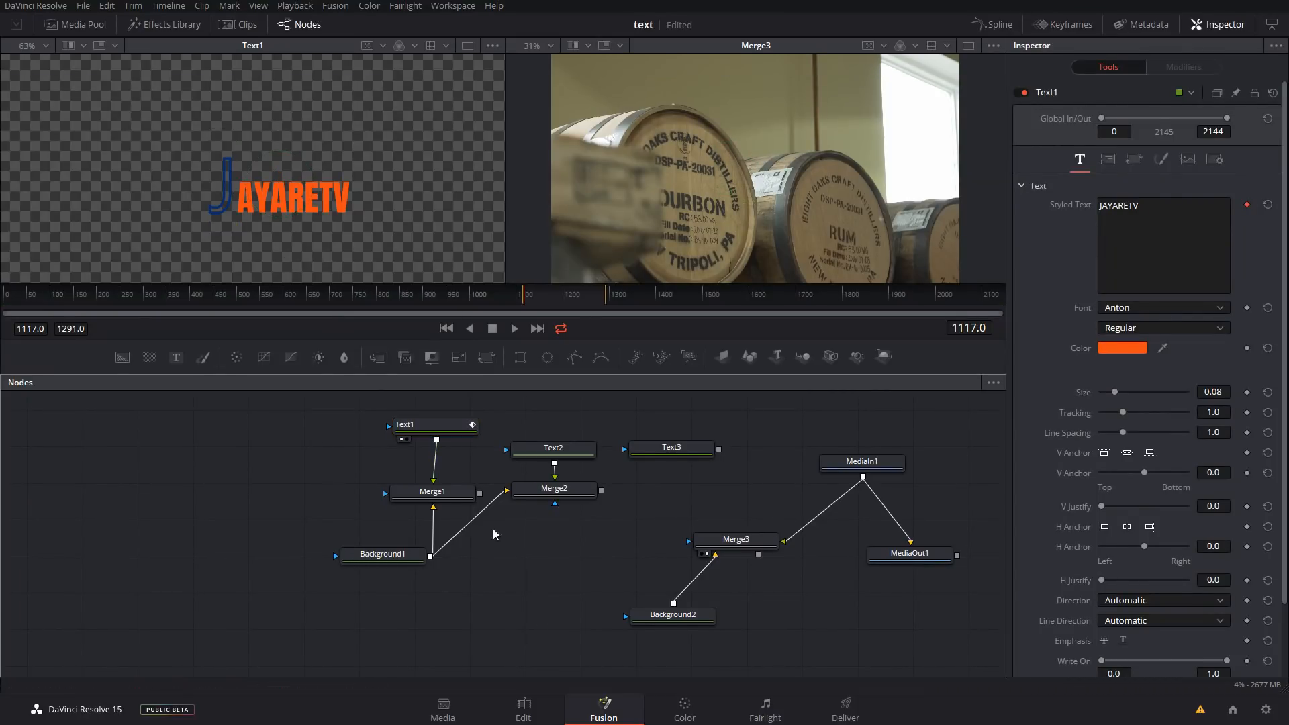
Connect Text1 to Merge3's effect mask input so the footage fills the letters, and enlarge the Merge3 view
drag(557, 485, 714, 543)
click(740, 540)
scroll(756, 176, up, 3)
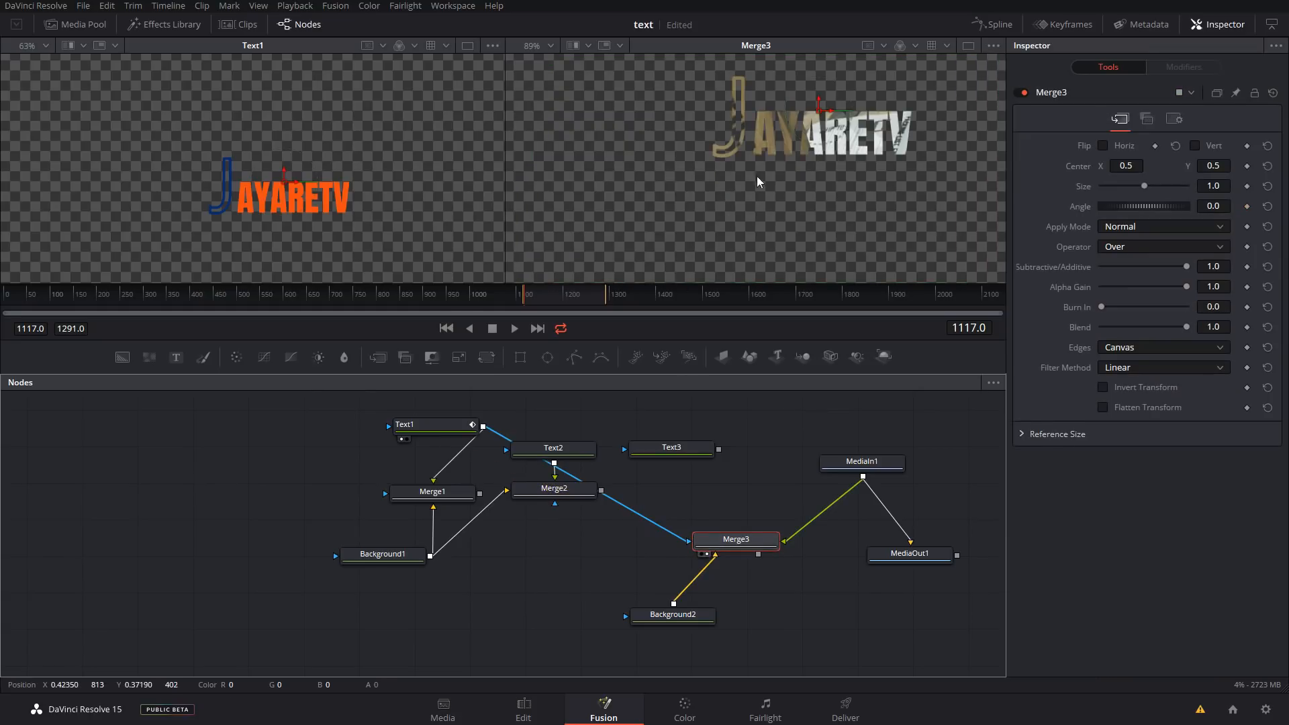
Move the Text1 node above Text3, closer to the Merge3 node it masks
click(873, 462)
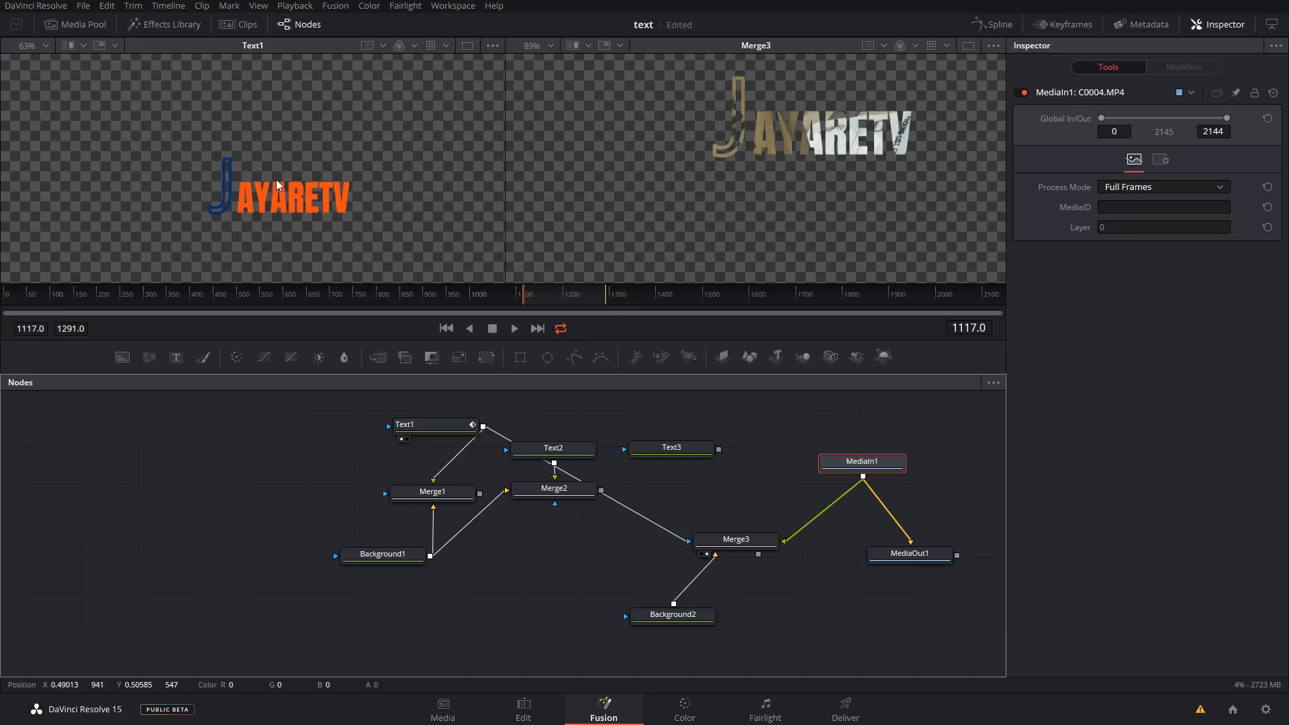
drag(403, 425, 669, 410)
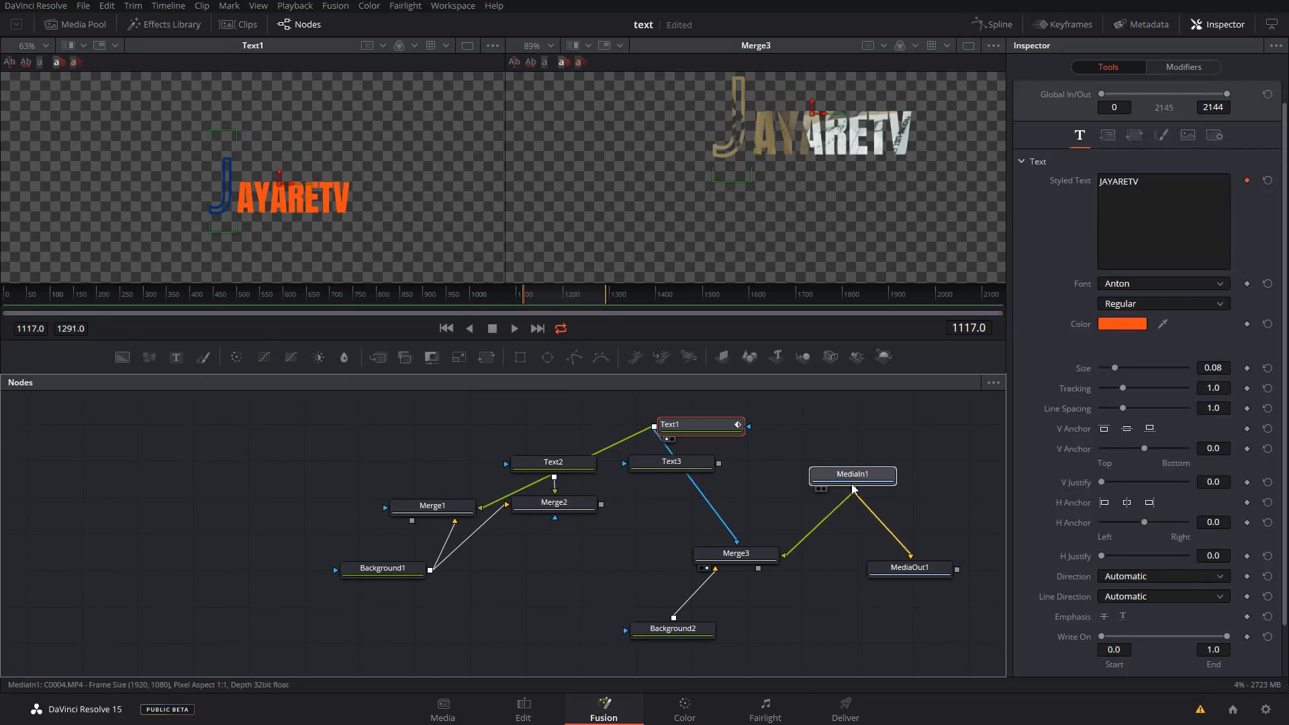
click(749, 559)
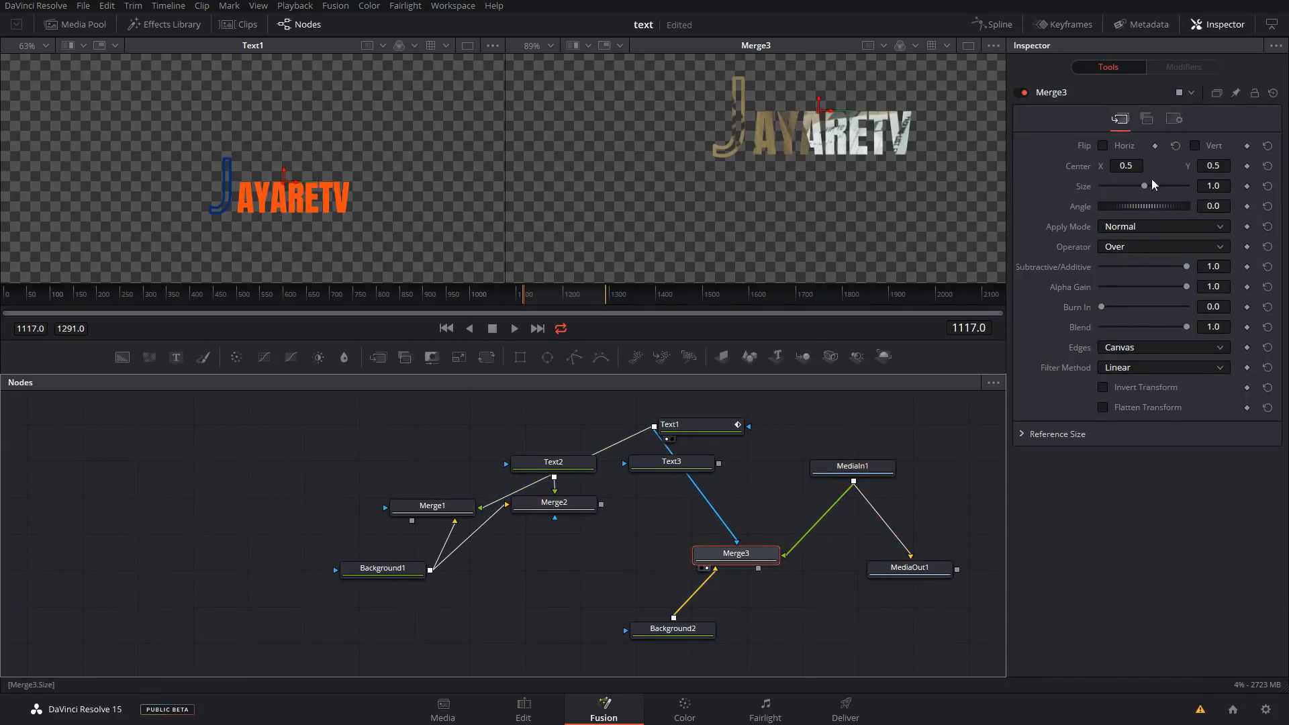
Give Background2 an opaque red color with saturation 0.932, value 0.929 and alpha 1.0, and check the text close up
click(702, 603)
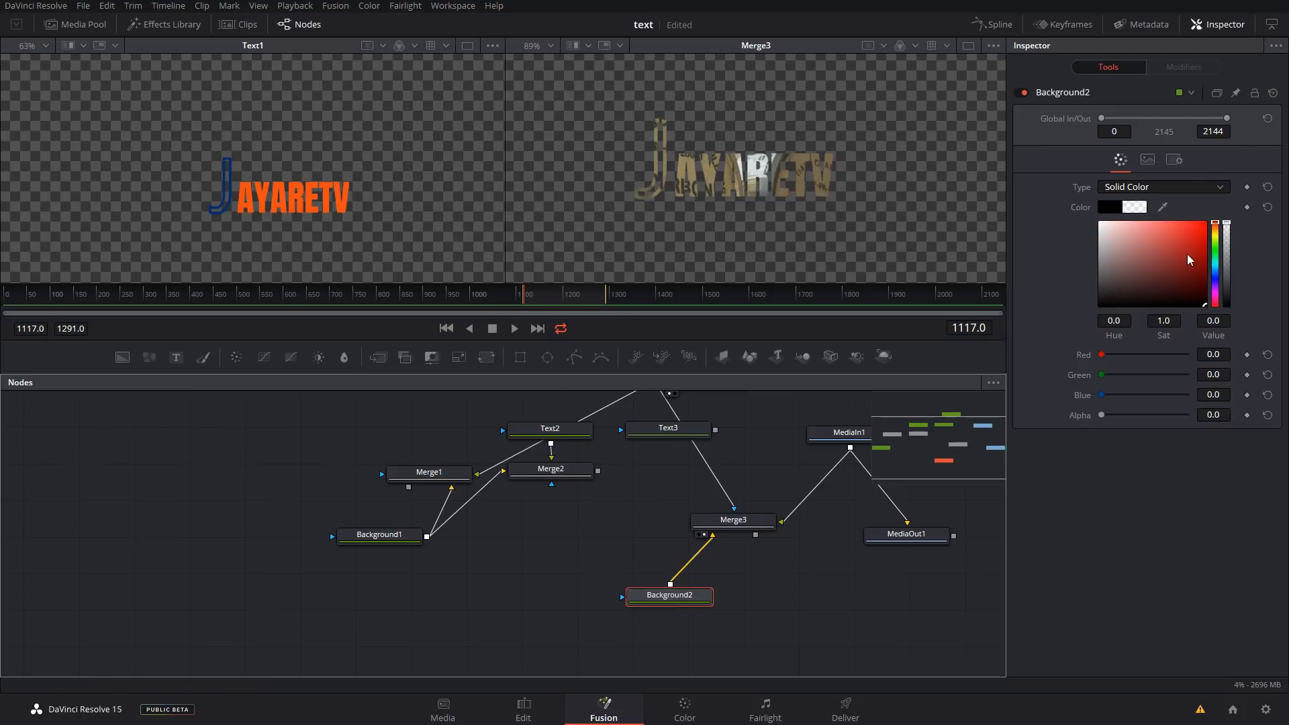
drag(1190, 261, 1200, 229)
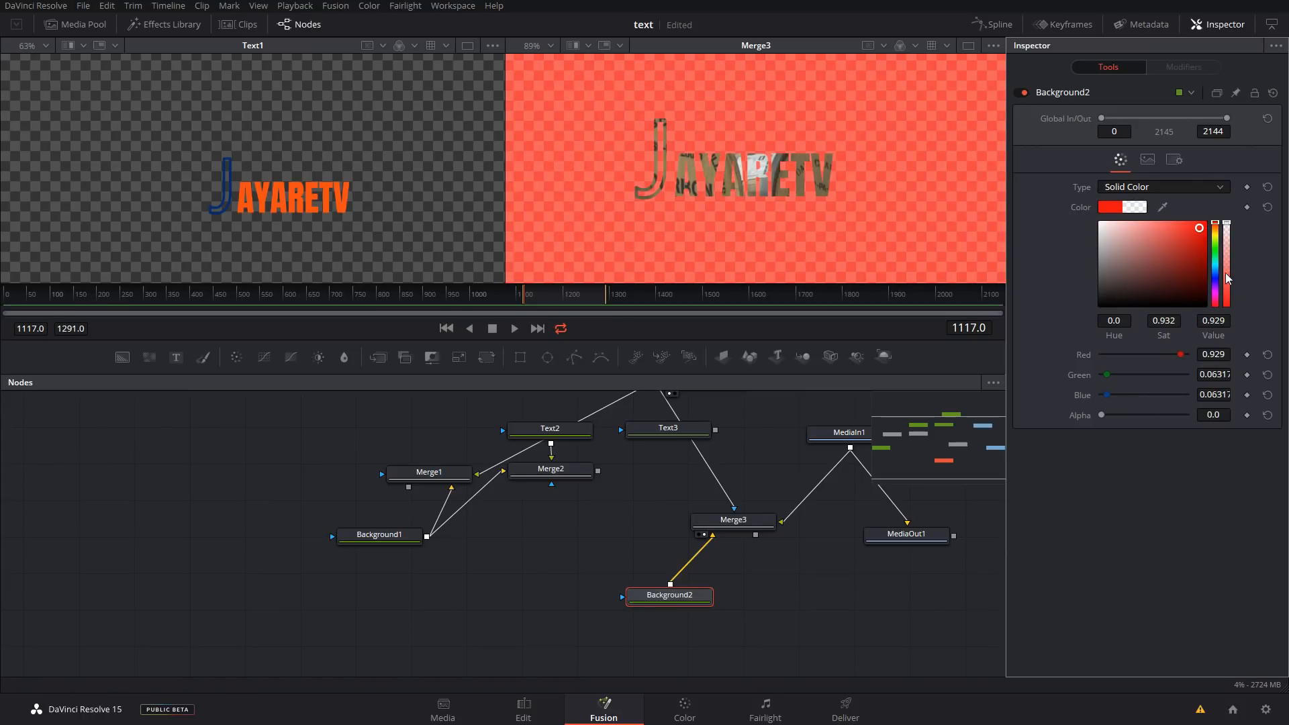
drag(1228, 281, 1227, 307)
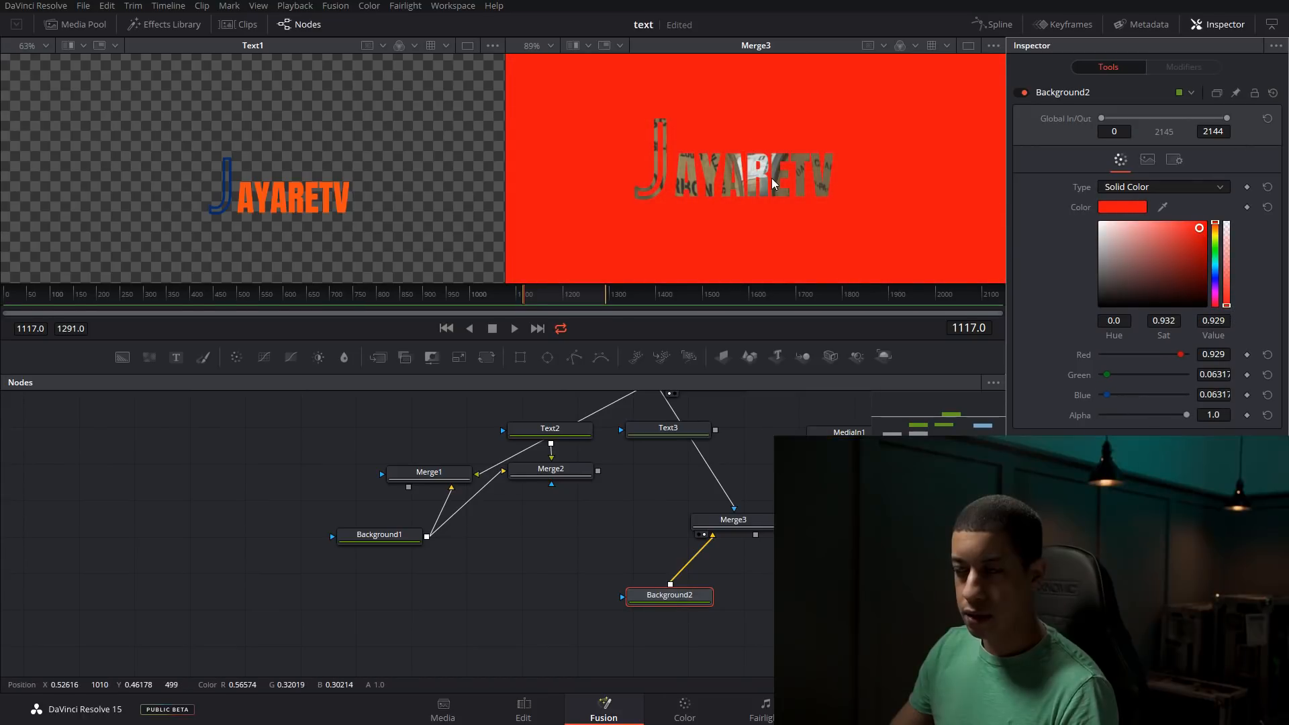
scroll(772, 185, down, 2)
scroll(747, 186, up, 3)
scroll(754, 186, up, 4)
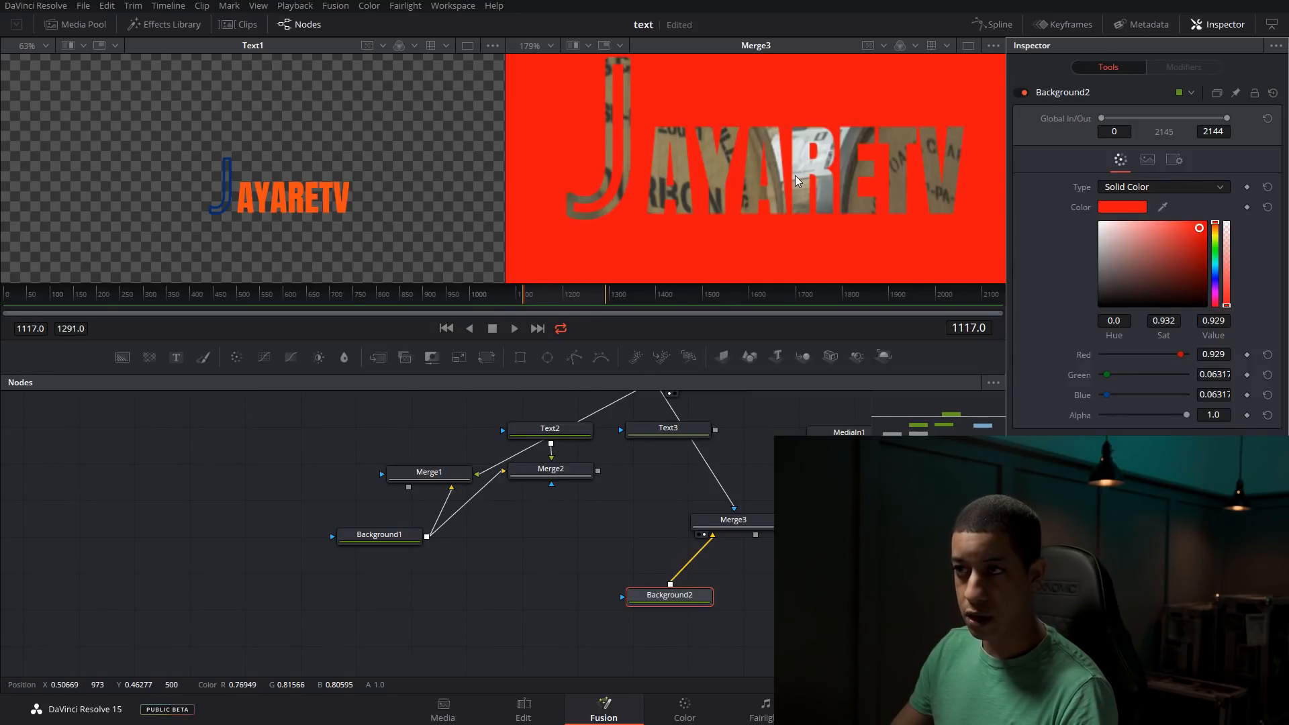
Swap Merge3's effect mask source from Text1 to Text2 and inspect Text2's lettering close up
drag(754, 435, 685, 465)
drag(482, 474, 664, 551)
drag(482, 501, 456, 525)
drag(502, 464, 525, 503)
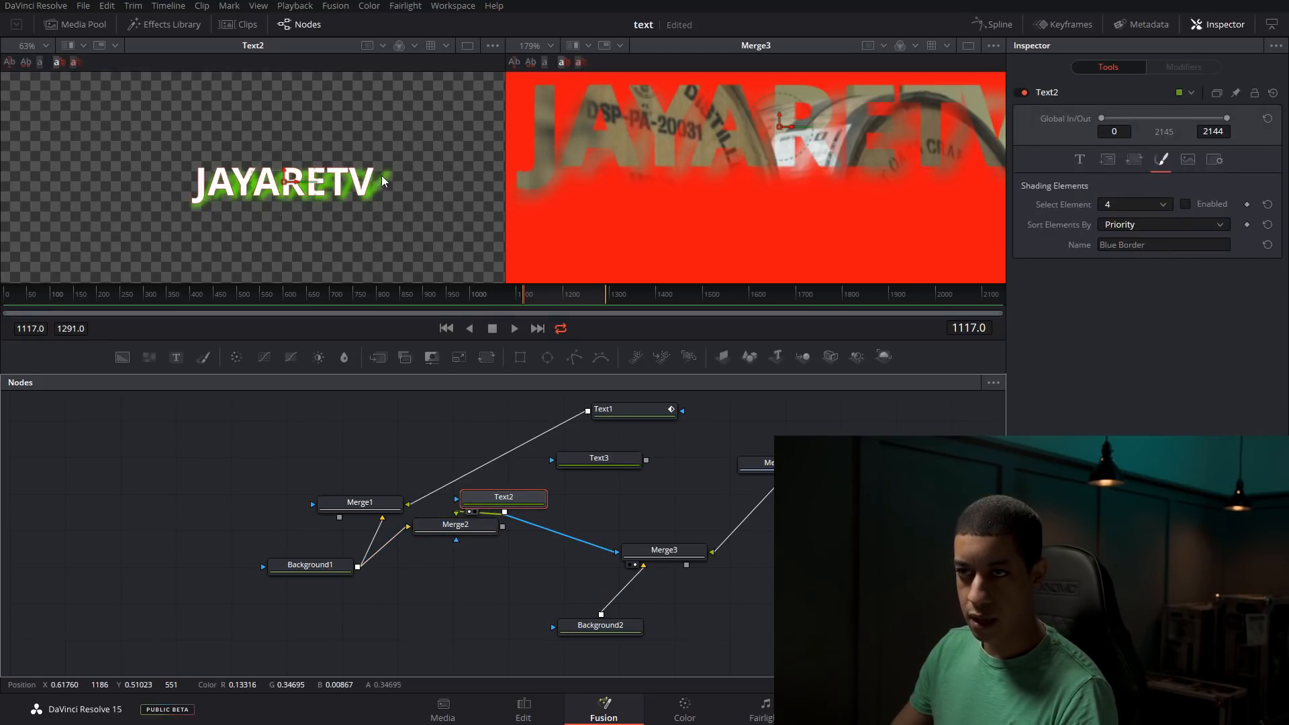
scroll(381, 185, up, 5)
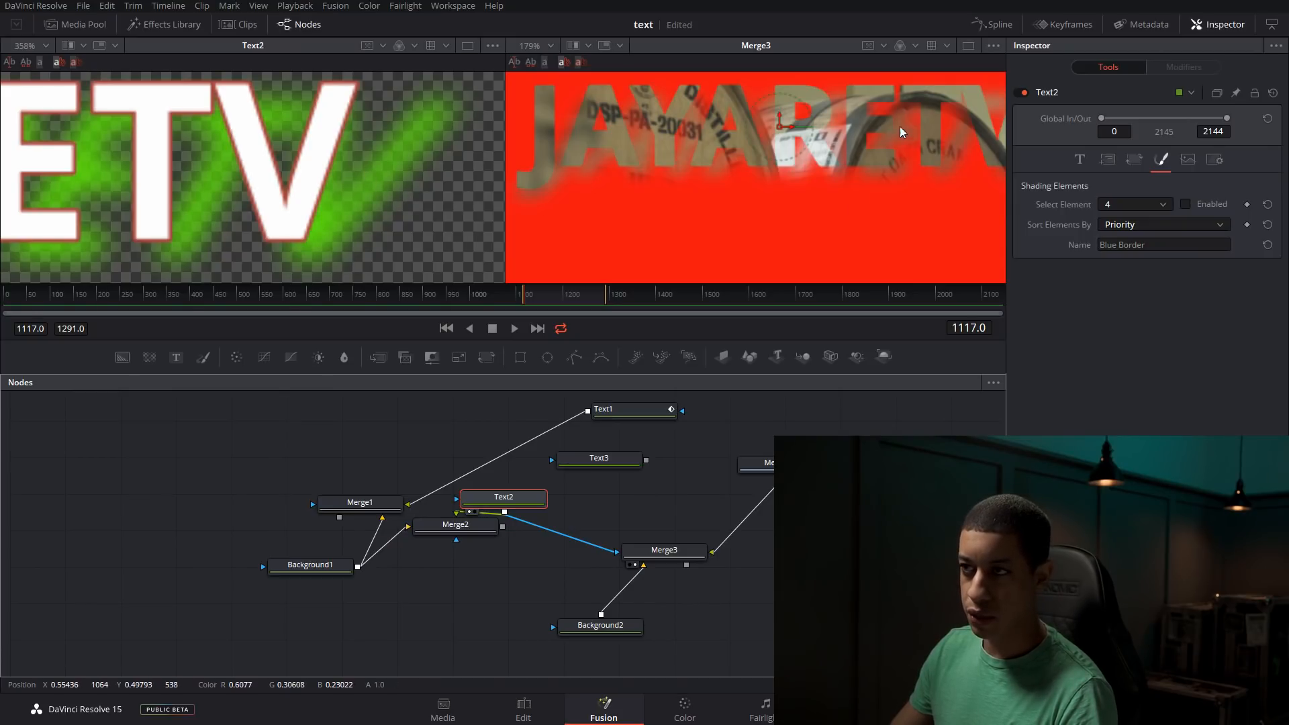
Show Text3 in the first viewer, fitted to view, and enter JAYARETV as its styled text
click(565, 473)
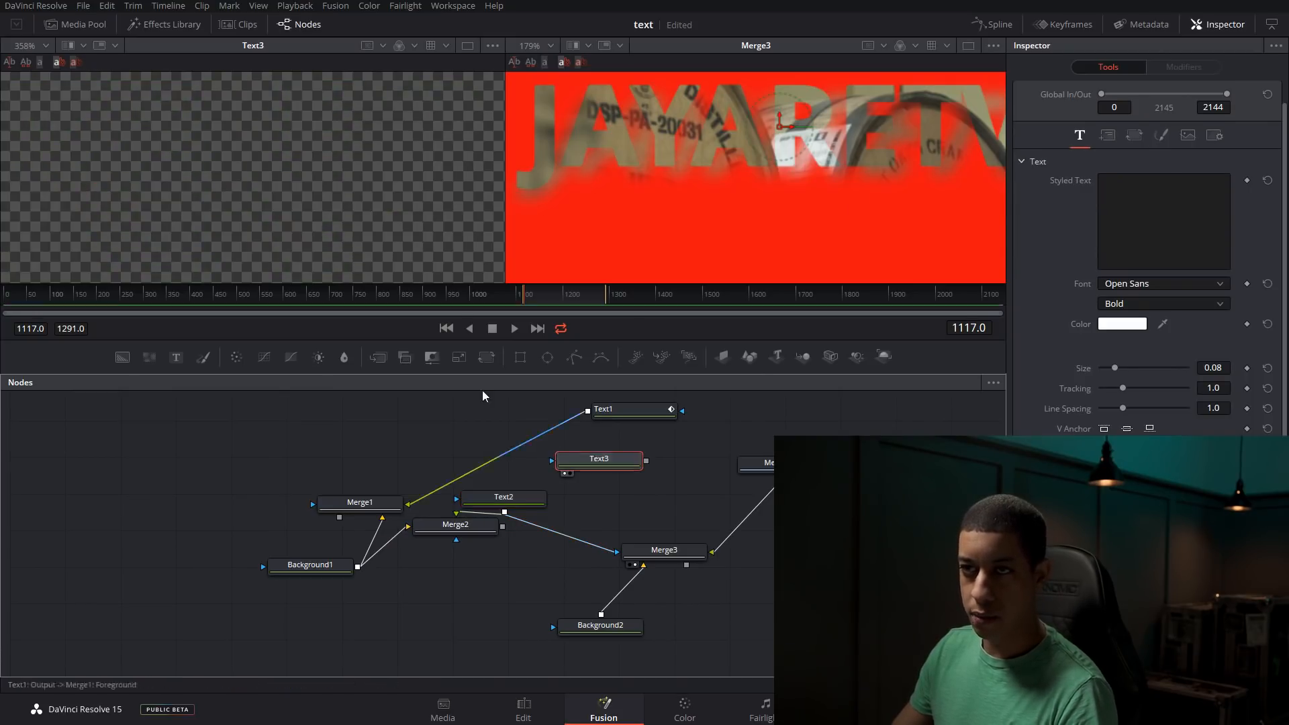
key(ctrl+f)
click(1173, 199)
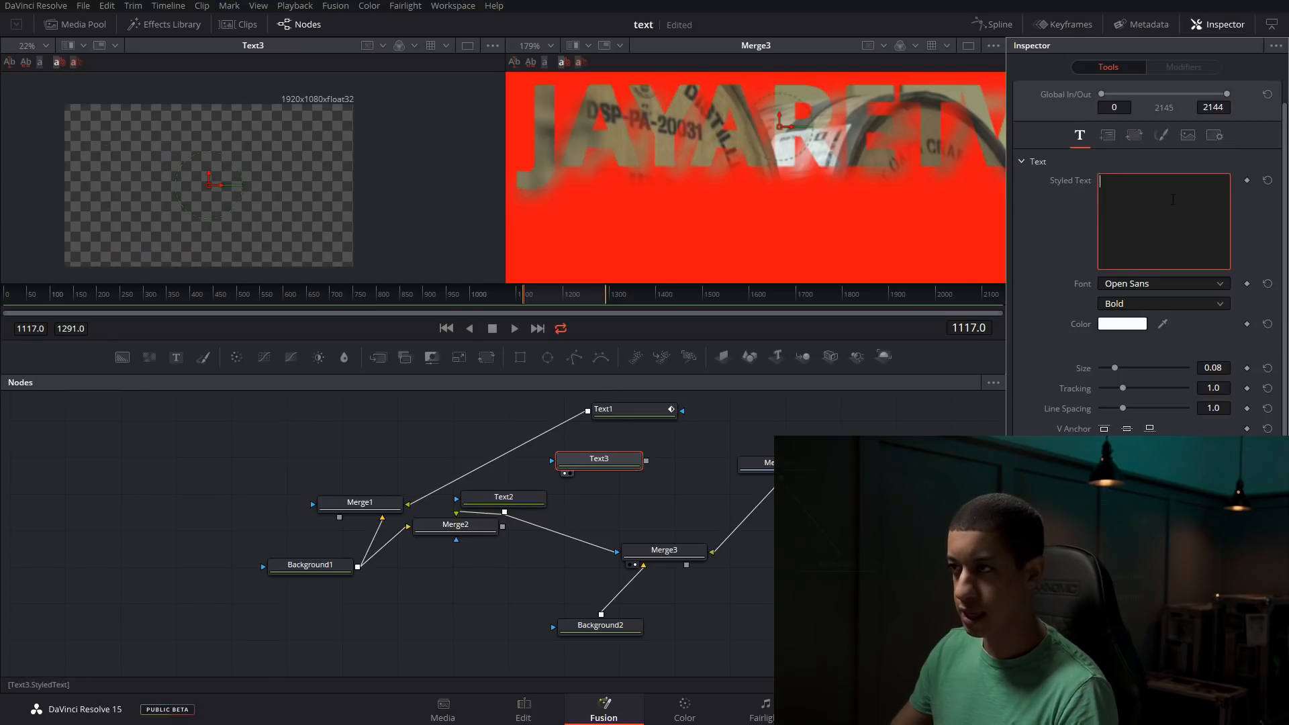
text(jayare)
key(BackSpace)
key(BackSpace)
key(BackSpace)
key(BackSpace)
key(BackSpace)
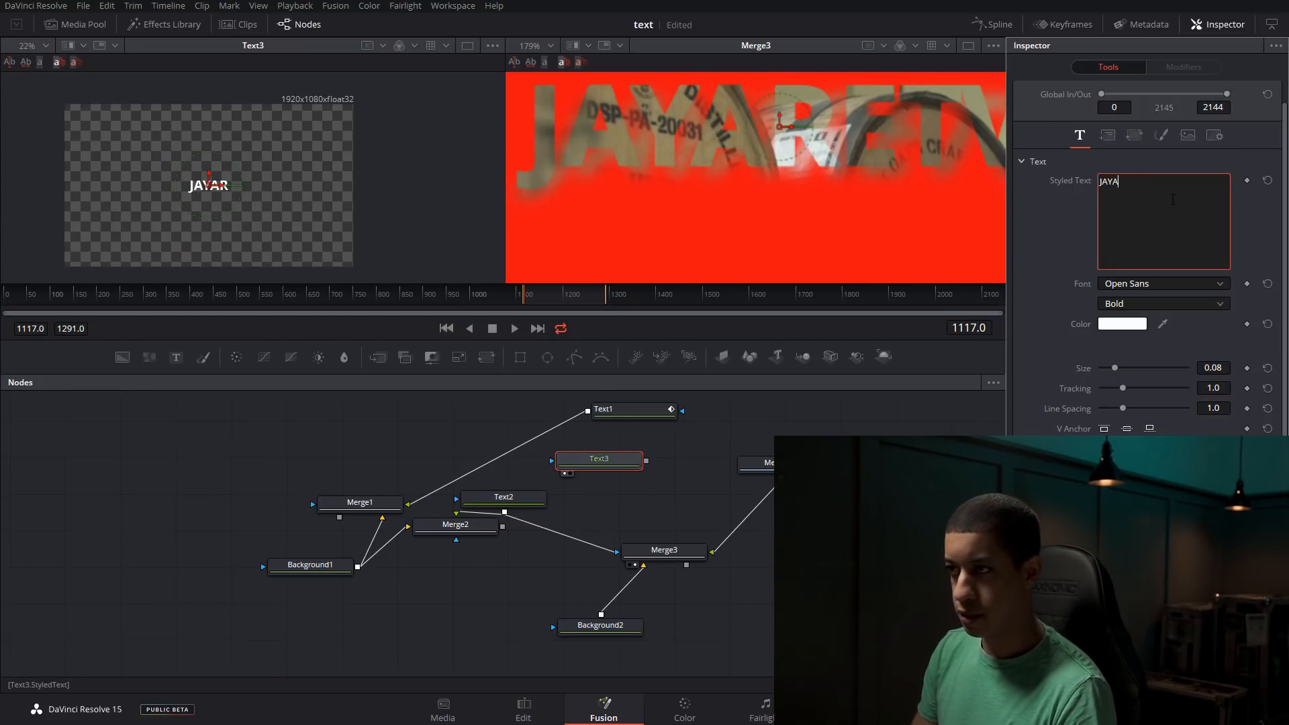
text(AYARETV)
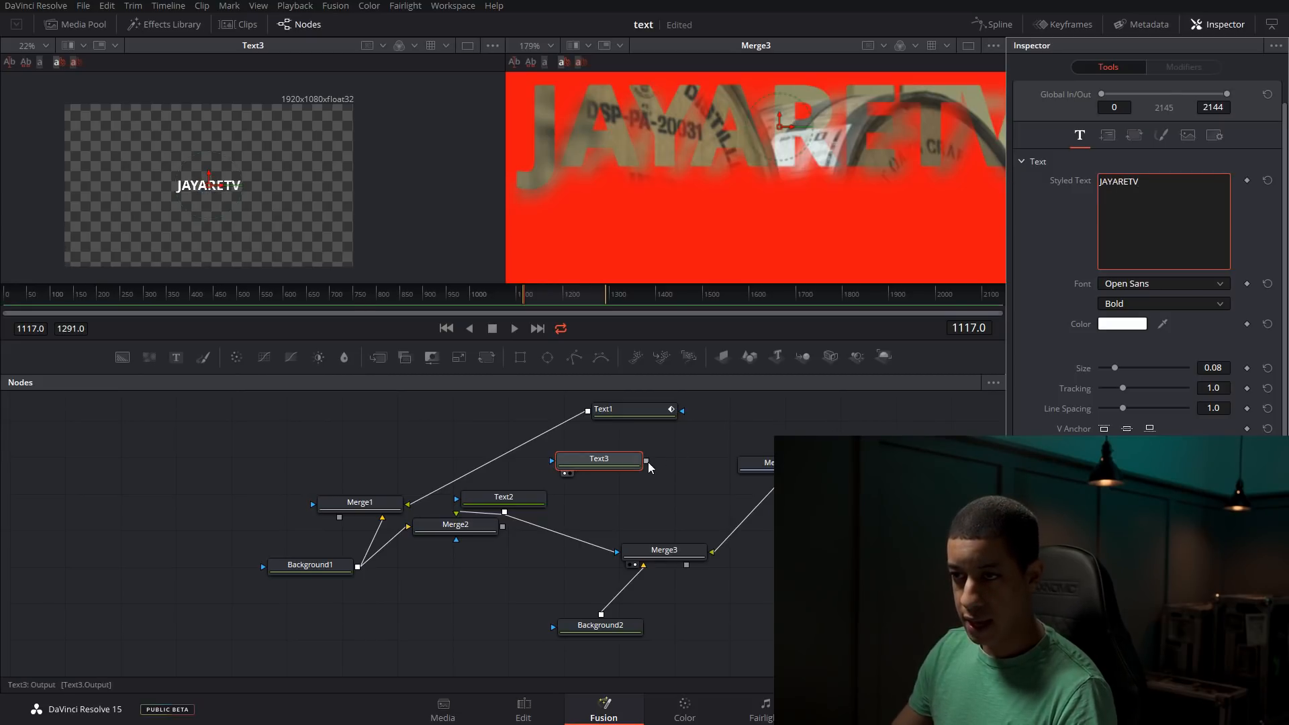
Connect Text3 to Merge3's effect mask input, place it above Merge3, and move Text1 back above Merge1
drag(646, 462, 617, 552)
drag(606, 468, 656, 483)
drag(633, 420, 377, 455)
drag(378, 455, 369, 455)
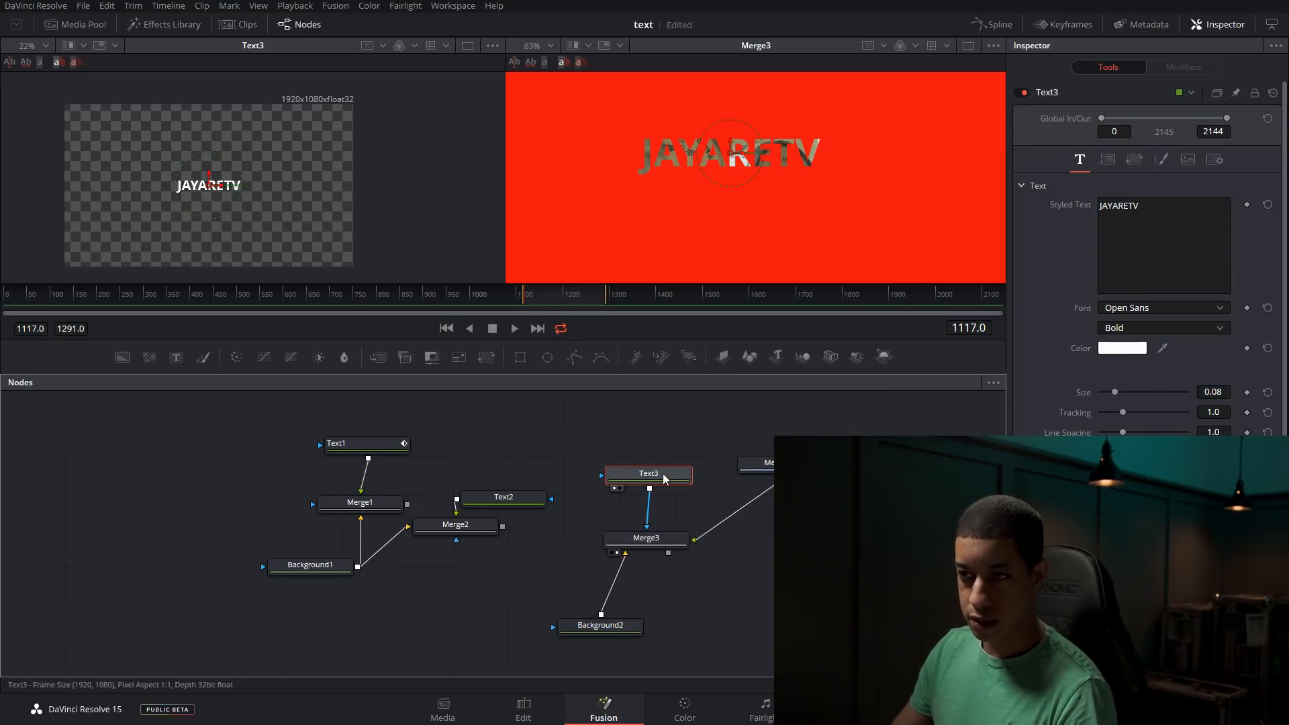
drag(642, 474, 641, 461)
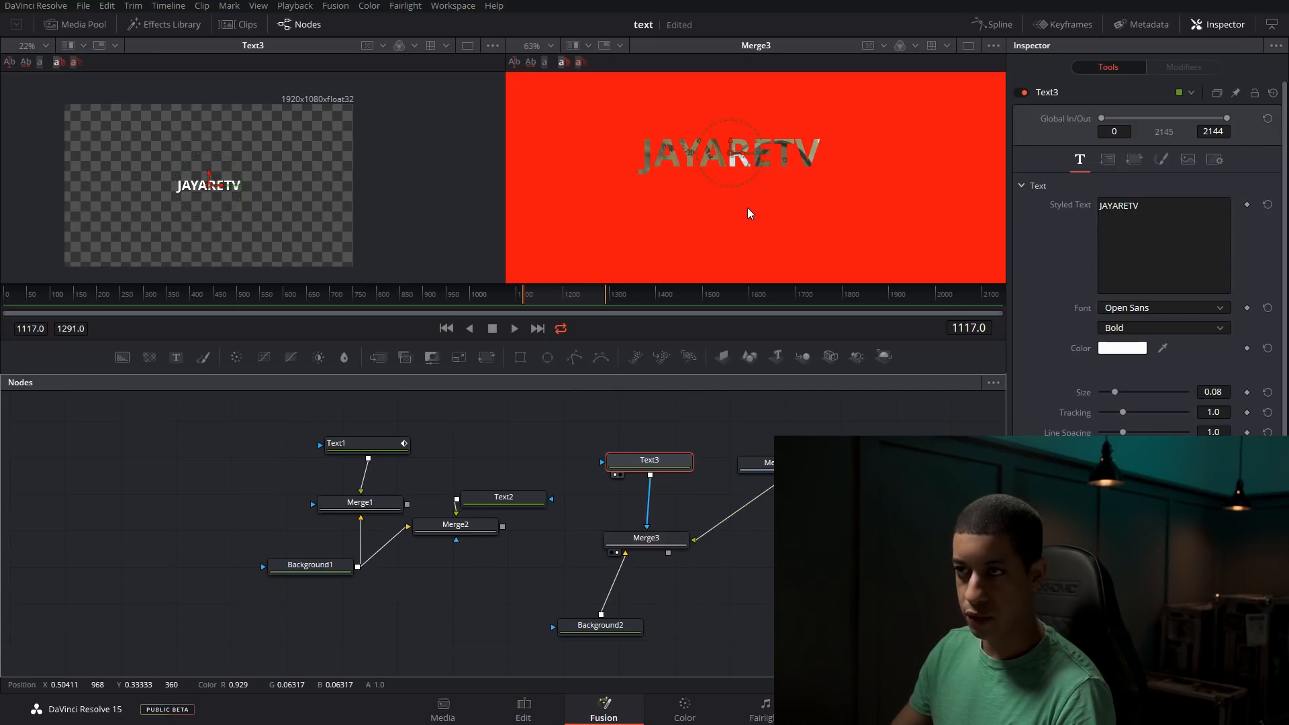
Set Text3's size to 0.3465 and show the MediaIn1 footage in the first viewer for comparison
scroll(748, 210, down, 3)
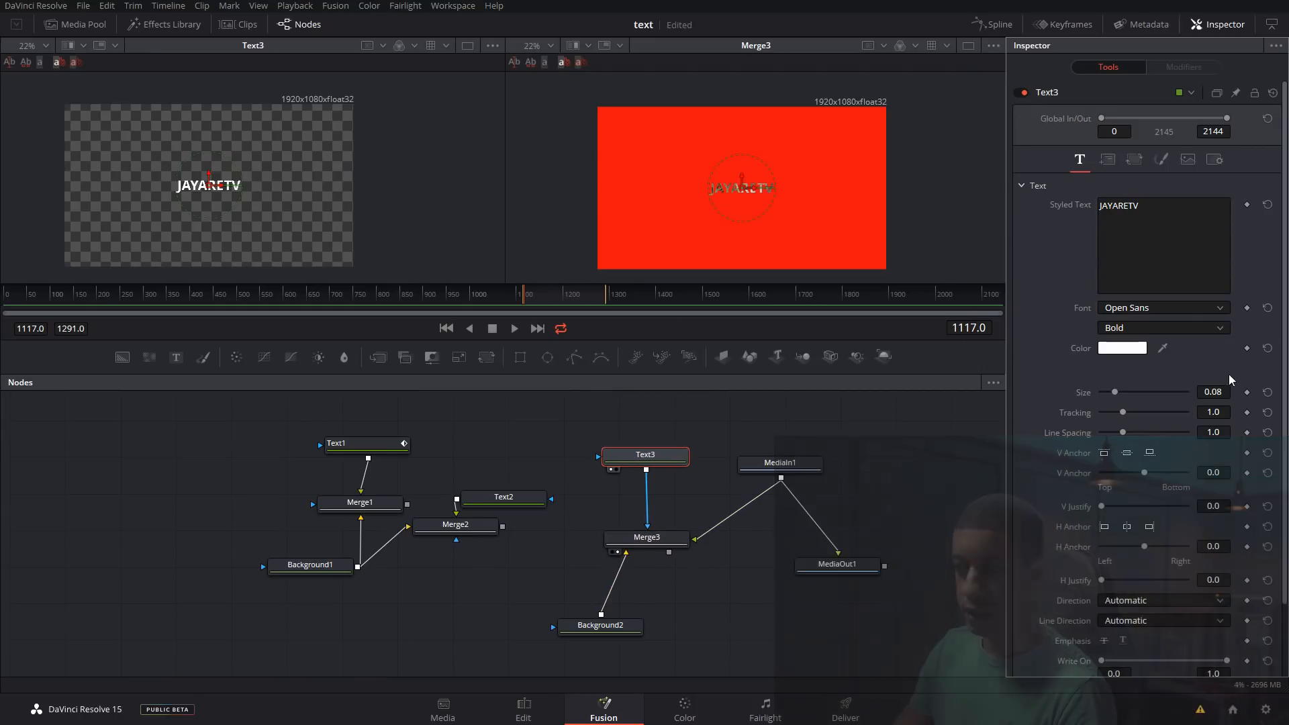
drag(1116, 392, 1164, 396)
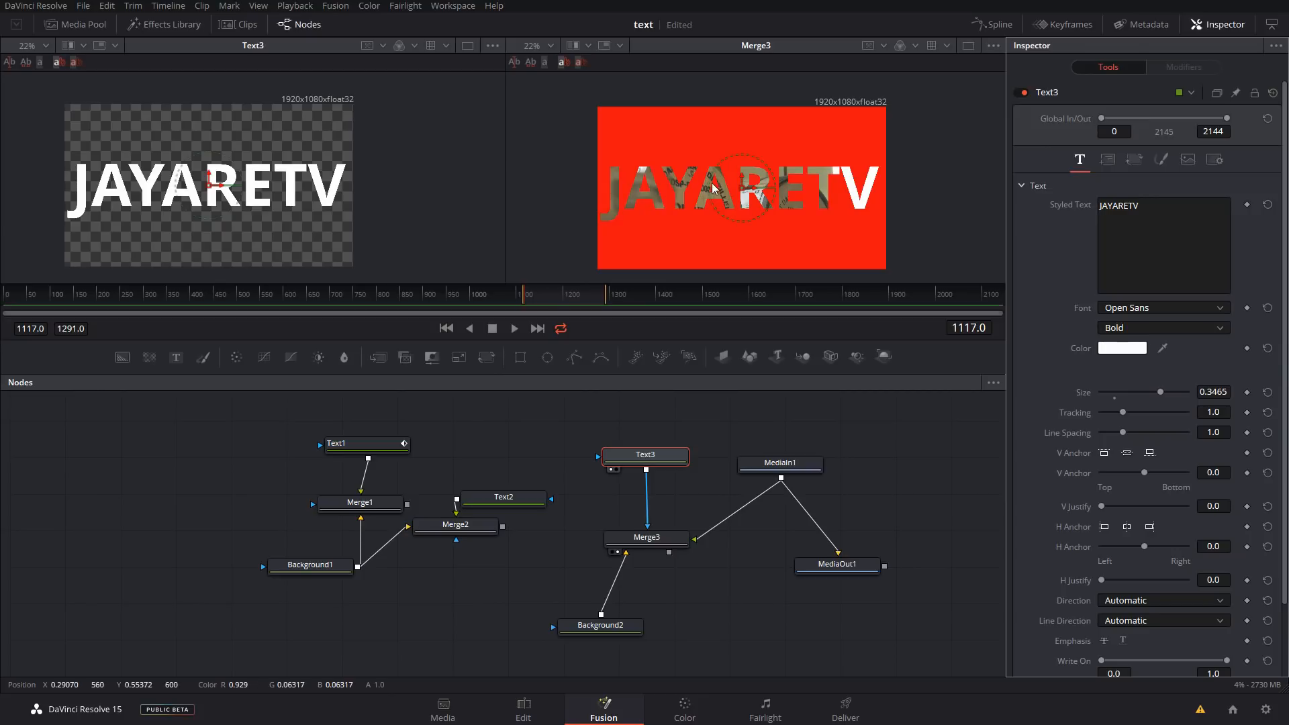
click(799, 464)
key(1)
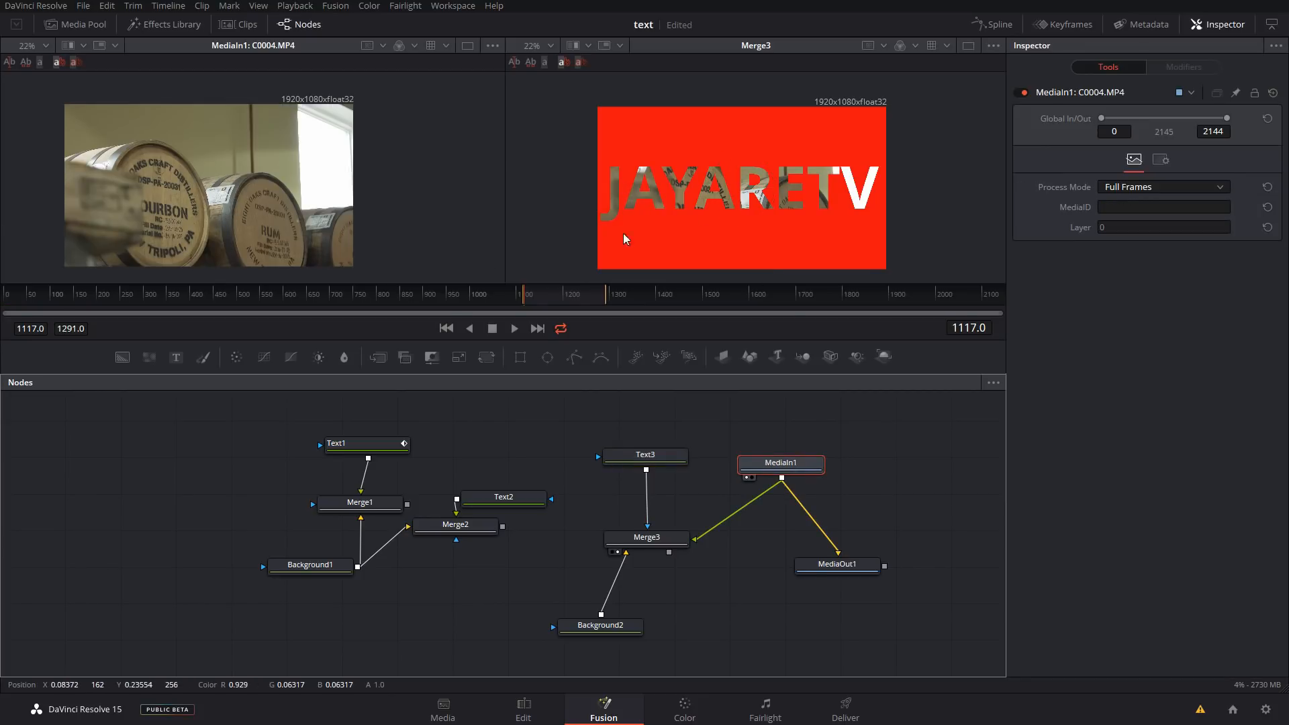
drag(792, 463, 784, 459)
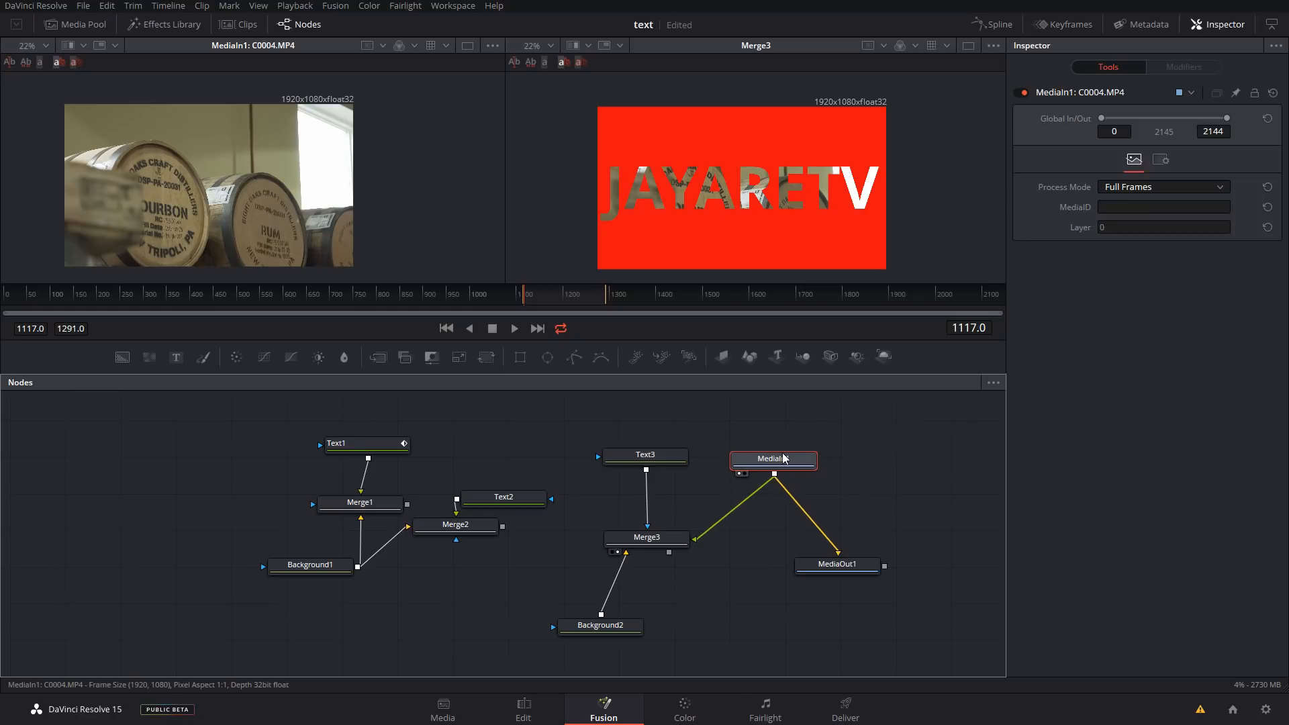
click(832, 565)
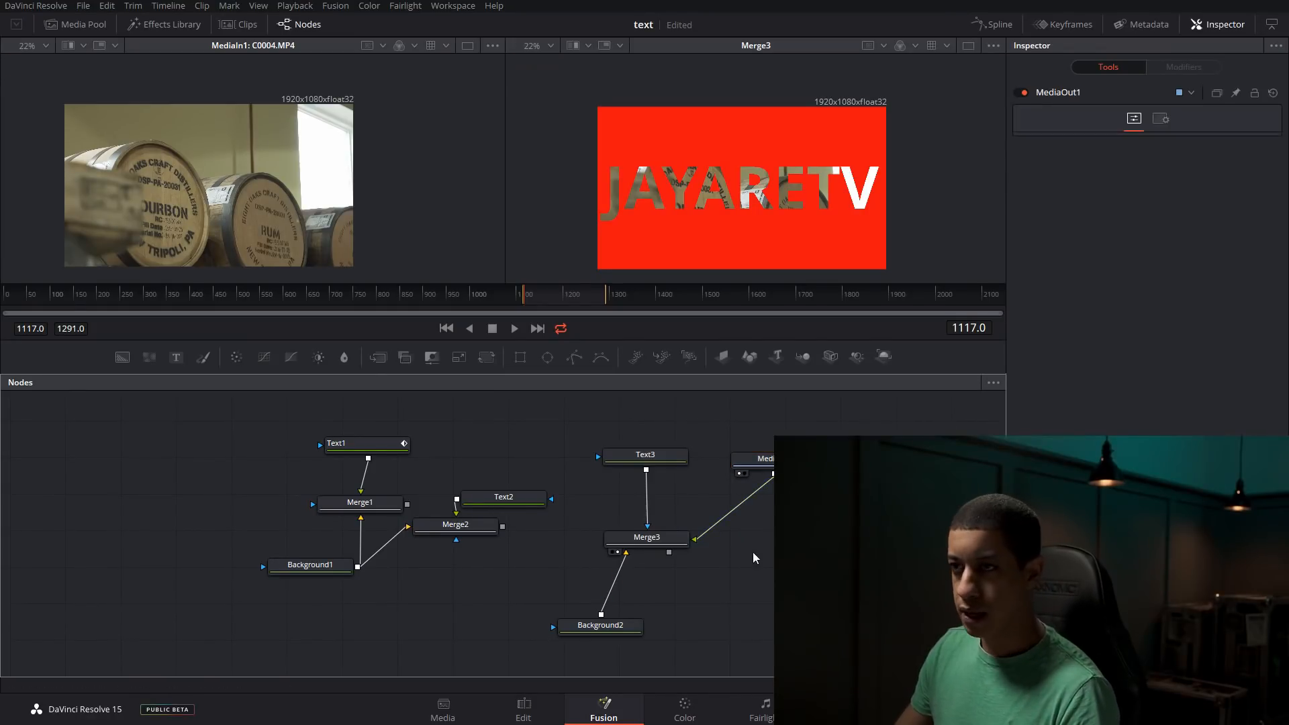
Select Text3 again and reduce its text size to 0.2874
click(667, 462)
drag(667, 462, 657, 467)
mouse_move(1161, 368)
mouse_down()
mouse_move(1132, 372)
mouse_move(1155, 385)
mouse_up()
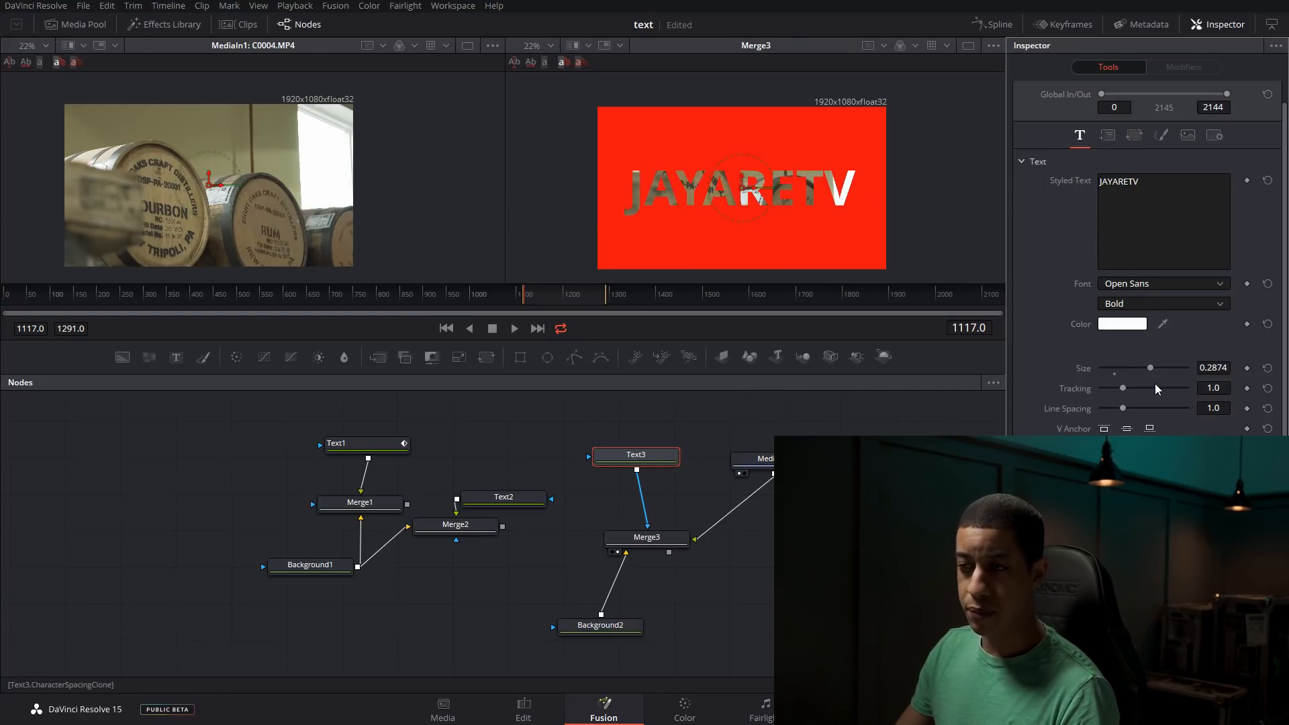
Modify Text3's size with a Shake modifier and play back the animated lettering
right_click(1095, 369)
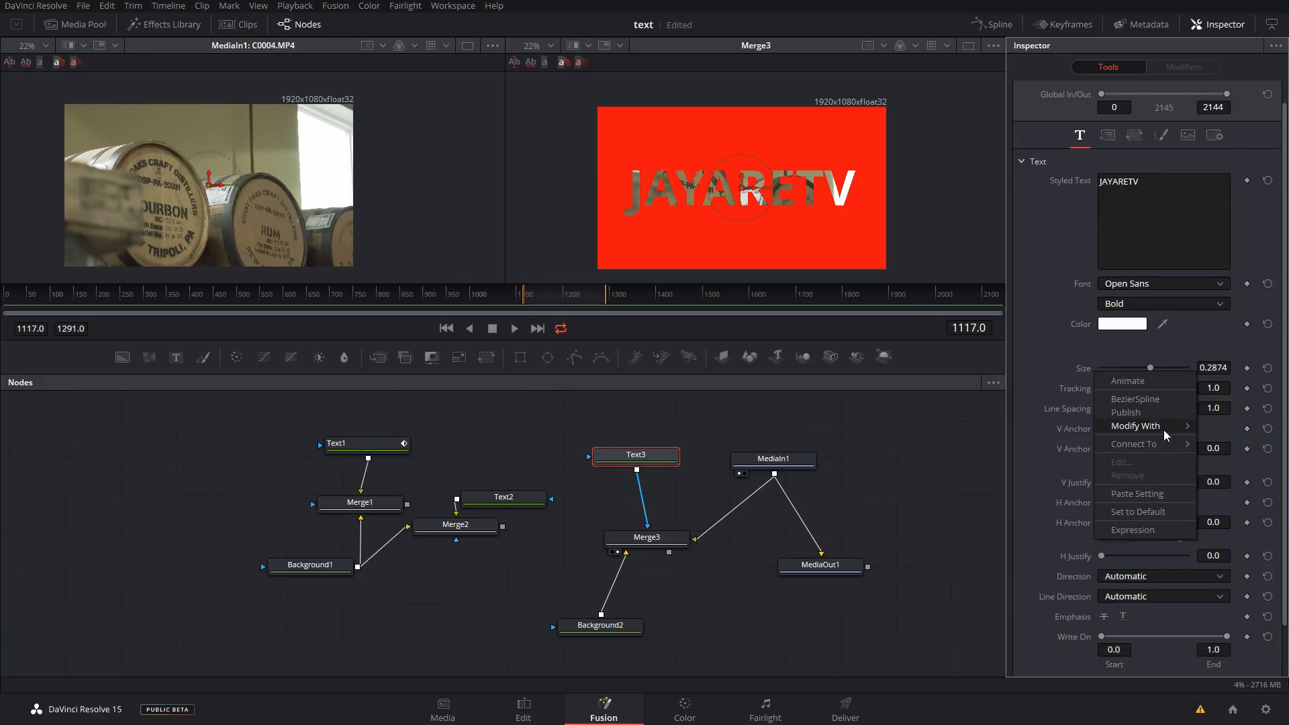
click(1066, 378)
right_click(1103, 370)
mouse_move(1163, 431)
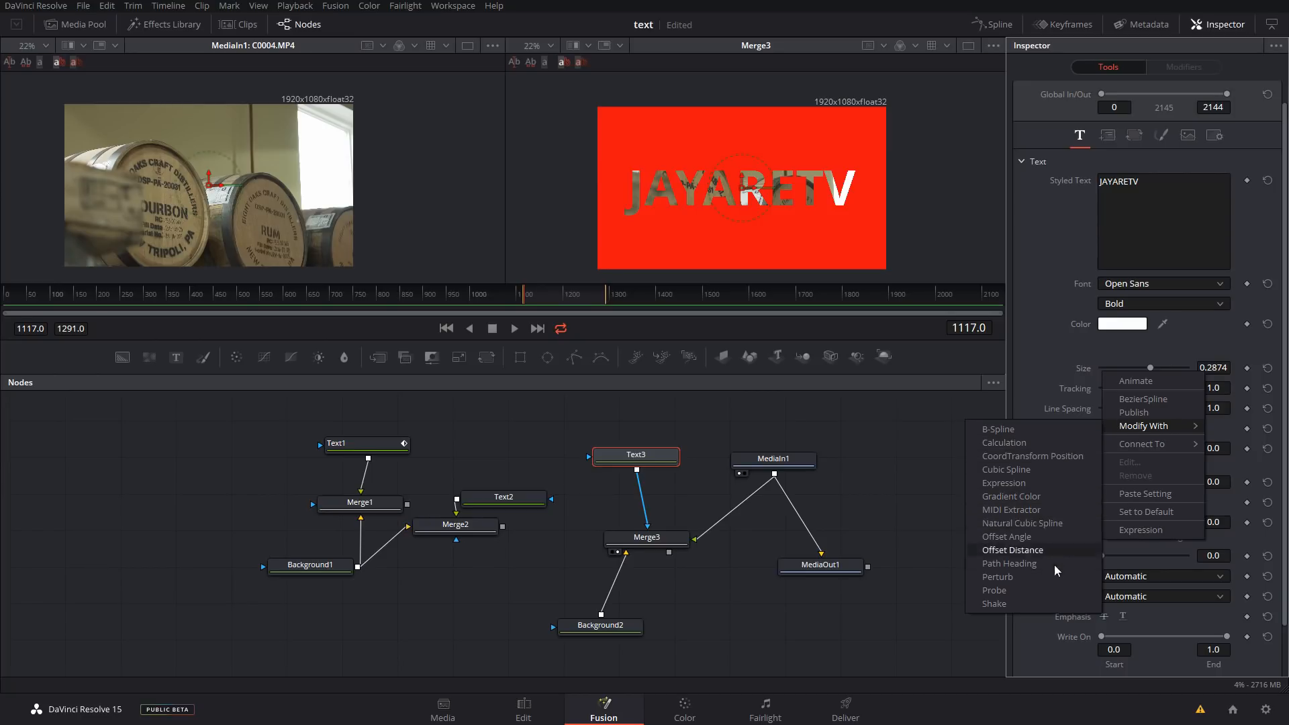
click(1028, 606)
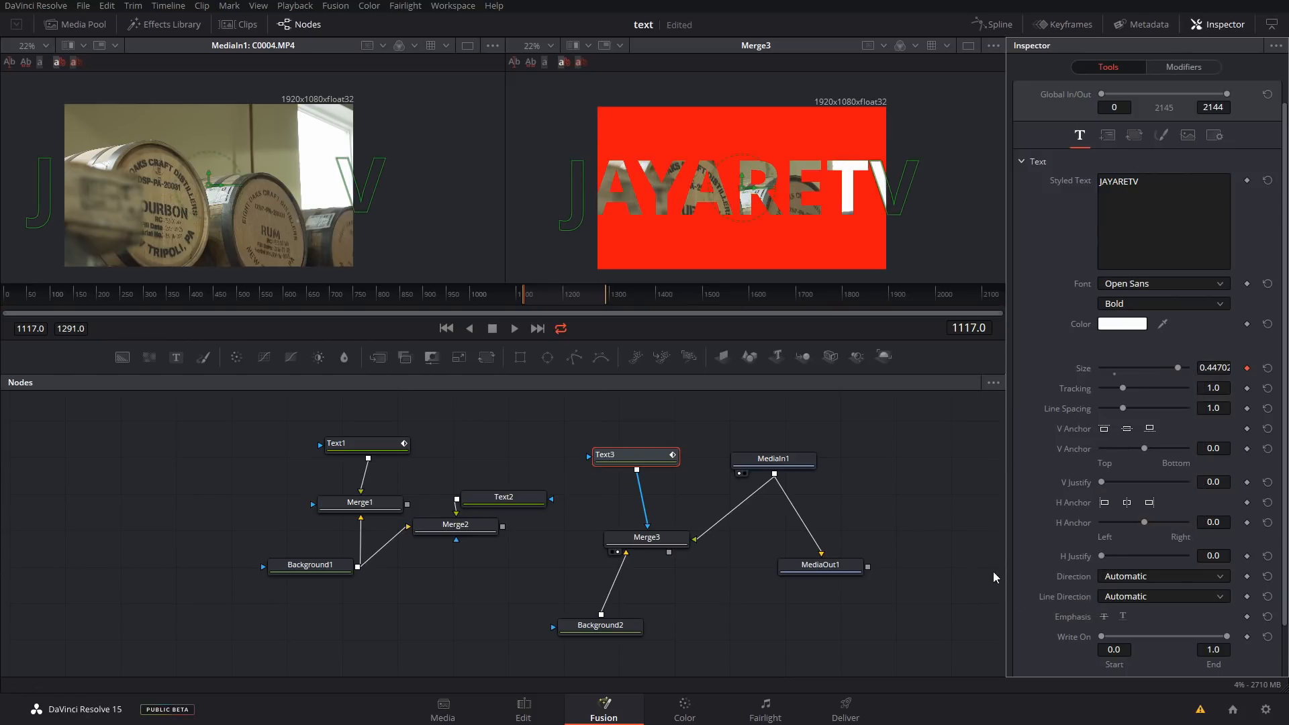
click(514, 329)
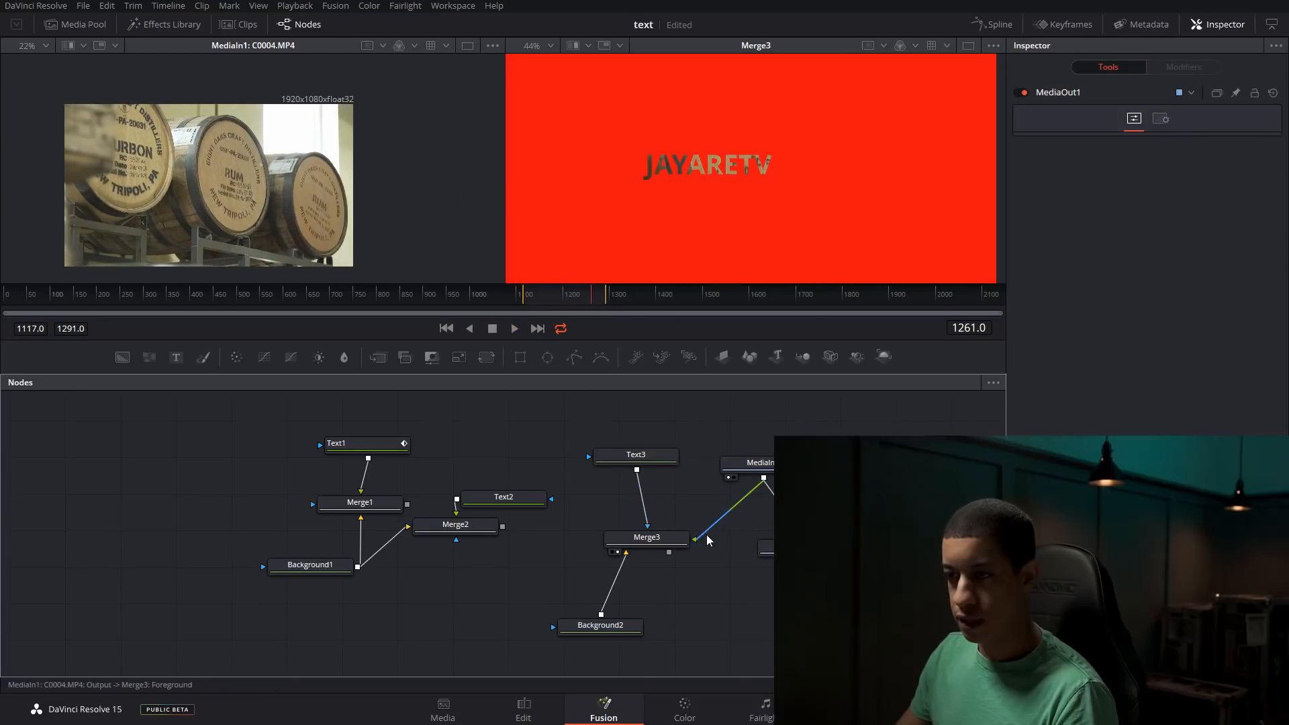
Disconnect MediaIn1 from Merge3, move the media nodes aside, and add a new Text node in the free space
click(710, 533)
drag(800, 413, 936, 522)
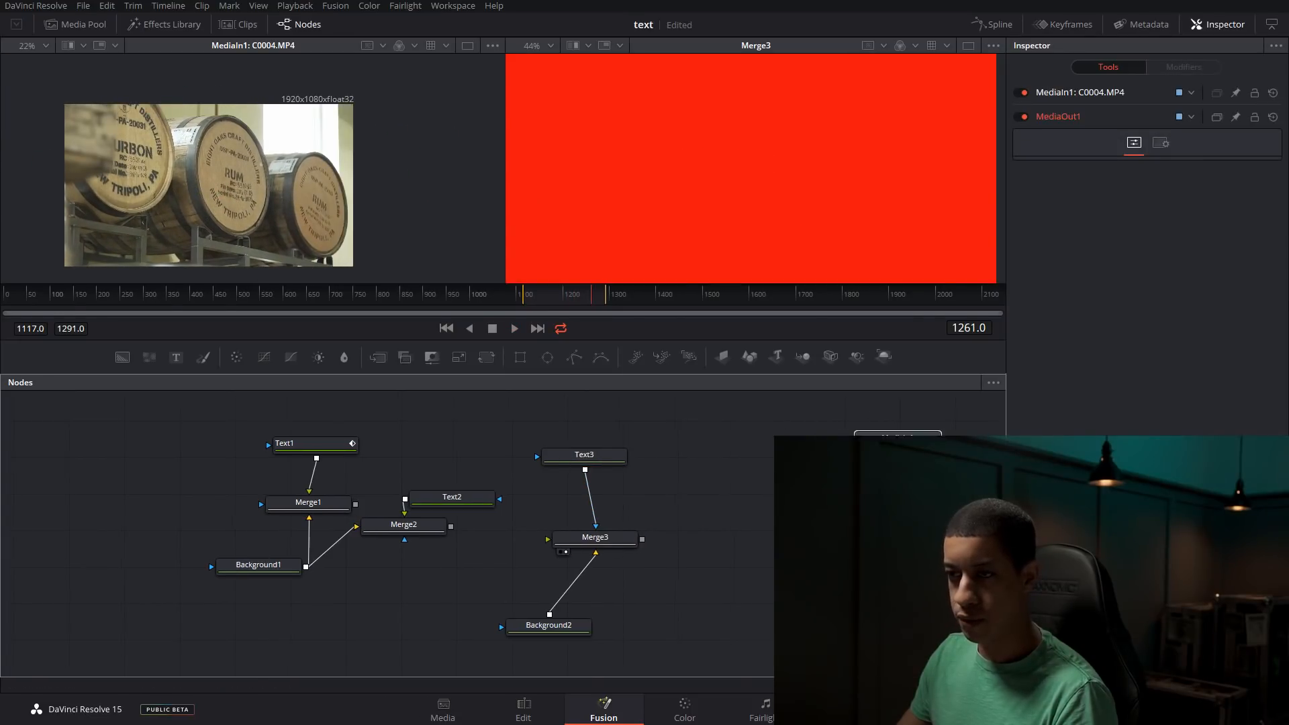
drag(176, 357, 735, 465)
drag(593, 538, 580, 519)
Add a new Merge node below Text4, with Background1 as its background and Text4 as its foreground
click(549, 629)
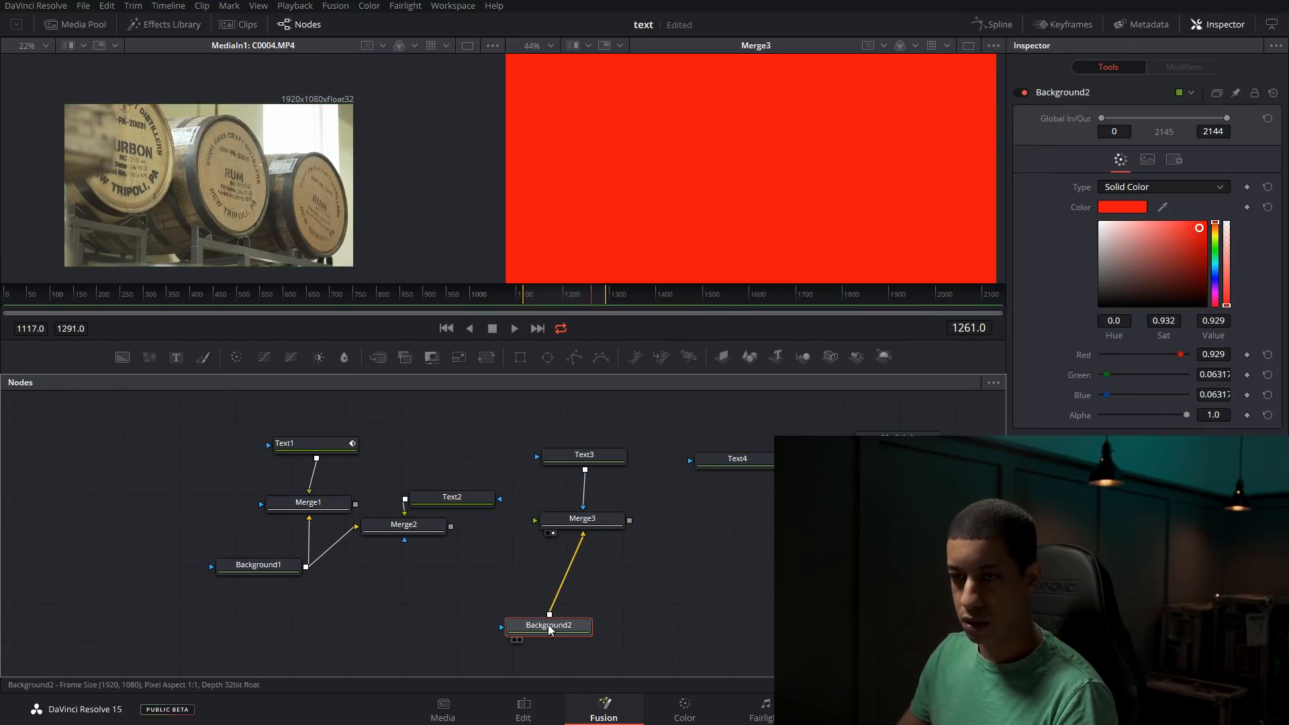
click(378, 357)
click(549, 626)
drag(233, 576, 397, 592)
drag(500, 586, 715, 536)
drag(788, 458, 746, 538)
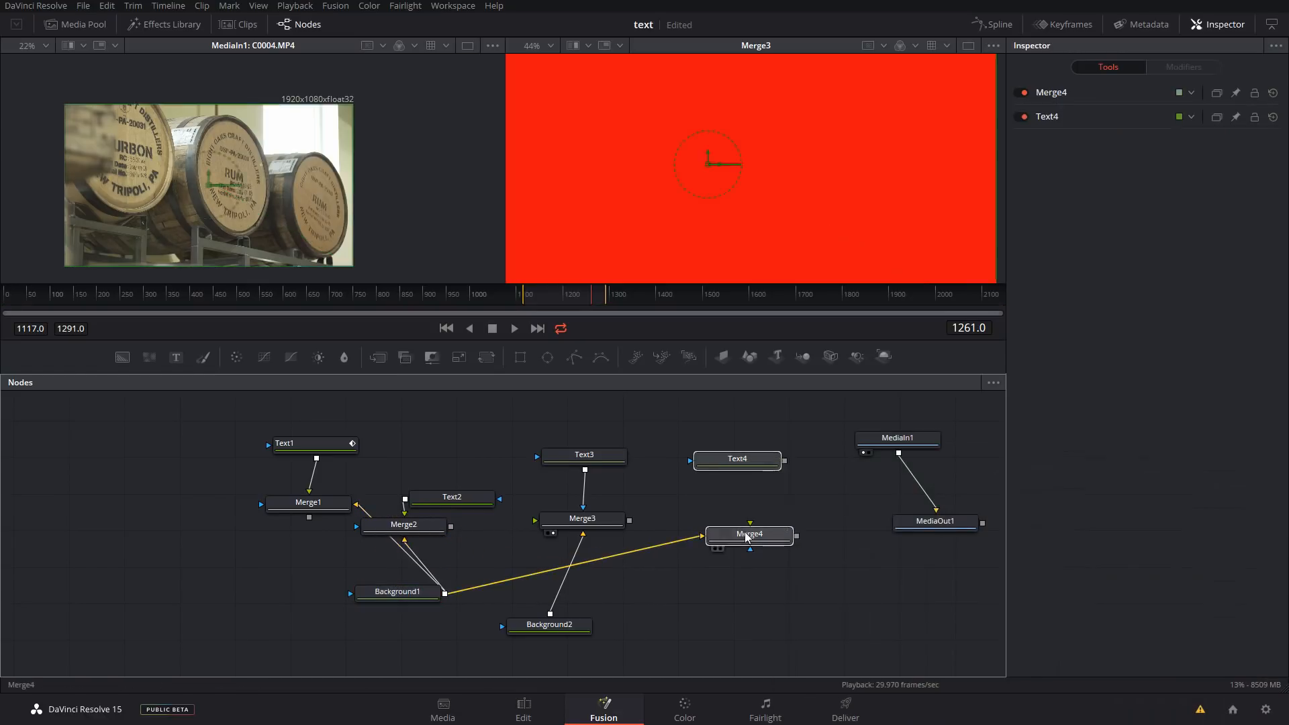
drag(783, 462, 748, 533)
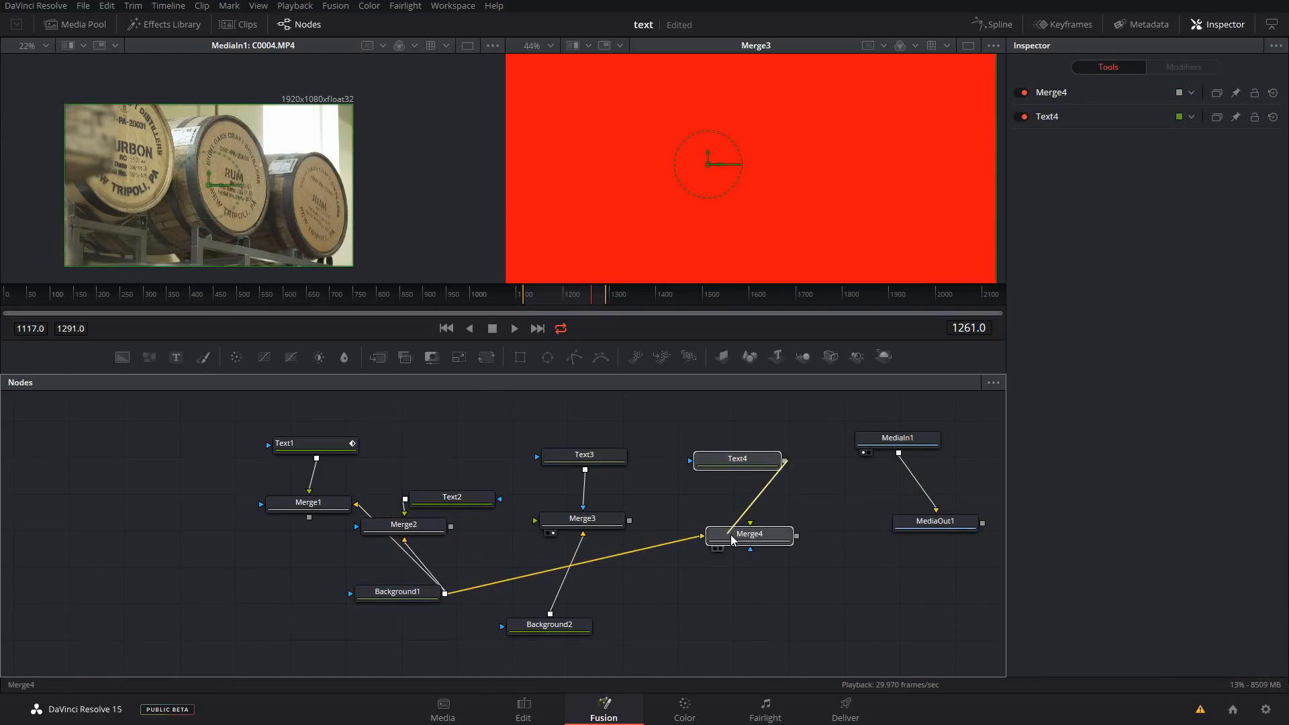
Show Merge4 in the second viewer and fit the image to the view
click(769, 537)
key(2)
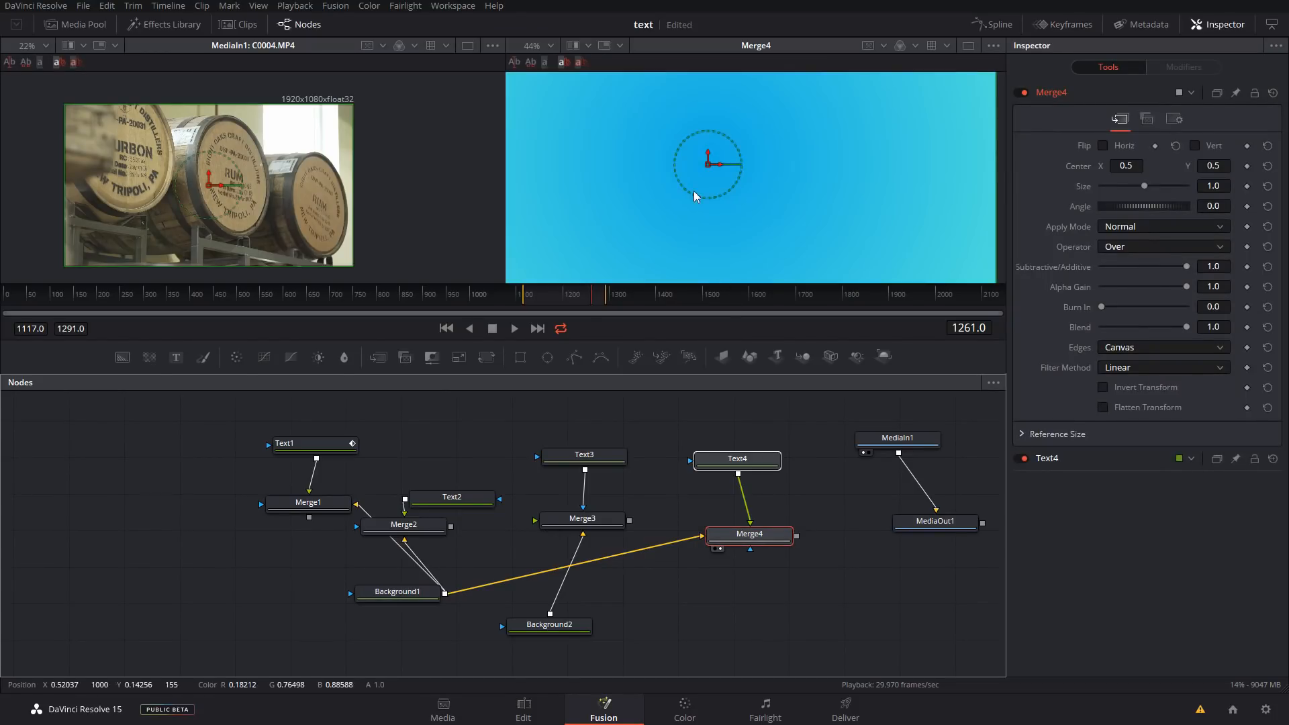
click(546, 47)
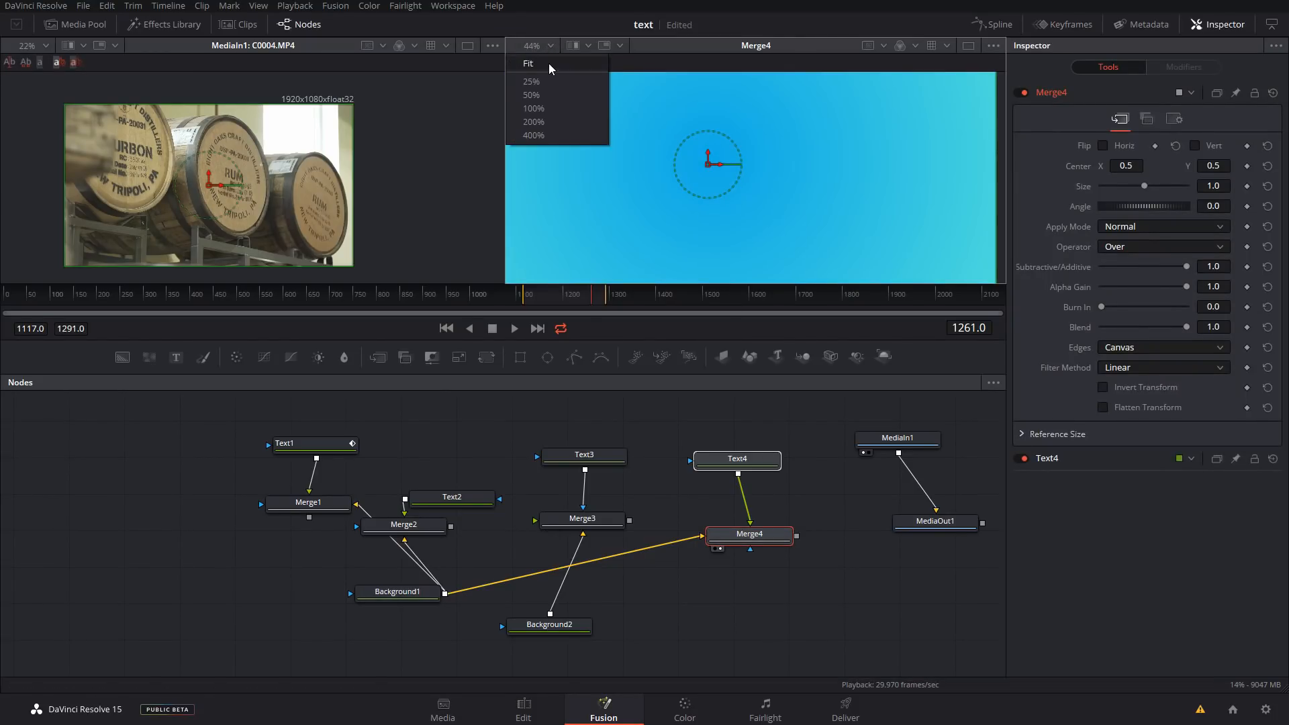
click(550, 63)
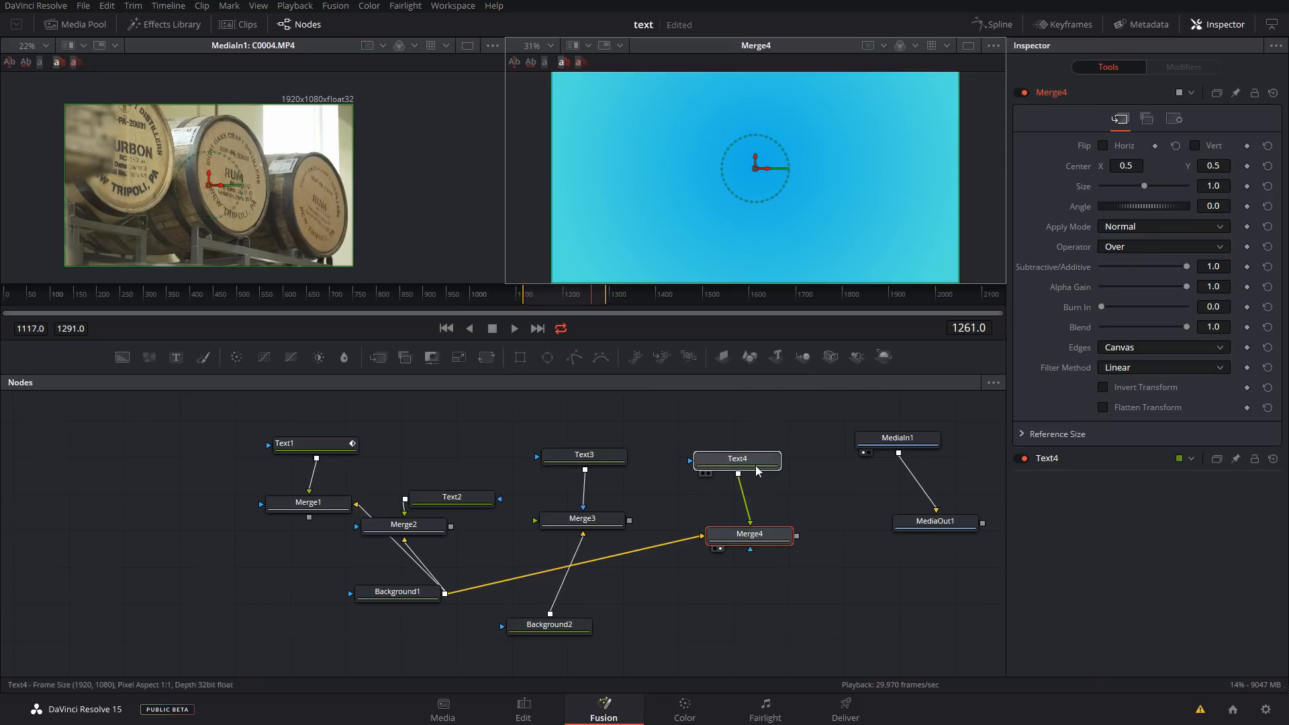
Enter JAYARETV as Text4's styled text
click(737, 459)
click(1154, 232)
text(JAYARETV)
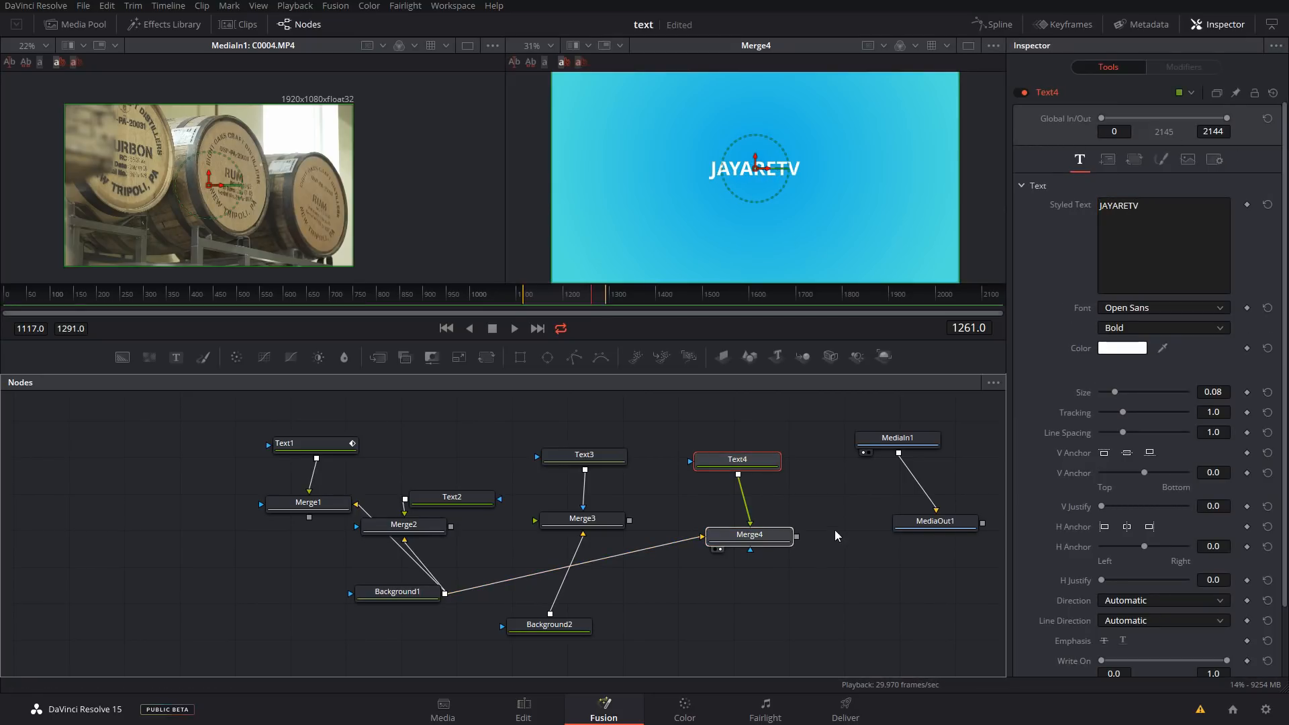
Line up the Text4 node directly above Merge4, level with the neighbouring Text3 and Merge3 nodes
drag(758, 465, 792, 485)
click(790, 520)
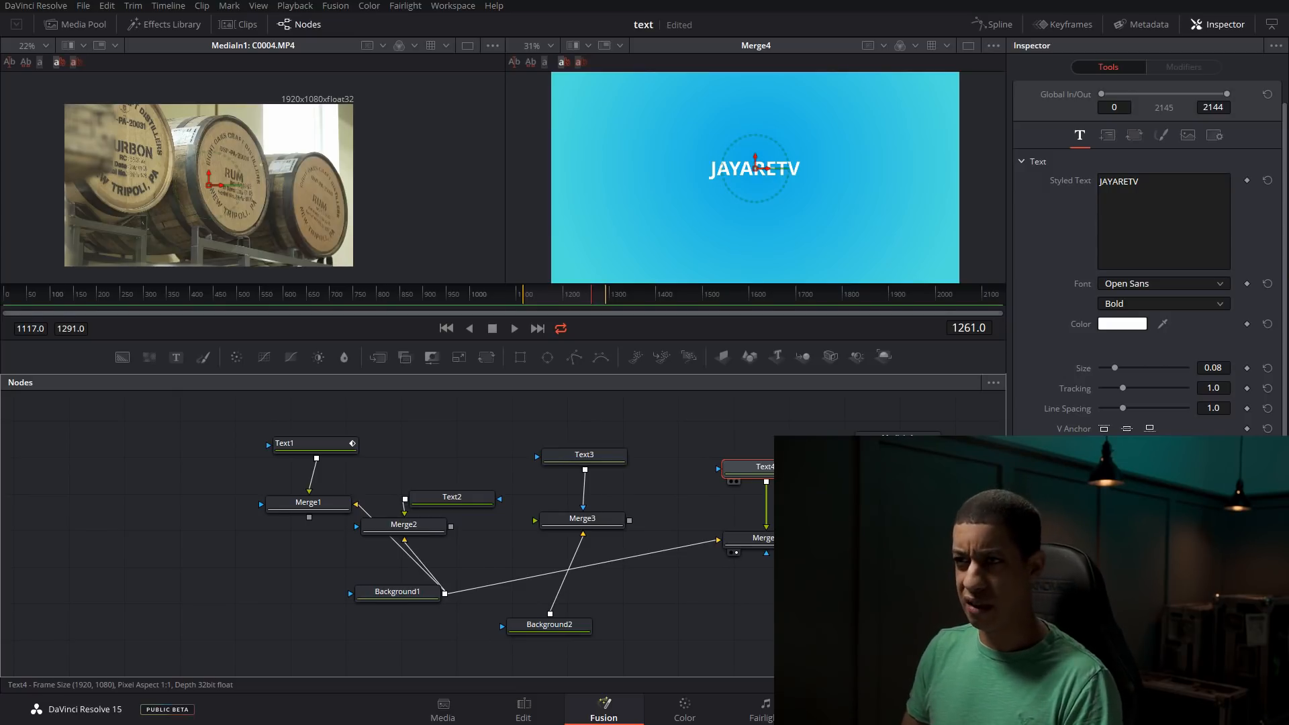
drag(783, 552, 768, 535)
click(785, 565)
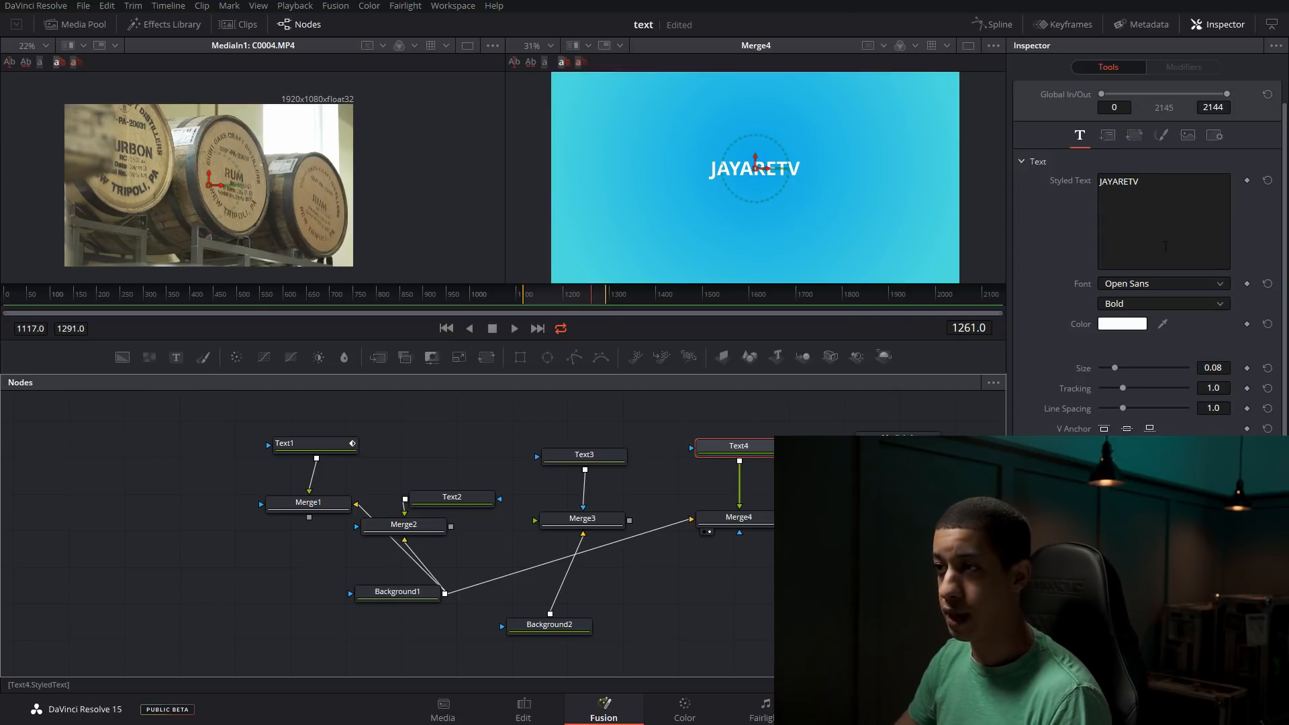
Apply a Follower modifier to Text4's styled text and open the modifier's timing settings
click(1135, 193)
double_click(1157, 188)
right_click(1118, 187)
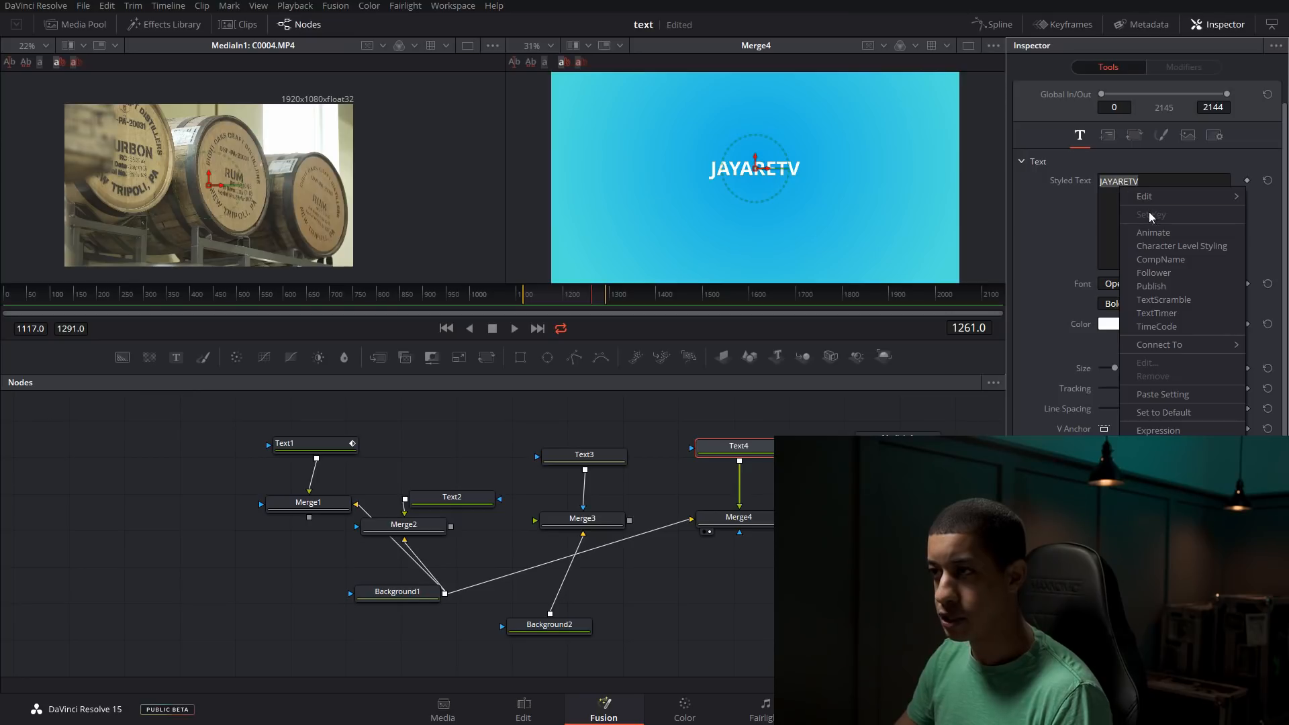
click(1110, 207)
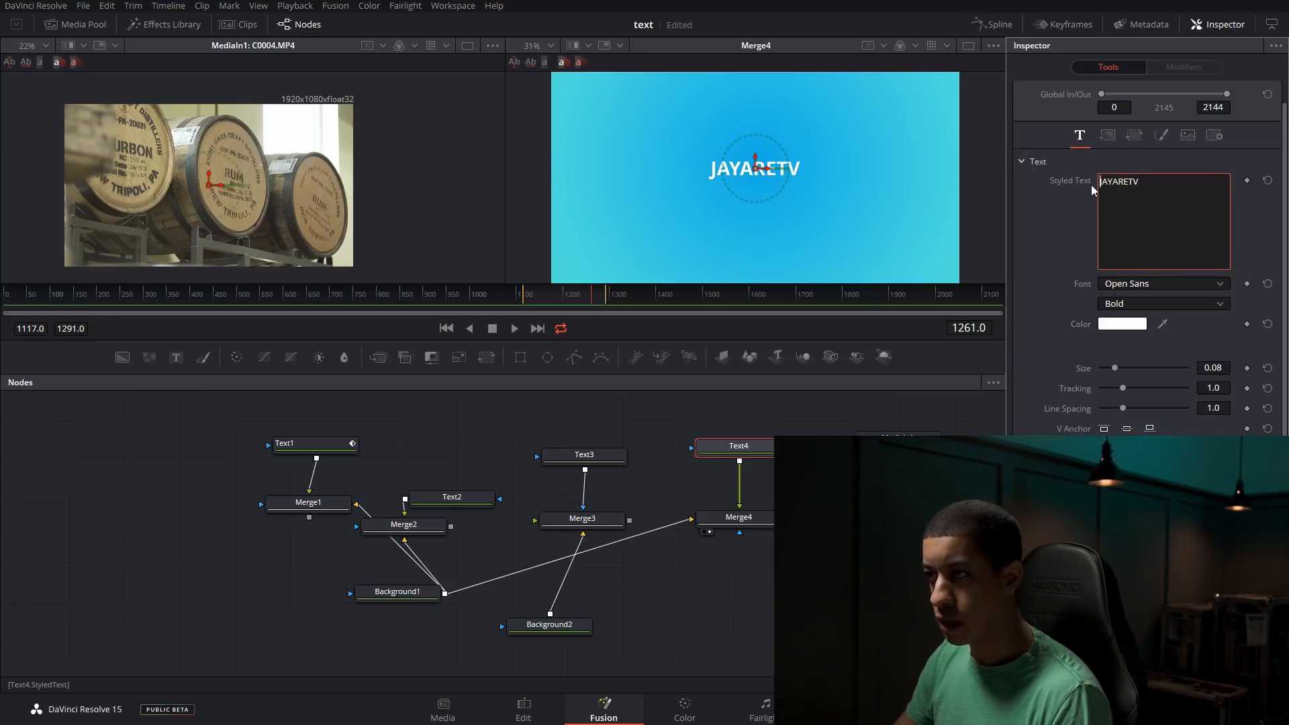
scroll(747, 170, up, 3)
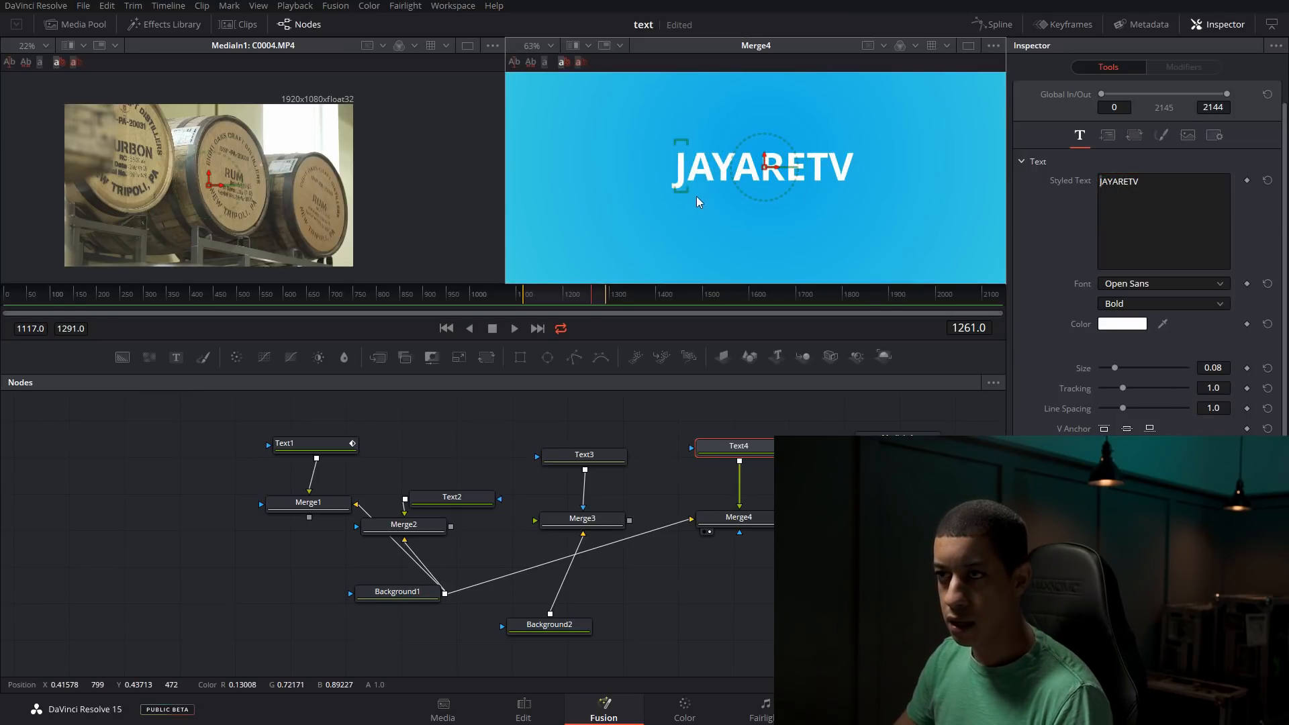
right_click(1140, 220)
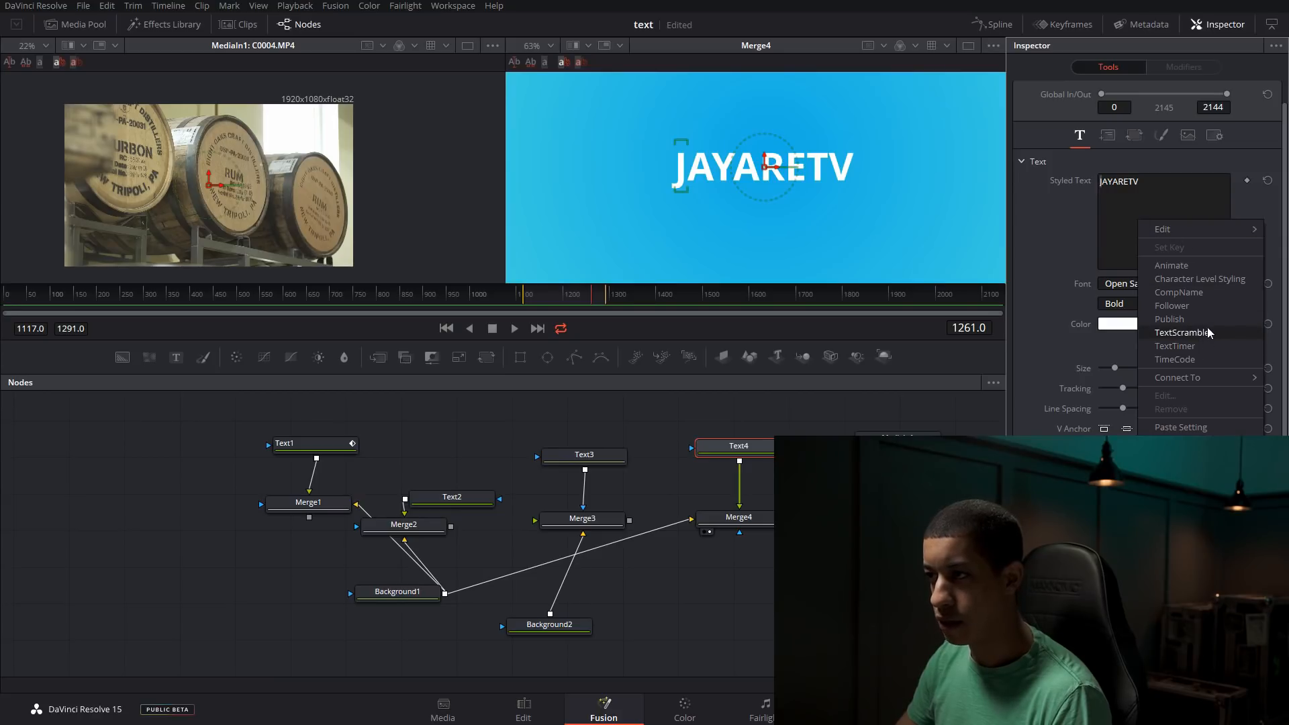
click(1215, 306)
click(1182, 68)
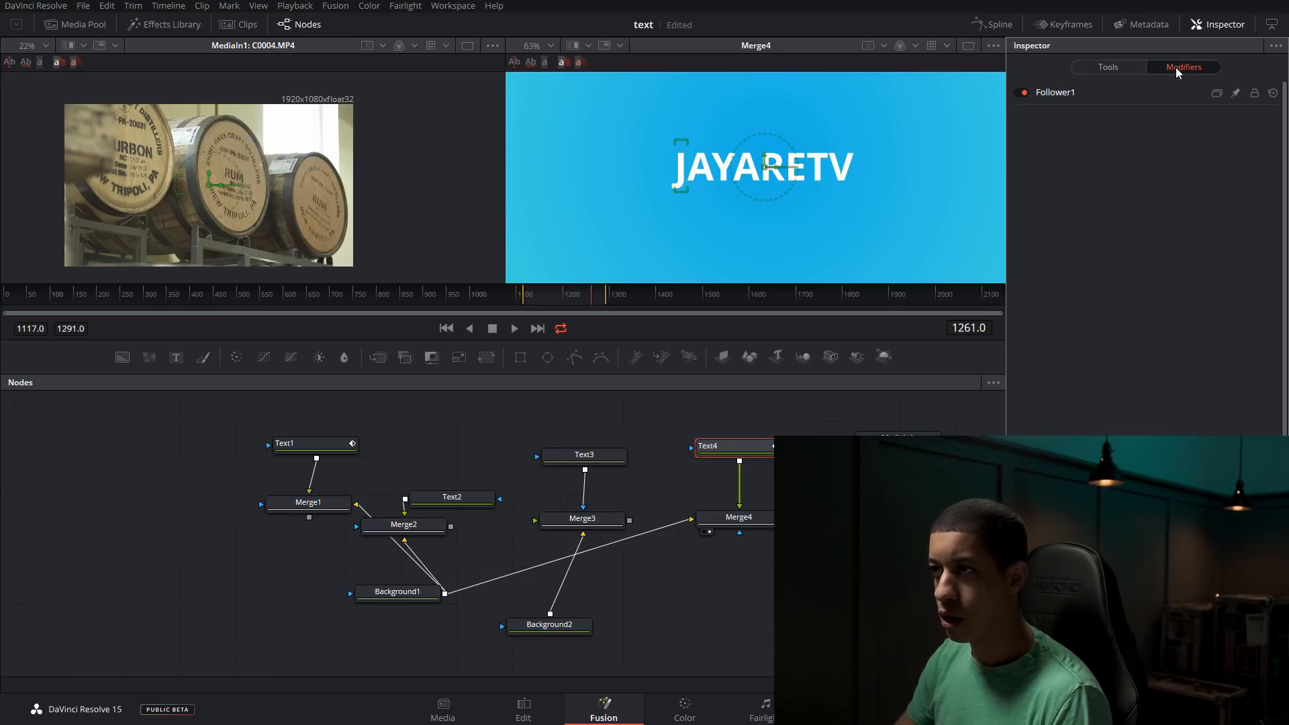
click(1066, 97)
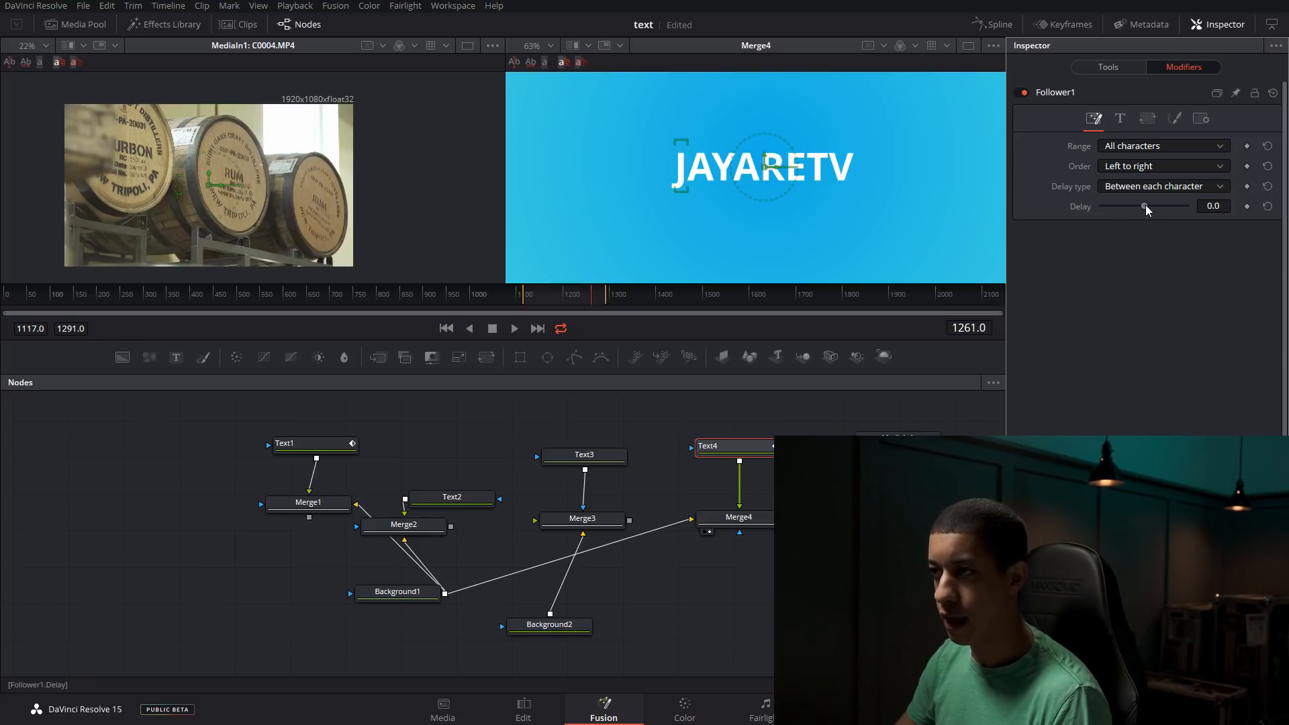
Set the Follower's delay between each character to 1.0
drag(1229, 206, 1201, 206)
text(1.0)
key(Return)
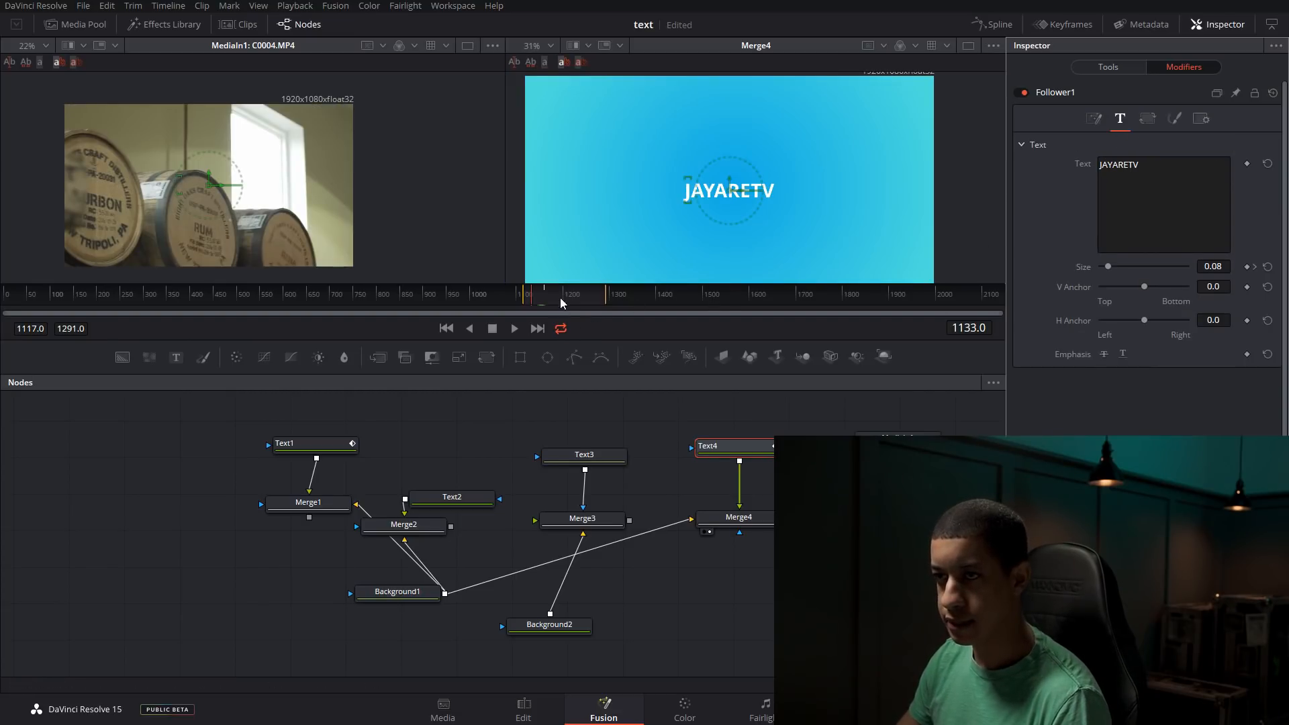
Keyframe the Follower modifier's text size of 0.08 at frame 1160
click(544, 298)
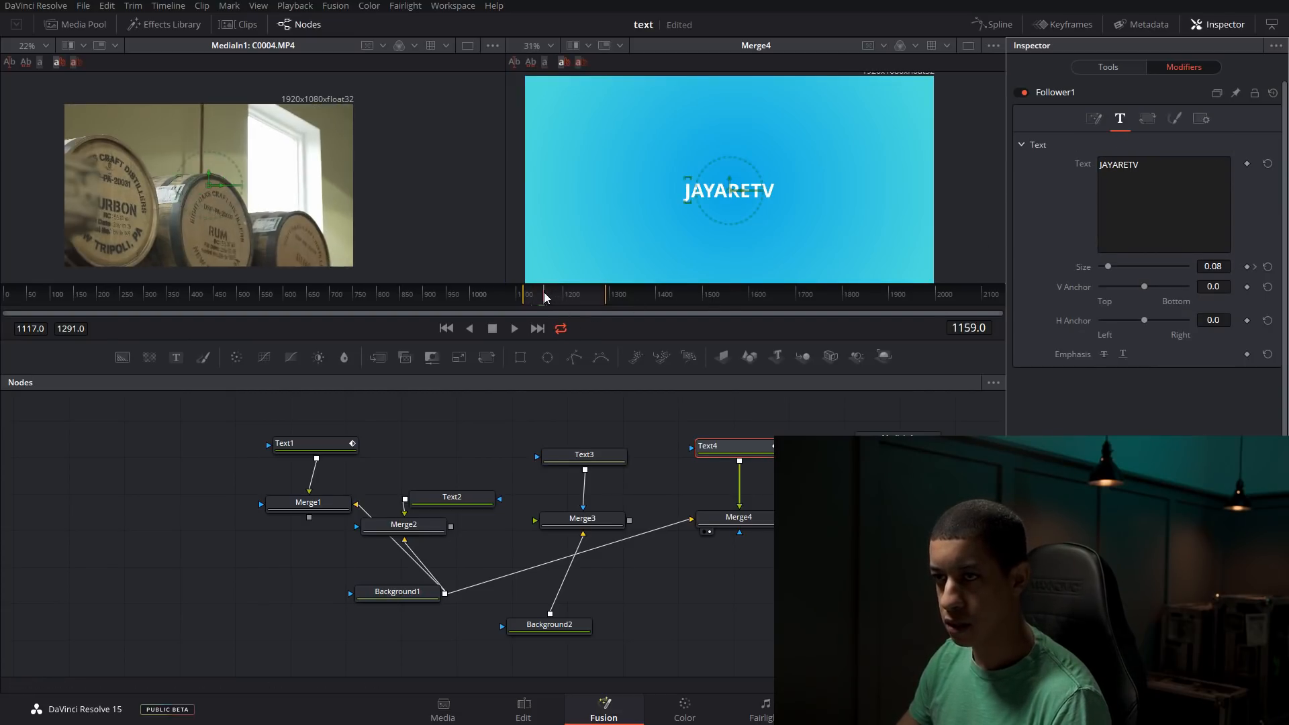
click(1256, 267)
scroll(681, 192, up, 2)
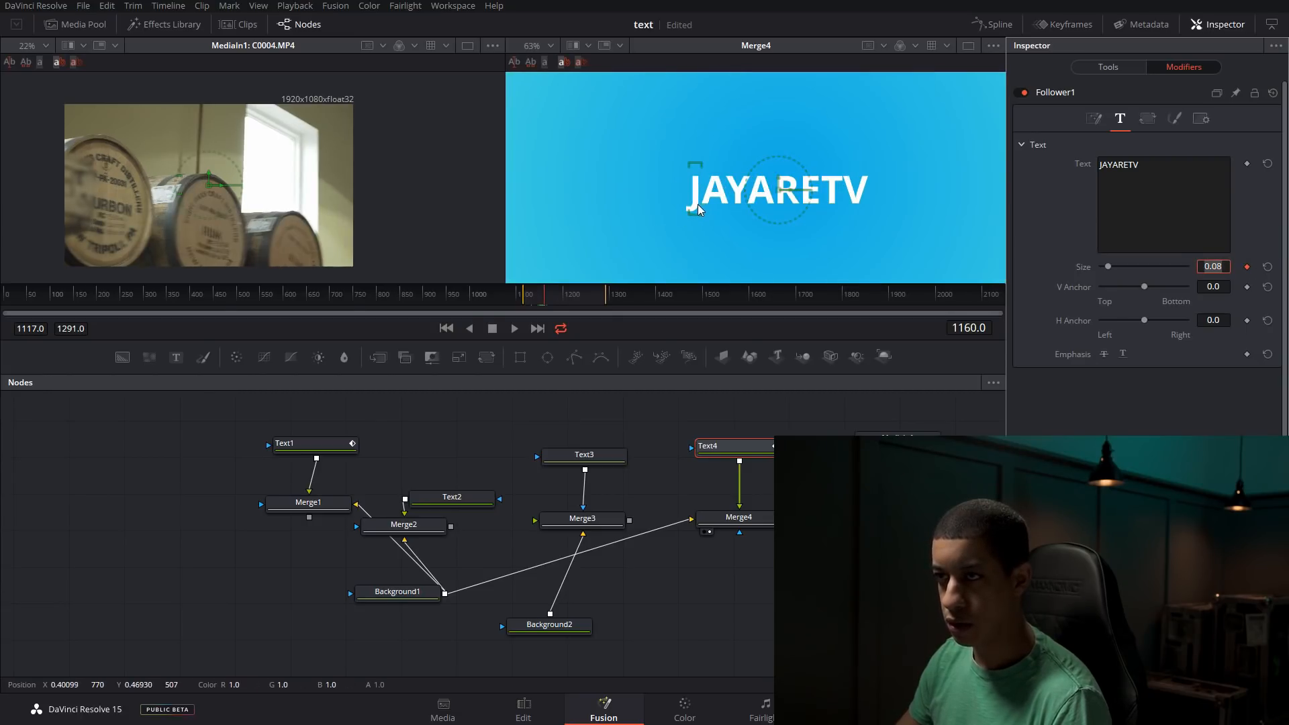
click(678, 187)
drag(676, 158, 682, 209)
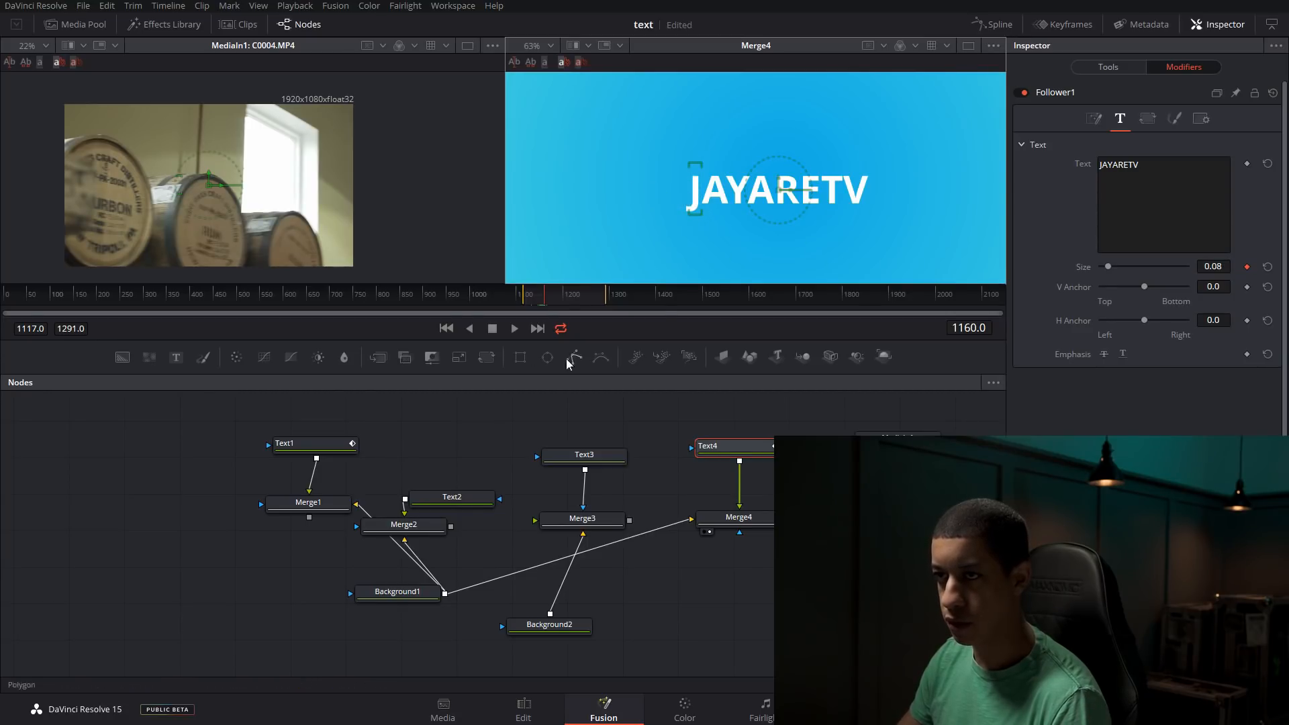
scroll(546, 295, up, 3)
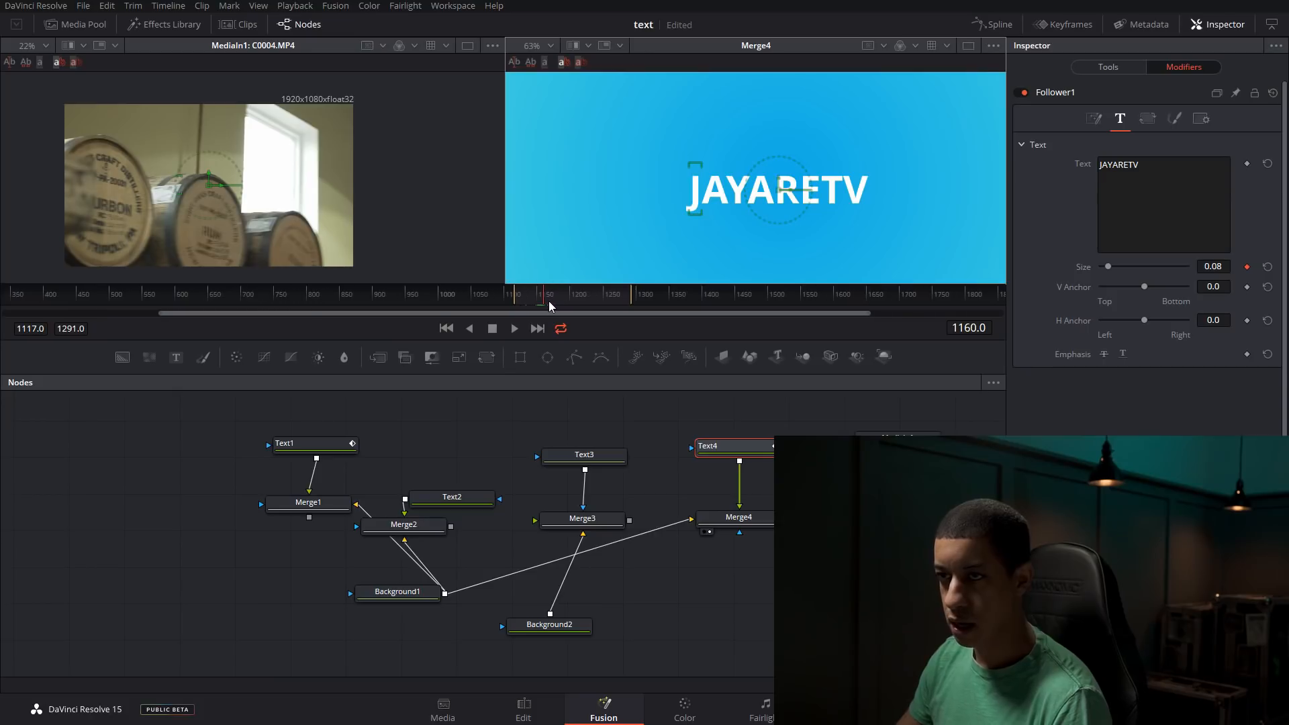
Set the Follower's text size to 0.315 at frame 1171
scroll(548, 294, up, 2)
mouse_move(539, 300)
mouse_down()
mouse_move(578, 301)
mouse_move(558, 301)
mouse_up()
drag(1108, 266, 1128, 267)
scroll(779, 238, down, 2)
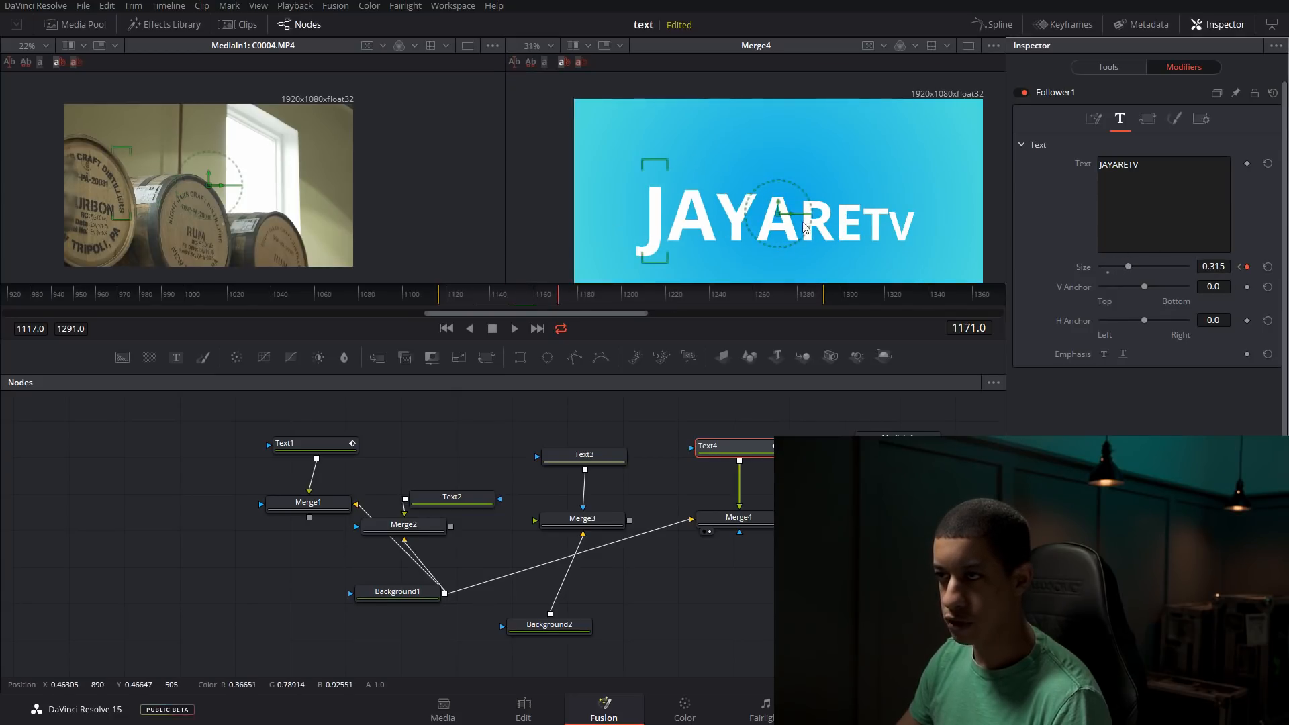
Fit the Merge4 view and play back the Follower's size animation from frame 1160
click(541, 302)
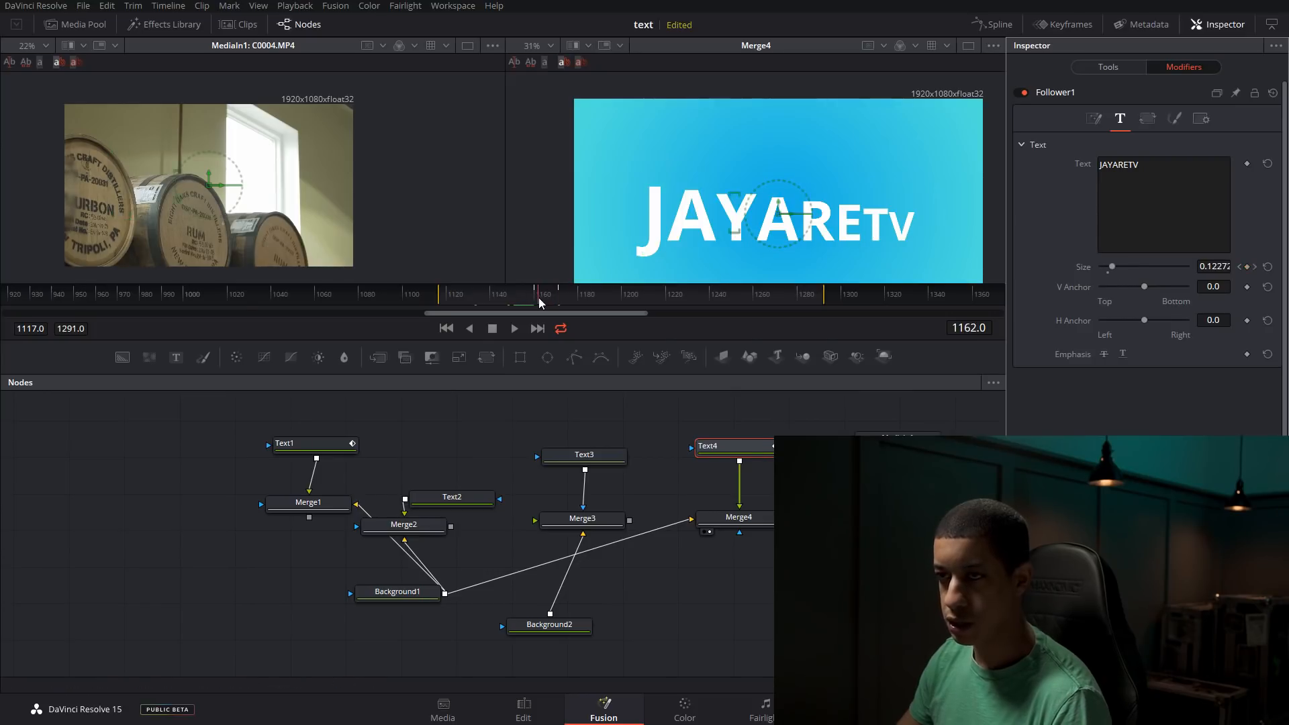
drag(540, 302, 537, 300)
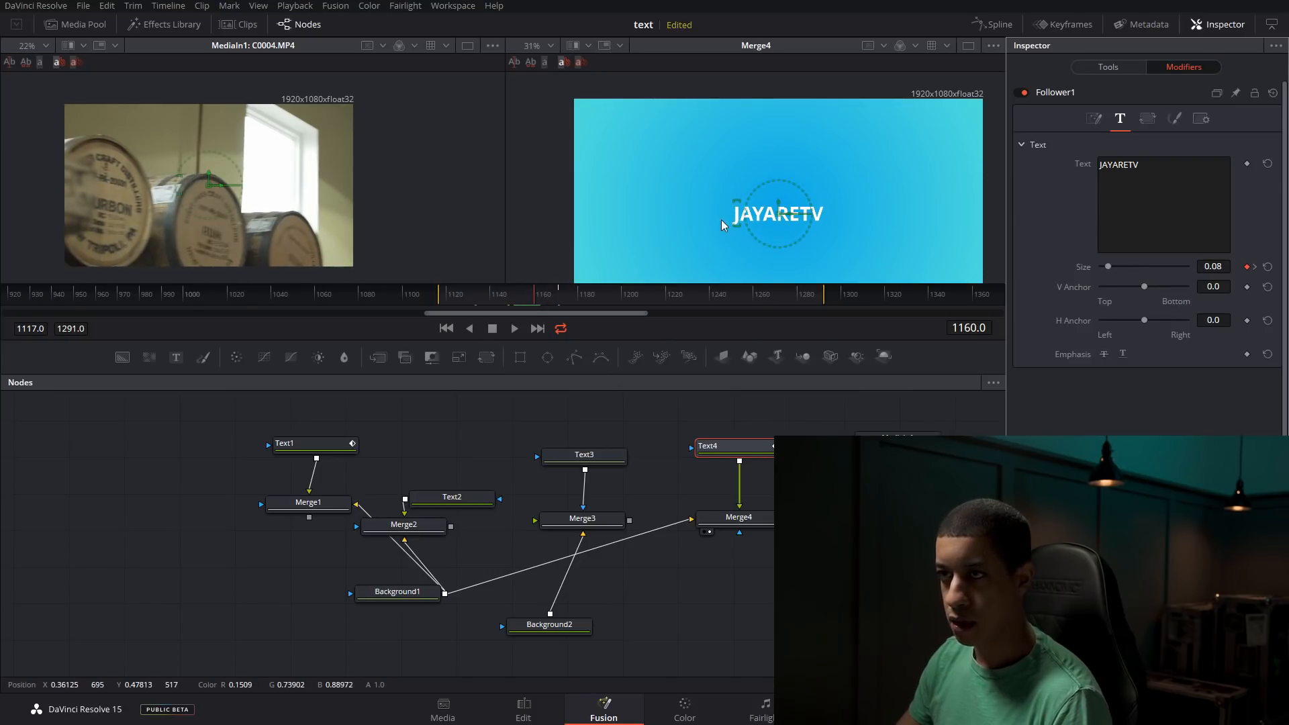
click(549, 46)
click(550, 62)
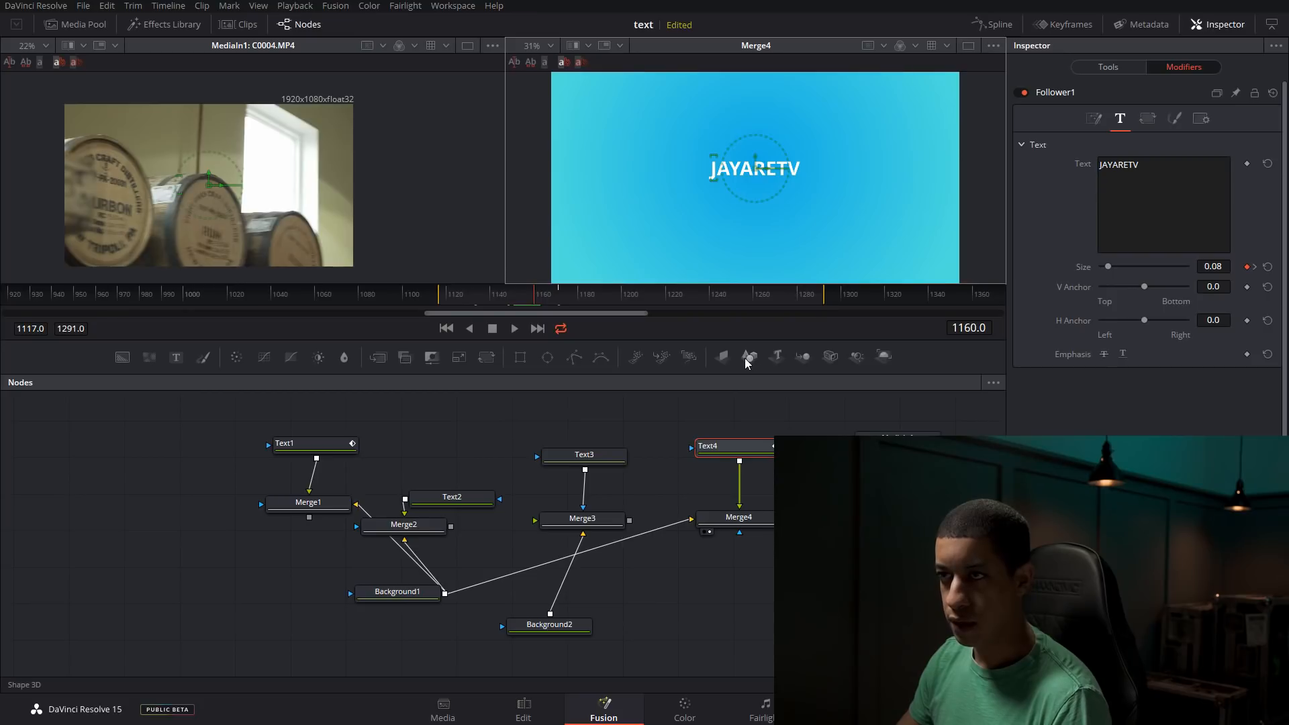
key(space)
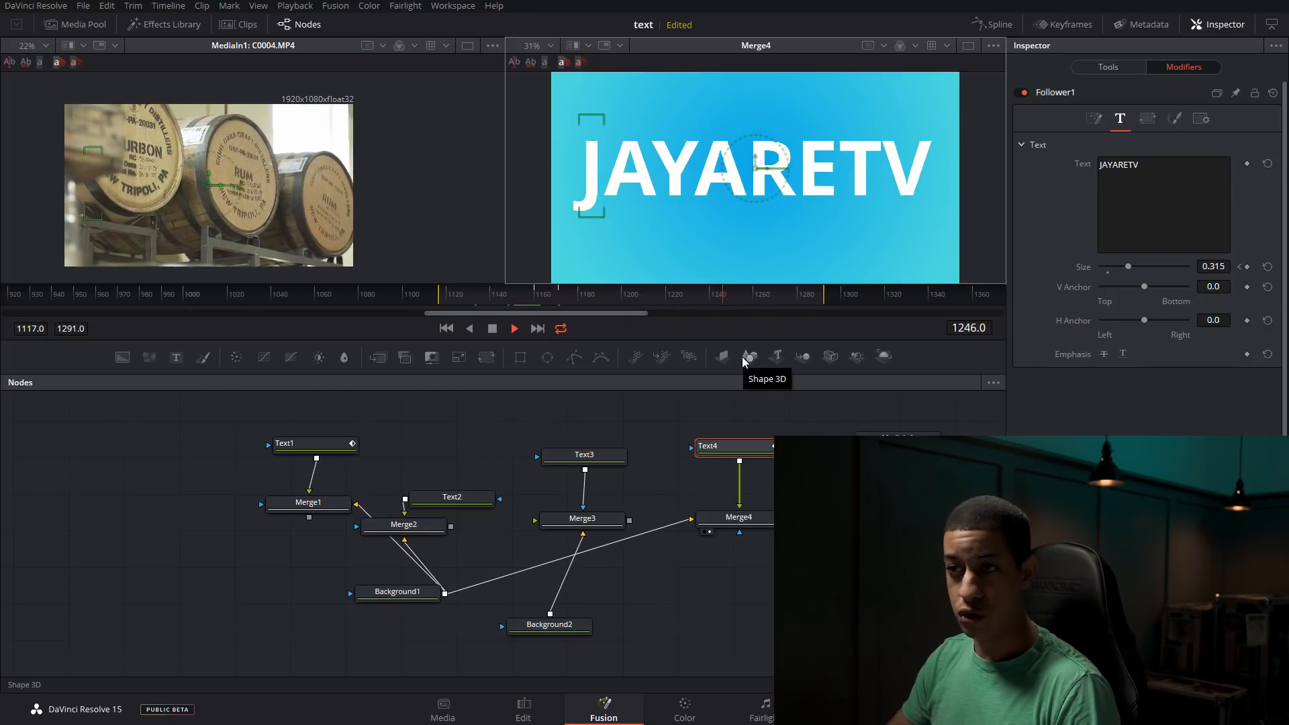
key(space)
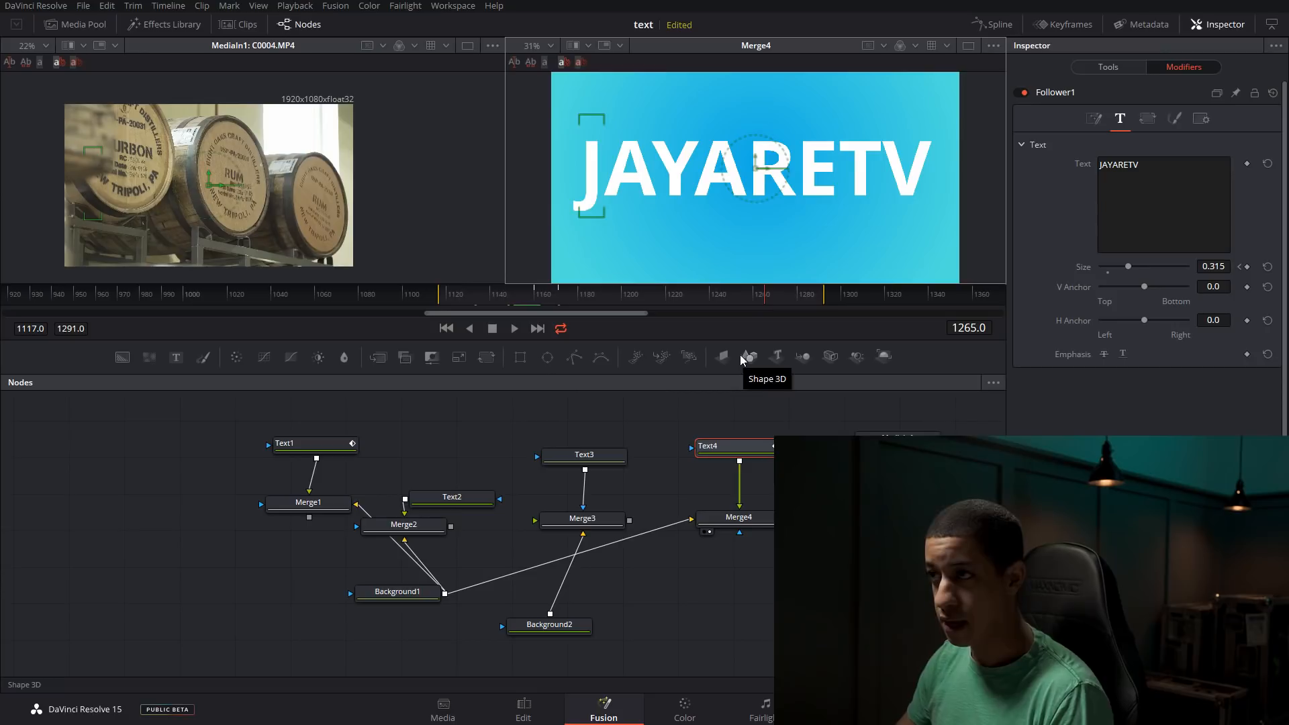
Keyframe the Follower's shading color at frame 1160 with alpha at 0.0
click(537, 302)
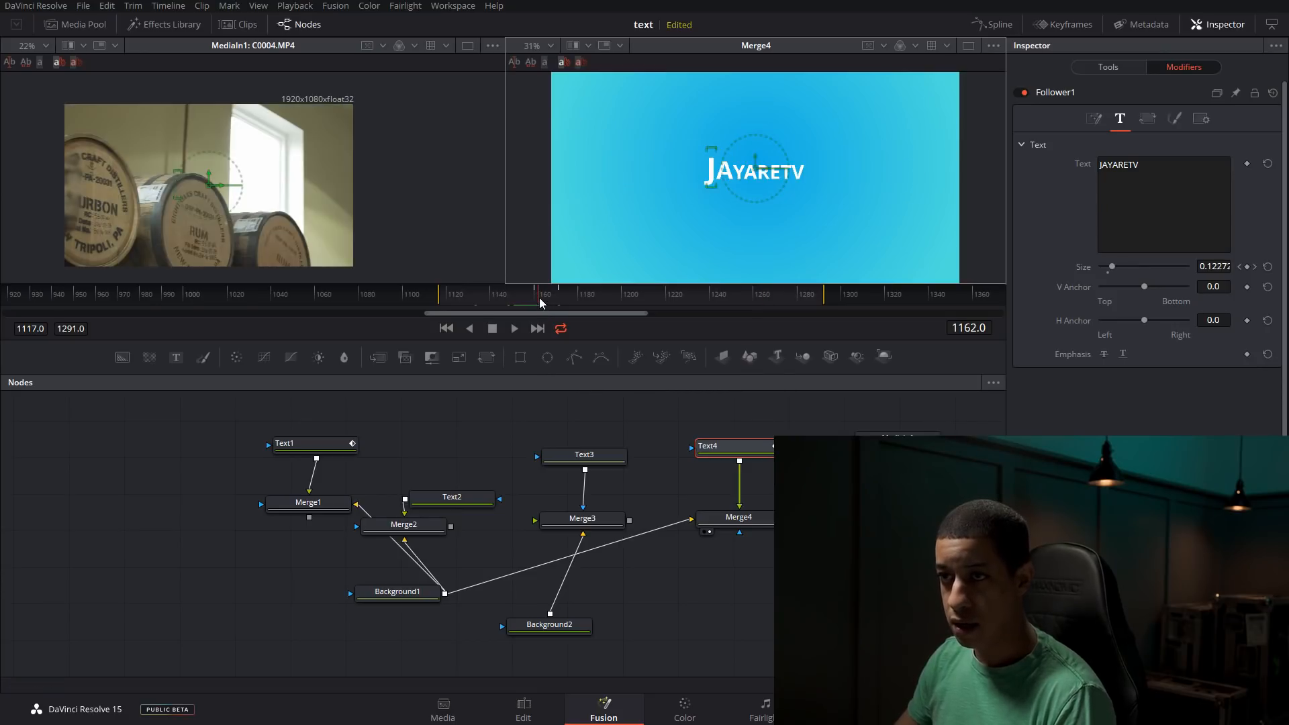
click(1147, 119)
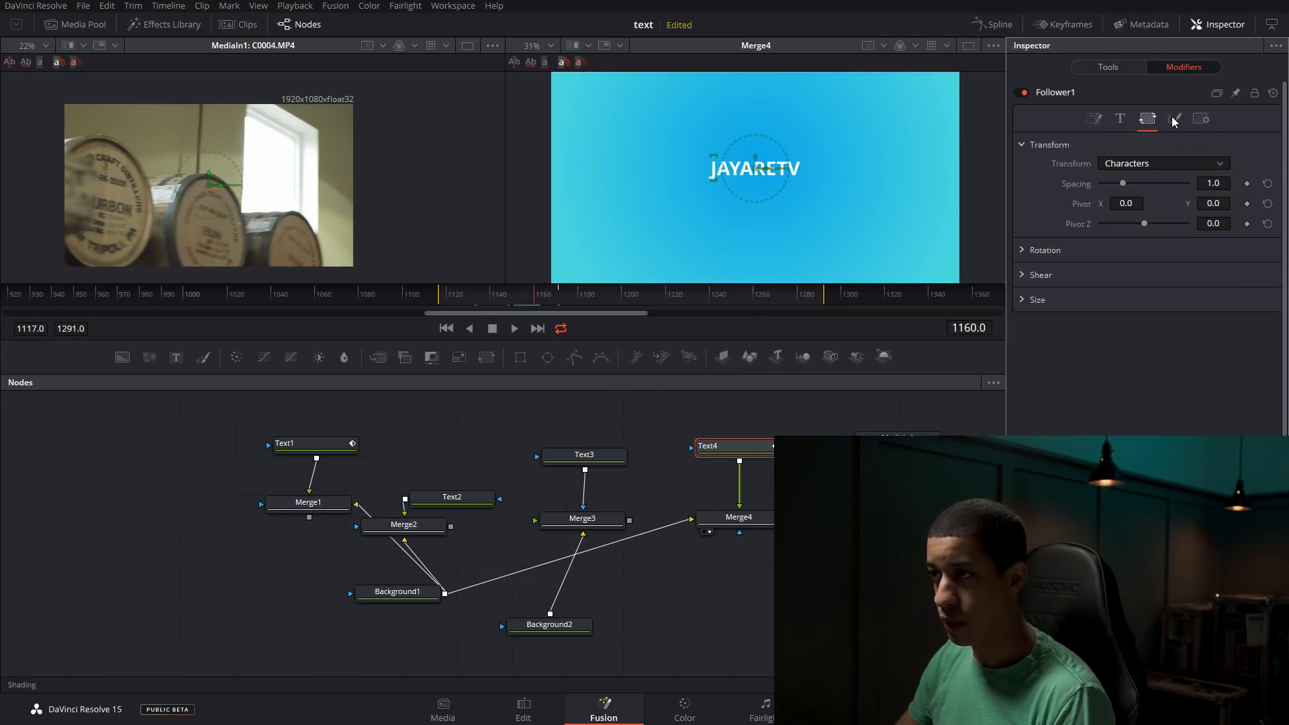
click(1174, 120)
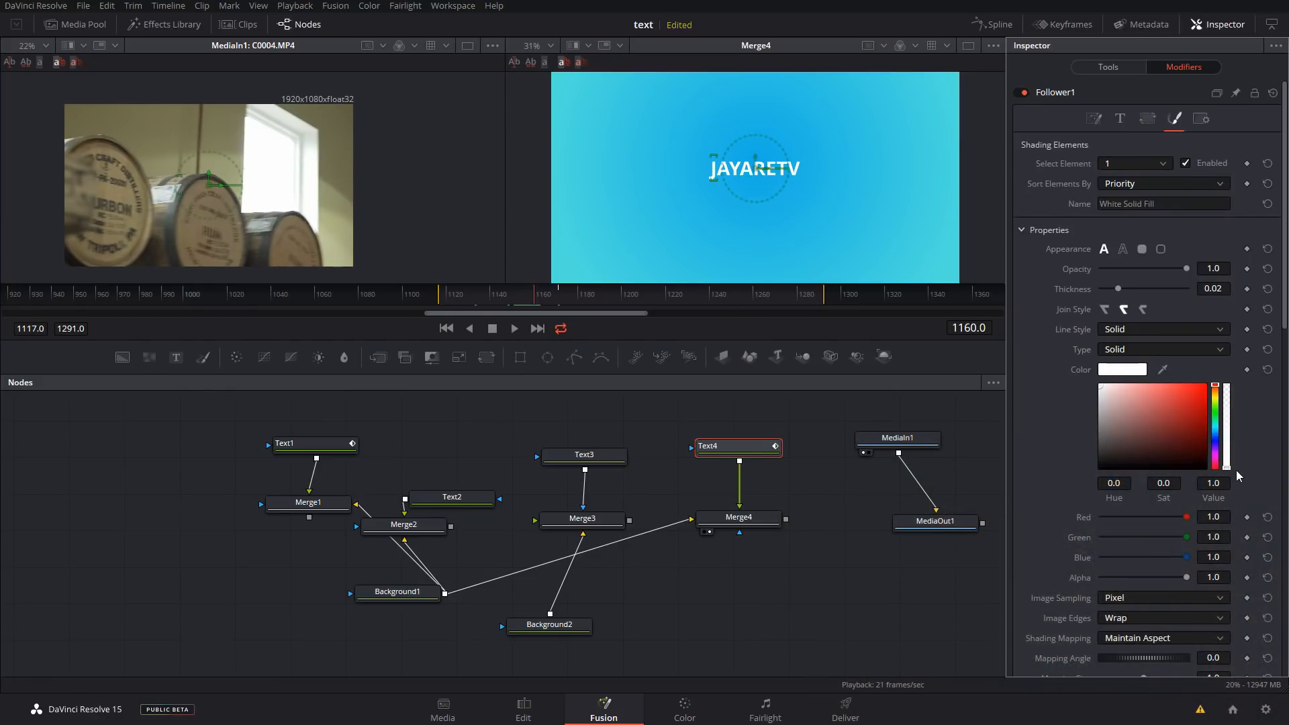
click(1229, 385)
Bring the red, green and blue values of the frame 1160 color keyframe down to 0.0
click(554, 301)
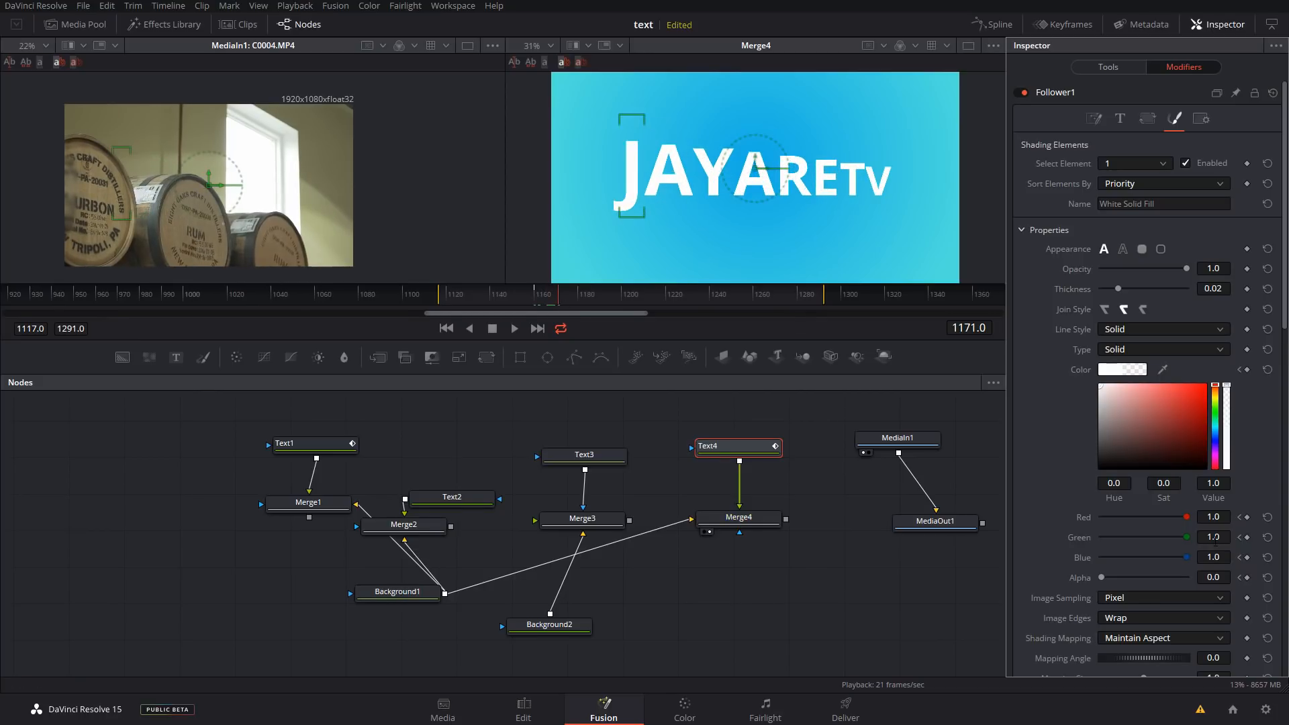
click(536, 300)
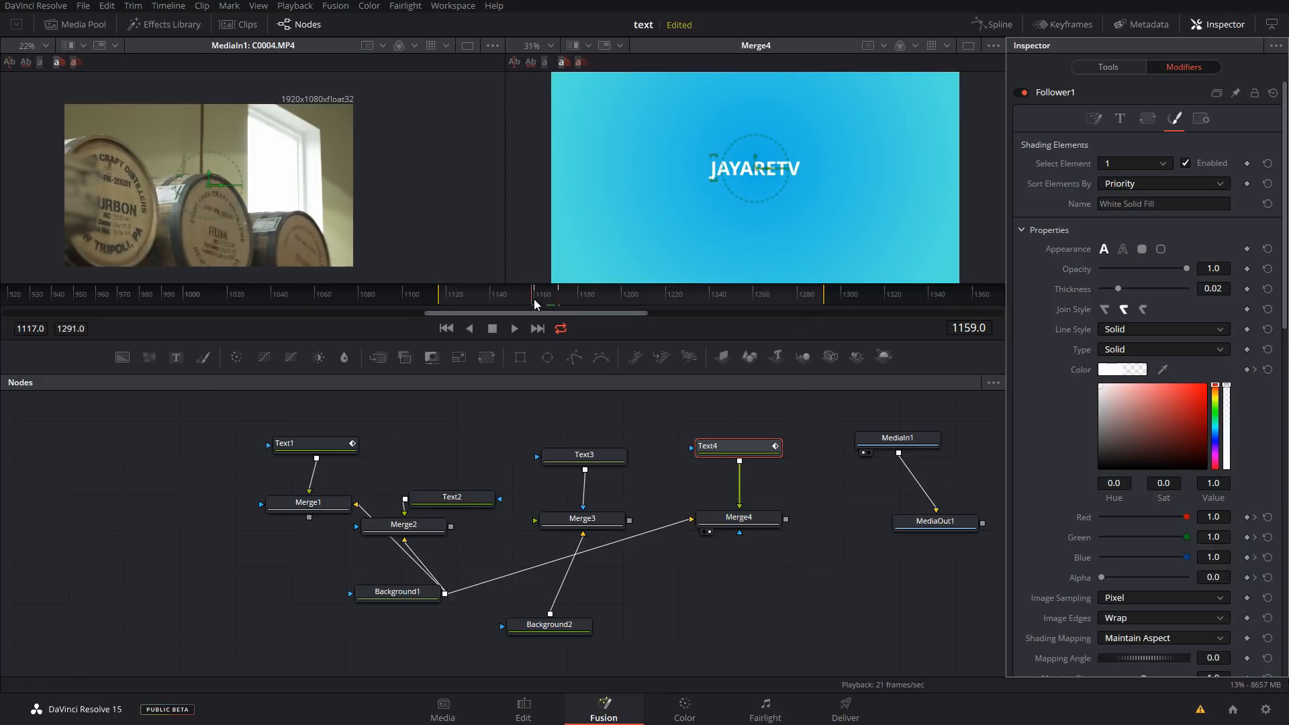
drag(1186, 516, 986, 521)
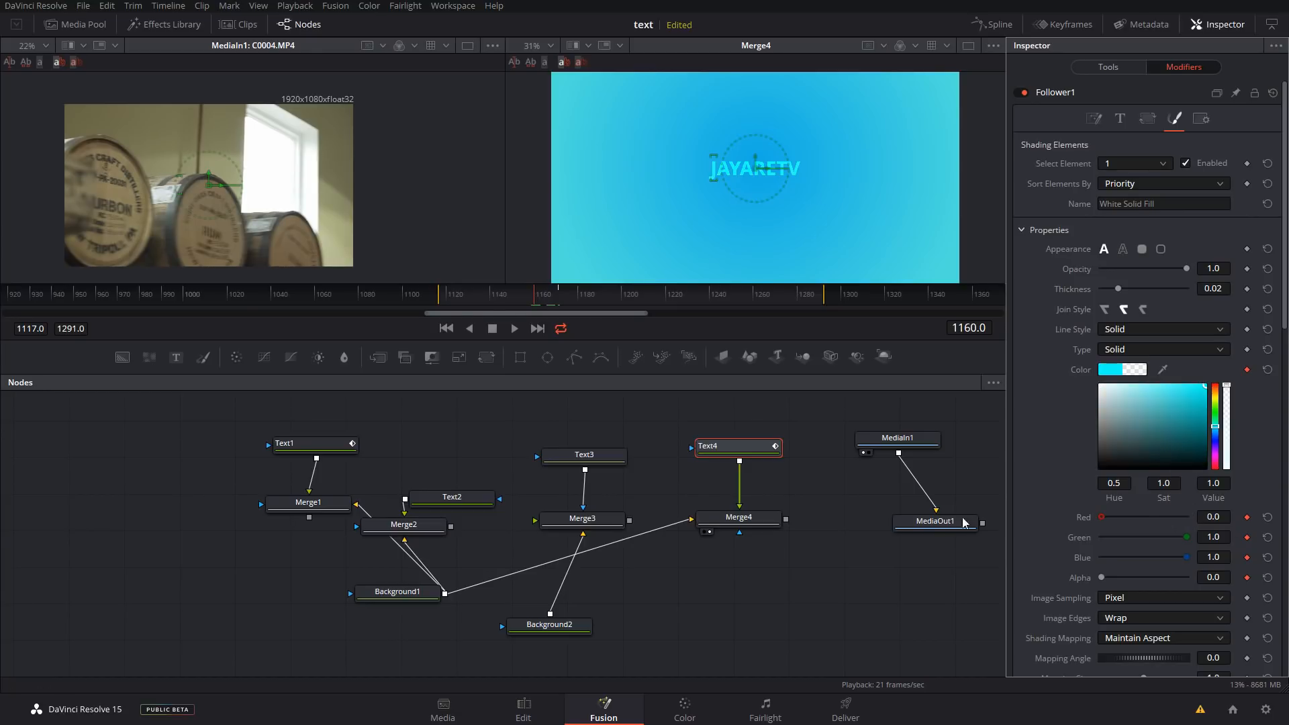
drag(1187, 537, 982, 547)
Set the Follower's red, green, blue and alpha to 1.0 at frame 1171 and play back the fade-in
drag(555, 294, 562, 298)
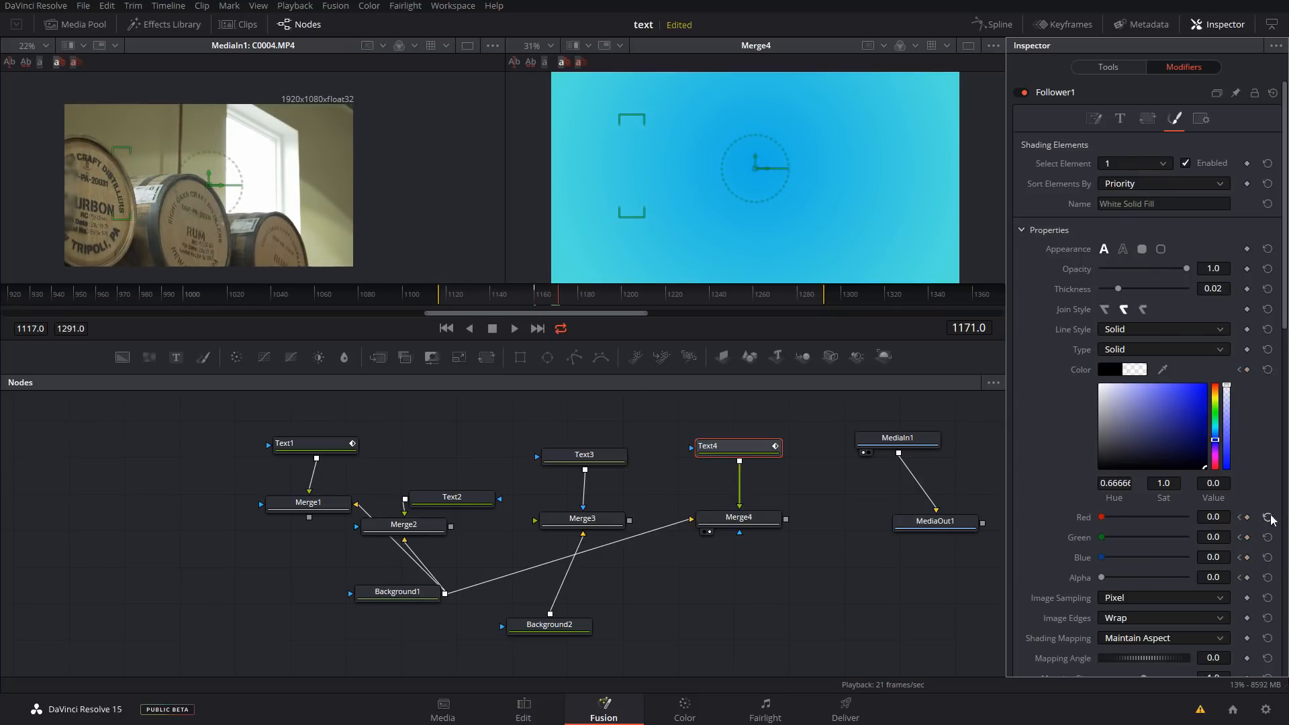
text(1)
key(Tab)
text(1)
key(Tab)
text(1)
key(Tab)
text(1)
key(Return)
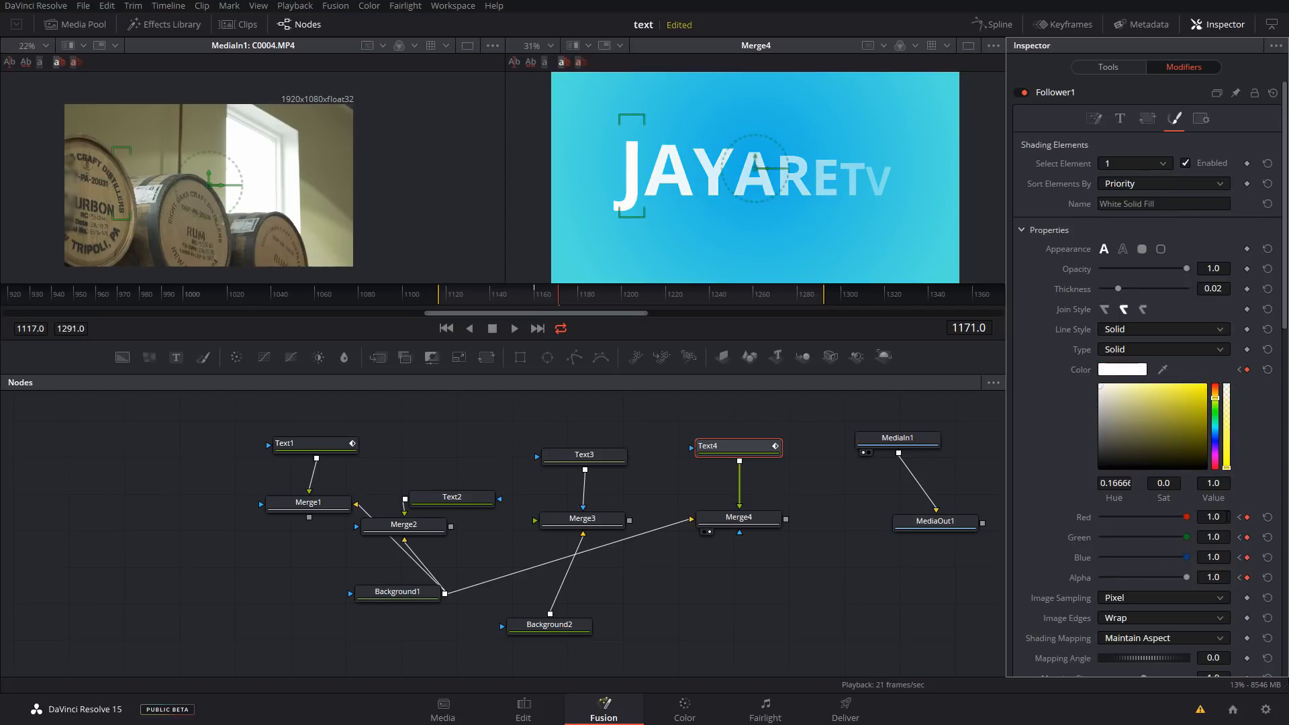
key(space)
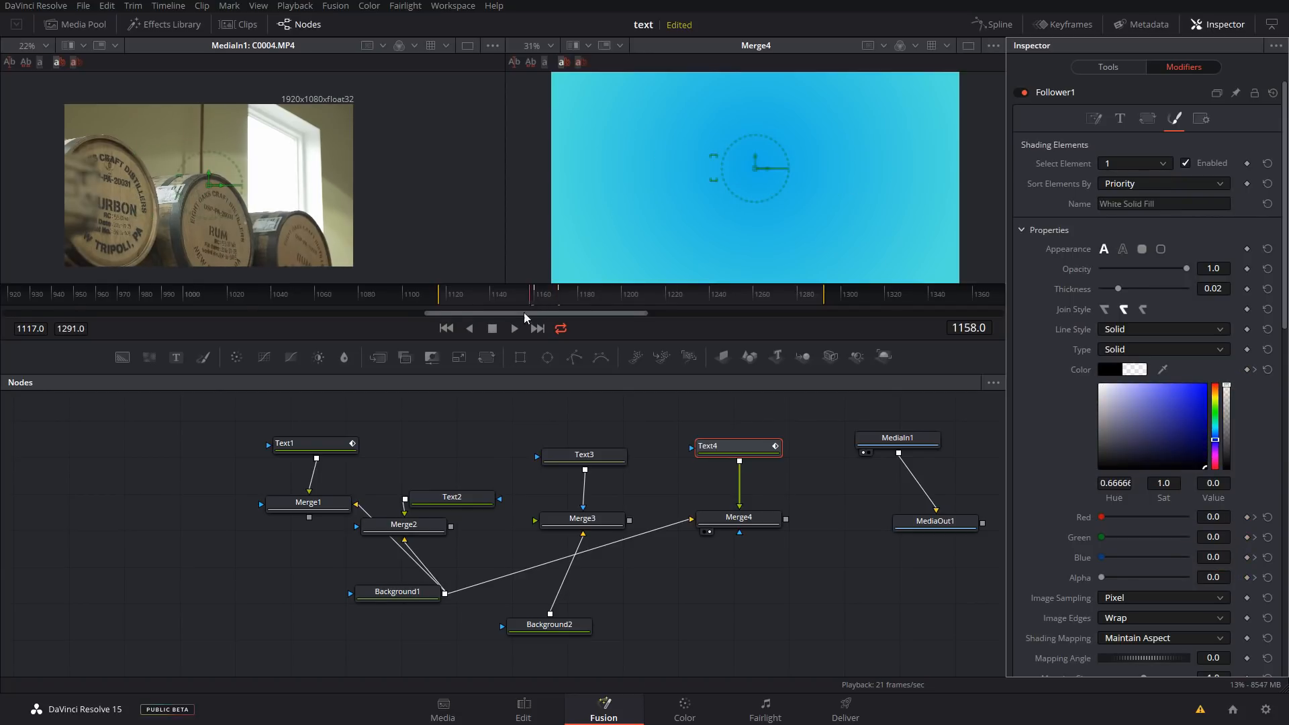
key(space)
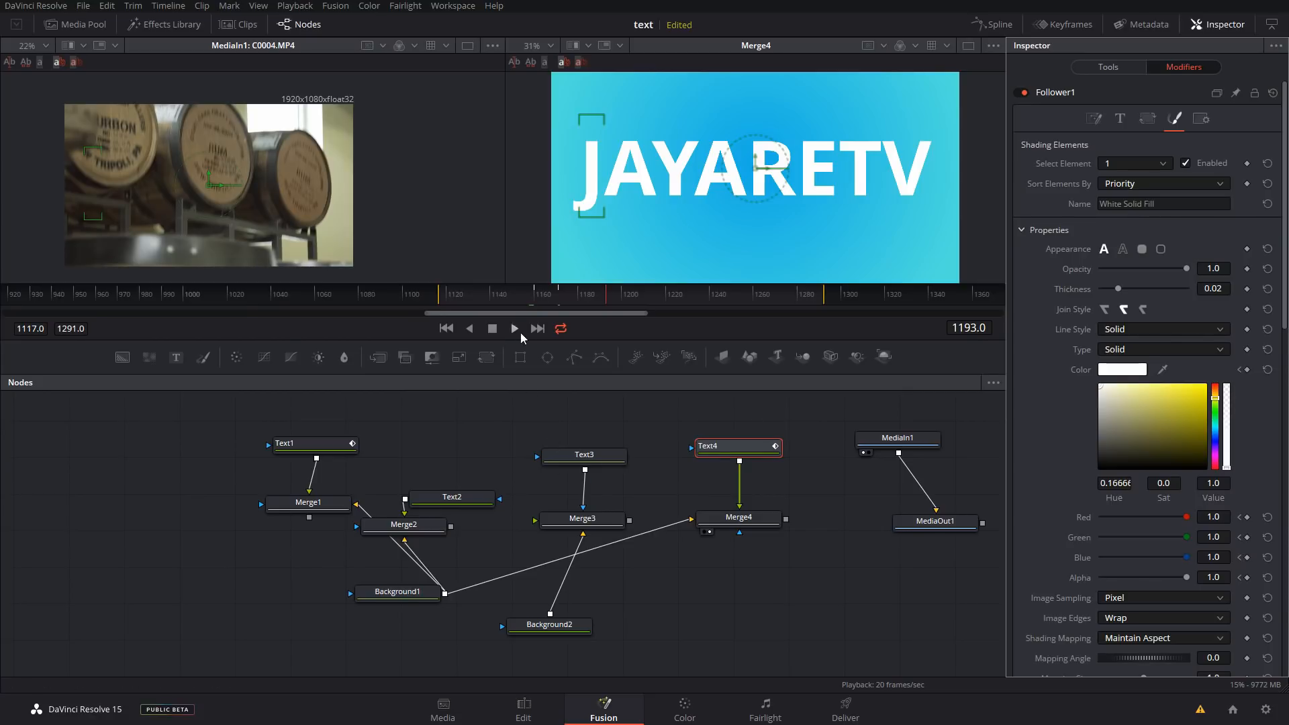
Add a Softness X keyframe to the Follower's shading at frame 1160
drag(546, 295, 540, 296)
drag(540, 297, 535, 296)
scroll(1092, 429, down, 5)
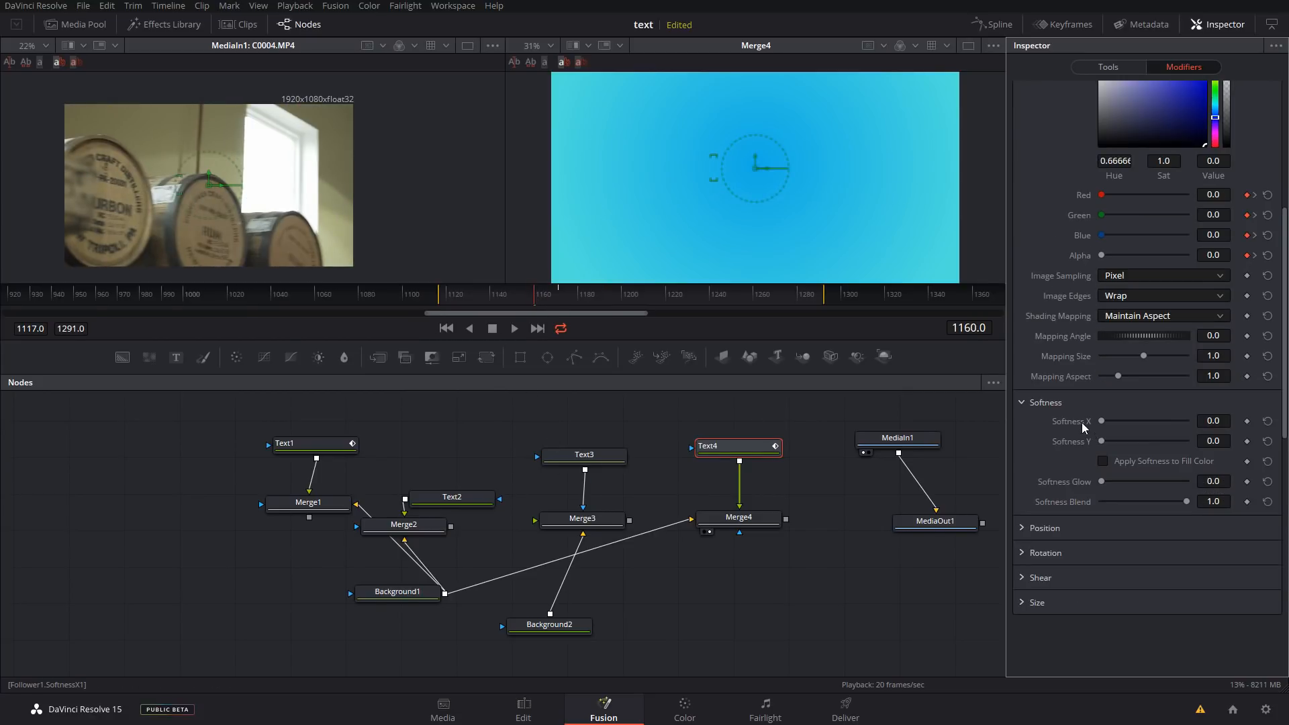
scroll(1075, 421, up, 4)
scroll(1058, 418, down, 6)
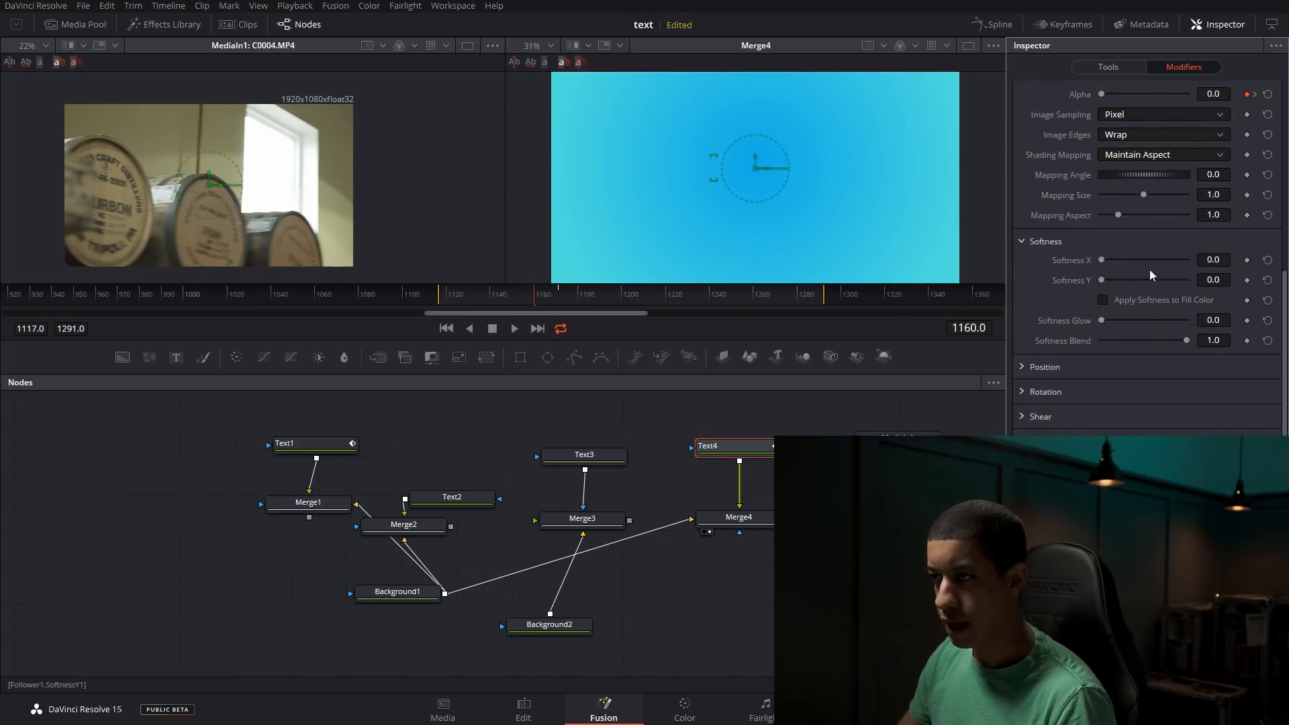
click(1247, 261)
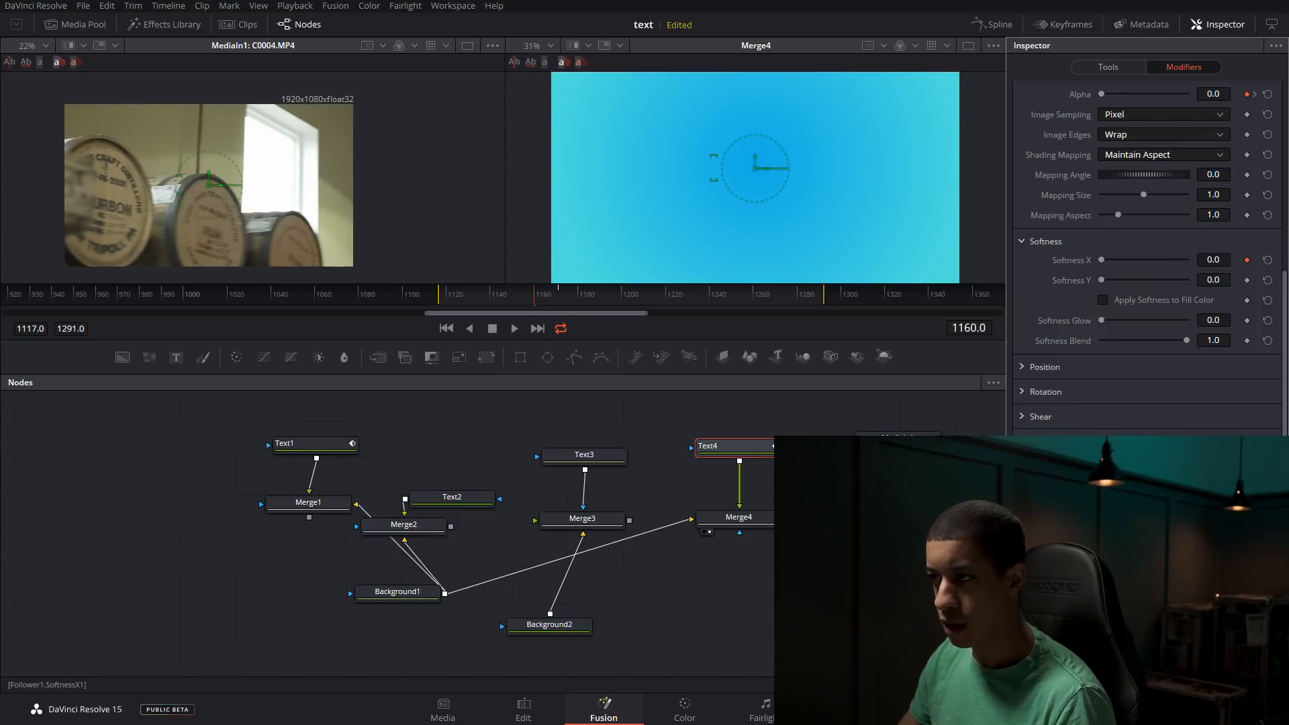
Animate the Follower's Softness X from 20.0 at frame 1160 to 0.0 at frame 1171
drag(544, 303, 559, 300)
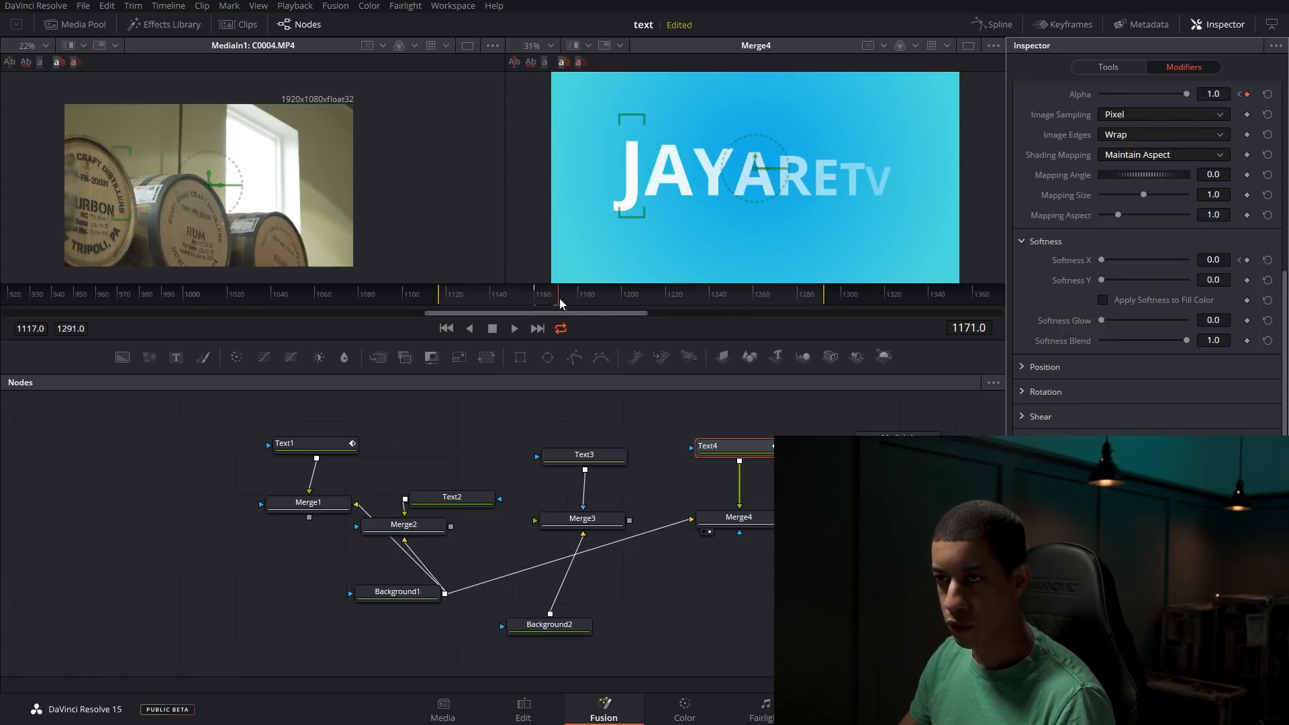
drag(1122, 264, 1226, 267)
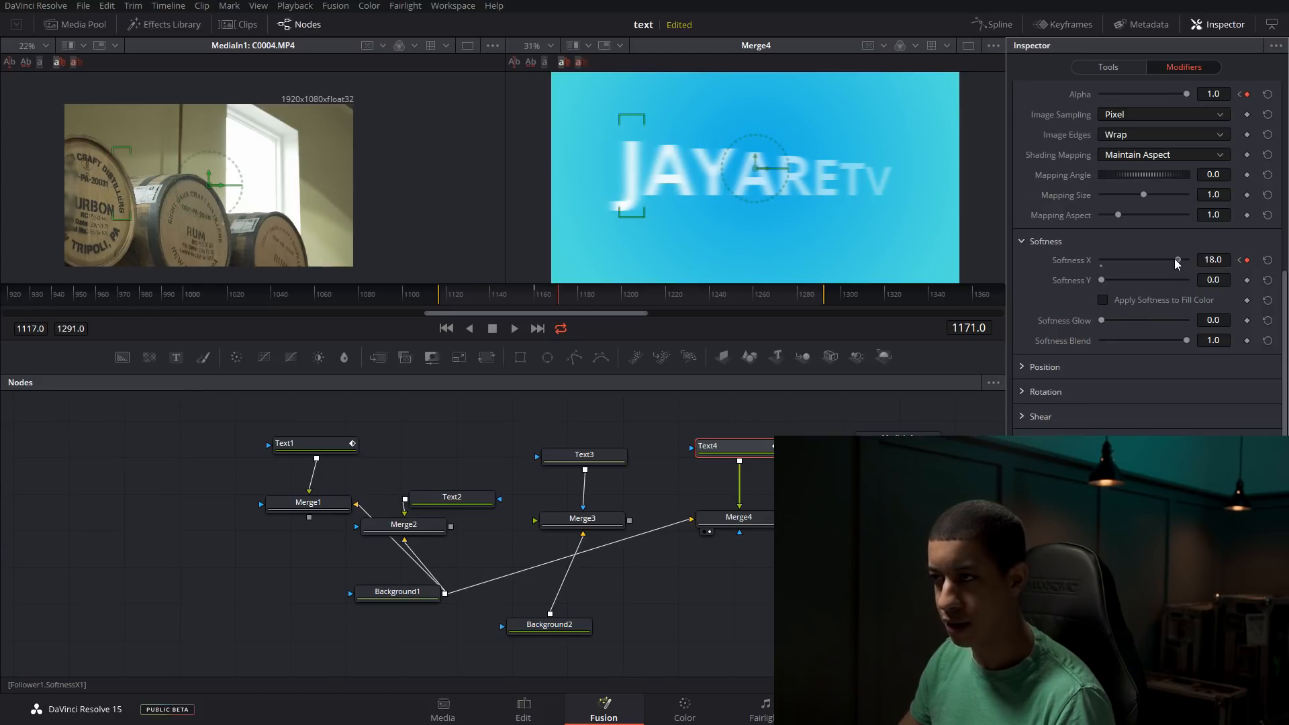
click(1240, 260)
drag(1101, 261, 1162, 267)
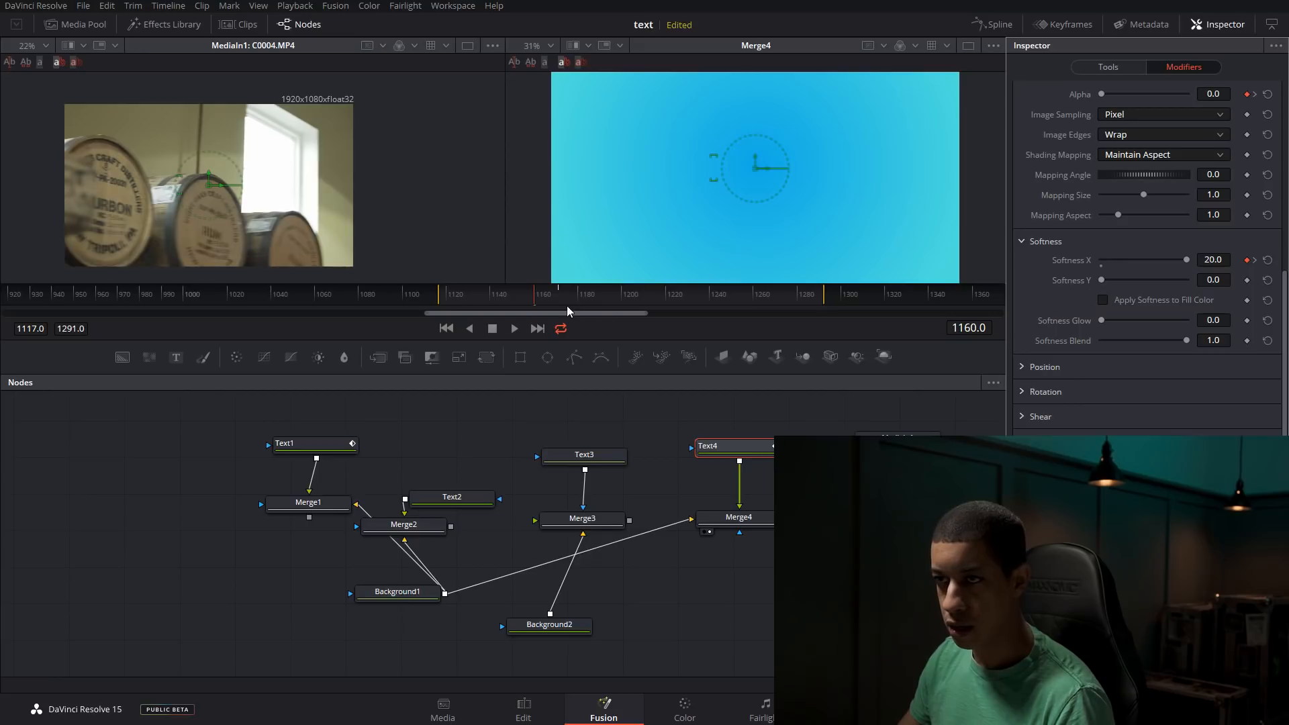
click(1254, 260)
drag(1115, 266, 1105, 266)
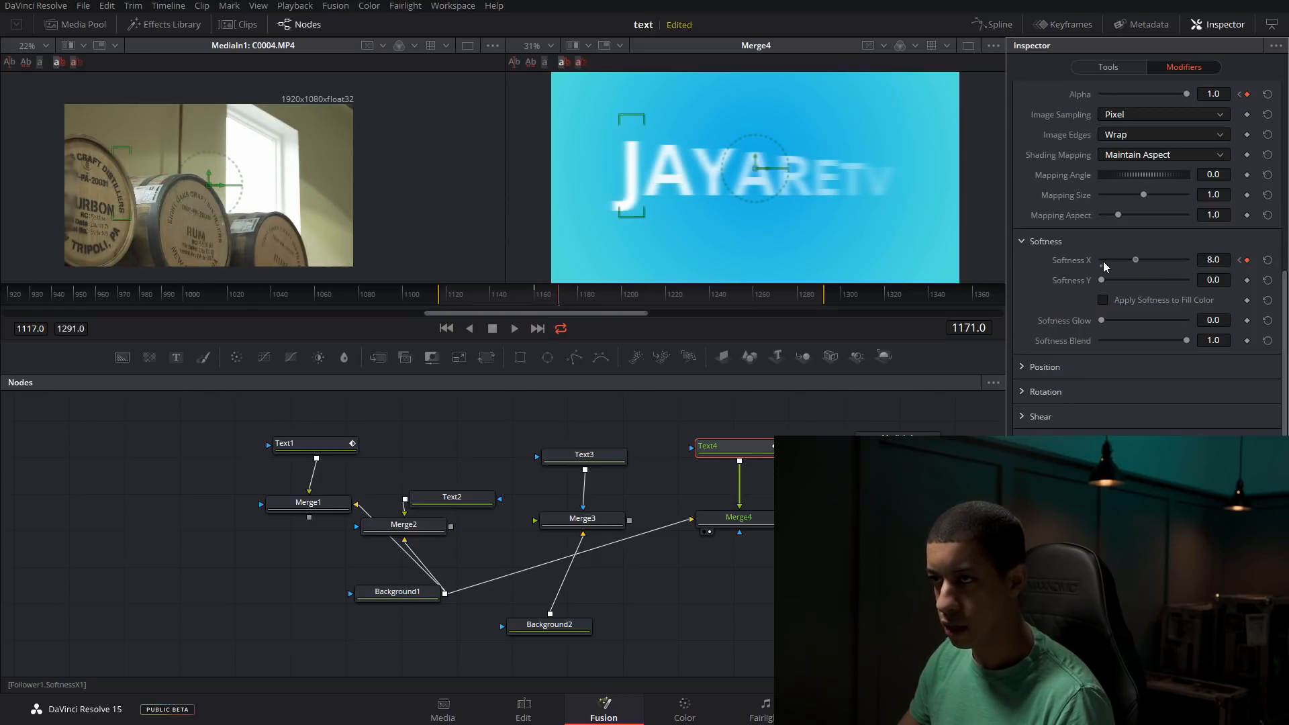
Connect the Follower's Softness Y to the Softness X animation
right_click(1215, 282)
click(1147, 285)
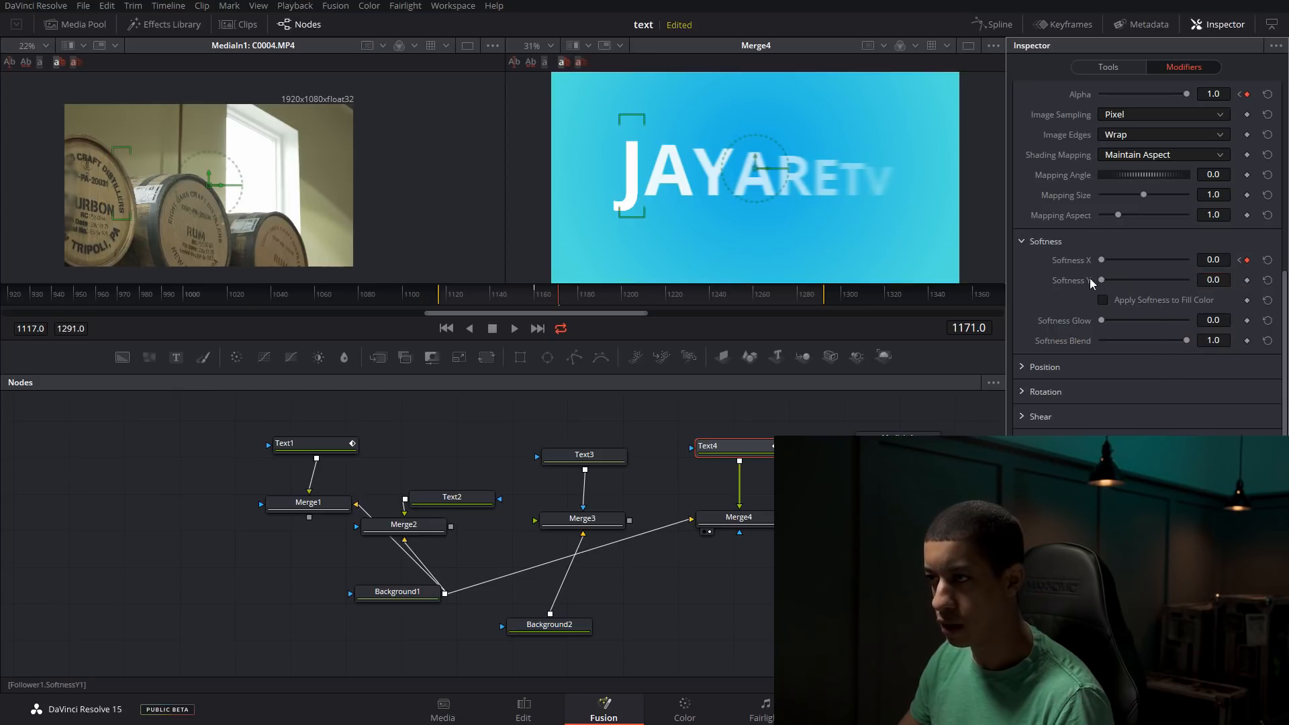
right_click(1079, 282)
mouse_move(1134, 354)
mouse_move(1213, 355)
click(1110, 427)
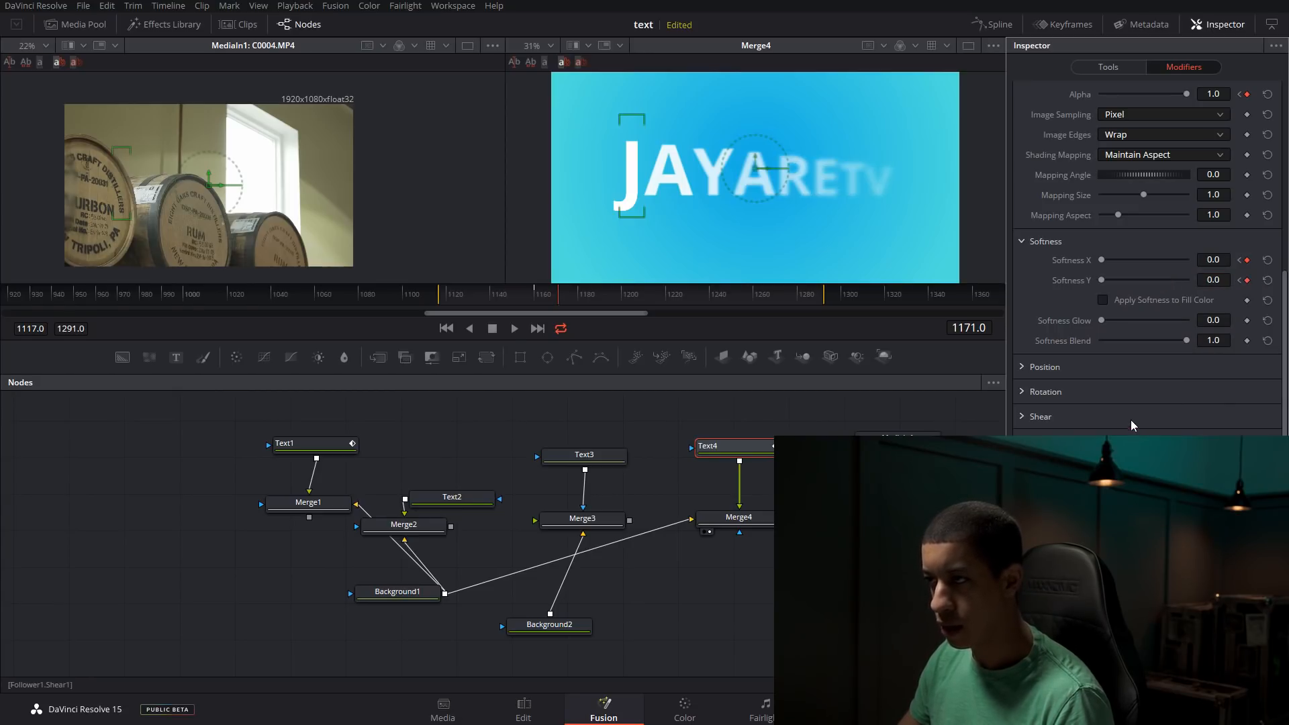
Play back and scrub through the combined size, fade and blur animation around frames 1160 to 1171
drag(562, 302, 540, 302)
key(space)
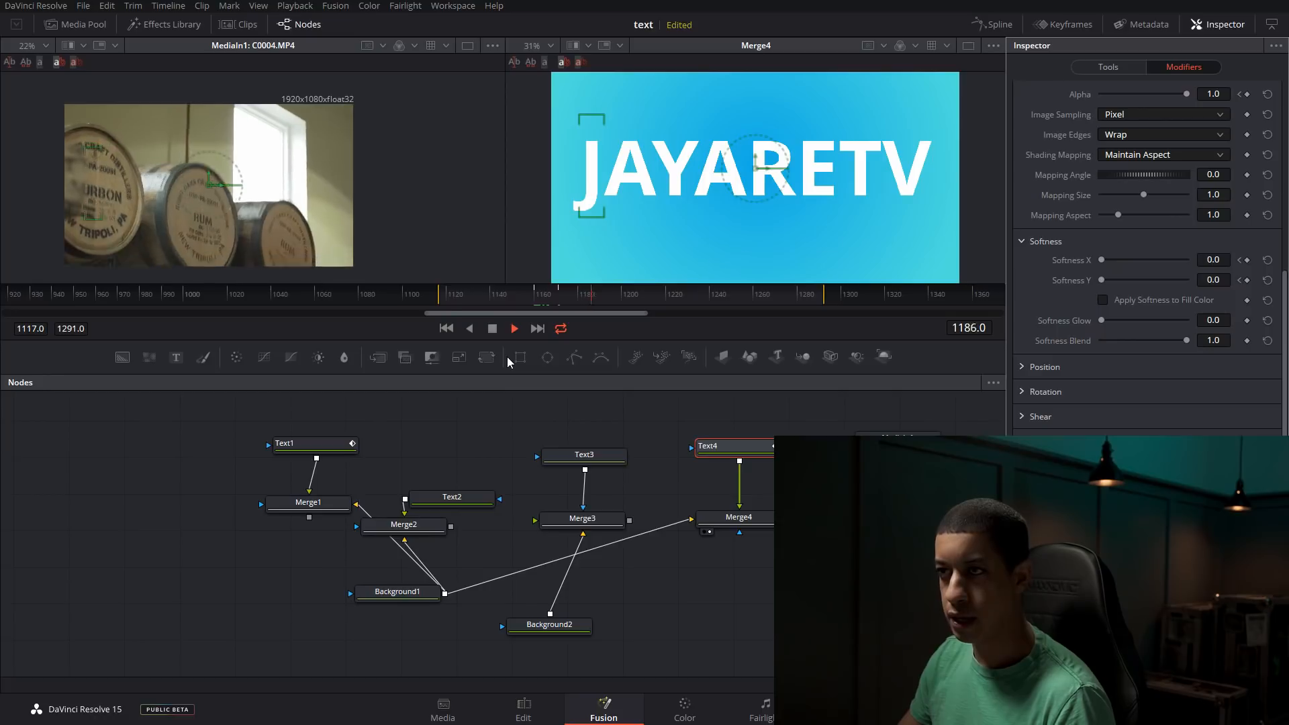
click(534, 302)
drag(534, 299, 550, 300)
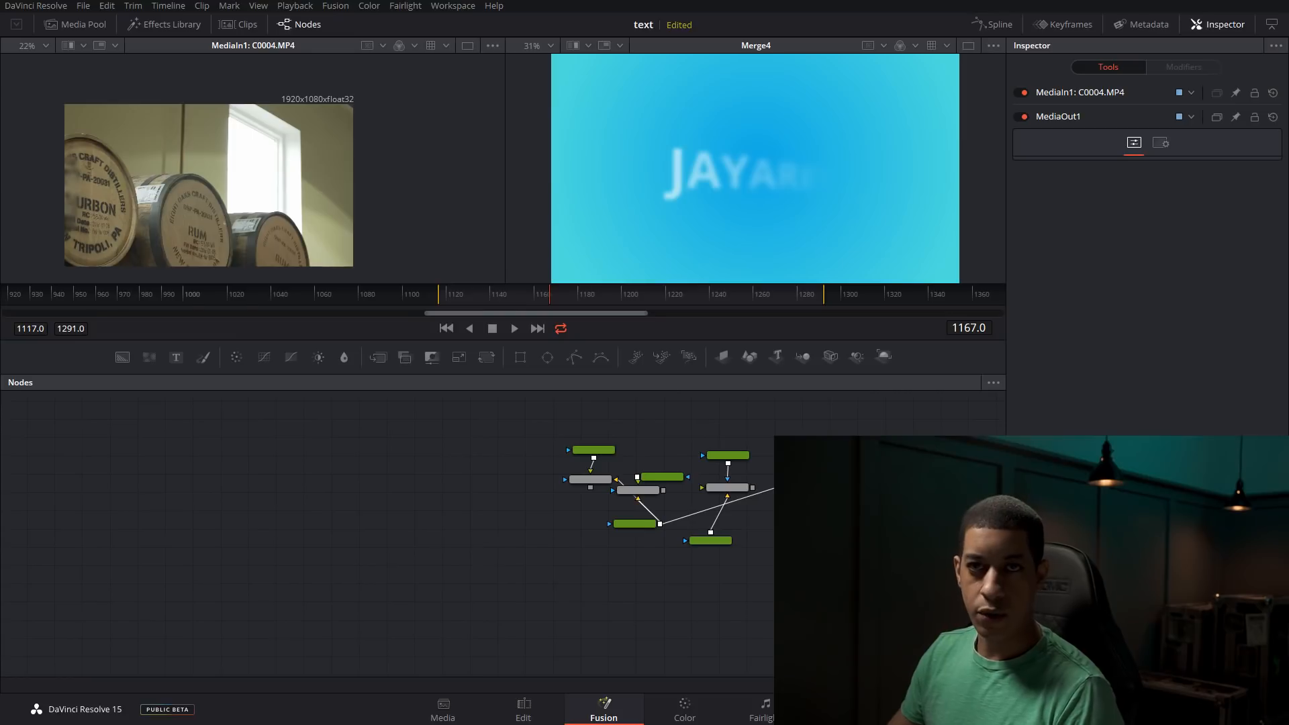
Switch to the browser to view the 1 Hour Matrix Rain Code video as reference, and move its window away
drag(1288, 161, 826, 64)
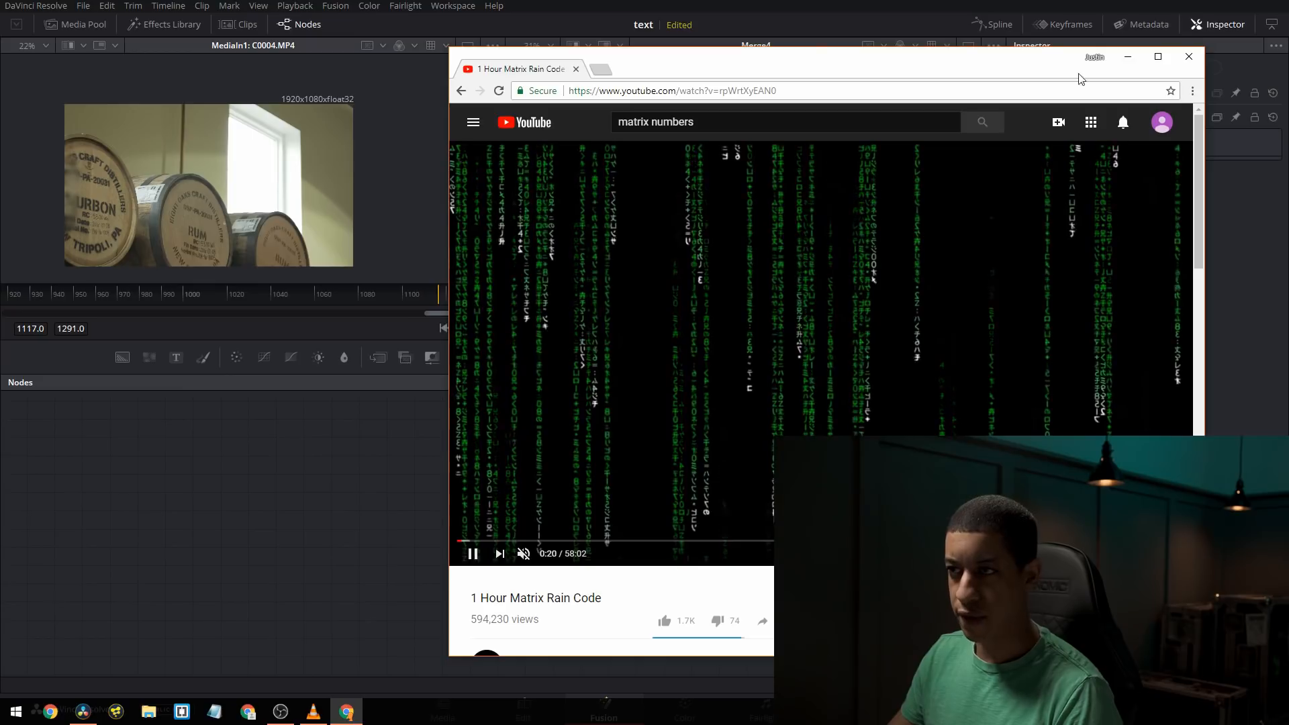
drag(1067, 68, 1288, 26)
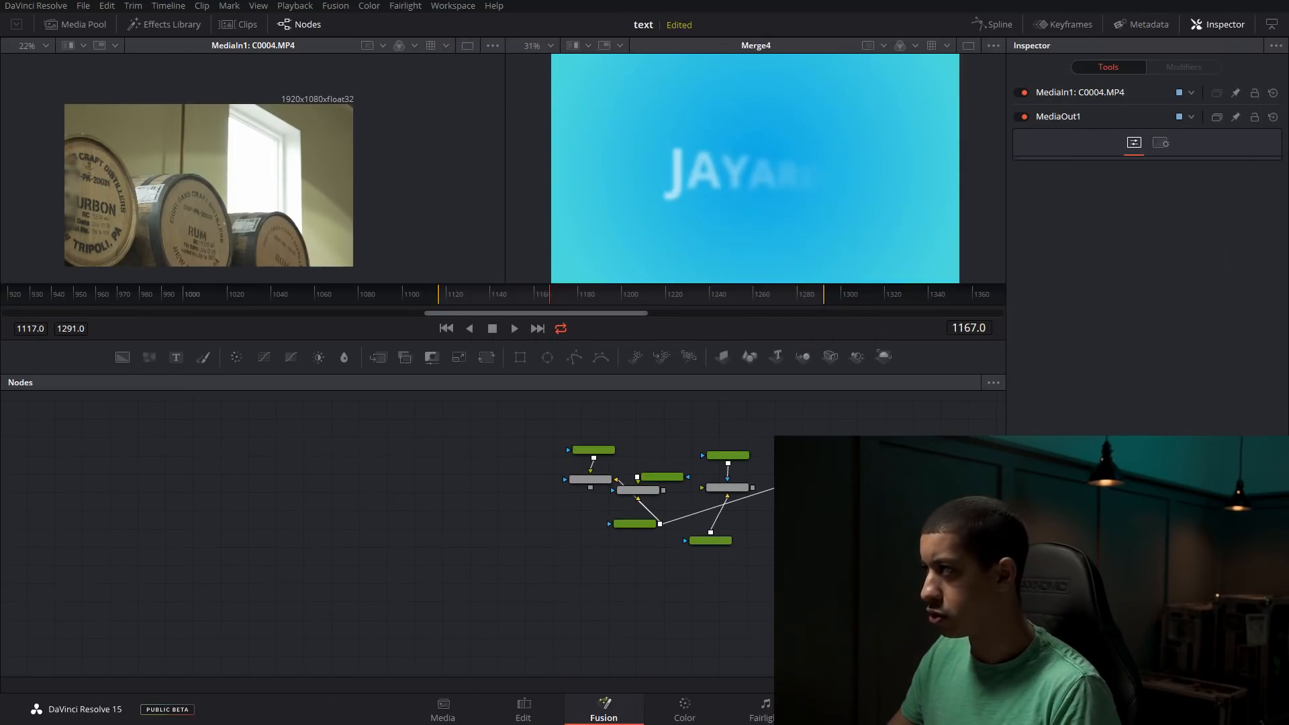
Add a separate text node between Merge4 and MediaOut1 with the styled text sajdkasjdlketuidhfljdsf
scroll(748, 544, up, 1)
drag(874, 517, 696, 516)
scroll(728, 482, up, 2)
drag(176, 358, 777, 508)
click(1153, 187)
text(sajdkasjdlketuidhfljdsf)
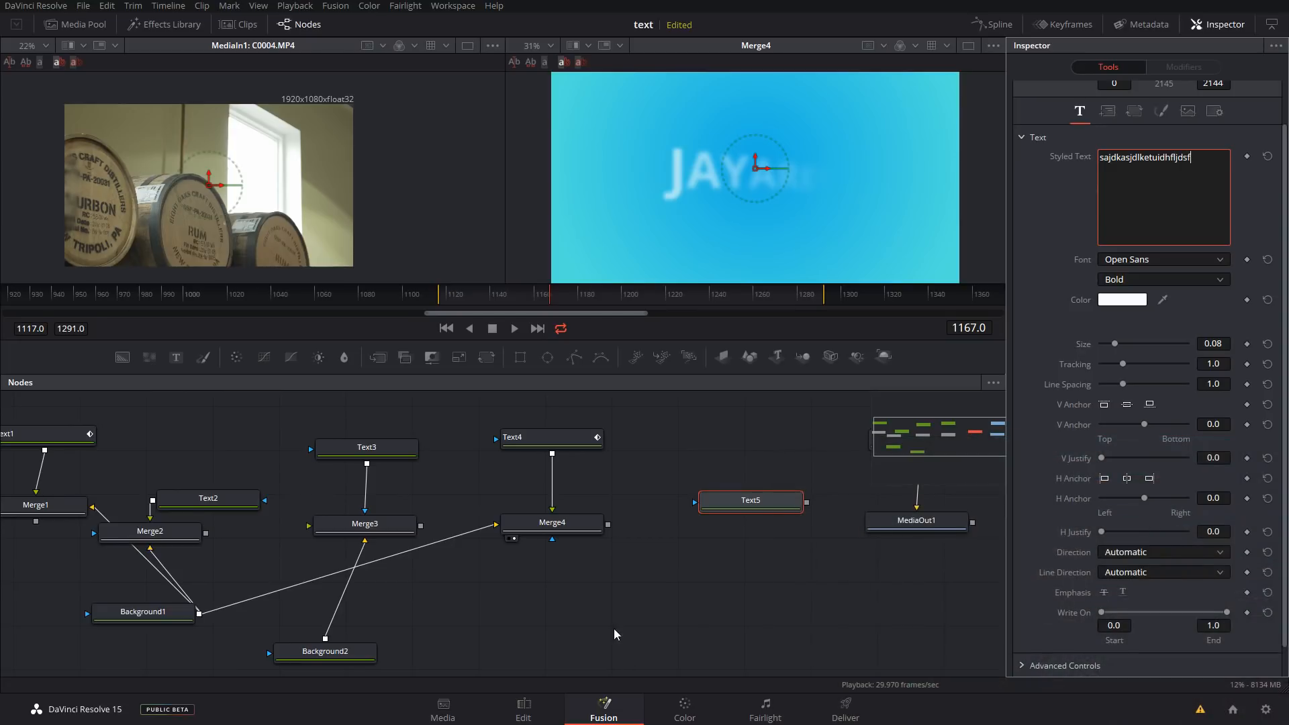
Add a solid black Background node below Text5
drag(615, 604, 359, 470)
drag(132, 372, 756, 587)
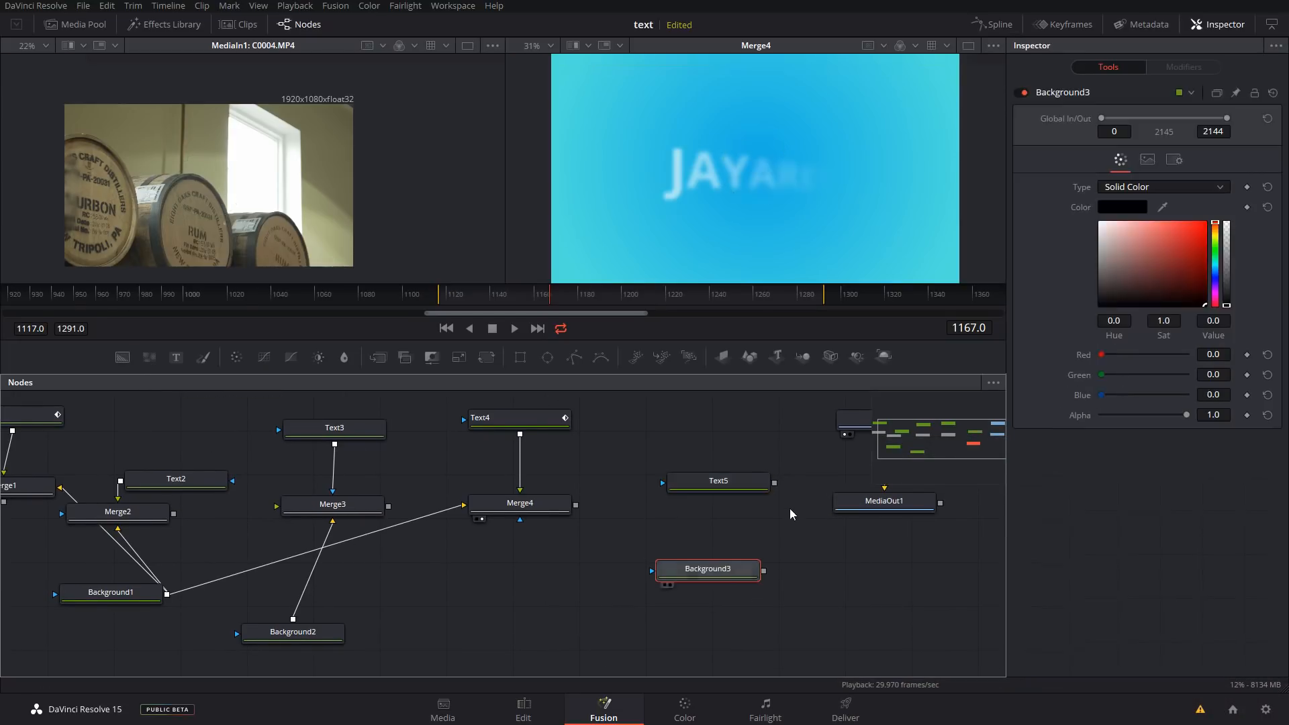
Merge Text5 over the black Background3 and show the merged result in the second viewer
drag(775, 482, 763, 573)
drag(739, 576, 750, 598)
drag(751, 487, 752, 503)
drag(847, 576, 850, 593)
key(2)
drag(727, 594, 699, 594)
drag(863, 598, 869, 614)
Set Text5's text color to bright green and shift its node slightly downward
click(746, 494)
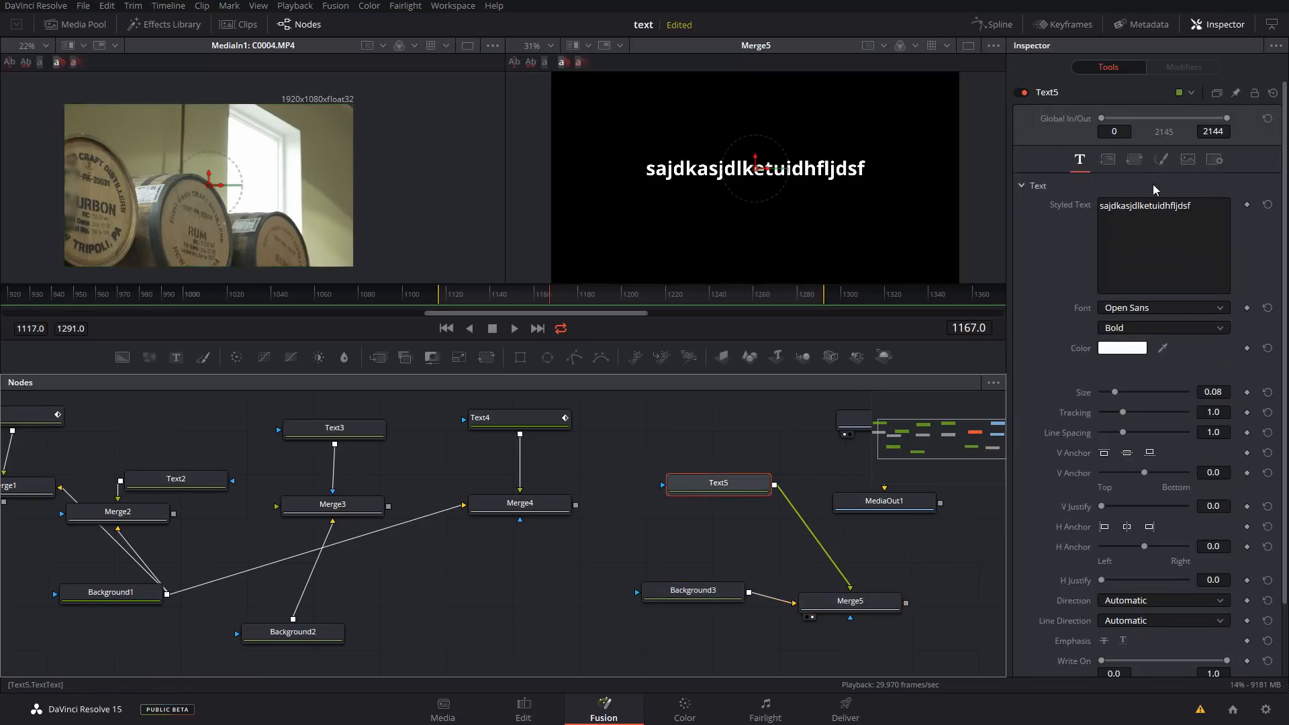
click(1122, 347)
drag(721, 337, 721, 257)
key(Return)
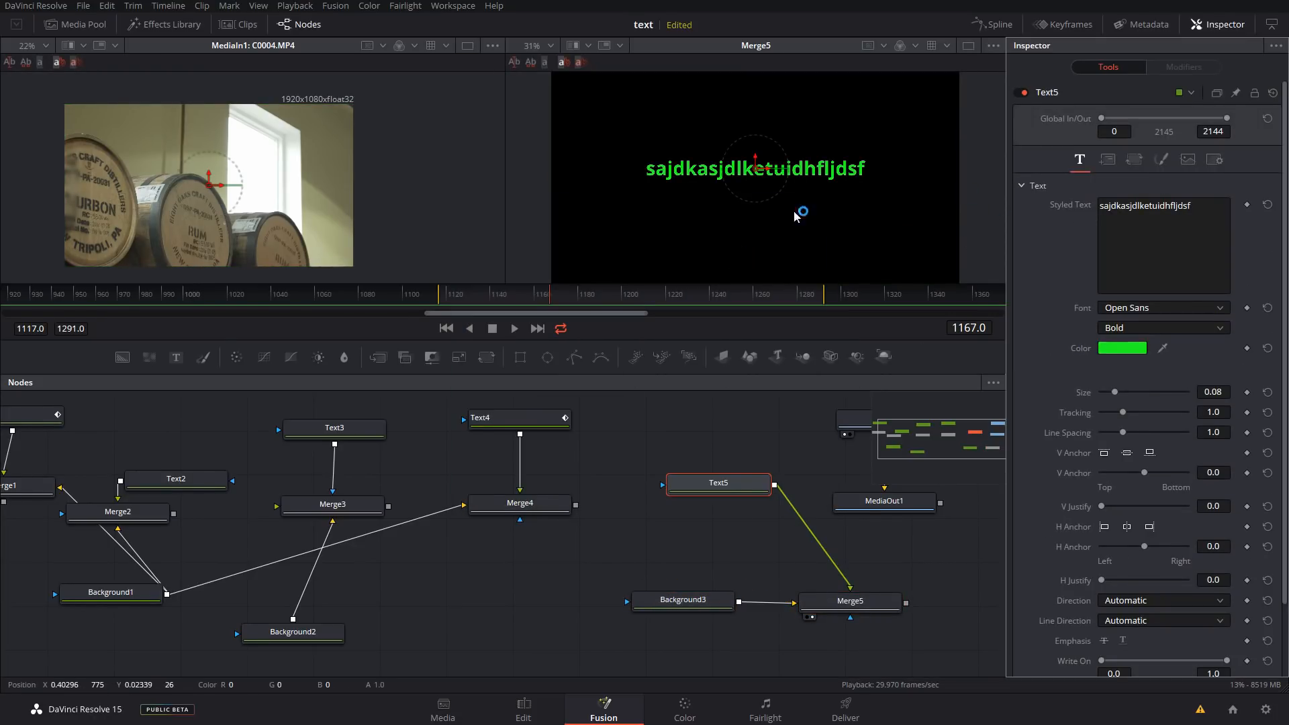
drag(754, 477, 755, 493)
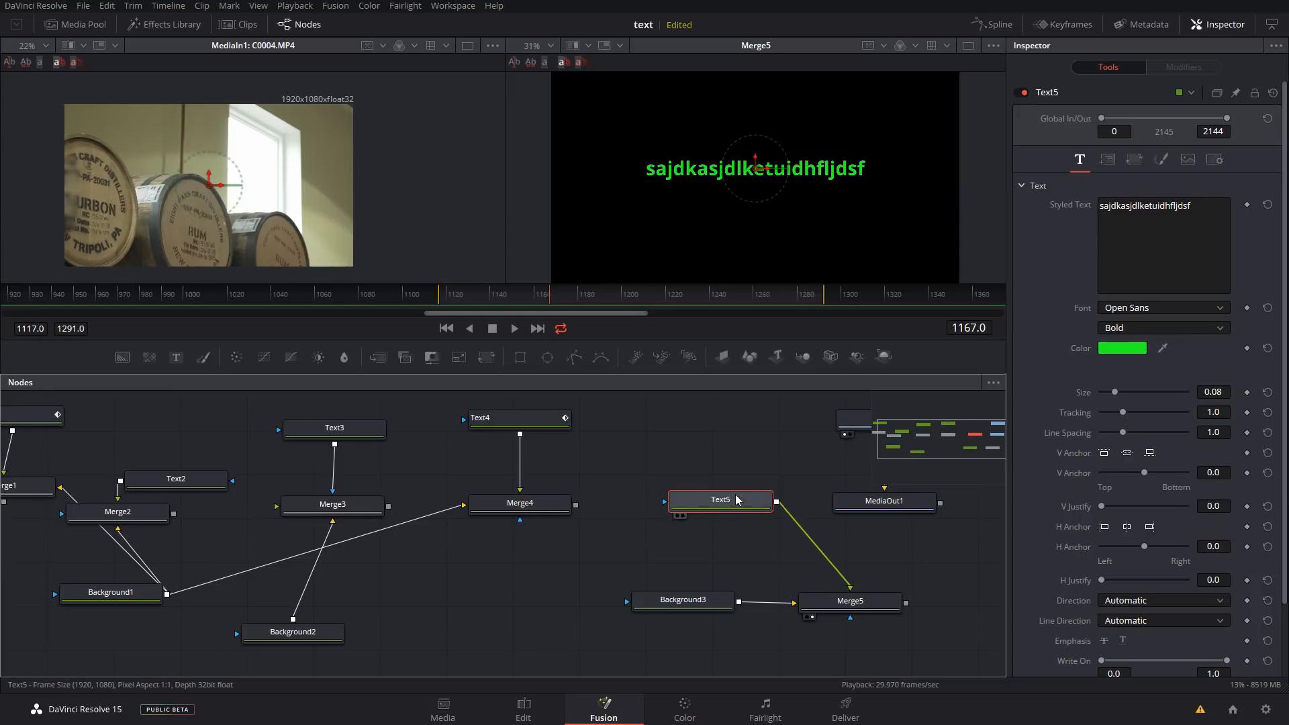
Set Text5's direction to Top Down and reduce its size to about 0.0197
click(1142, 600)
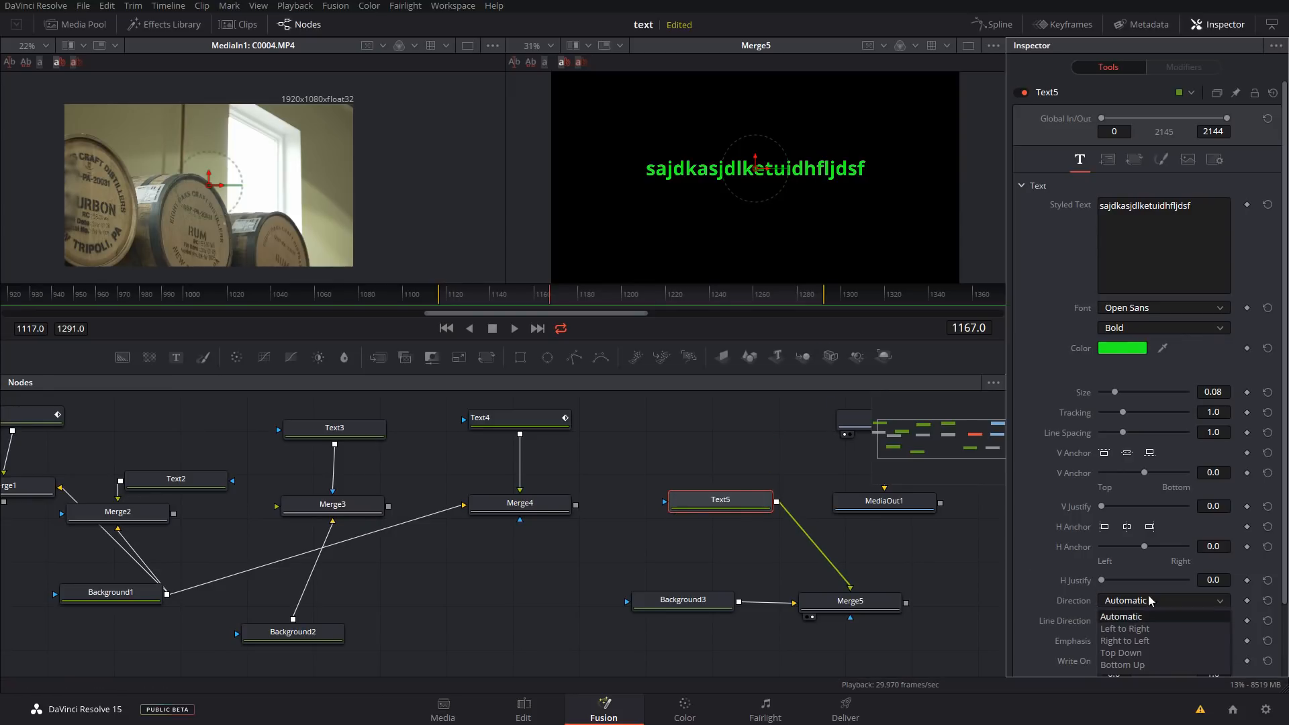
click(1166, 651)
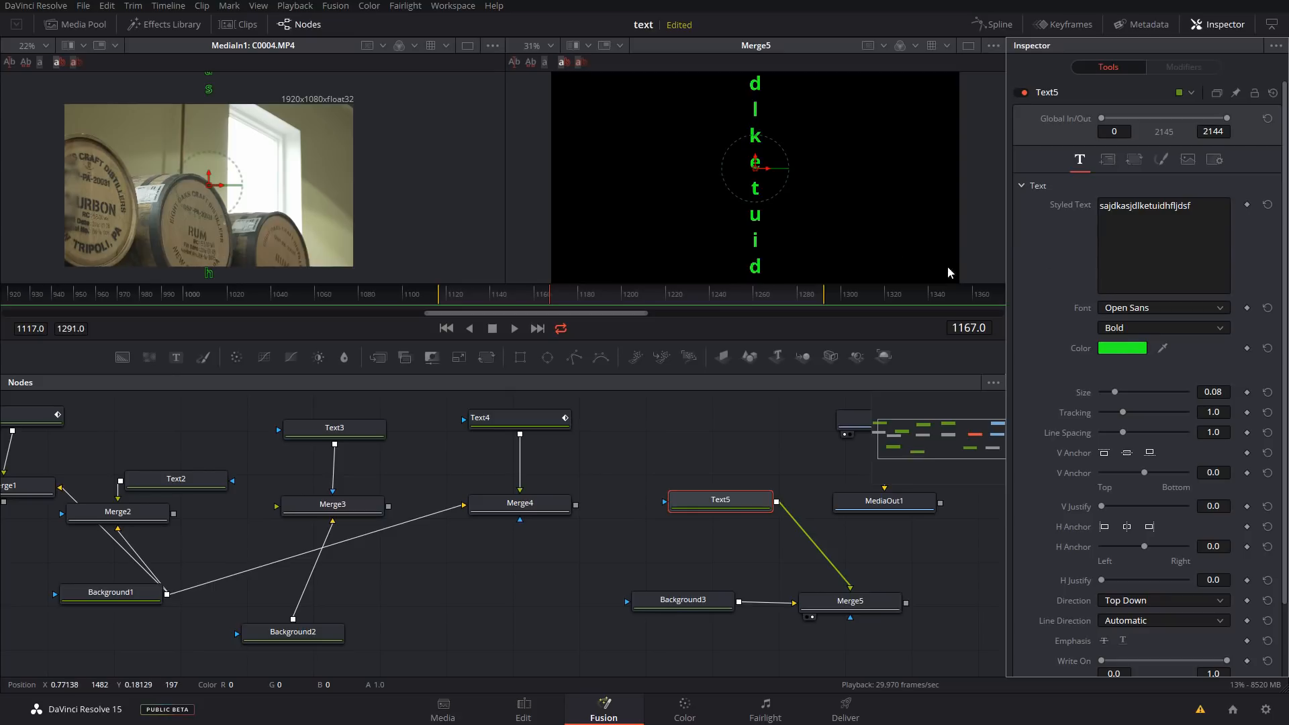
drag(1115, 391, 1107, 395)
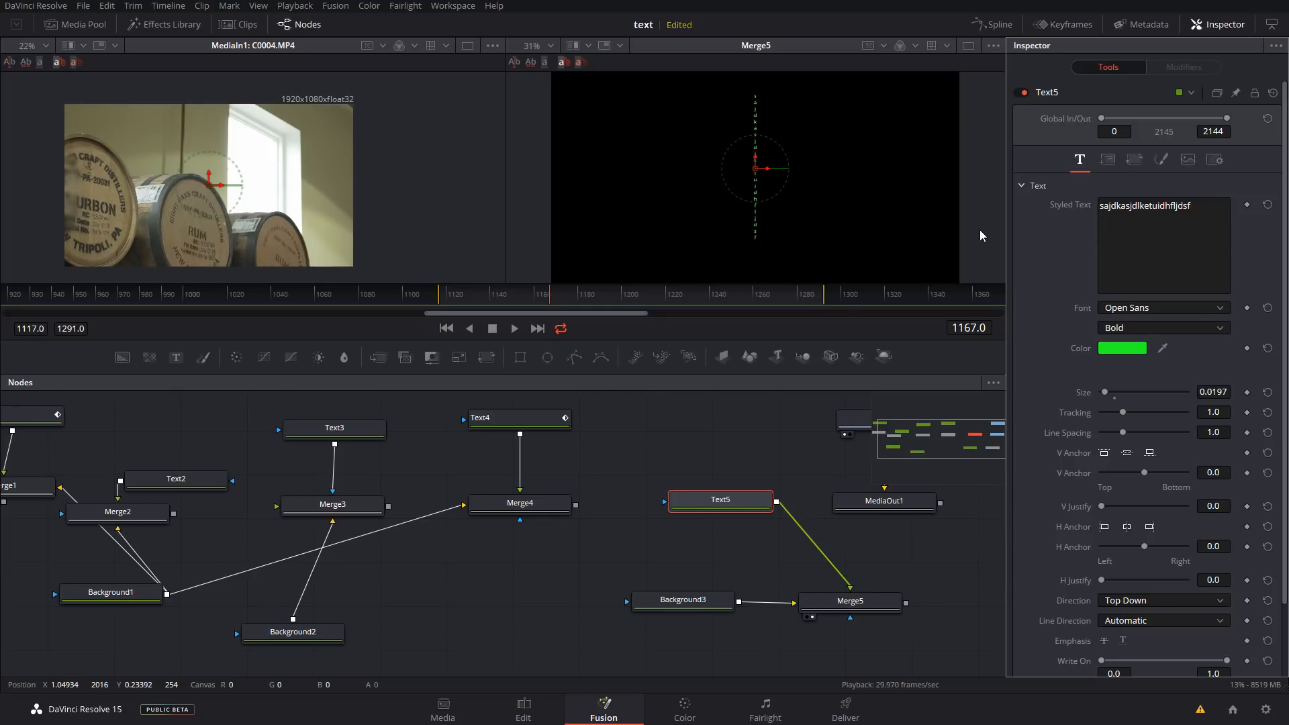
scroll(732, 133, up, 3)
scroll(732, 132, down, 3)
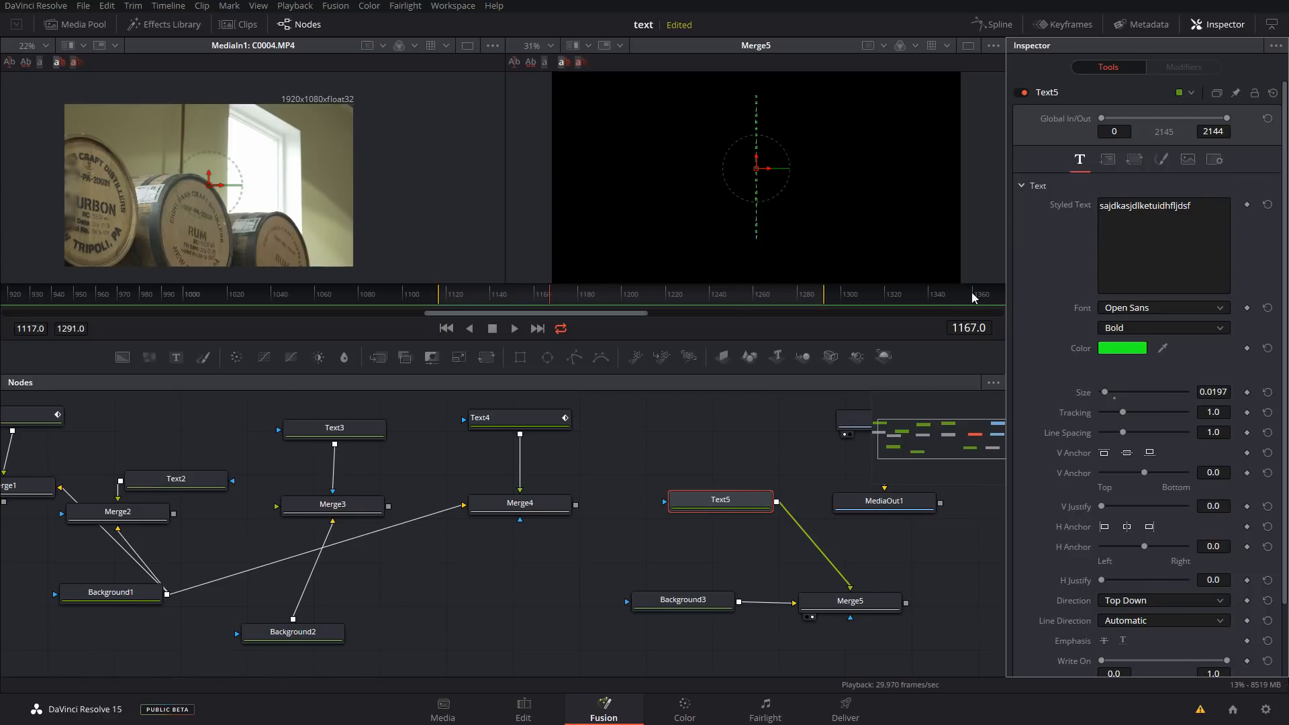
Tidy the Text5, Background3 and Merge5 nodes and append sadasdasd to Text5's styled text
drag(726, 500, 726, 491)
drag(728, 599, 725, 603)
drag(849, 604, 836, 605)
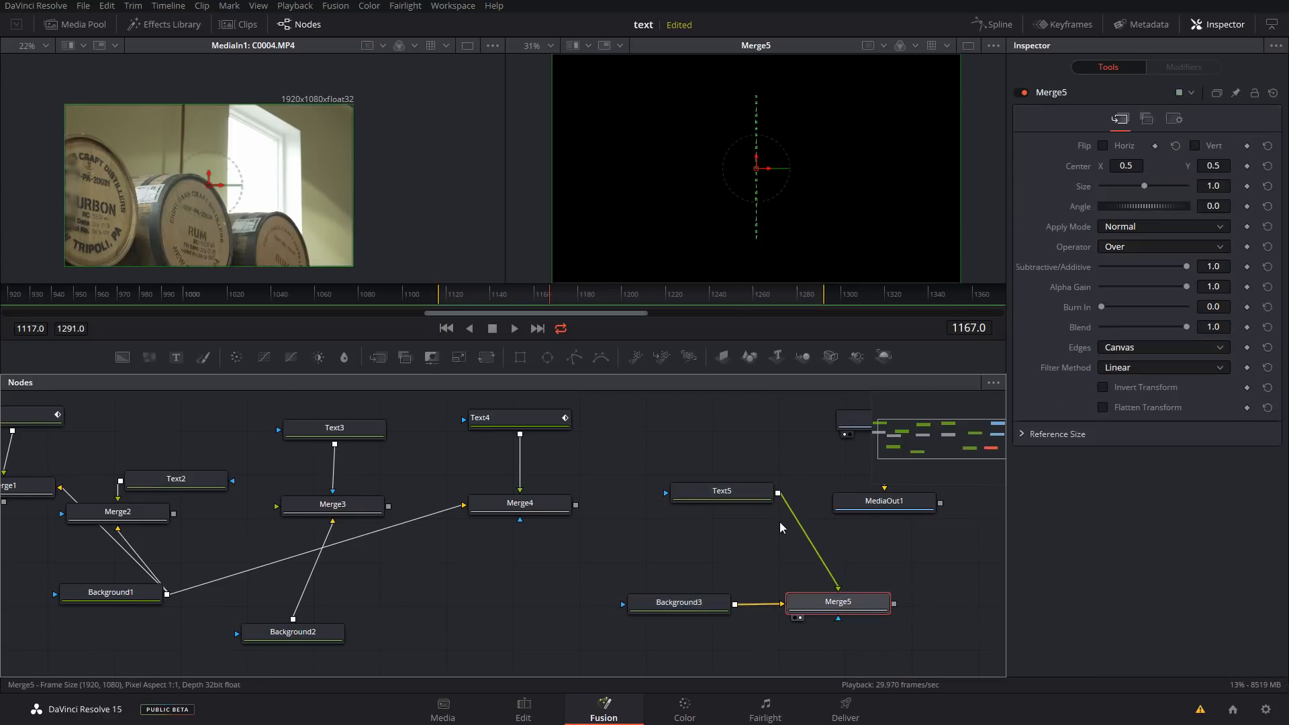
click(725, 500)
click(1165, 235)
text(sadasdasd)
Apply a TextScramble modifier to Text5's styled text and open the modifier's settings
right_click(1144, 237)
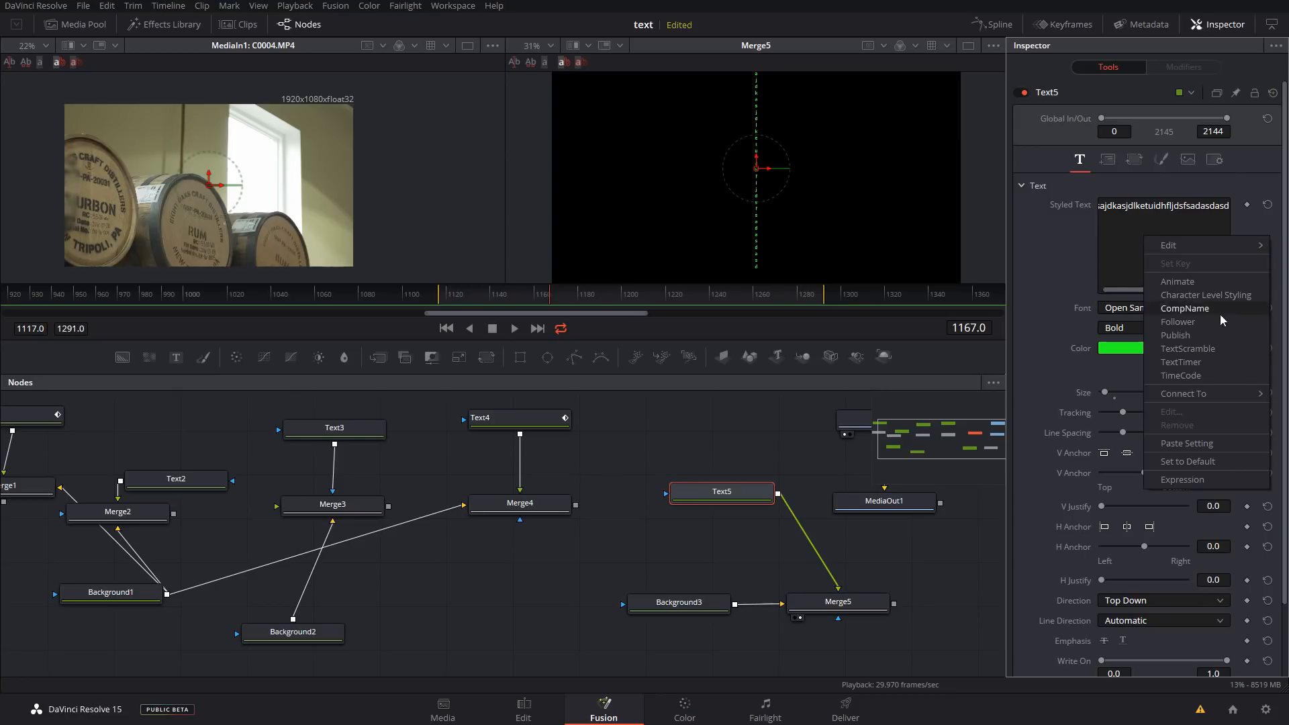
click(1209, 350)
click(1173, 68)
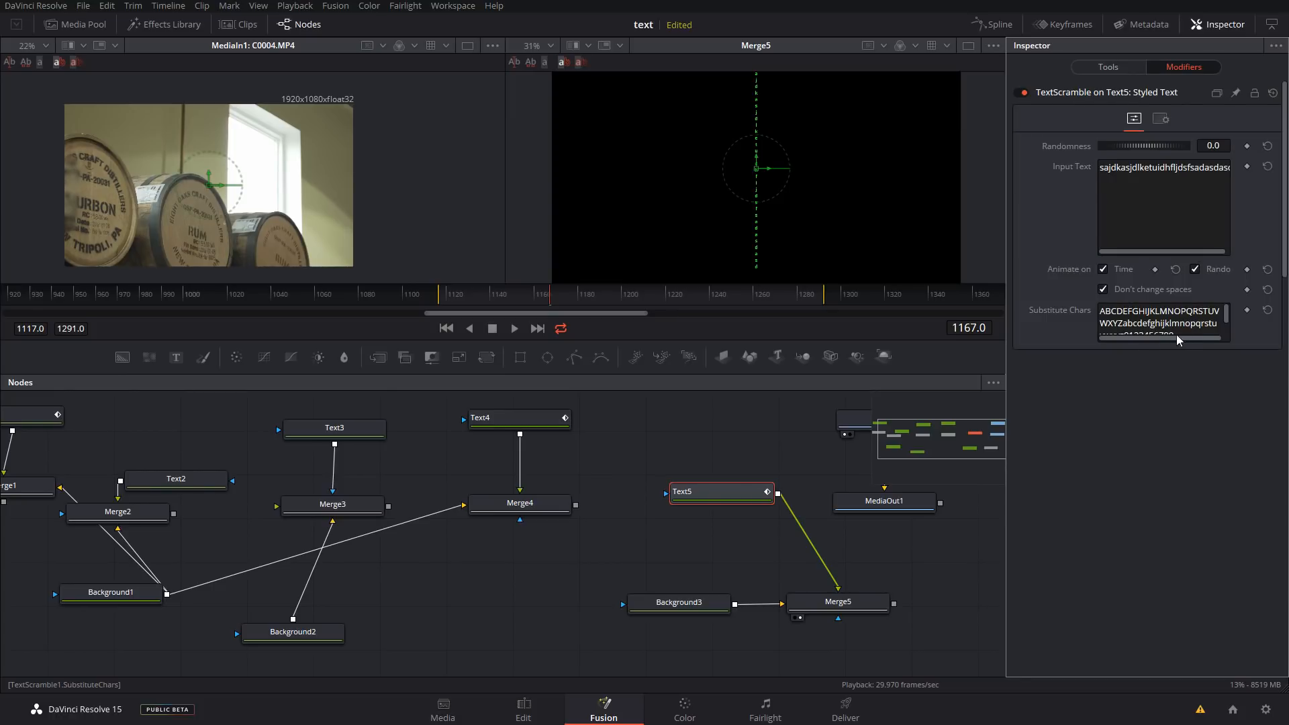
Review the TextScramble substitute characters and set the randomness to 1.0
click(1225, 313)
scroll(756, 150, up, 10)
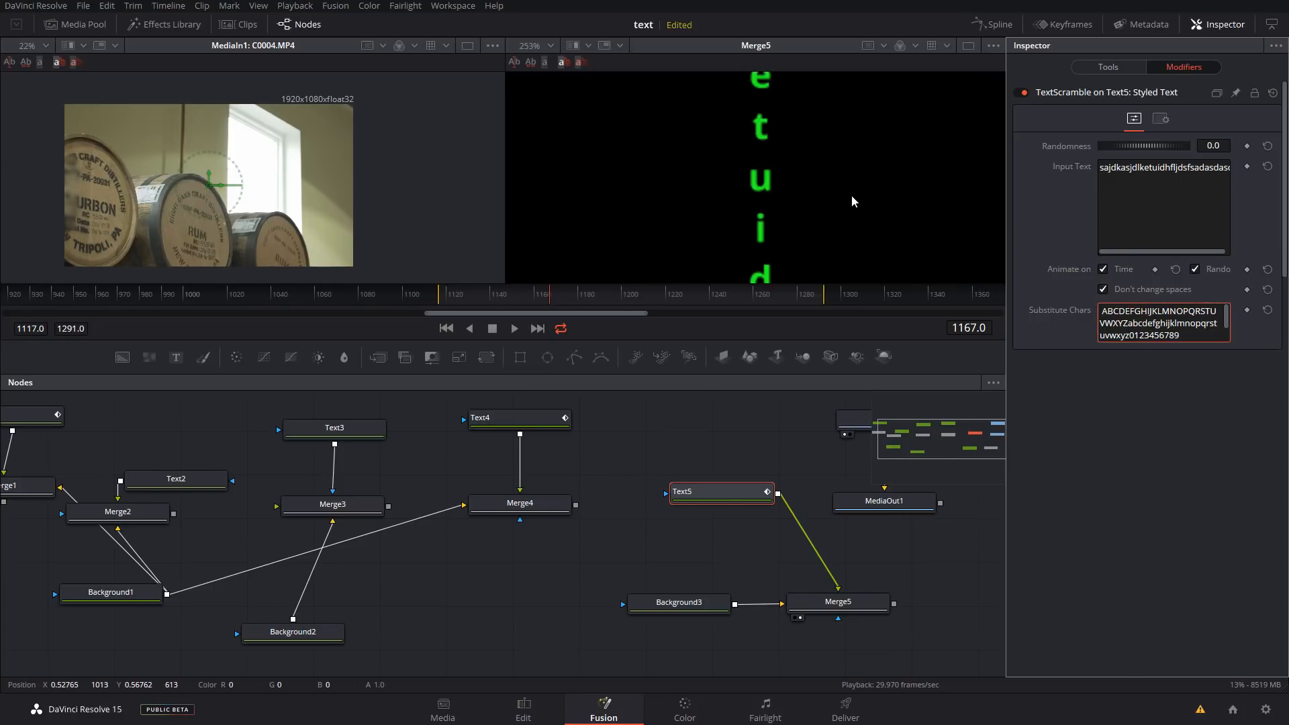
scroll(825, 183, down, 5)
double_click(1225, 145)
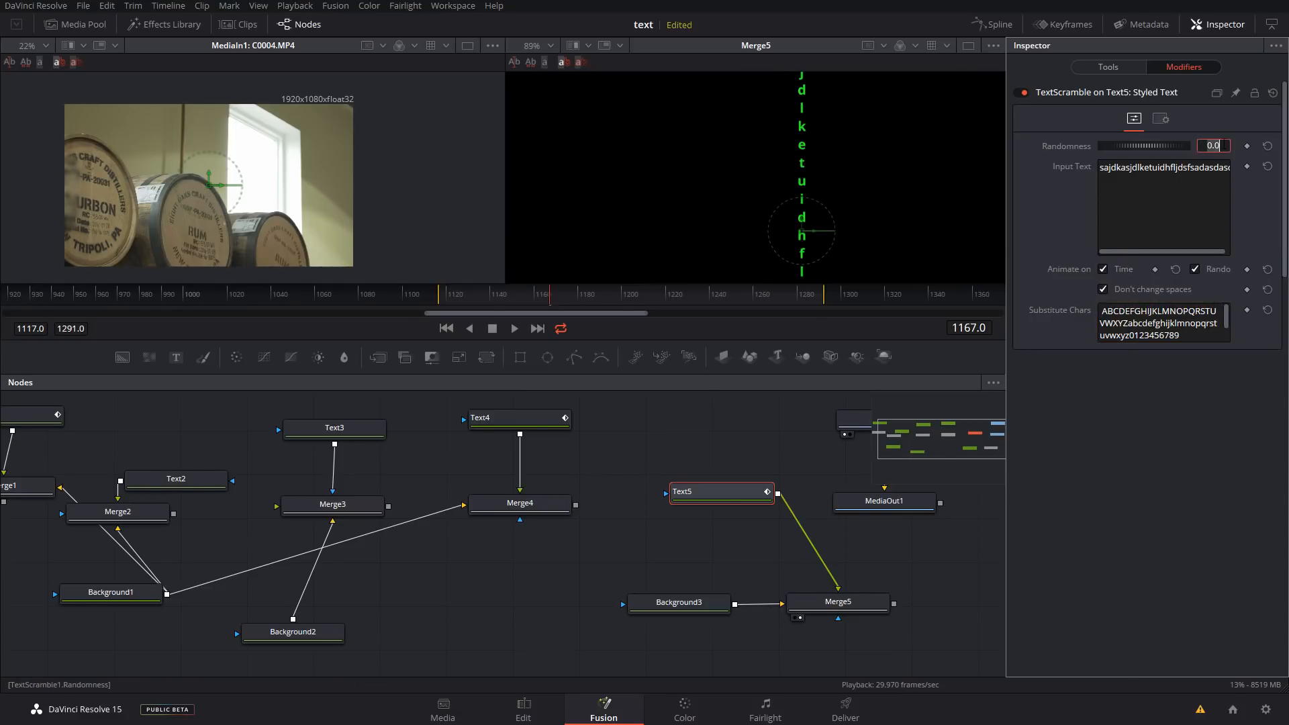
text(1)
key(Tab)
scroll(804, 175, down, 3)
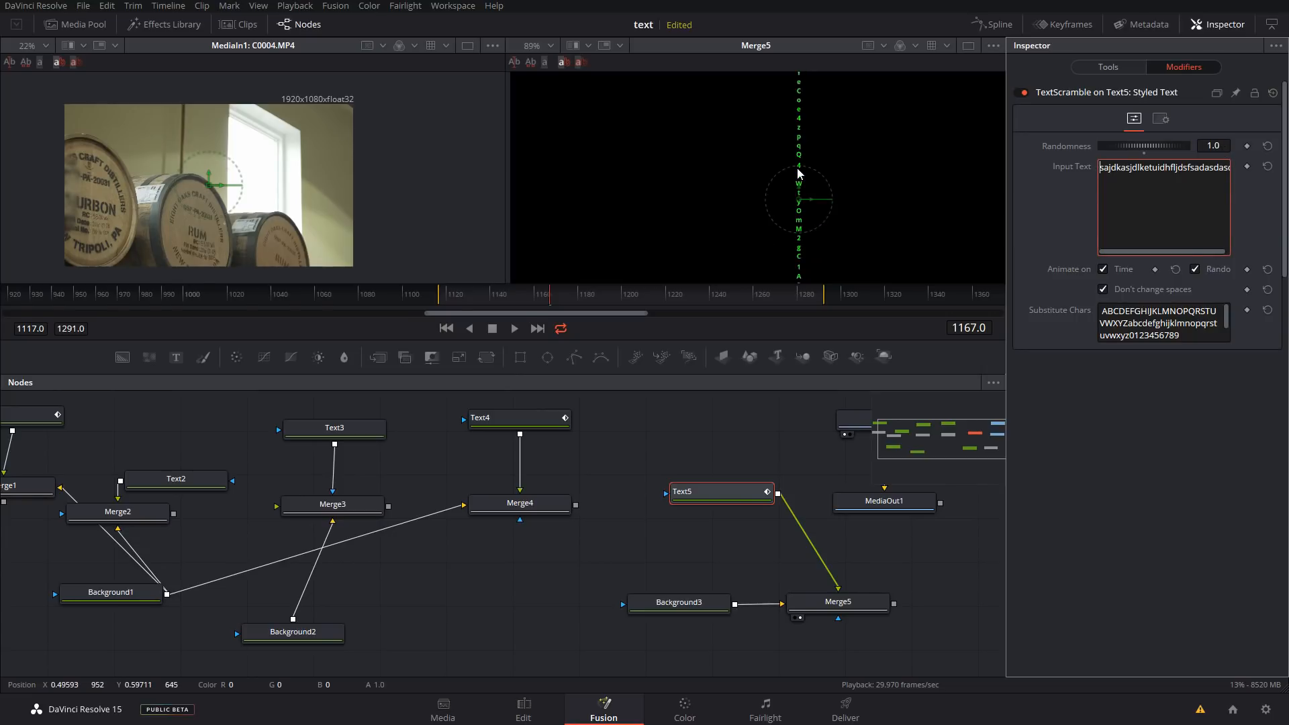
Play back the scrambling text column, fit it in the viewer, enlarge the viewer area and stop playback
click(514, 329)
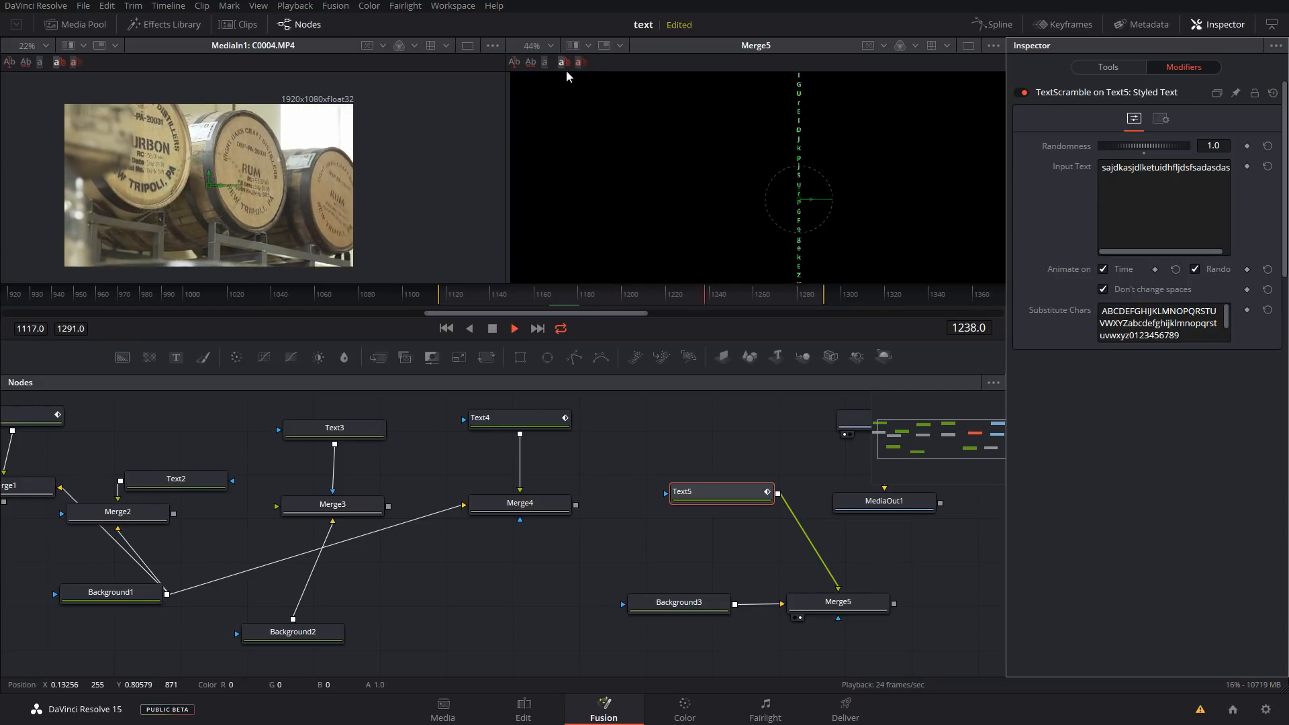
click(551, 45)
click(550, 66)
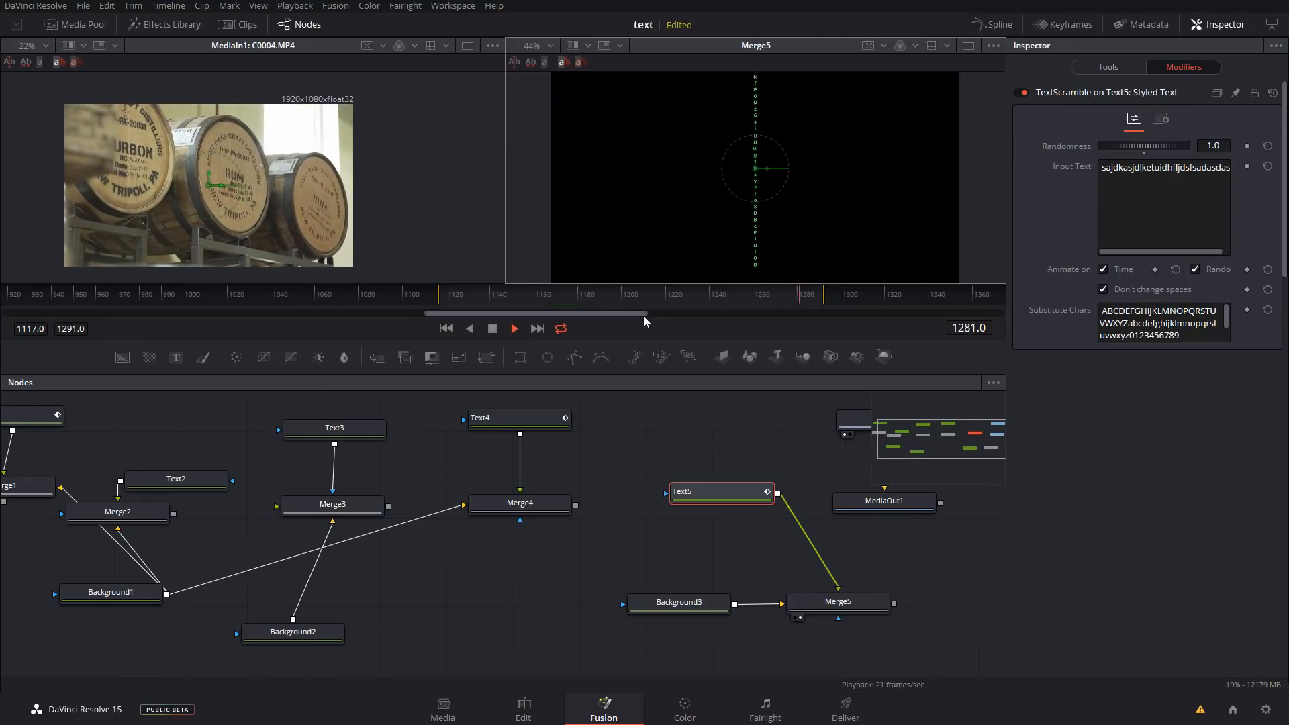
drag(644, 342, 660, 512)
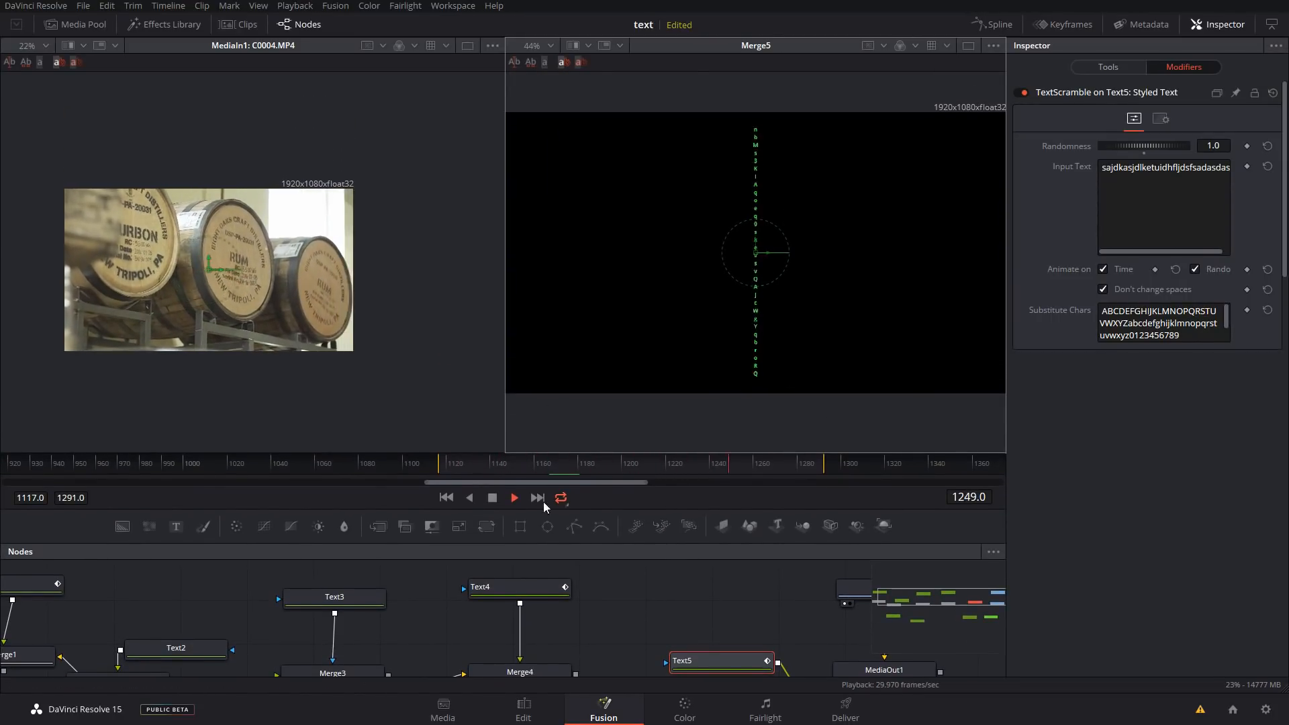
click(492, 498)
Add a Background node beside Merge5 and display it, fitted, in the first viewer
scroll(700, 594, down, 5)
drag(802, 583, 922, 617)
drag(782, 622, 781, 602)
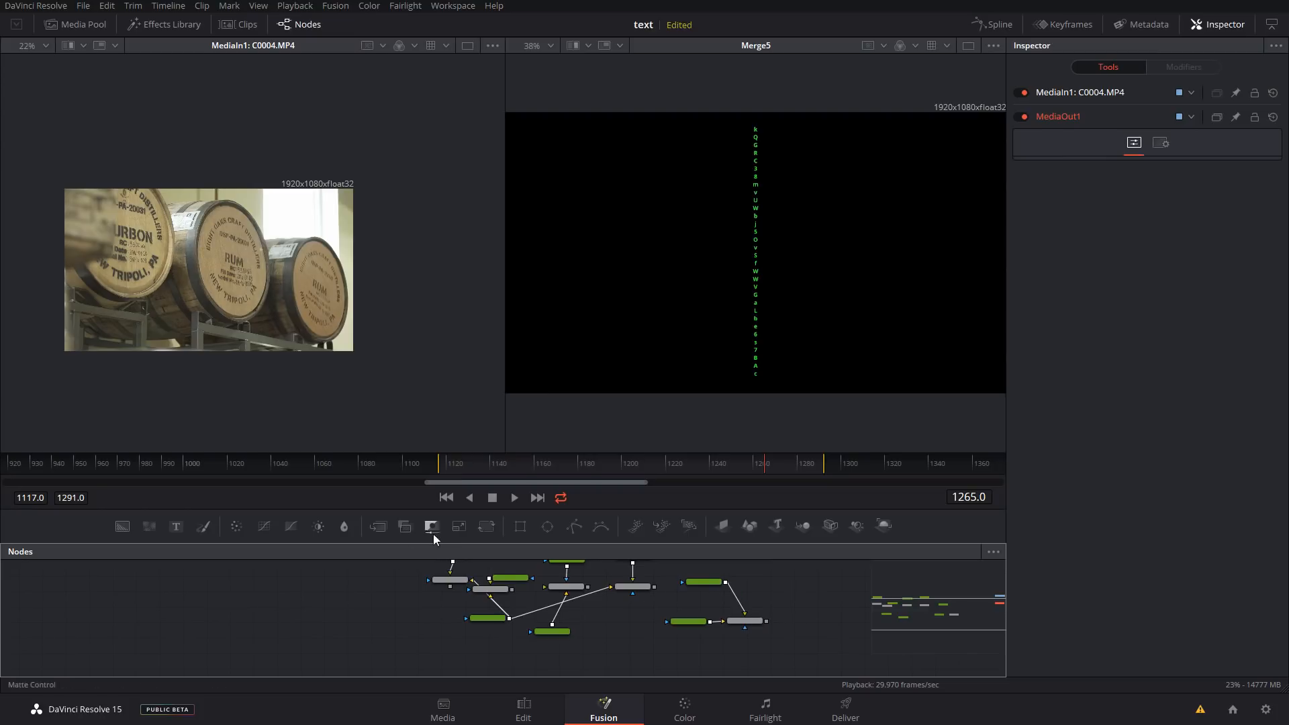
drag(127, 527, 221, 259)
scroll(801, 624, up, 4)
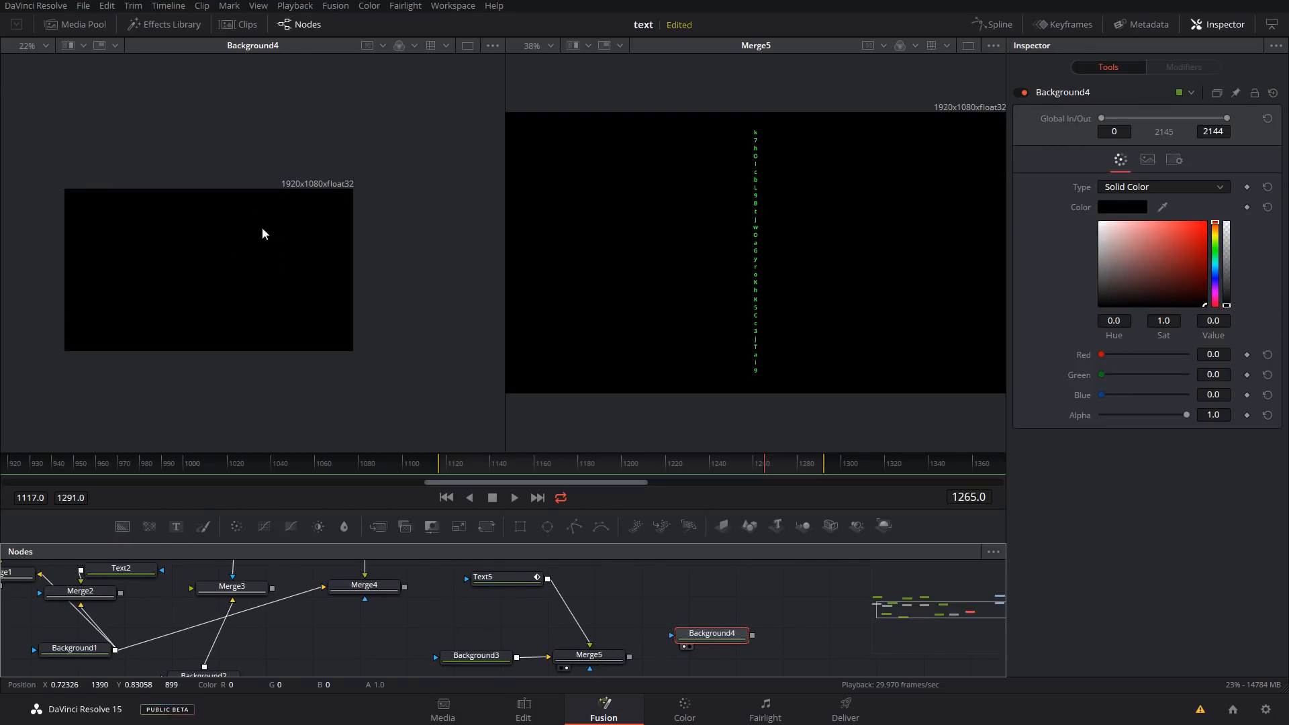
click(38, 47)
click(52, 59)
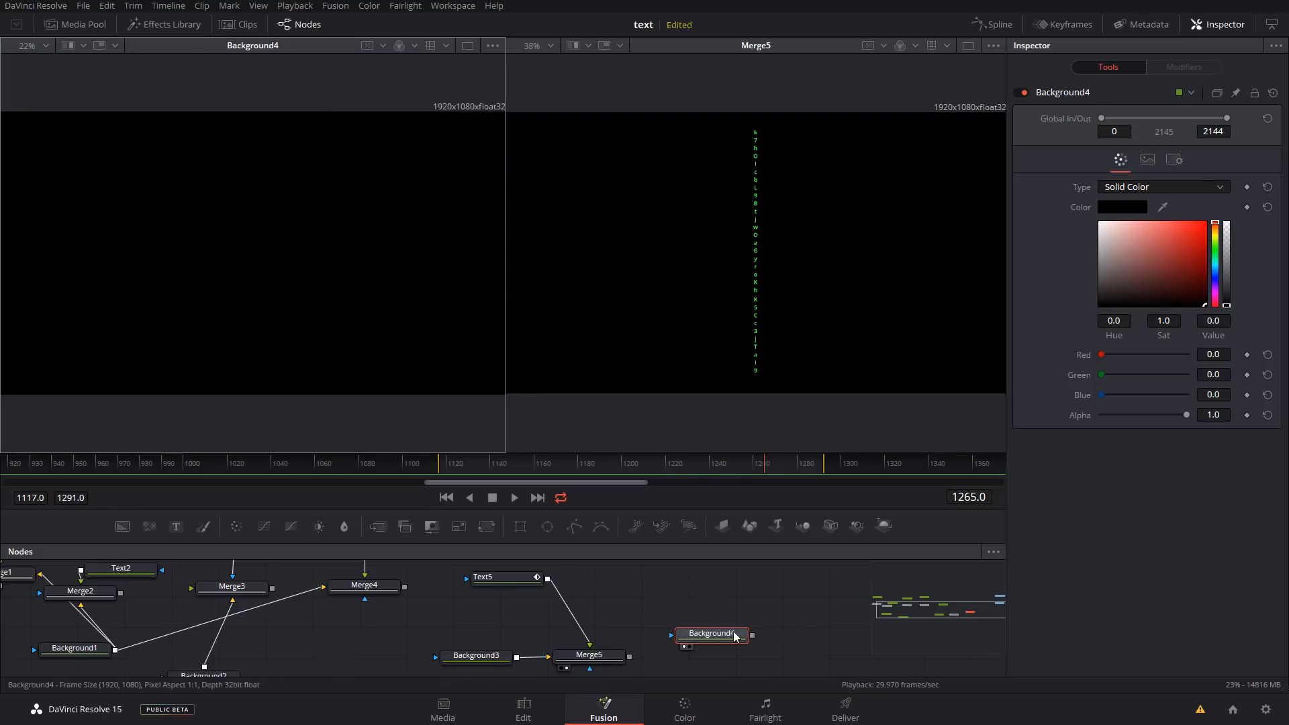
Change Background4's type to Gradient and set its starting color to green, about red 0.06, green 0.86, blue 0.05
click(1199, 188)
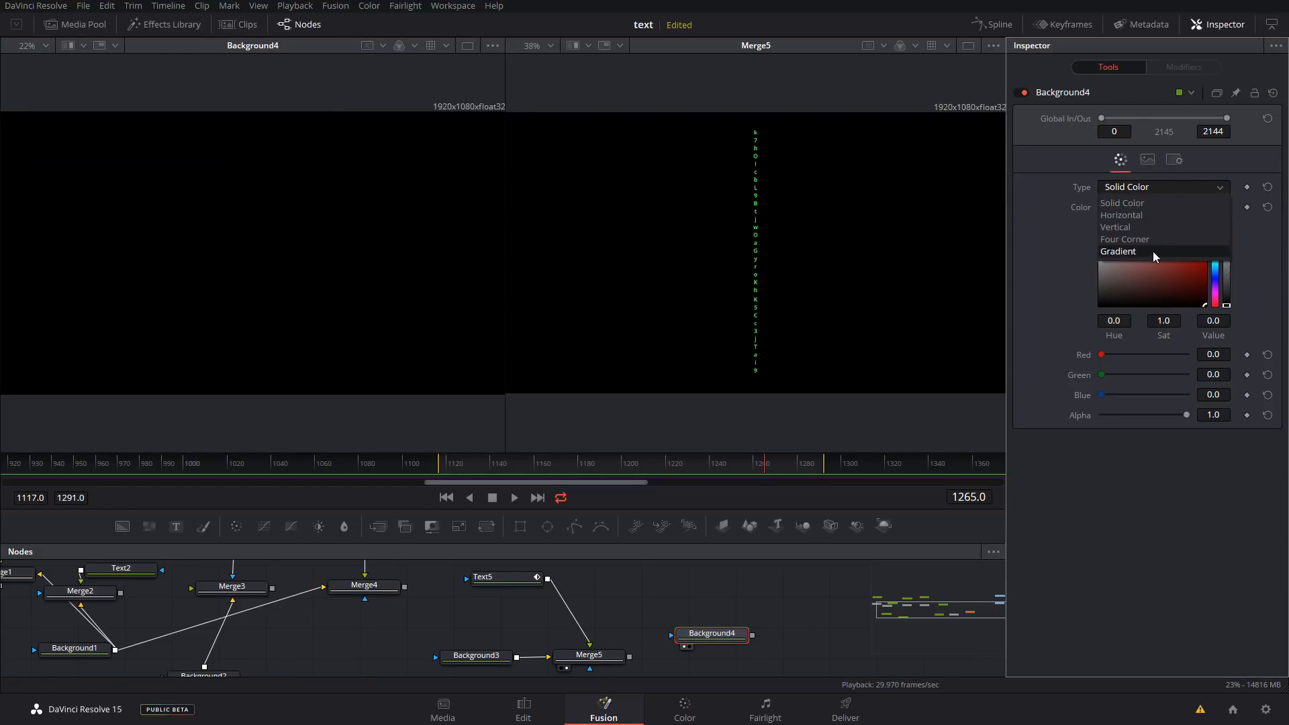
click(1115, 252)
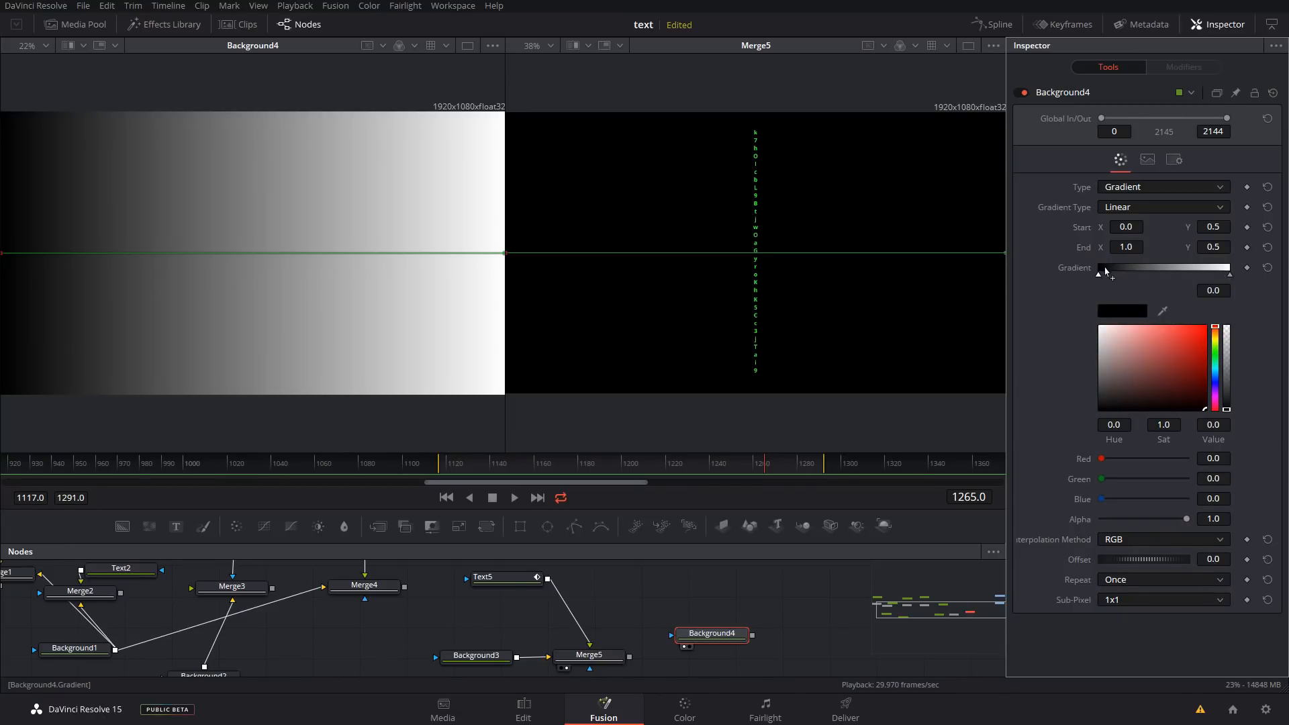
click(1115, 313)
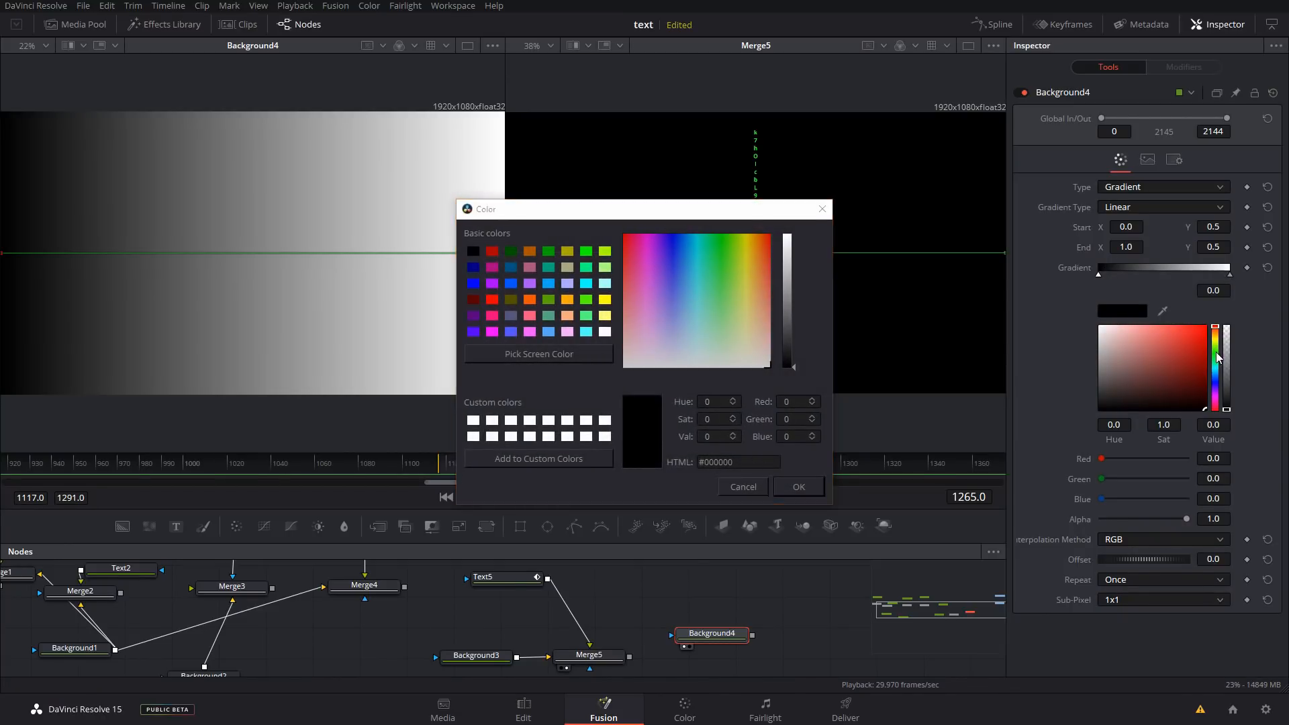
click(724, 246)
drag(788, 282, 792, 252)
click(799, 487)
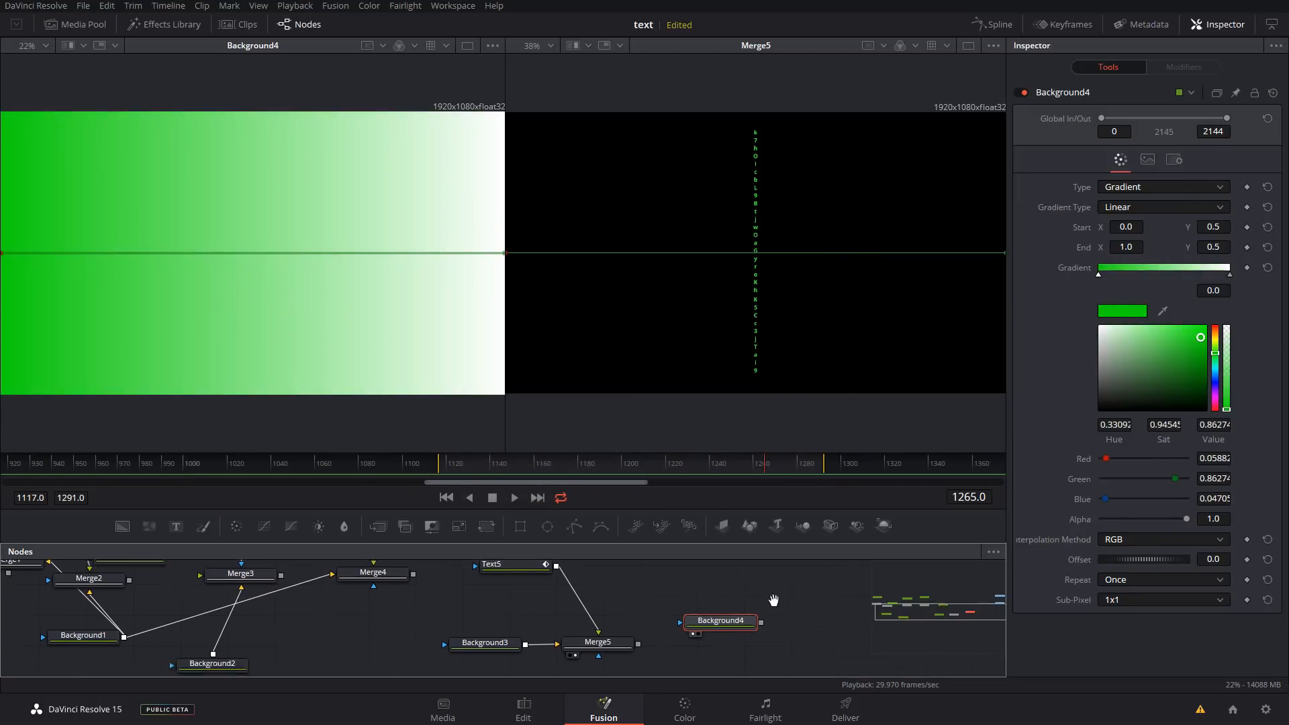
Orient Background4's gradient vertically, from about X 0.441, Y 0.481 to about X 0.439, Y 0.132
scroll(330, 266, down, 2)
click(166, 260)
drag(165, 260, 276, 227)
drag(418, 259, 277, 306)
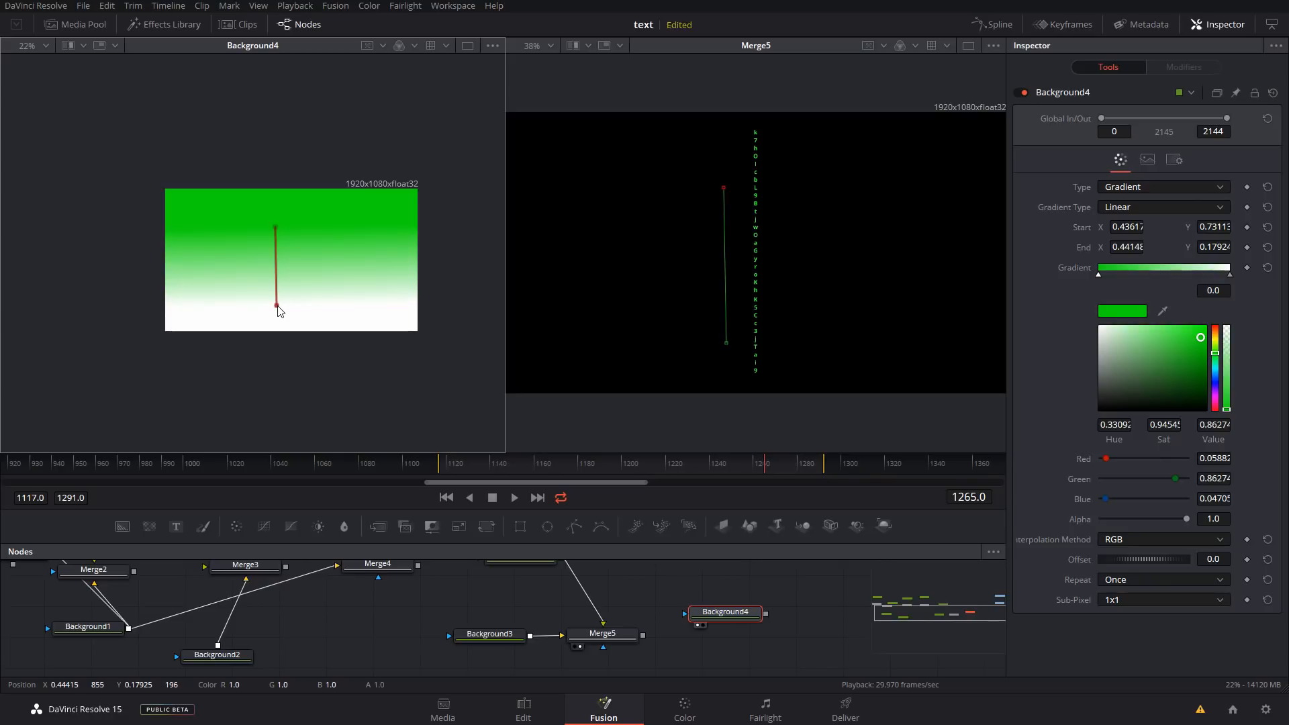
drag(274, 227, 276, 318)
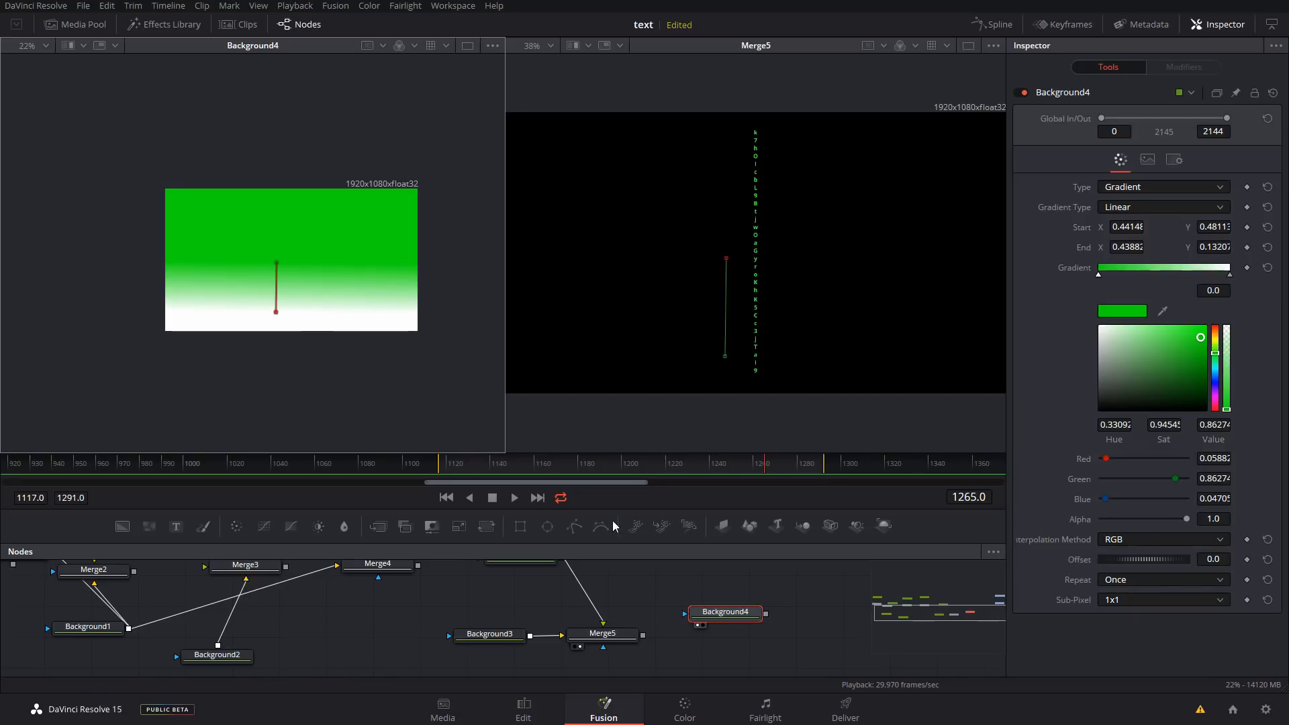
Add a Rectangle mask node and connect it to Background4's mask input
drag(828, 625, 806, 634)
drag(695, 617, 705, 601)
drag(797, 624, 781, 625)
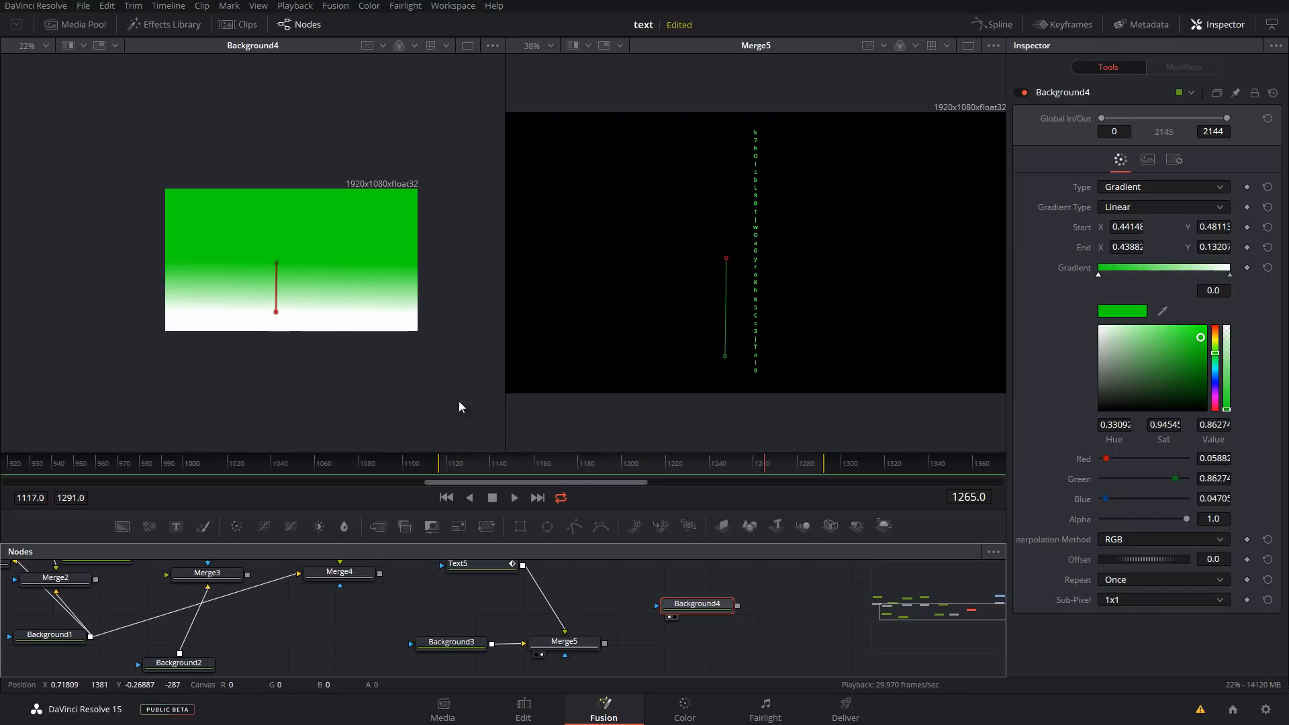
drag(774, 597, 767, 593)
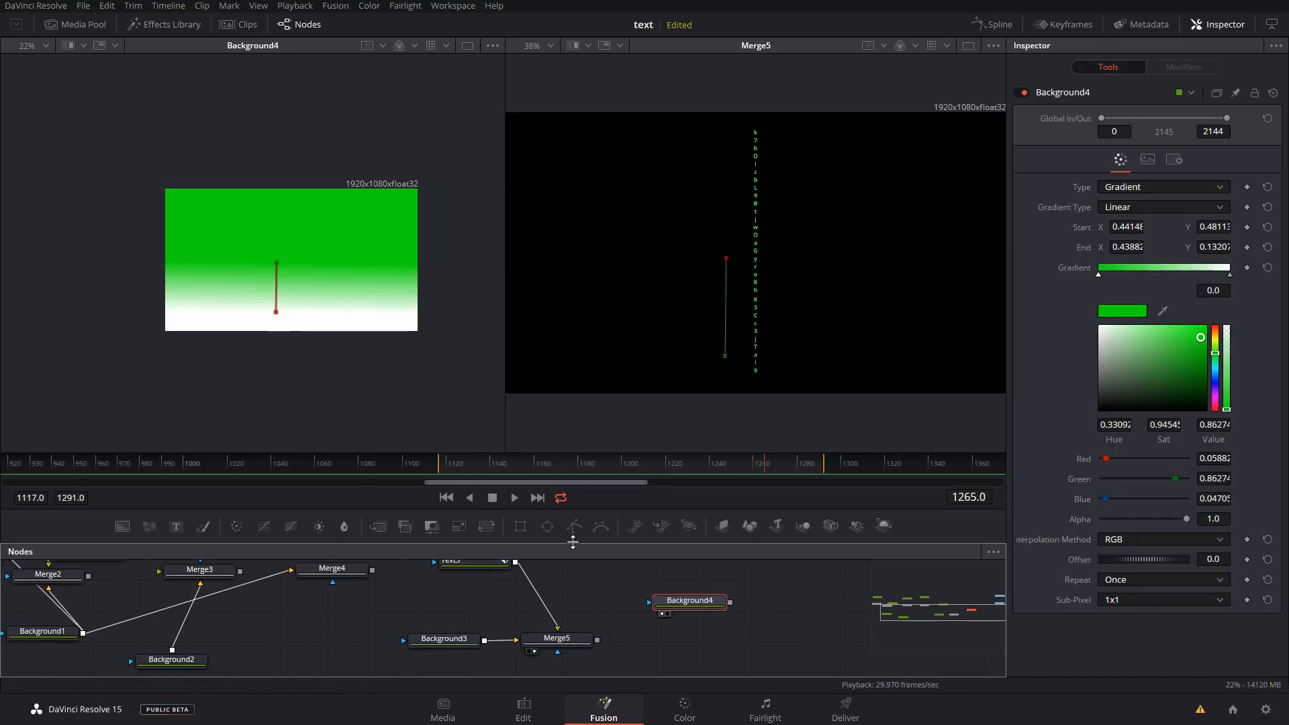
drag(565, 545, 671, 581)
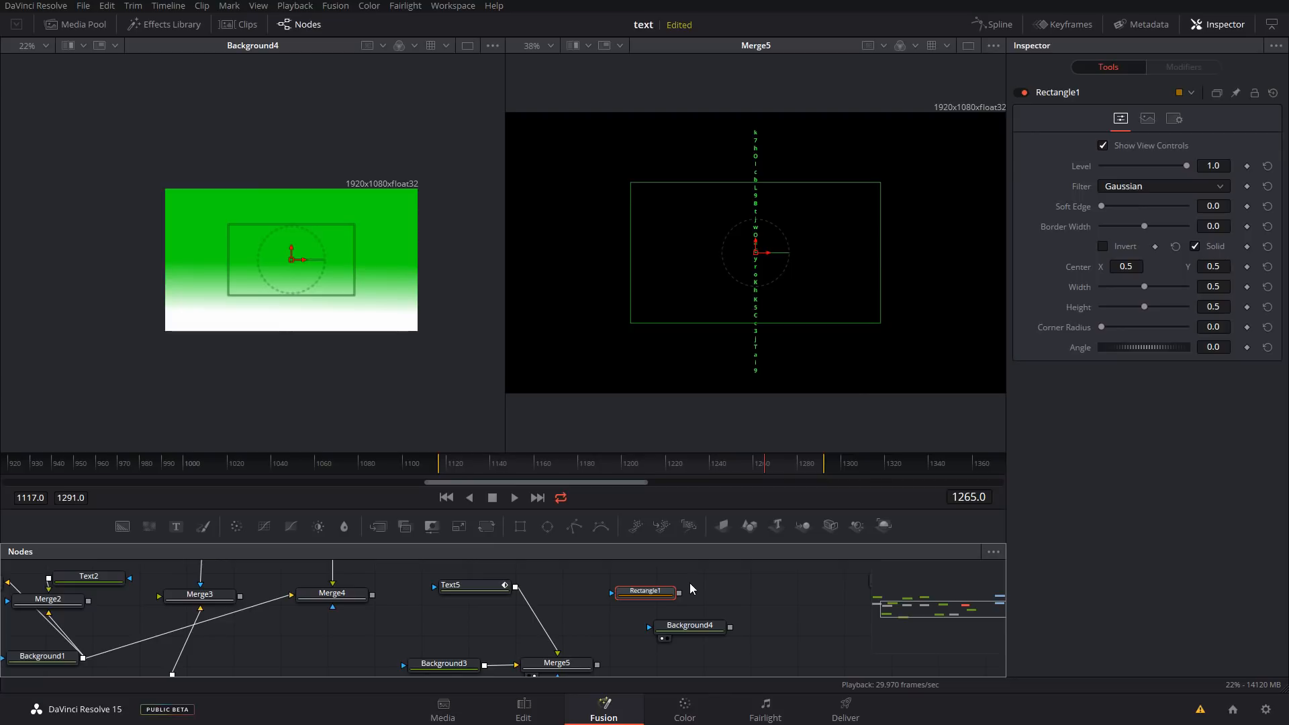
drag(652, 626, 670, 591)
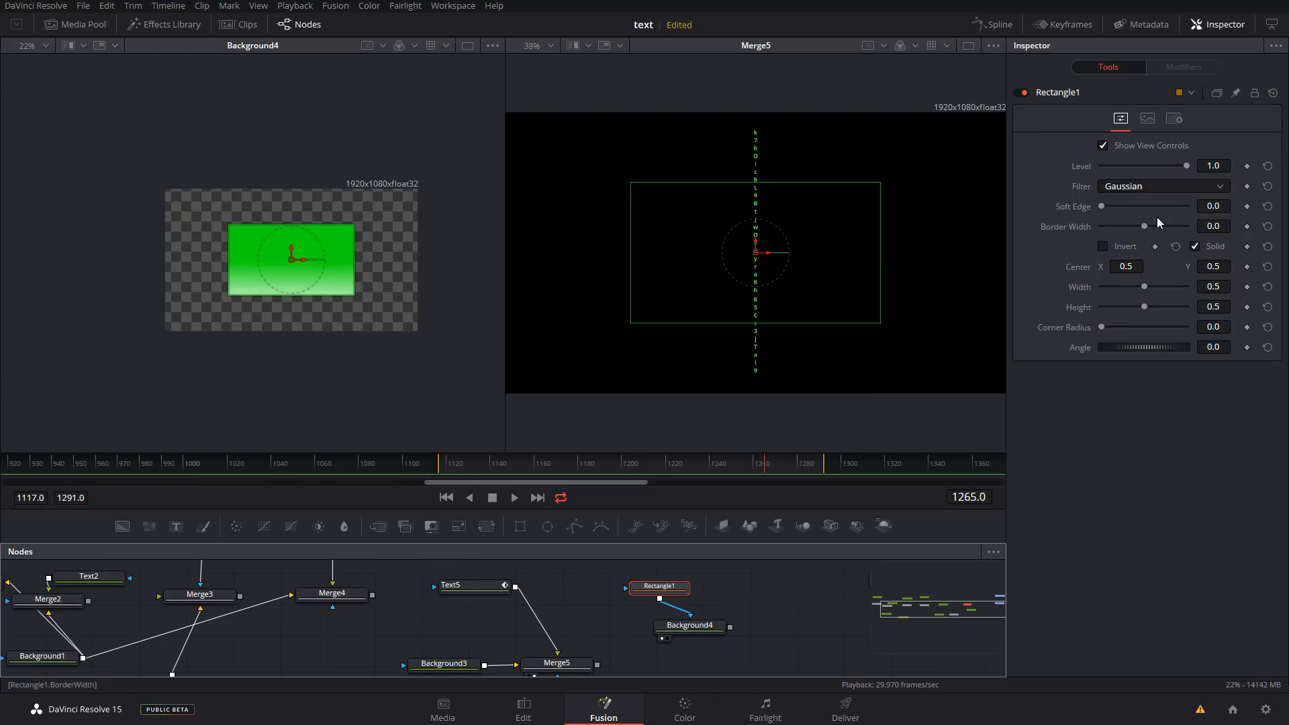
Resize the rectangle mask to width 0.874 and height 0.732, and give it a moderate soft edge
drag(1211, 287, 1250, 307)
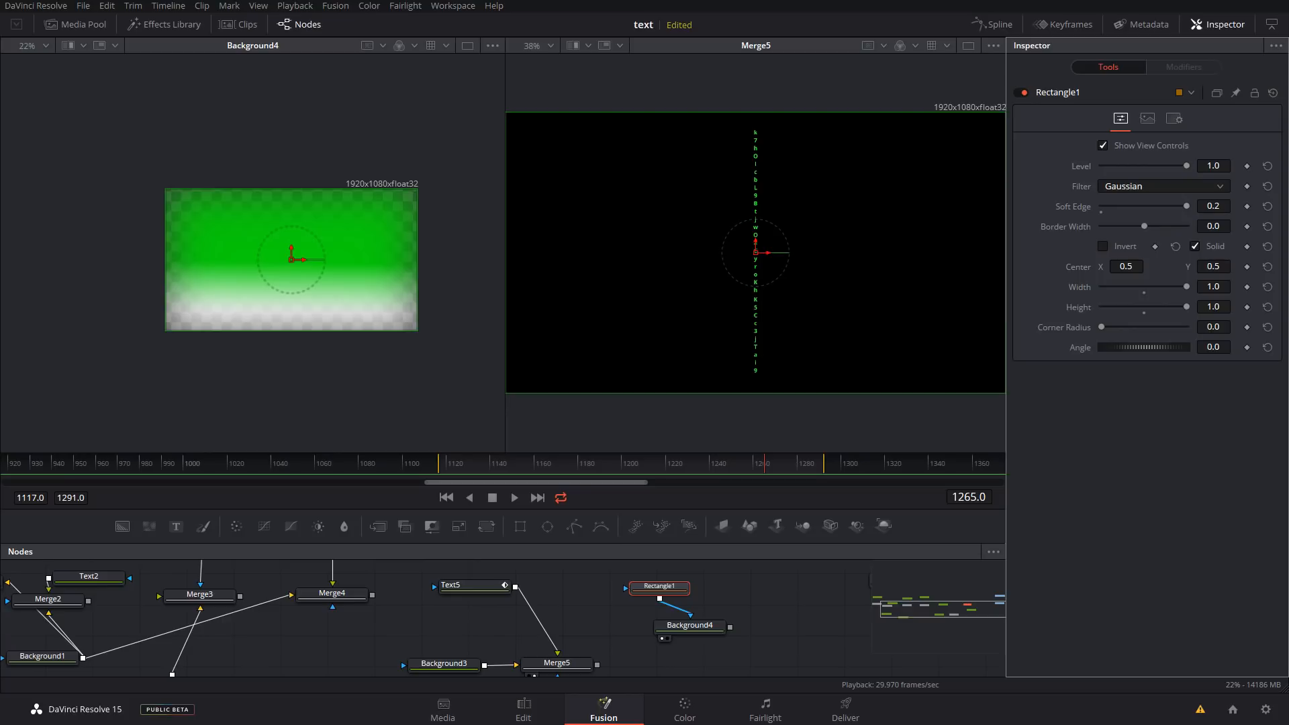
drag(1189, 286, 1164, 307)
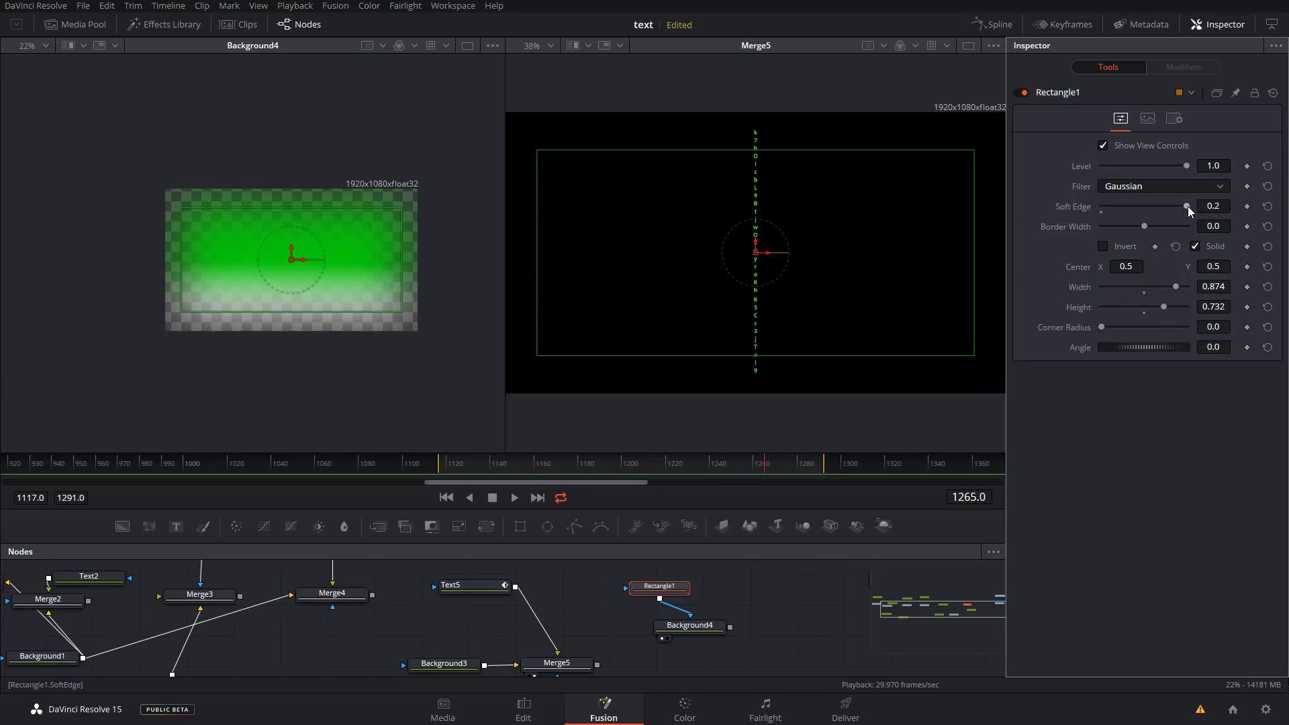
drag(1186, 205, 1130, 207)
Add another solid black Background node below Background4
click(751, 639)
click(690, 625)
scroll(793, 635, down, 1)
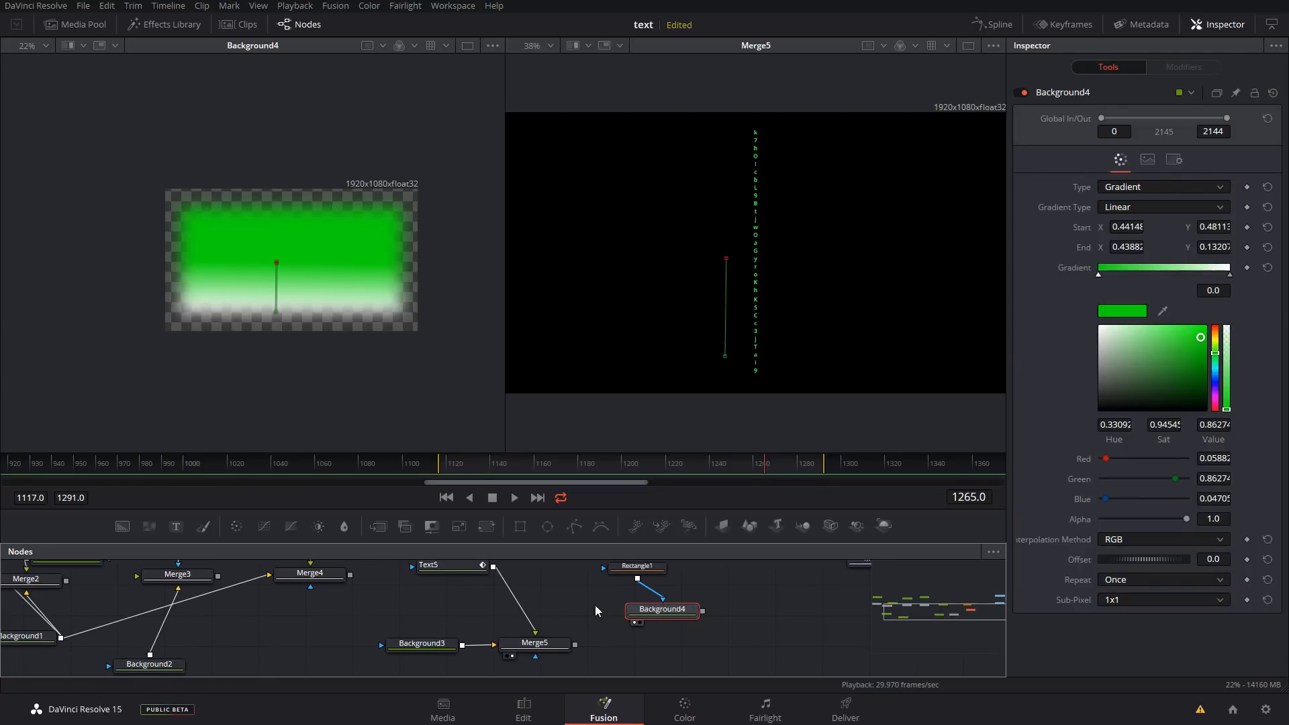
drag(123, 526, 732, 646)
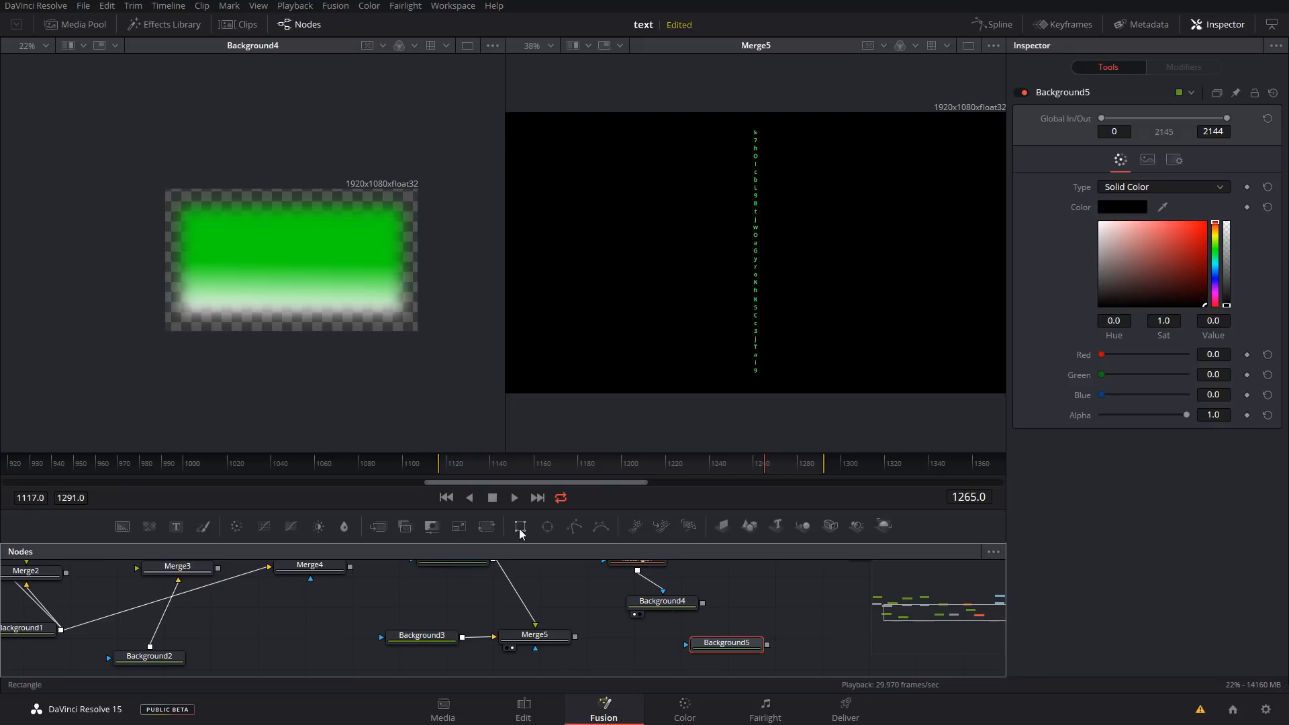
Add a Merge node that places Background4 over Background5 and show it in the second viewer
drag(376, 526, 757, 611)
scroll(815, 623, up, 1)
click(796, 633)
drag(680, 612, 786, 609)
drag(718, 638, 755, 594)
click(762, 593)
key(2)
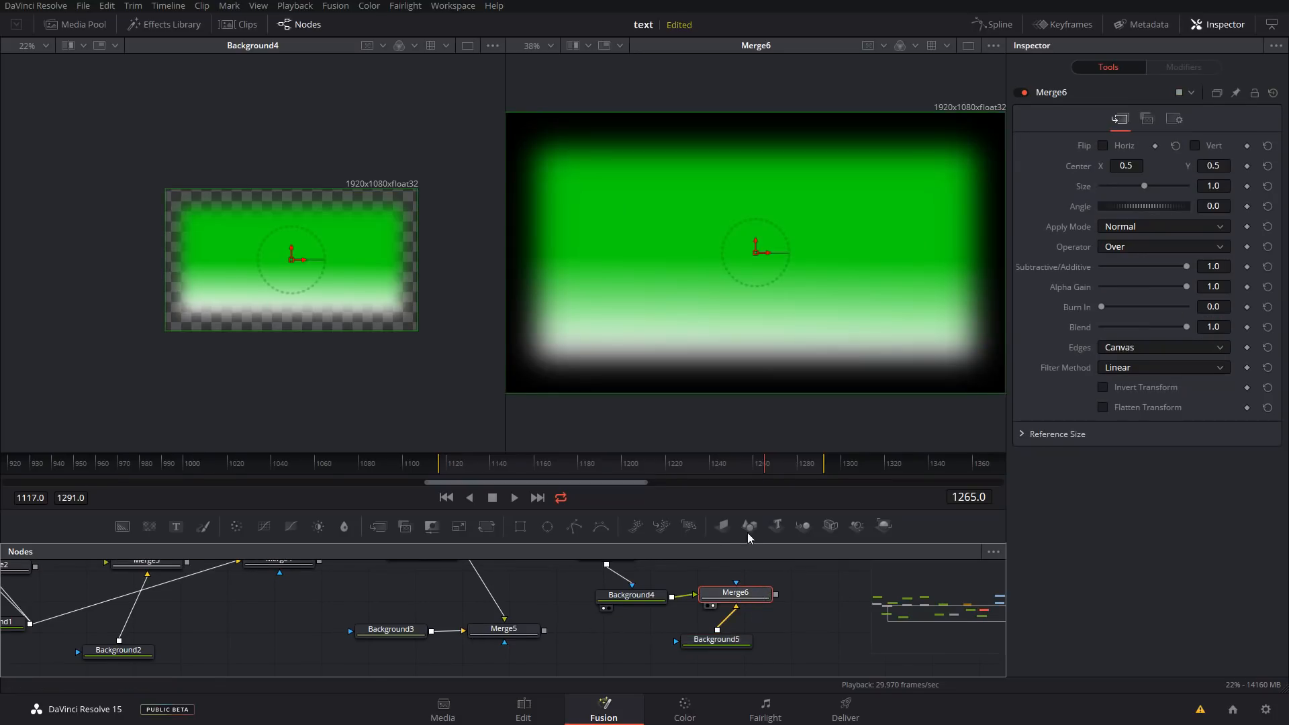
drag(818, 577, 772, 634)
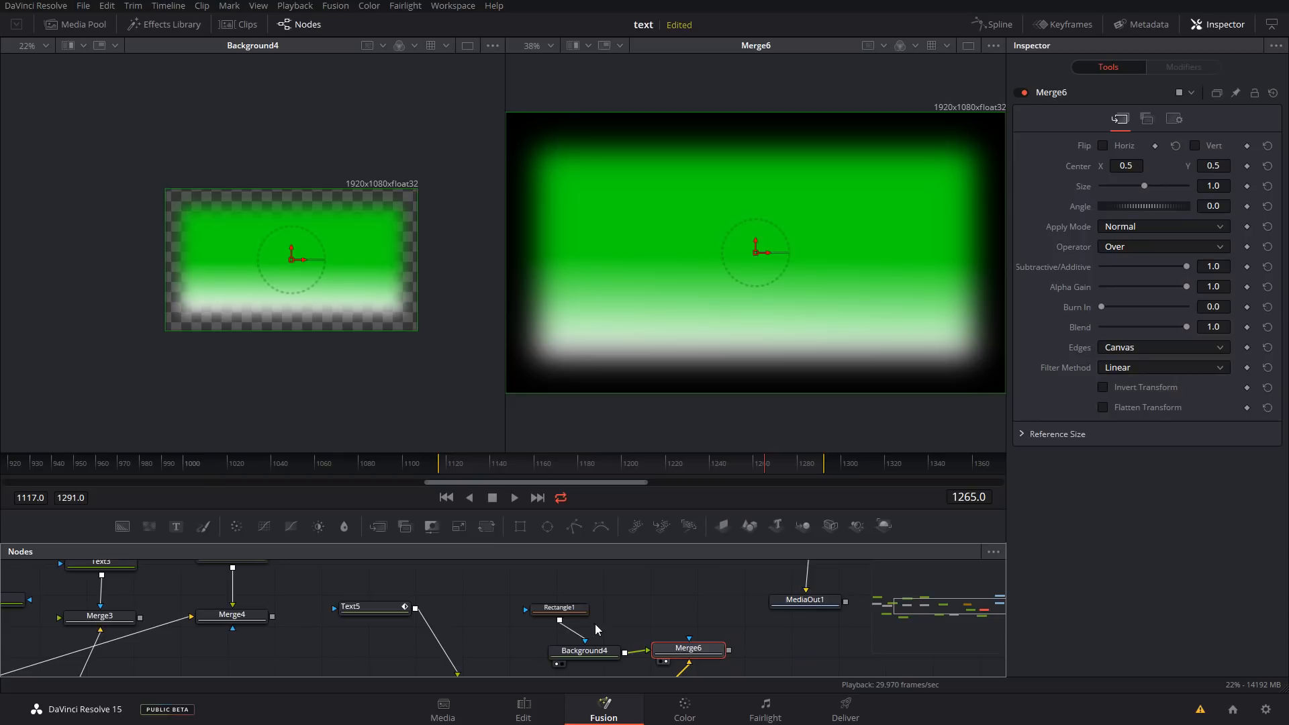
Move the Text5 node above Merge6, show it in the second viewer and play the scrambled text
drag(365, 614, 685, 593)
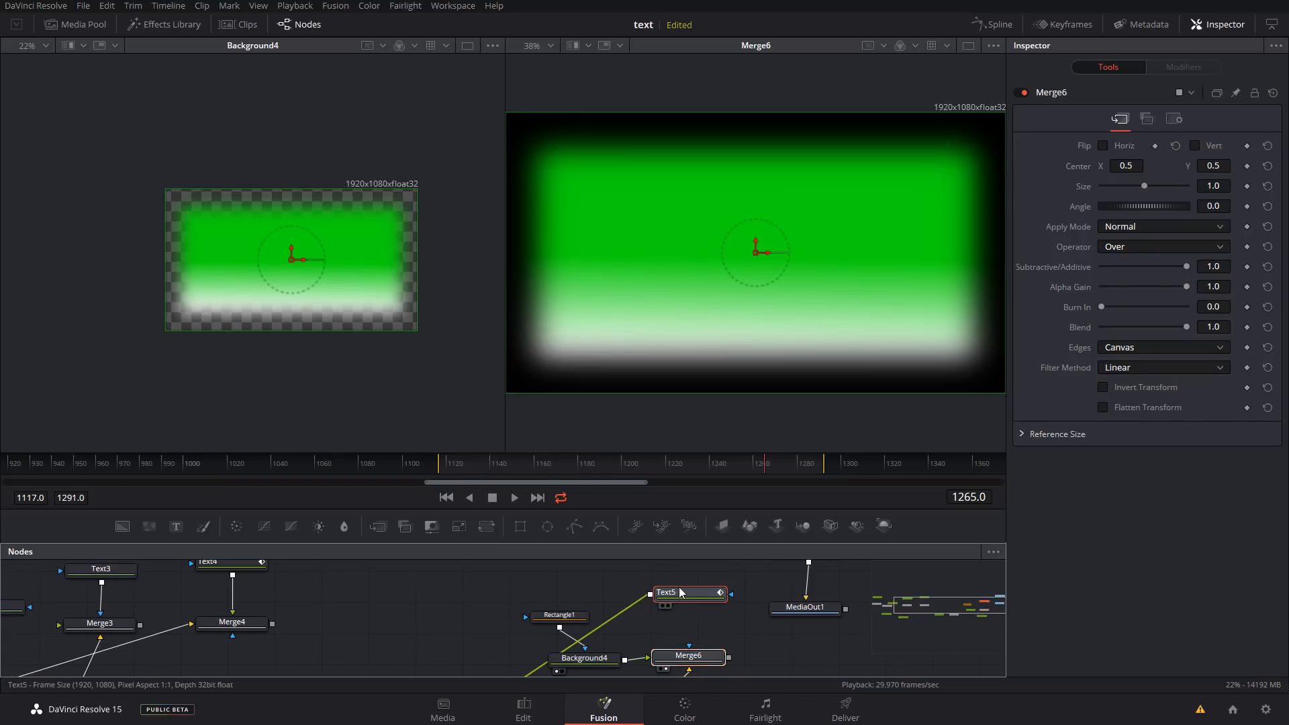
key(2)
key(space)
key(space)
Disconnect Text5 from Merge5, connect it to Merge6's effect mask input, and show Merge6 in the second viewer
drag(770, 659, 719, 623)
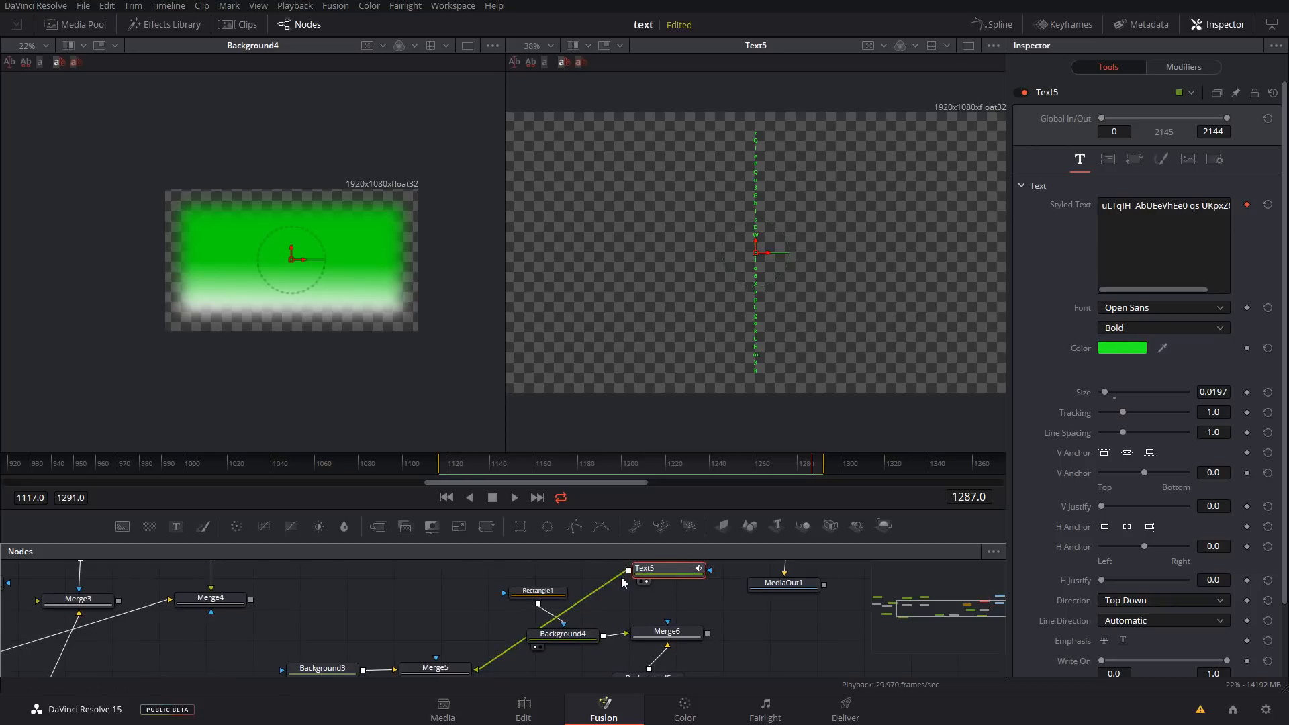
click(488, 661)
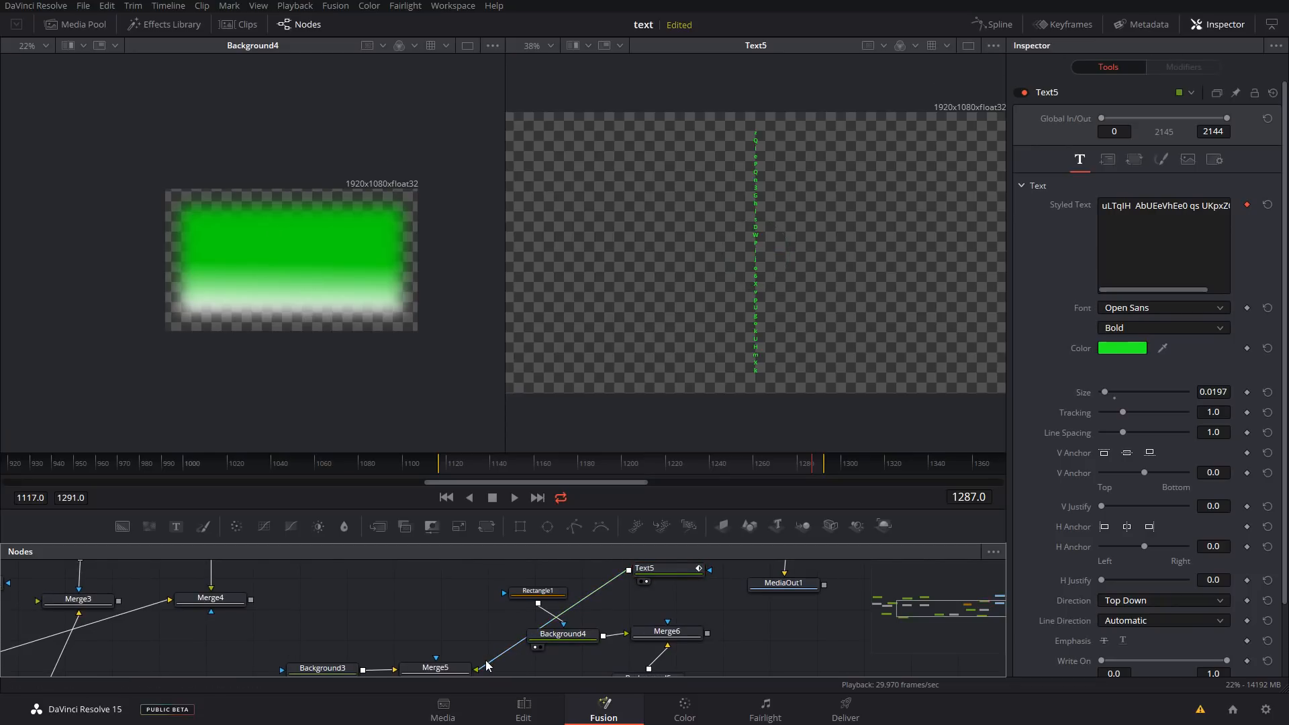
click(487, 663)
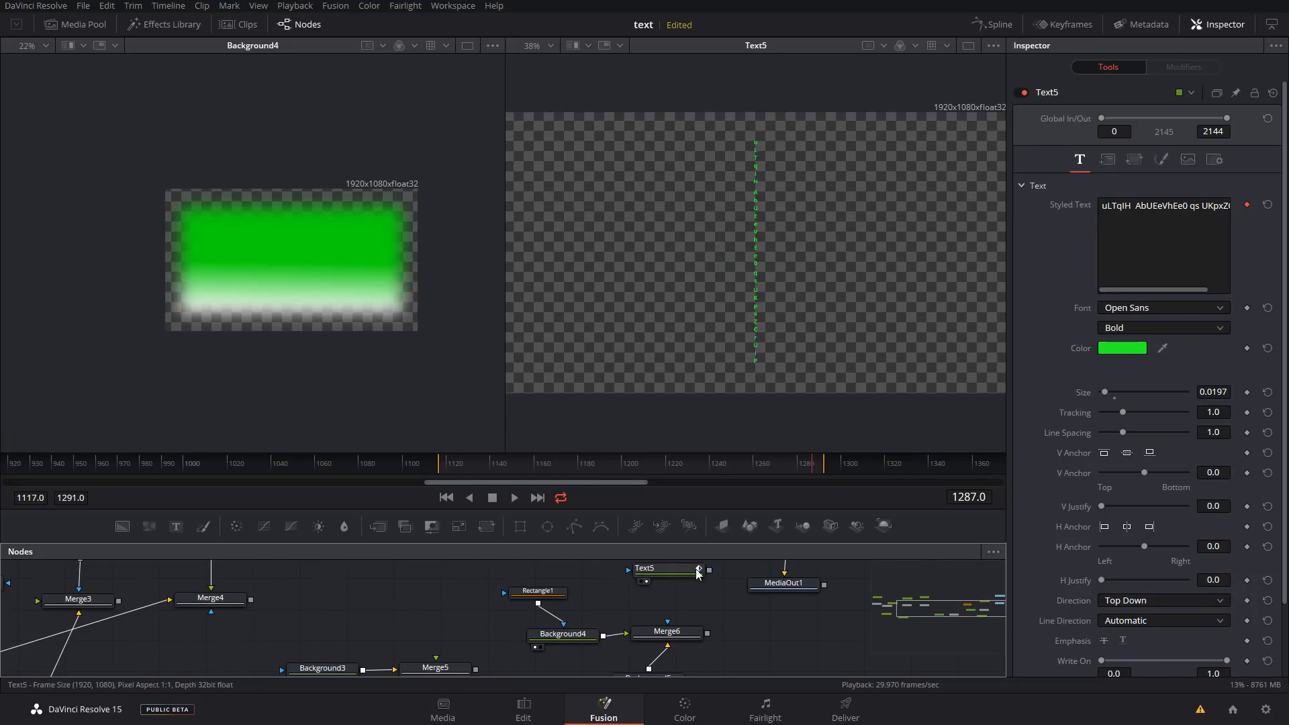
drag(710, 570, 669, 623)
drag(760, 642, 754, 624)
click(673, 620)
key(2)
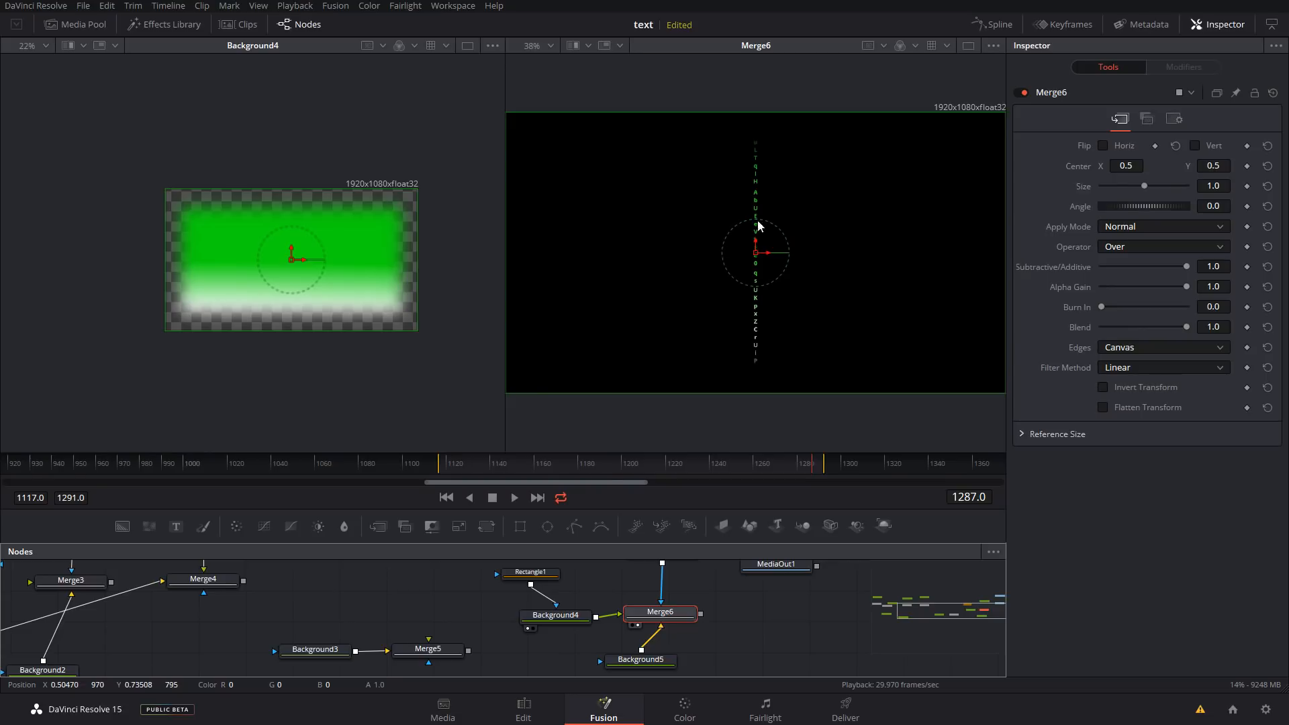
Space Rectangle1 and Background4 farther from Merge6, and raise Merge6's center to Y about 0.655
click(534, 576)
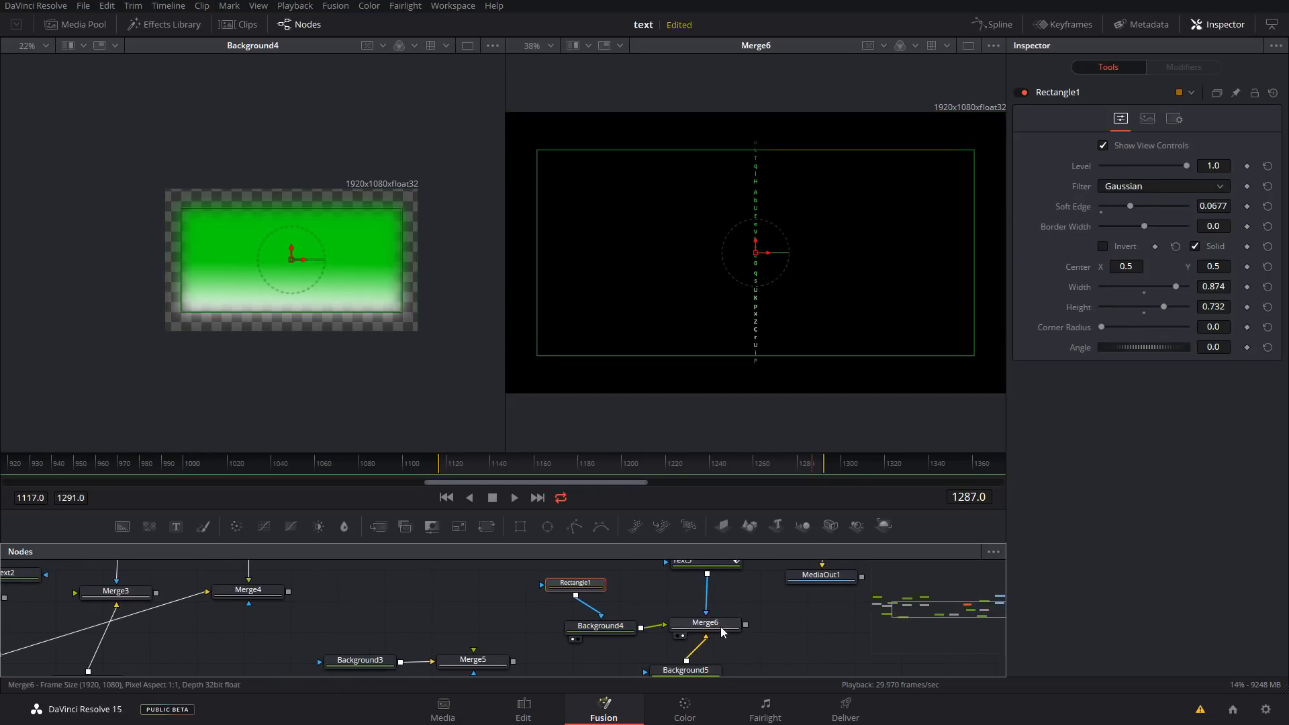
click(722, 628)
drag(559, 571, 562, 624)
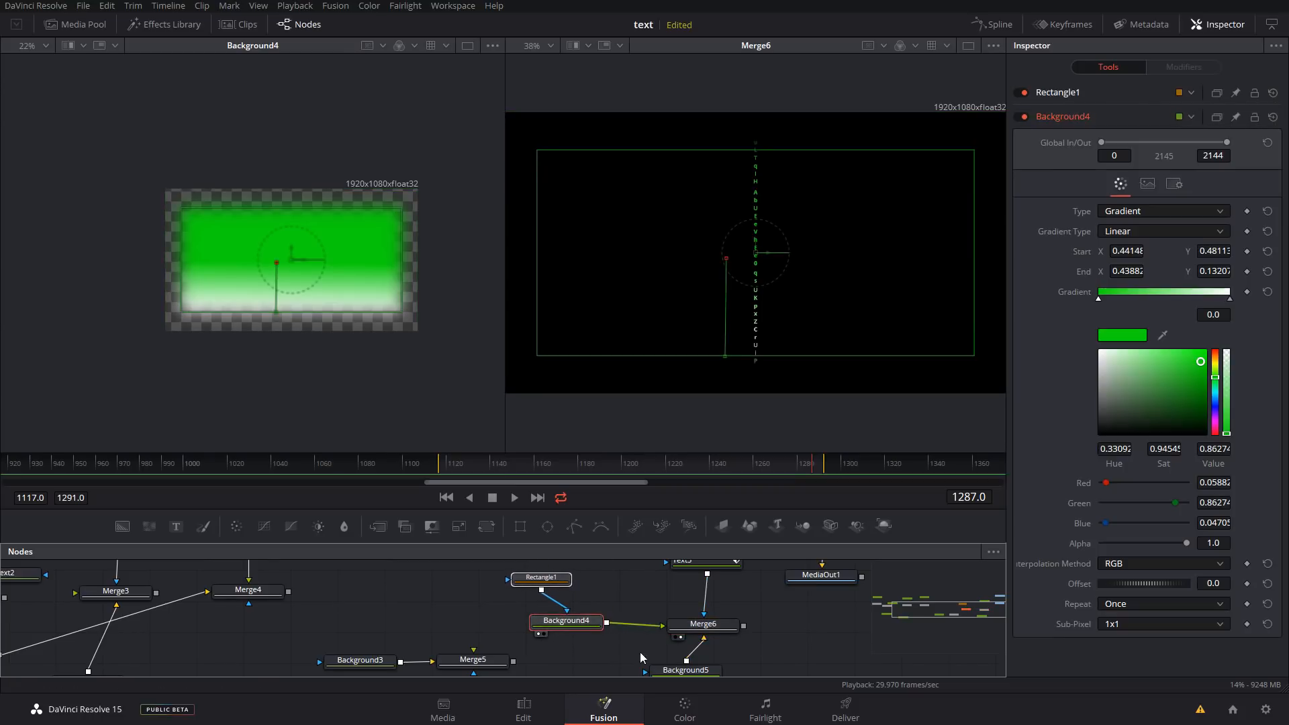
click(724, 629)
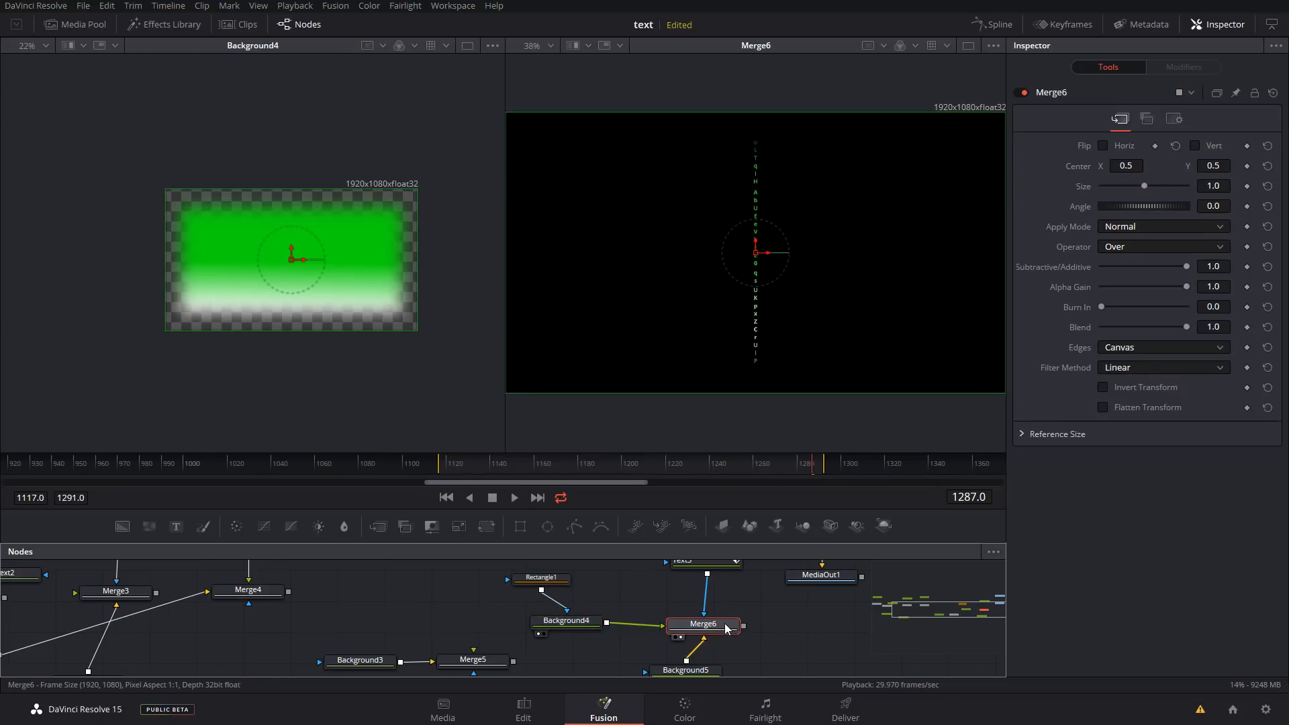
drag(756, 240, 718, 209)
Lower Background4's gradient in the frame, with its start at Y about 0.283 and its end at Y about 0.033
click(566, 622)
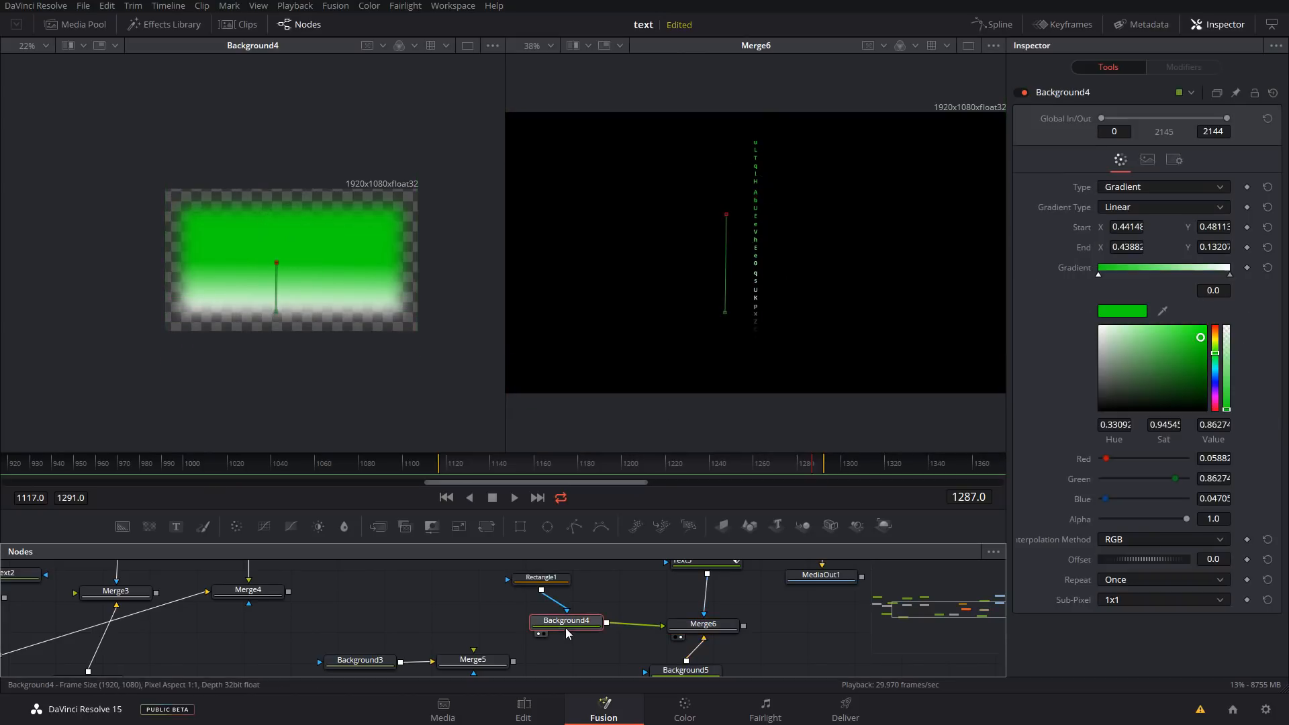
drag(280, 263, 273, 283)
drag(274, 310, 273, 301)
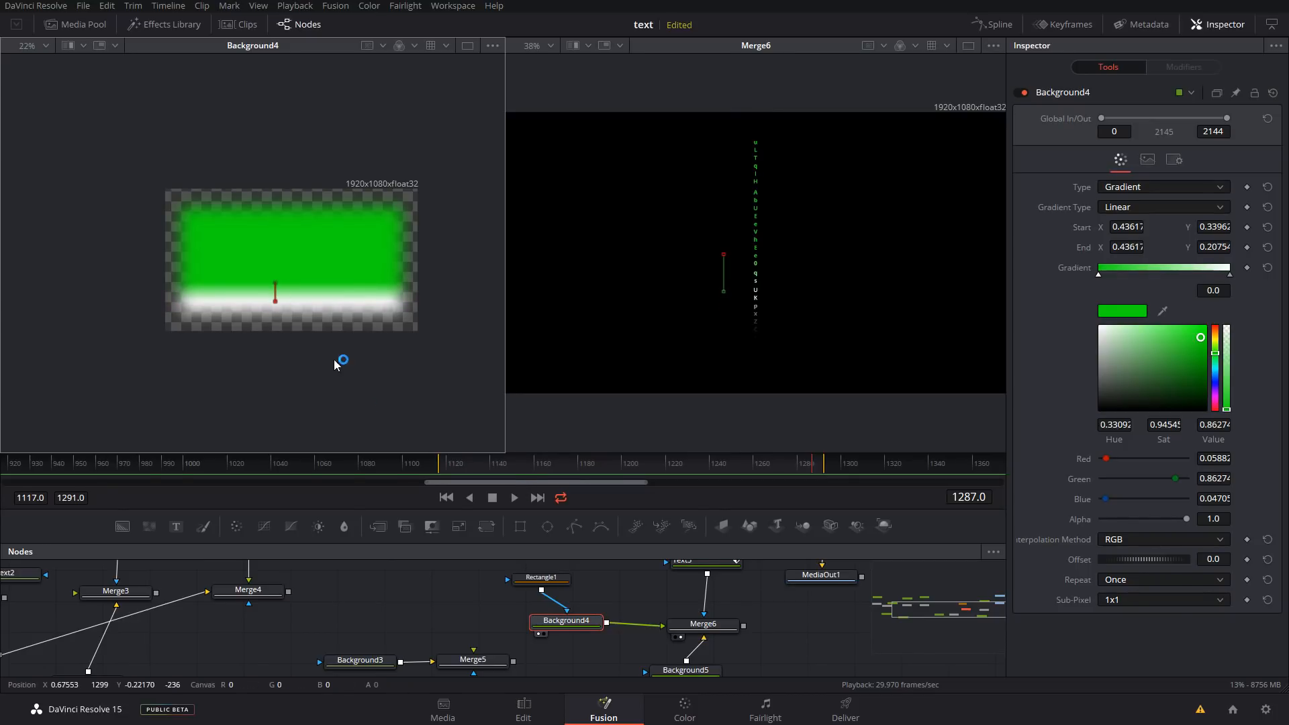
drag(273, 287, 274, 290)
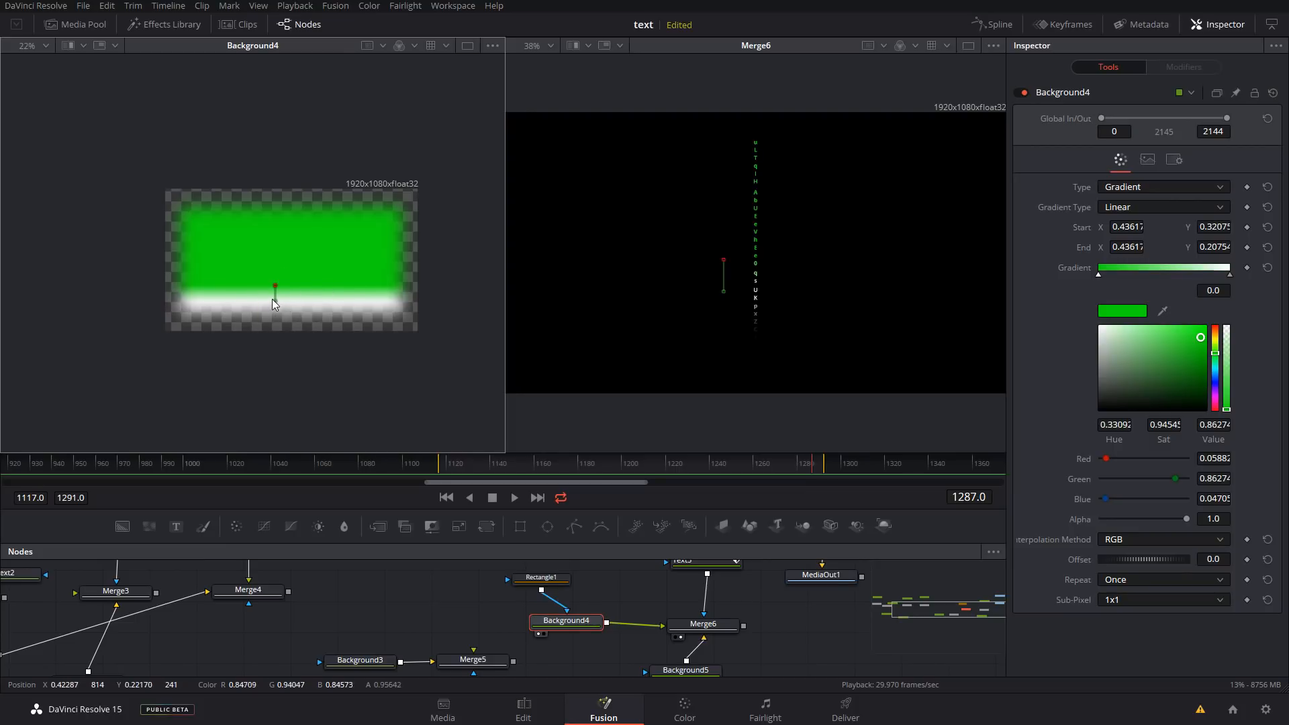
mouse_move(275, 302)
mouse_down()
mouse_move(273, 325)
mouse_move(275, 291)
mouse_up()
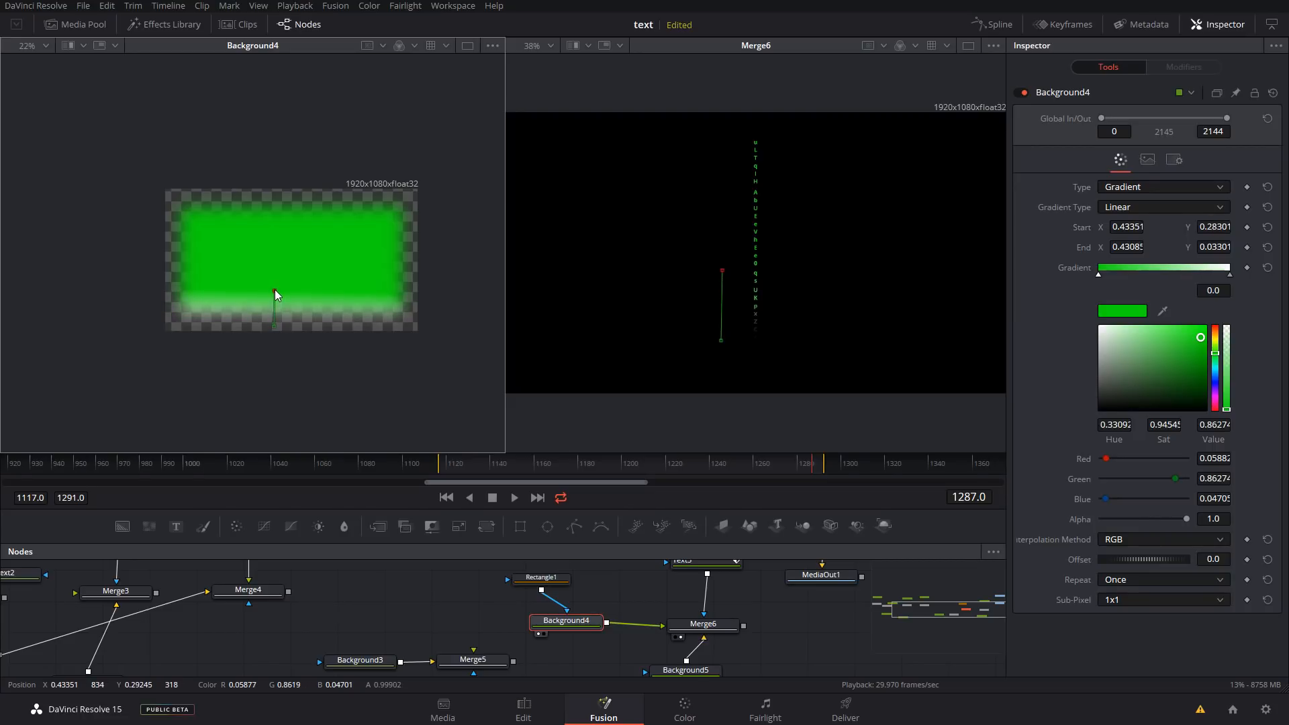
Lower the Rectangle1 mask's center to Y about 0.307 and Background4's gradient start to Y about 0.231
click(541, 578)
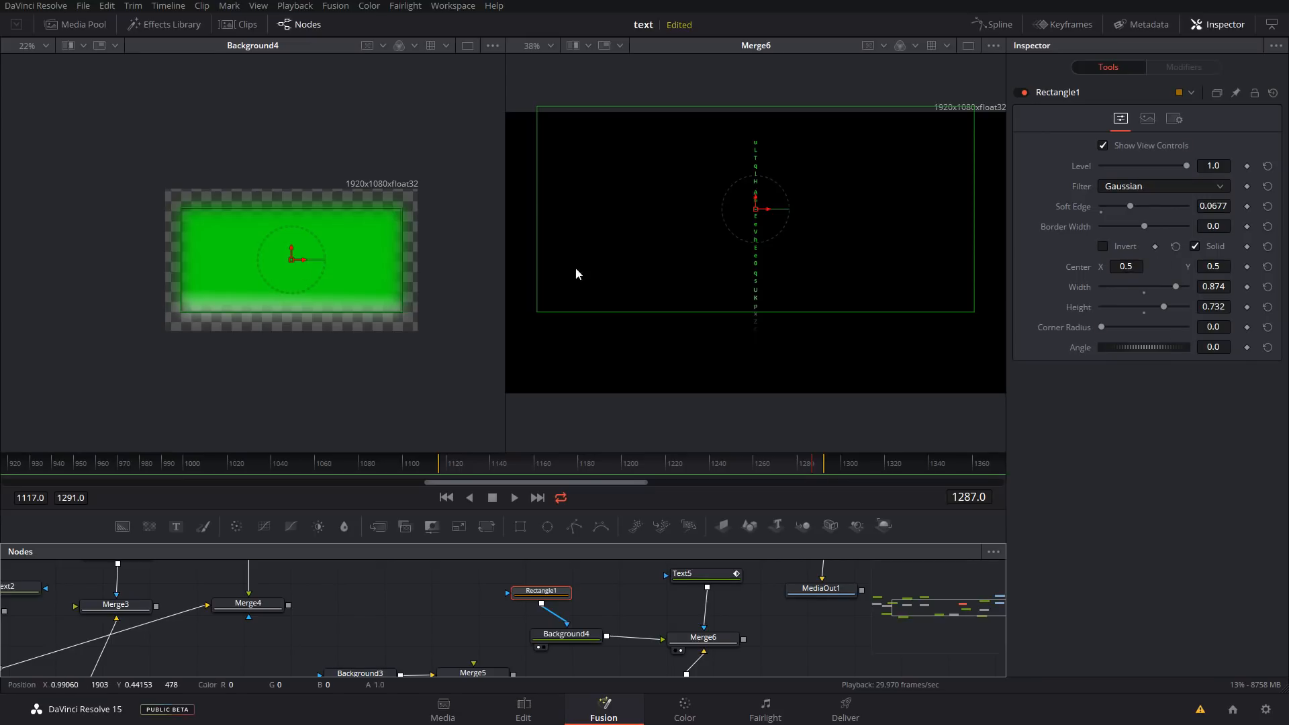
drag(293, 252, 290, 278)
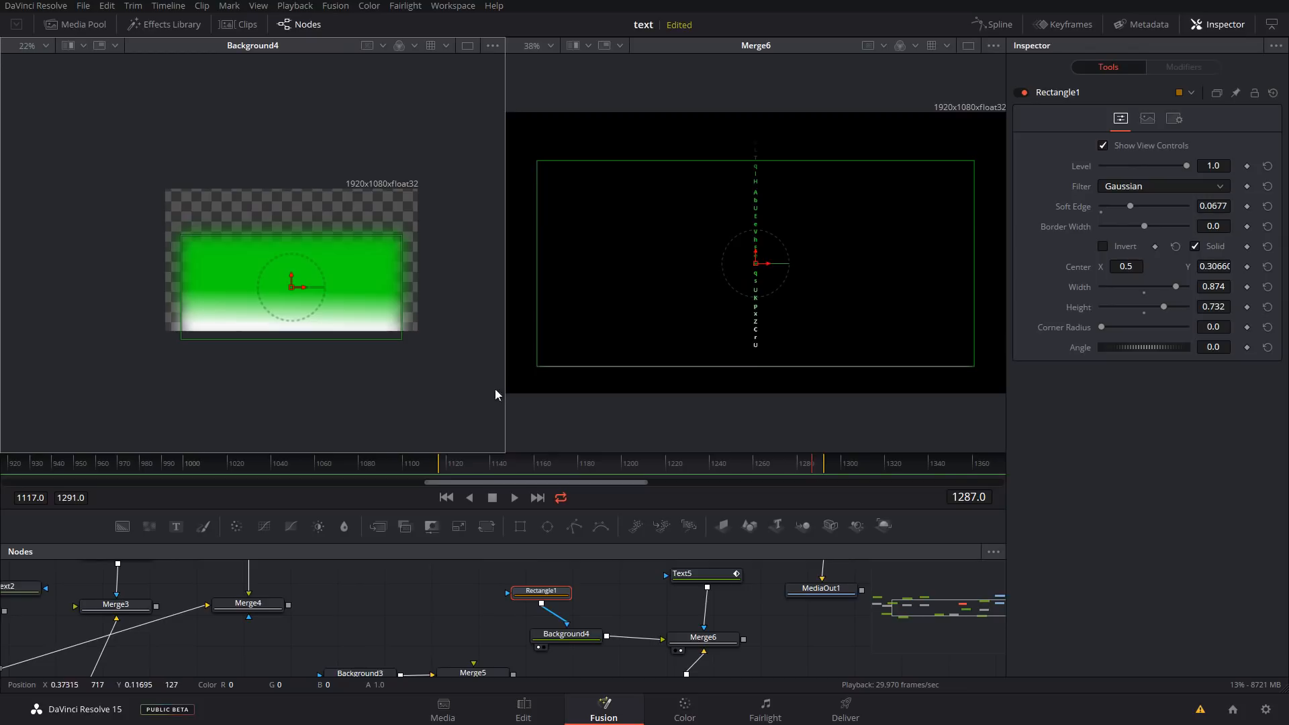
click(566, 634)
drag(275, 292, 275, 297)
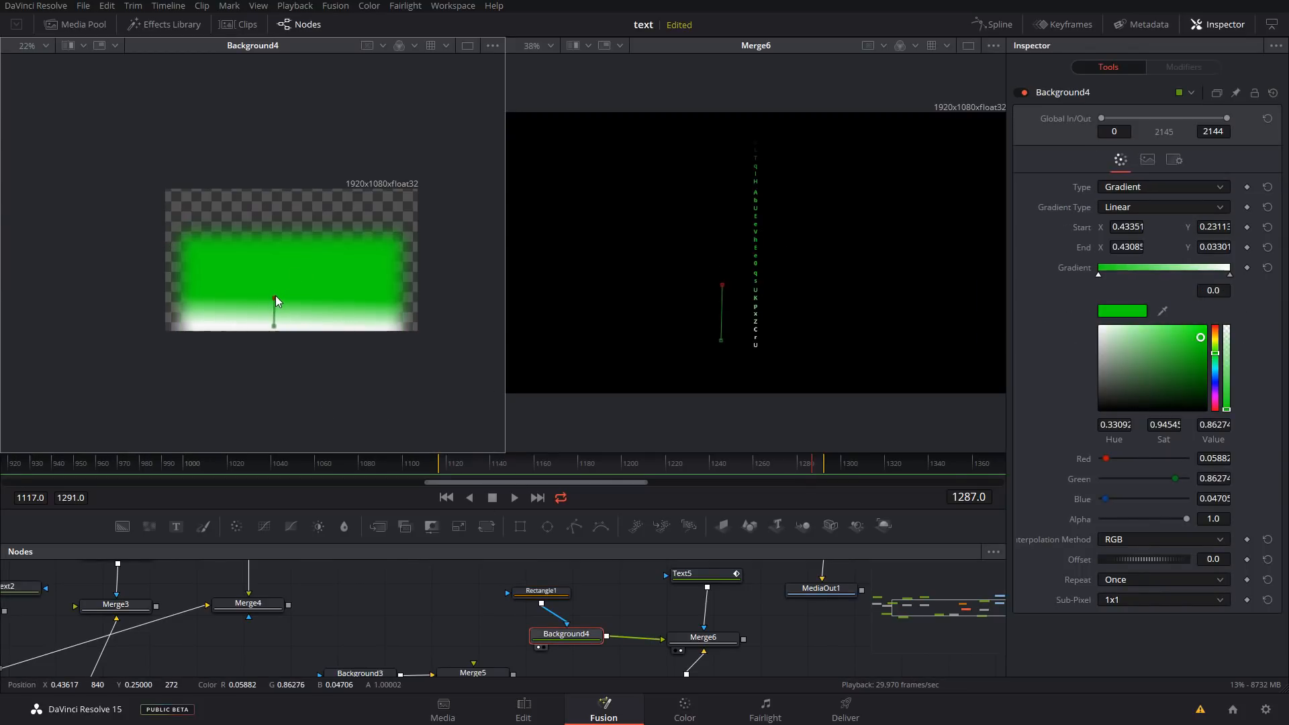
Raise Merge6's center above the frame to Y about 1.254 and keyframe it at frame 1287
click(703, 637)
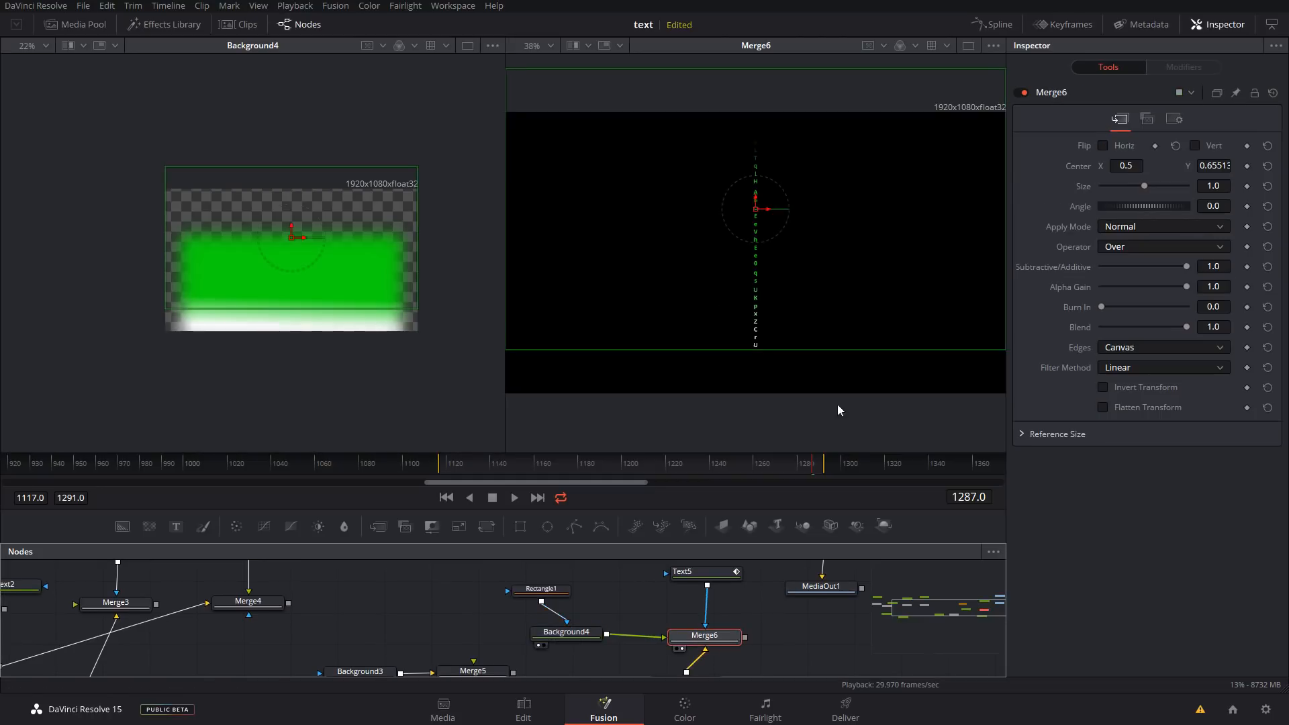
drag(763, 203, 750, 38)
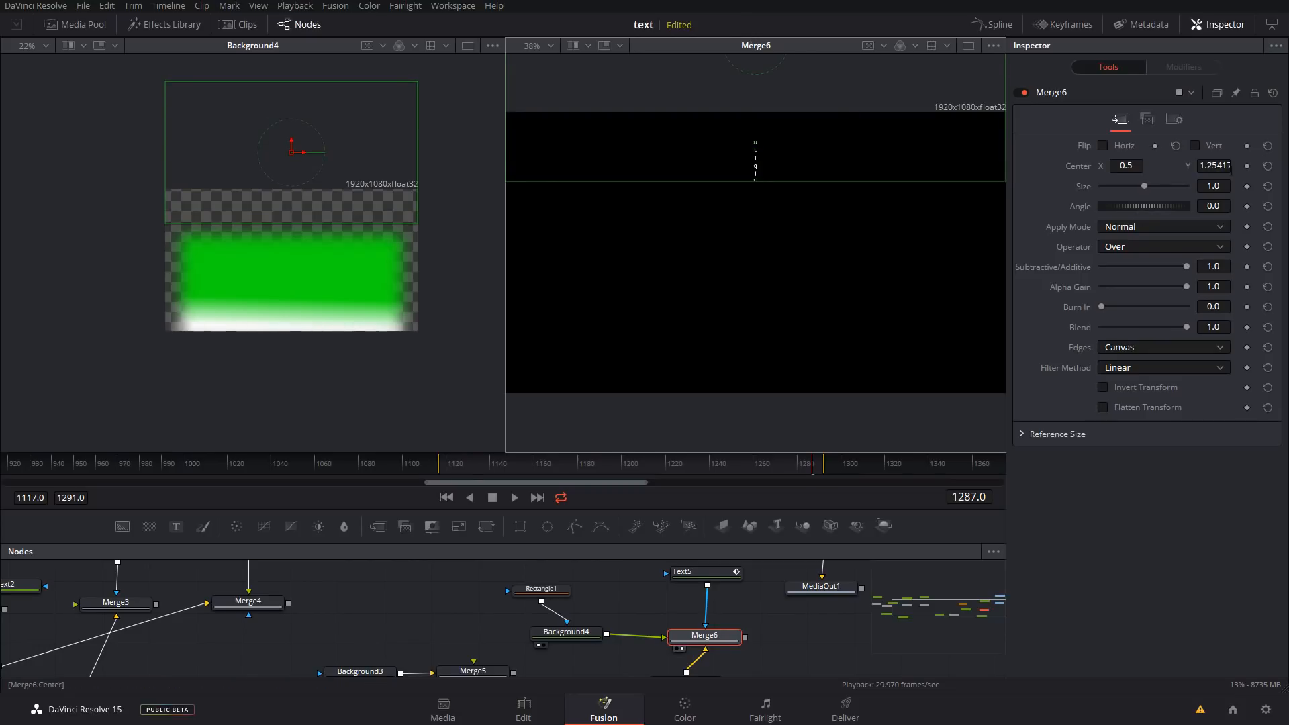
click(1247, 167)
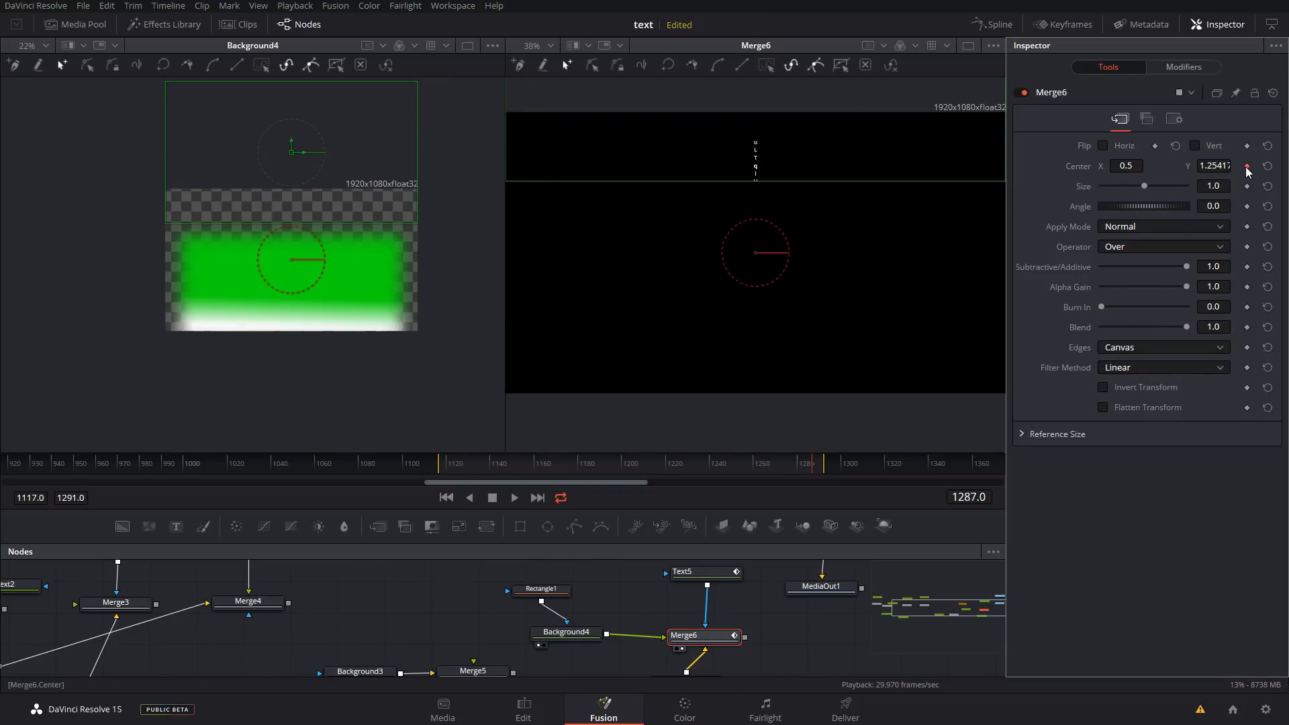
scroll(803, 224, down, 2)
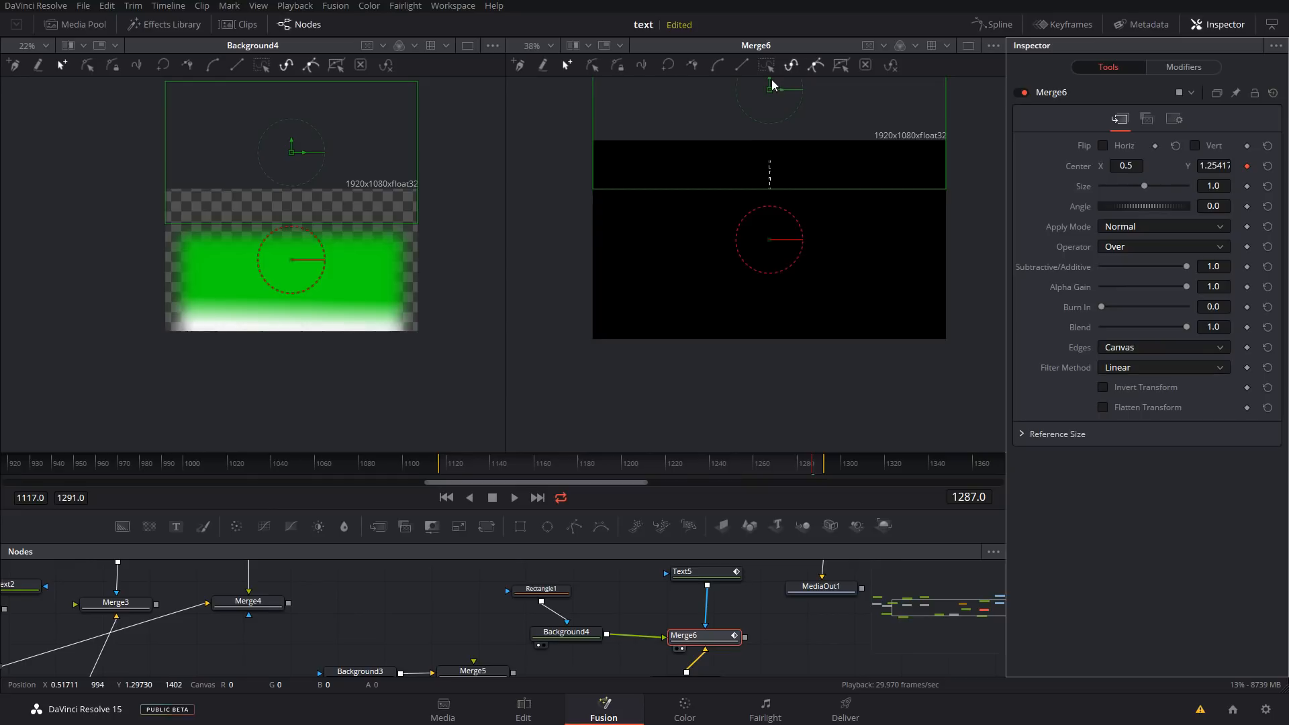
drag(768, 79, 776, 367)
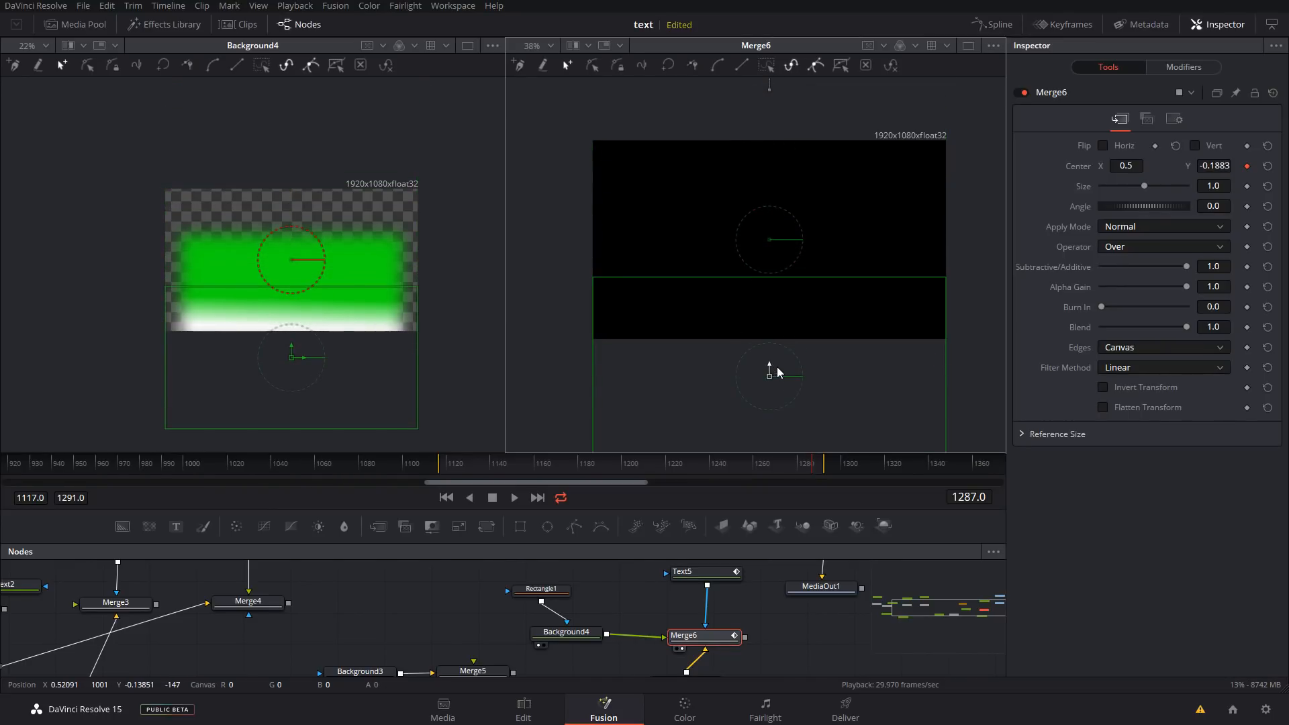
key(ctrl+z)
Keyframe Merge6's center from Y about 1.254 near frame 1132 to about -0.087 at frame 1192, and remove its keyframe at frame 1287
drag(498, 481, 482, 472)
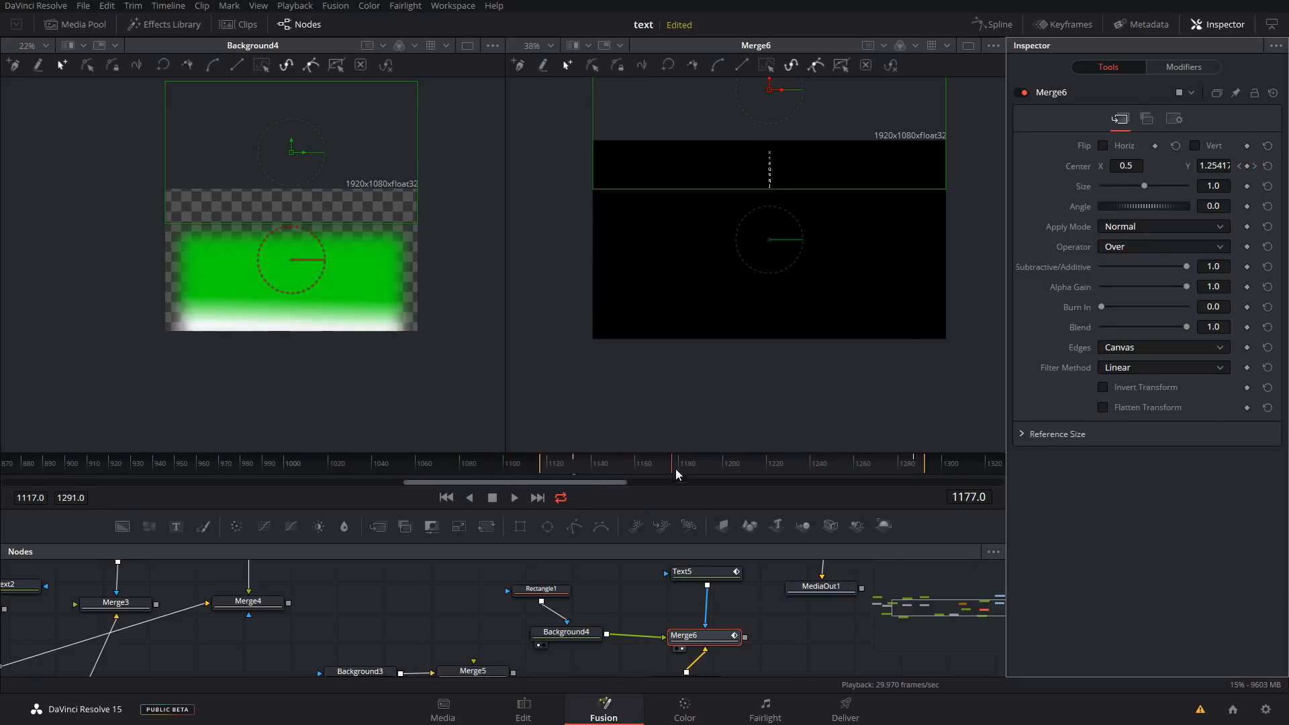
click(706, 469)
drag(770, 90, 758, 349)
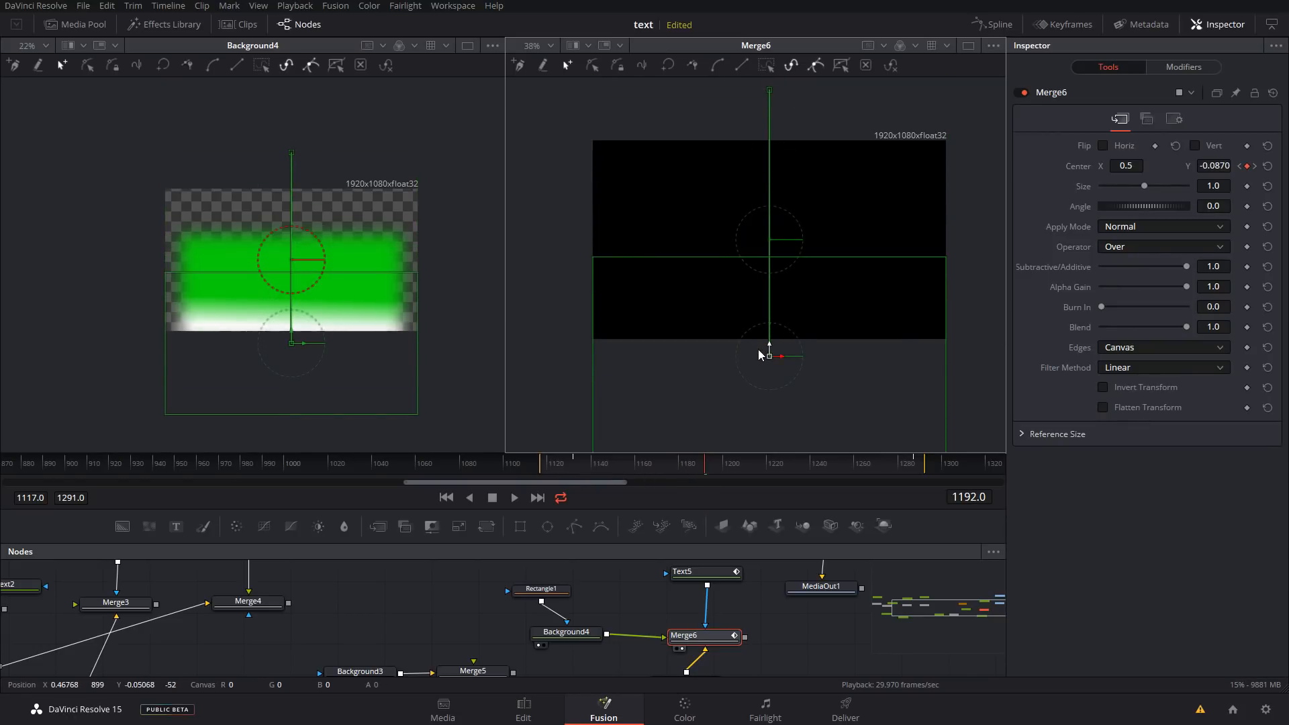
click(1255, 166)
click(1248, 167)
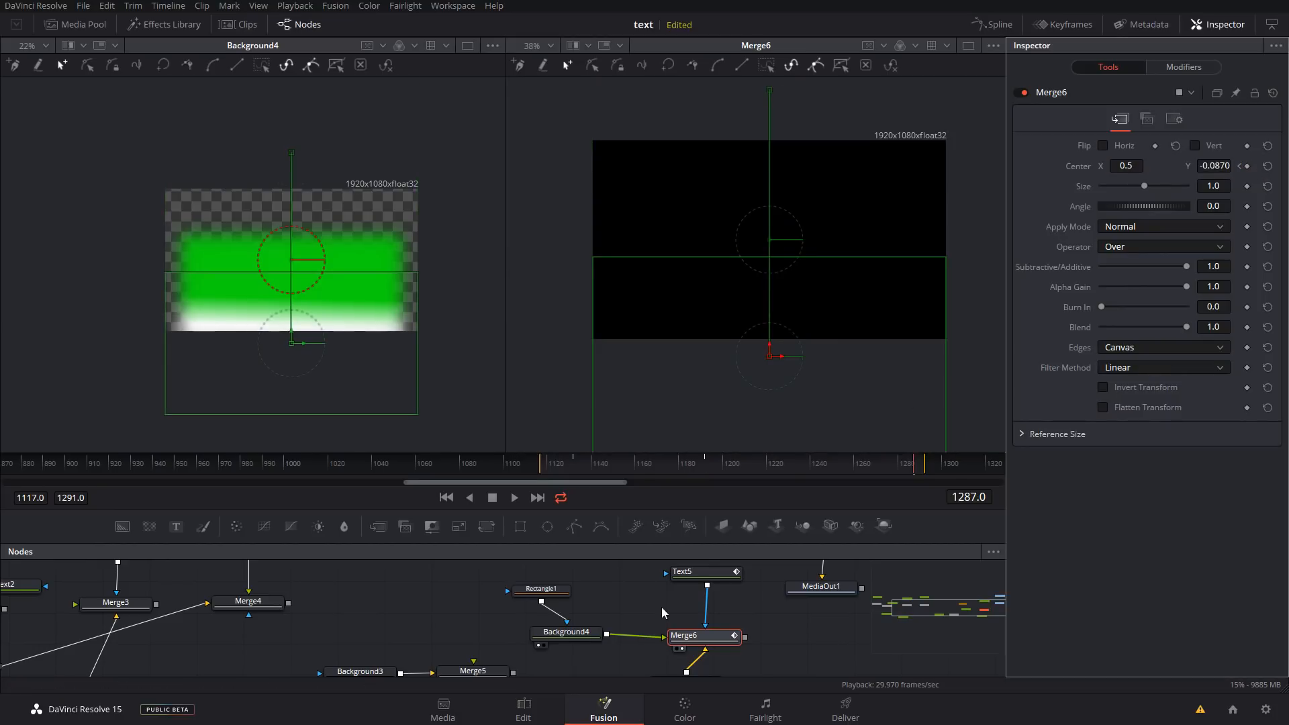
Place MediaOut1 beside Merge6 and connect Merge6's output to it
click(567, 466)
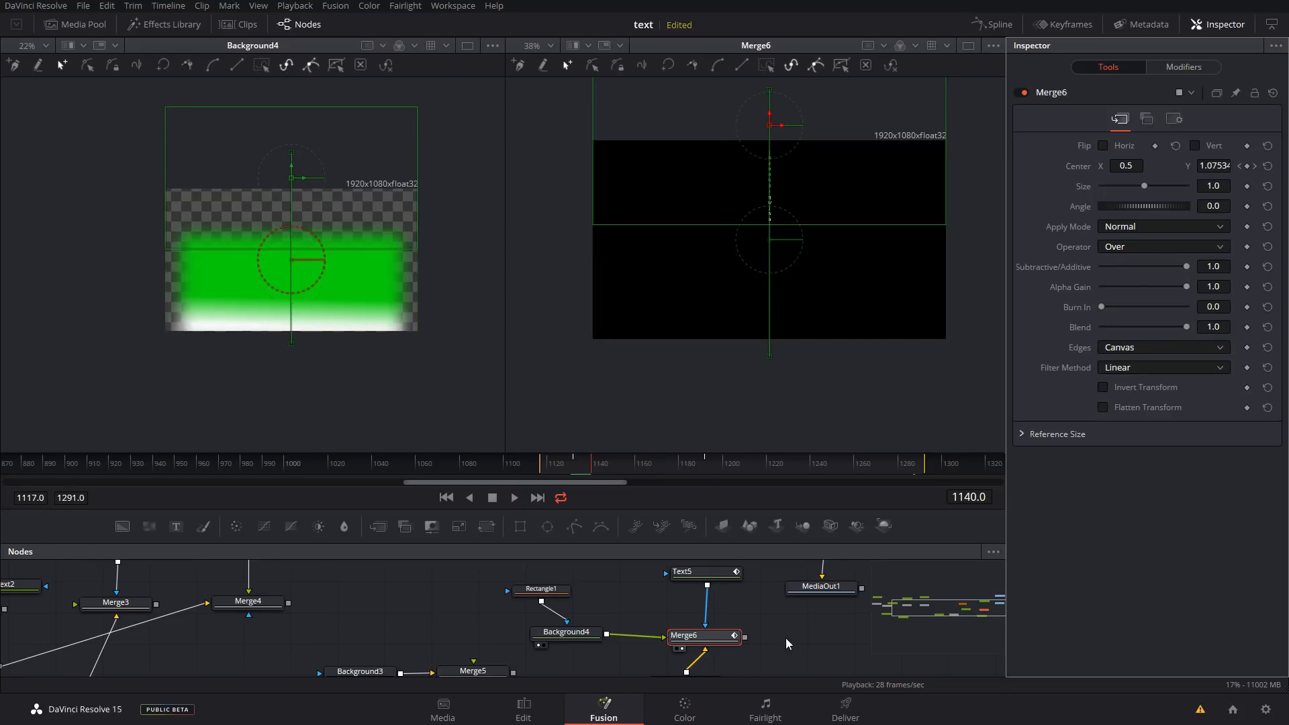
drag(821, 587, 816, 651)
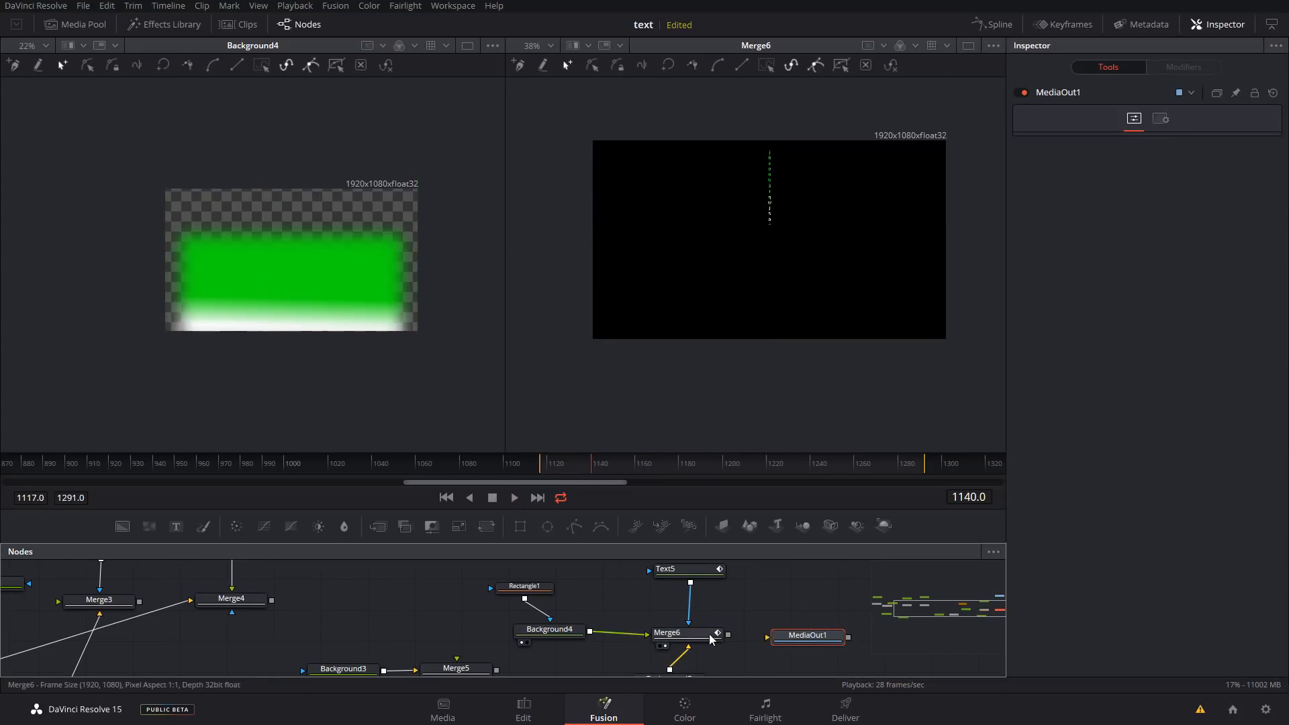
drag(729, 636, 768, 637)
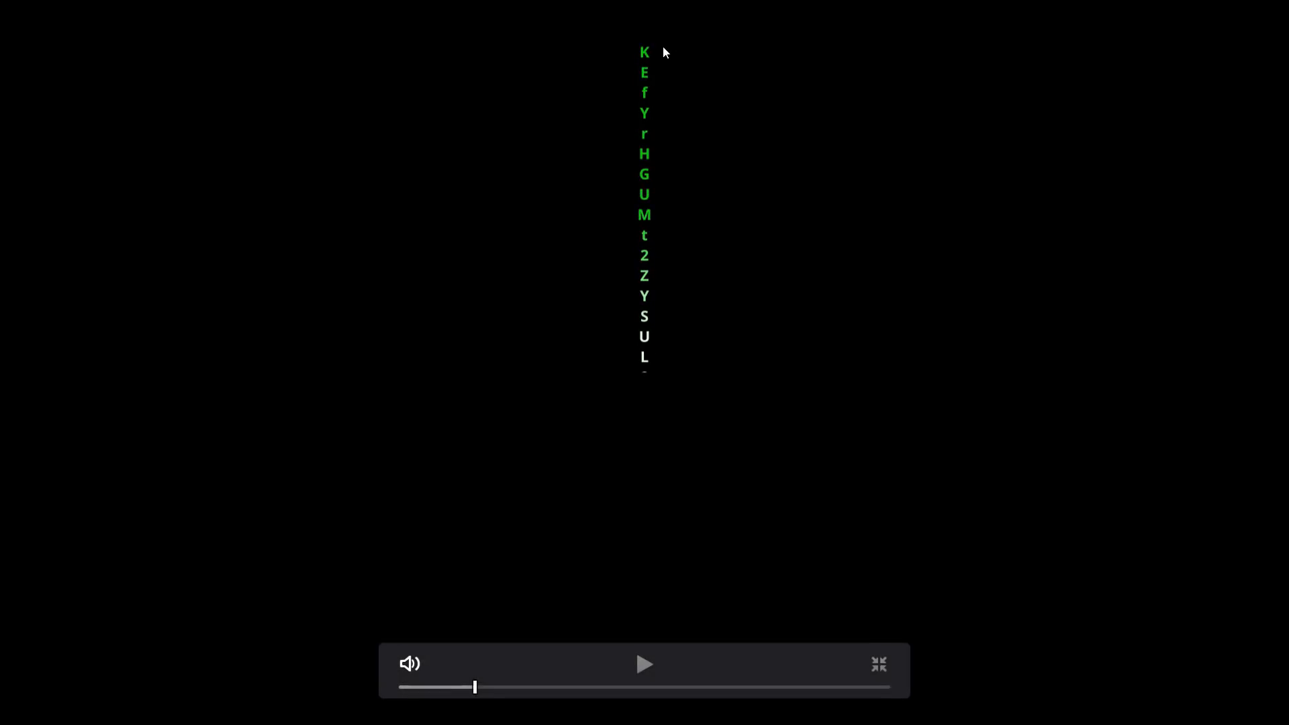
Preview the falling text animation full screen, and return to the Fusion page
key(space)
key(space)
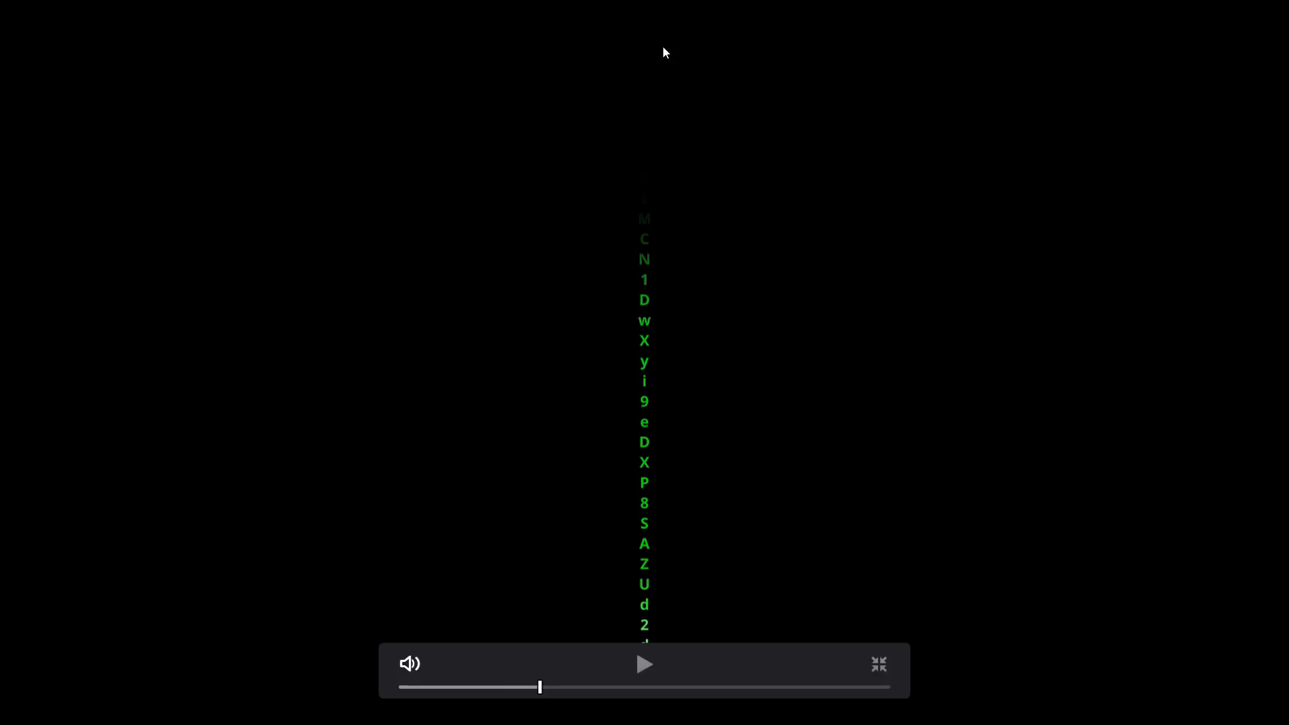
key(Escape)
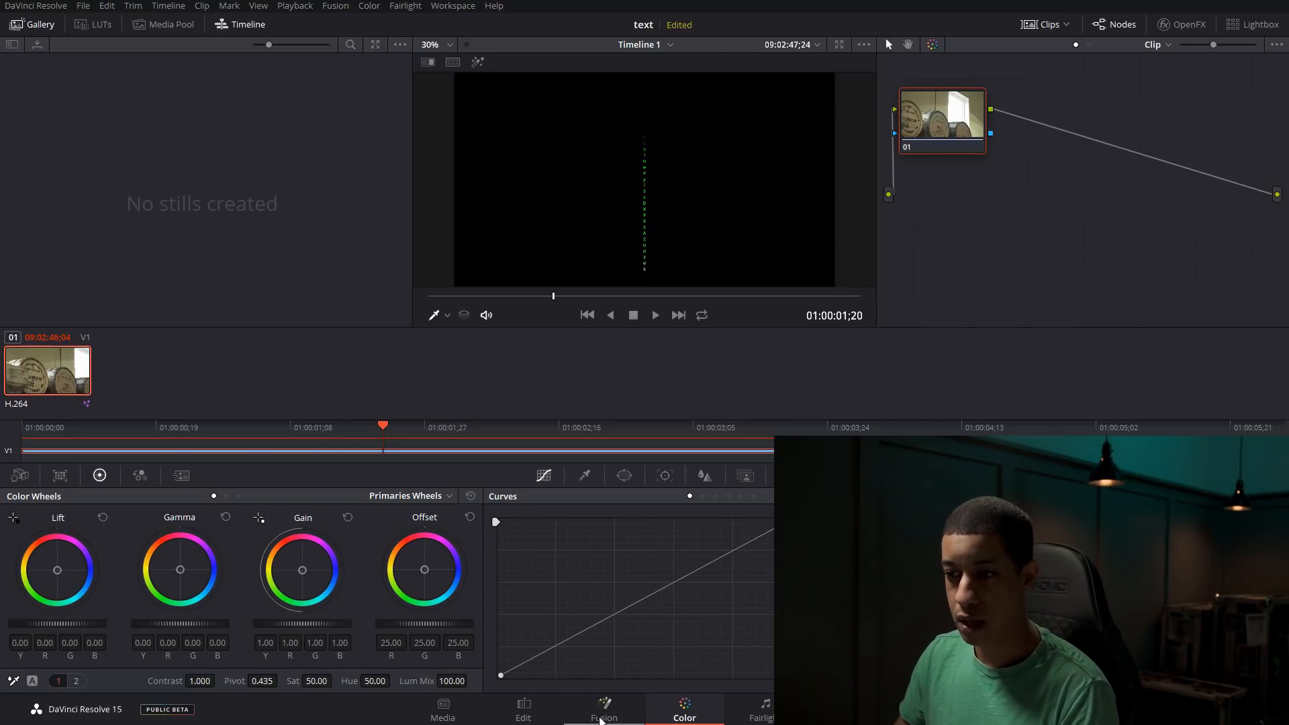
click(604, 709)
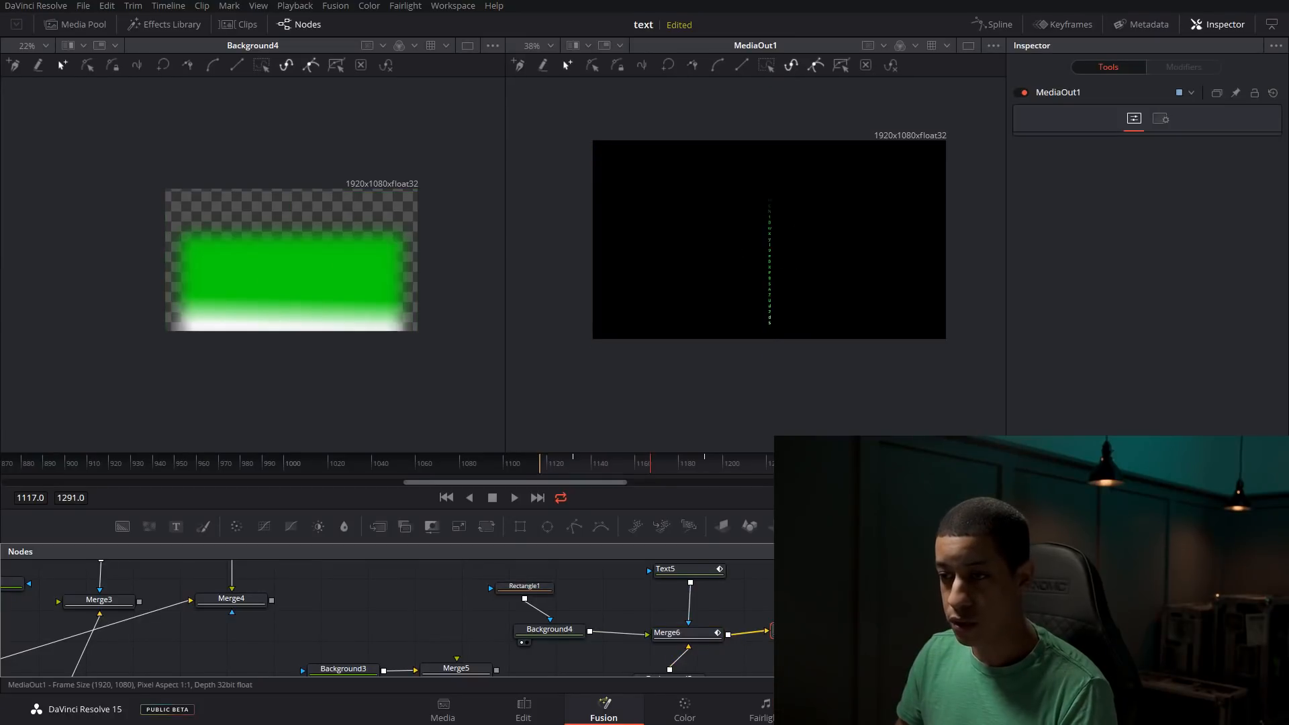
Open the TextScramble modifier settings of the Text5 node
click(704, 573)
scroll(704, 579, up, 1)
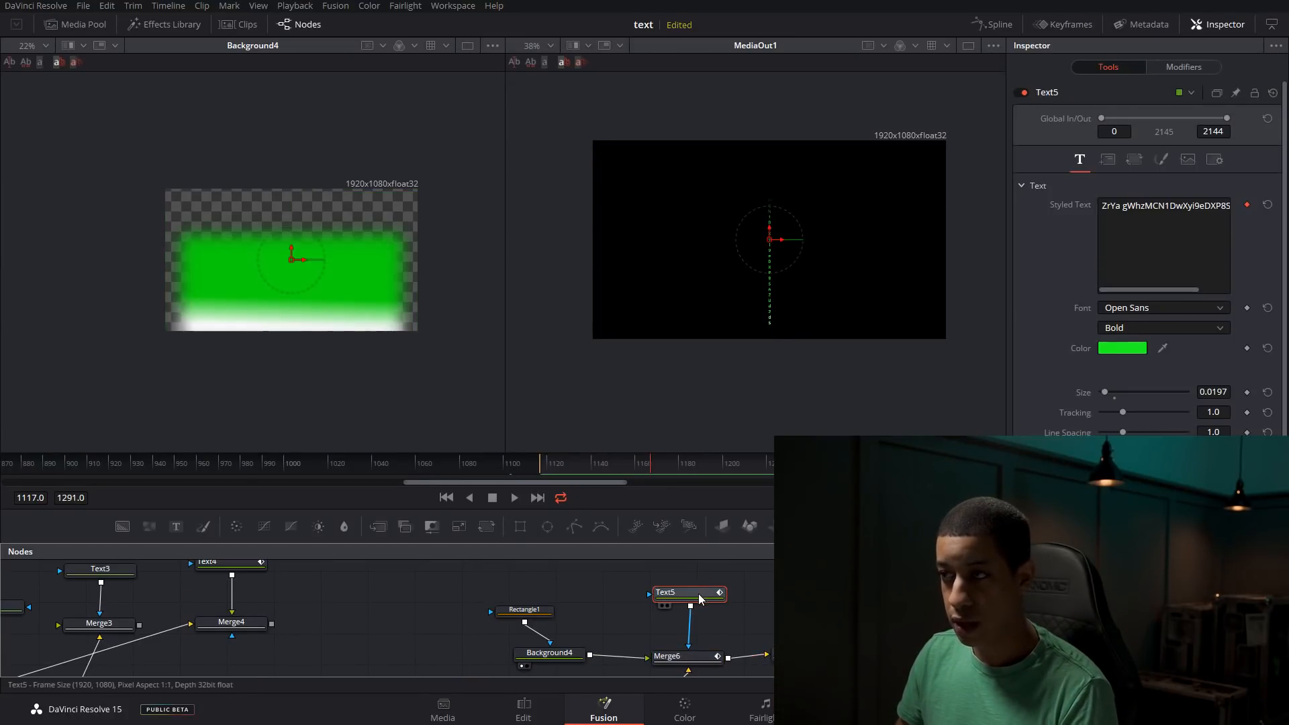
click(1184, 66)
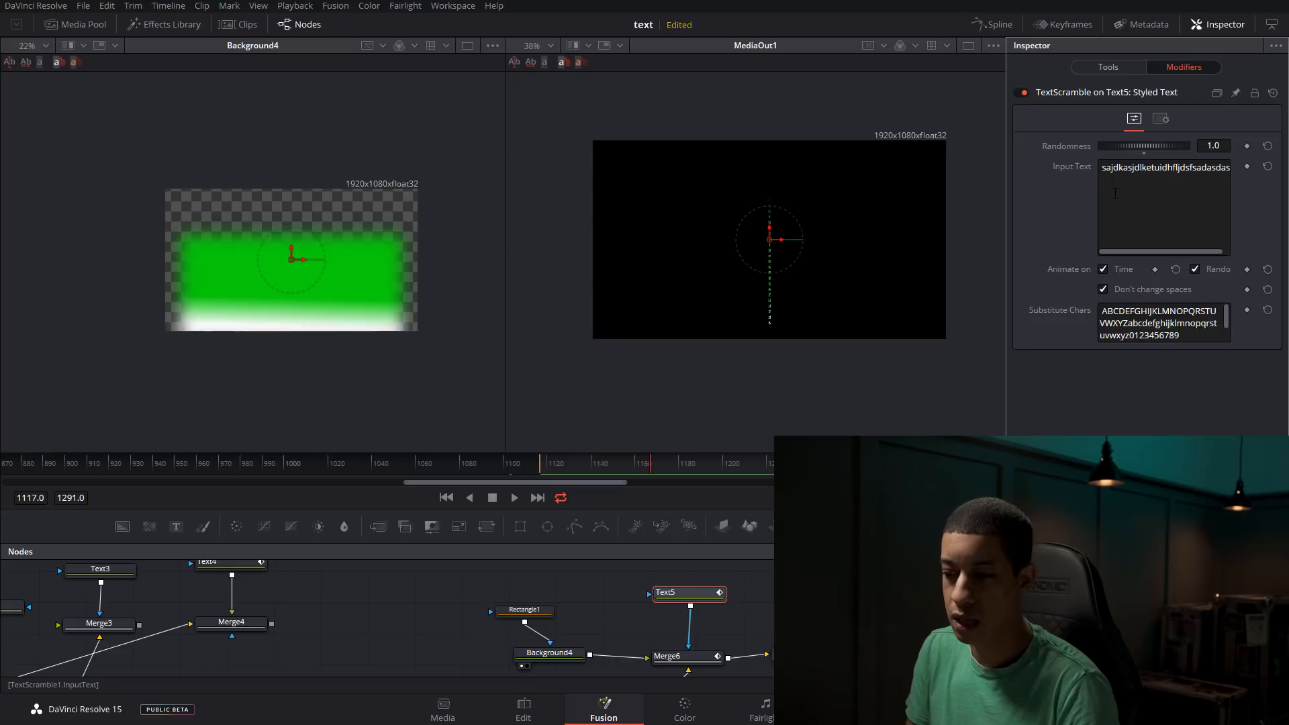